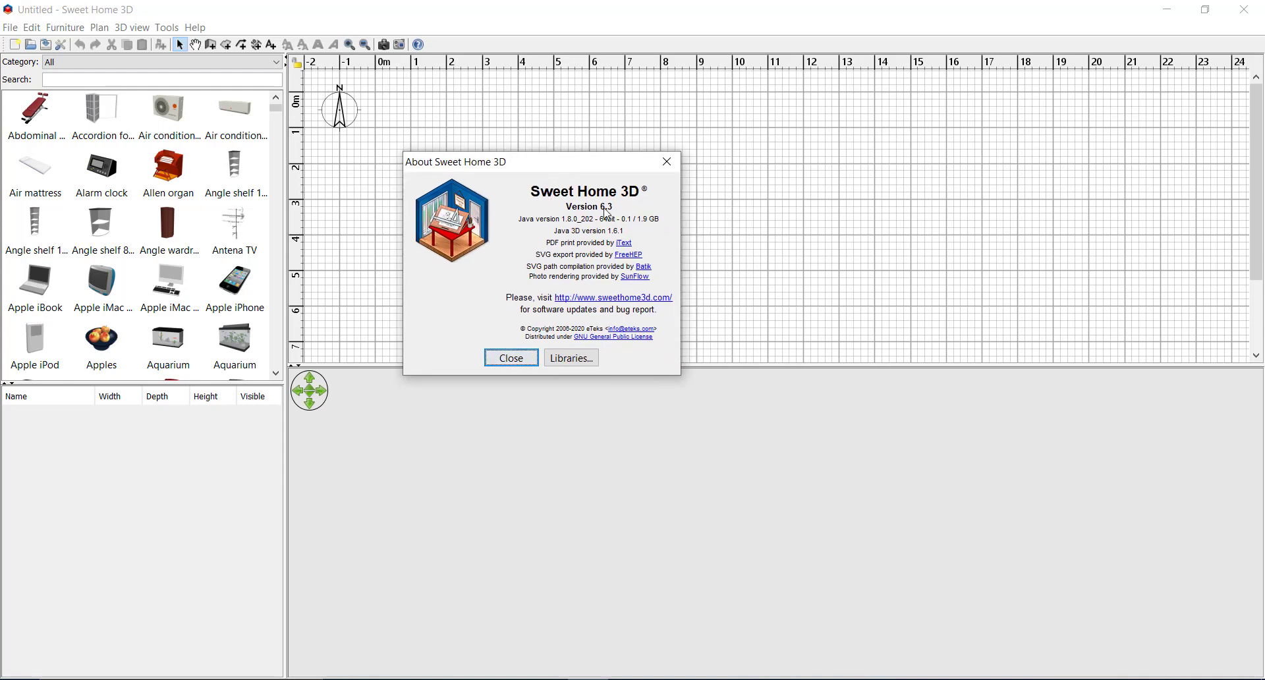
Step: Examine the furniture, texture and plug-in libraries in use, and the preferences for units and new walls
left_click(568, 357)
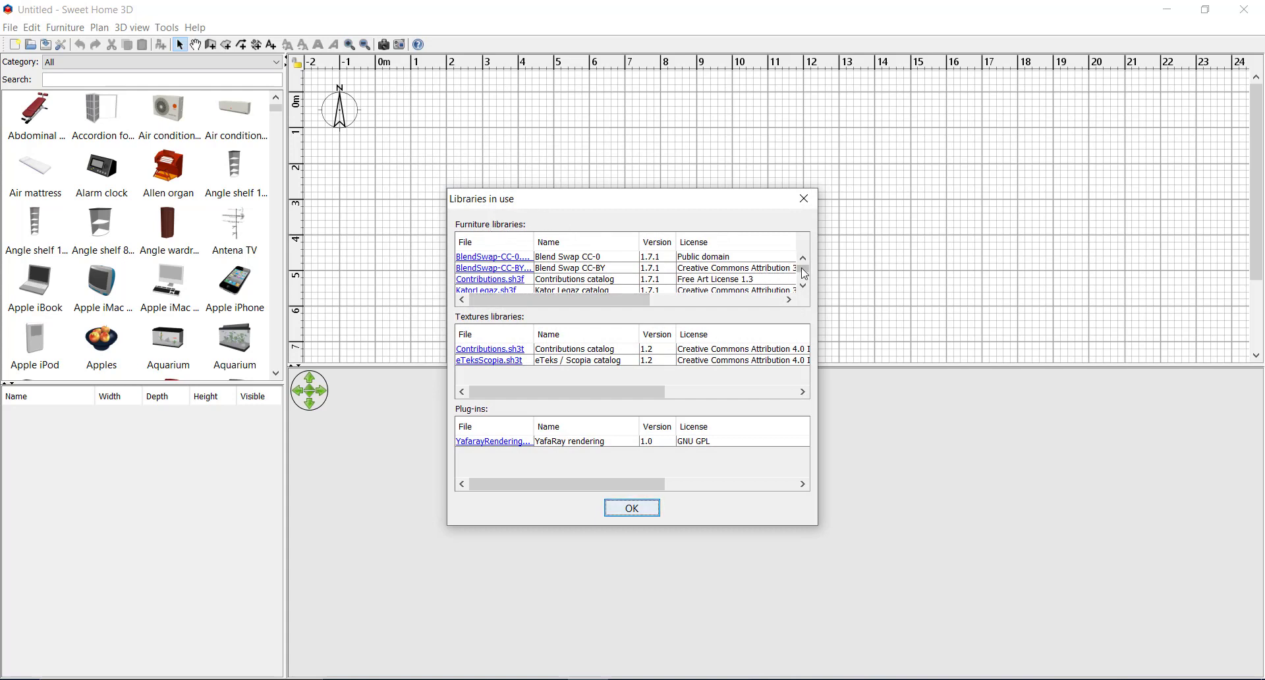
mouse_move(801, 268)
left_mouse_down()
mouse_move(801, 280)
mouse_move(803, 257)
left_mouse_up()
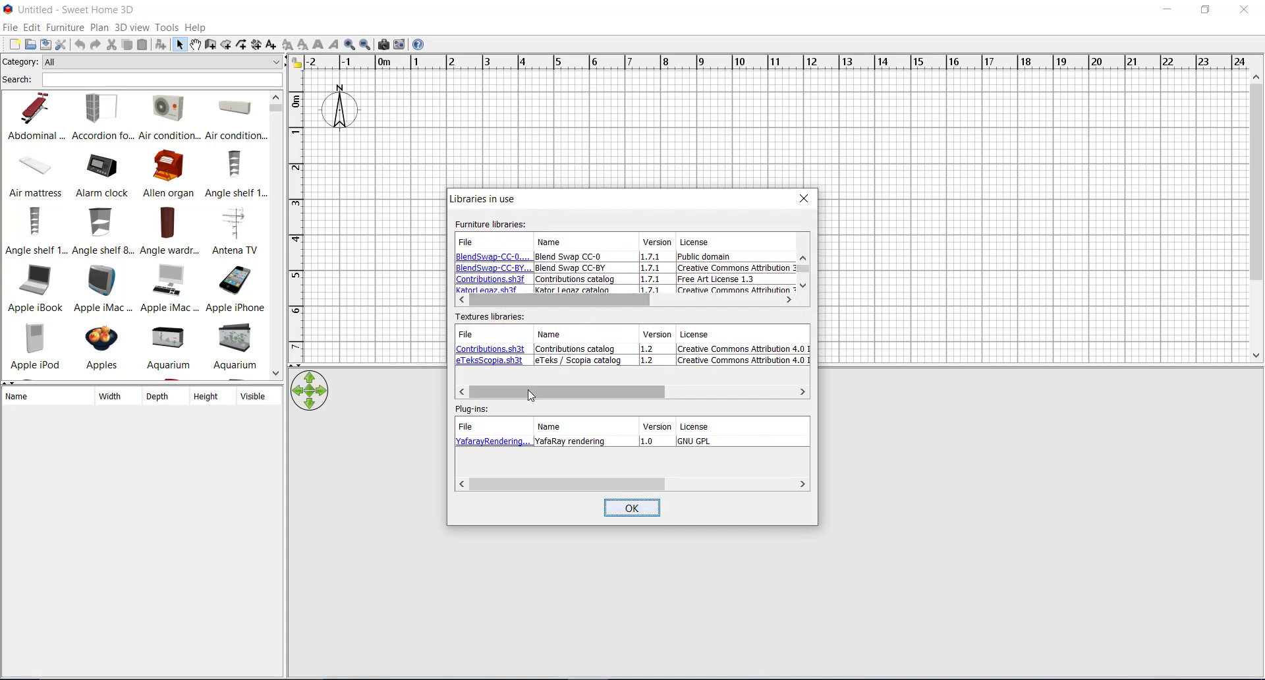
mouse_move(531, 394)
left_mouse_down()
mouse_move(636, 394)
mouse_move(508, 392)
left_mouse_up()
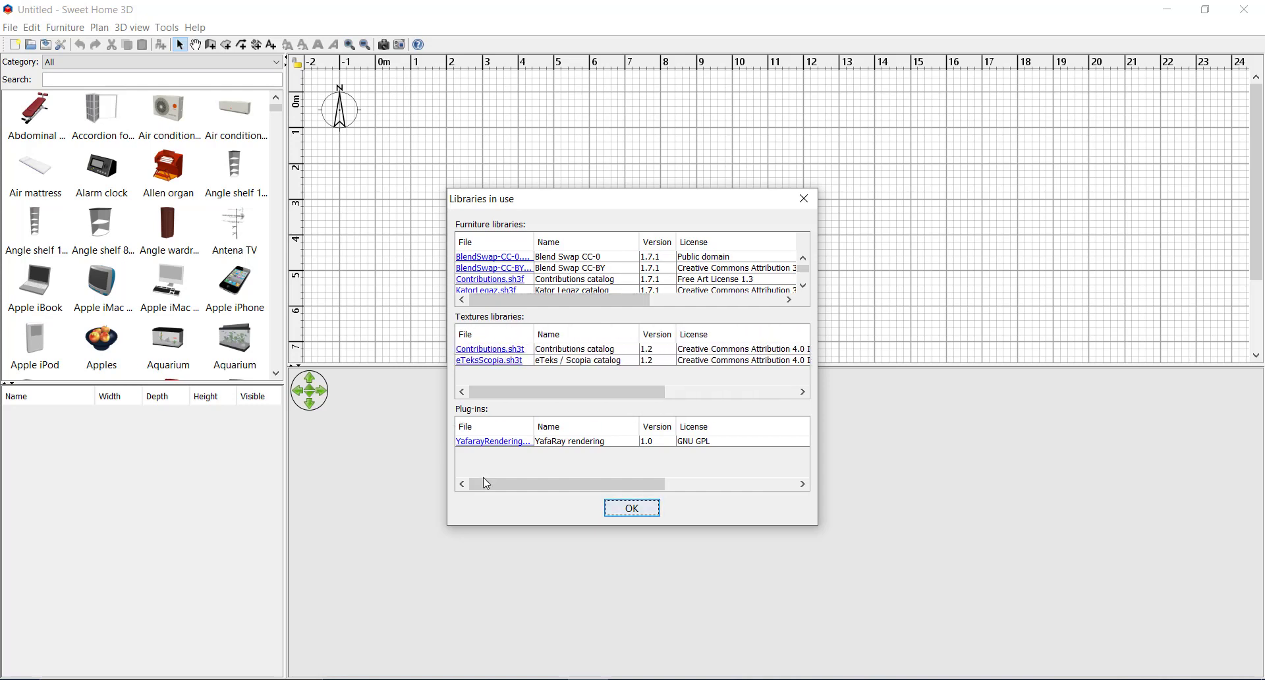
mouse_move(486, 483)
left_mouse_down()
mouse_move(579, 487)
mouse_move(480, 484)
left_mouse_up()
left_click_drag(534, 426, 584, 437)
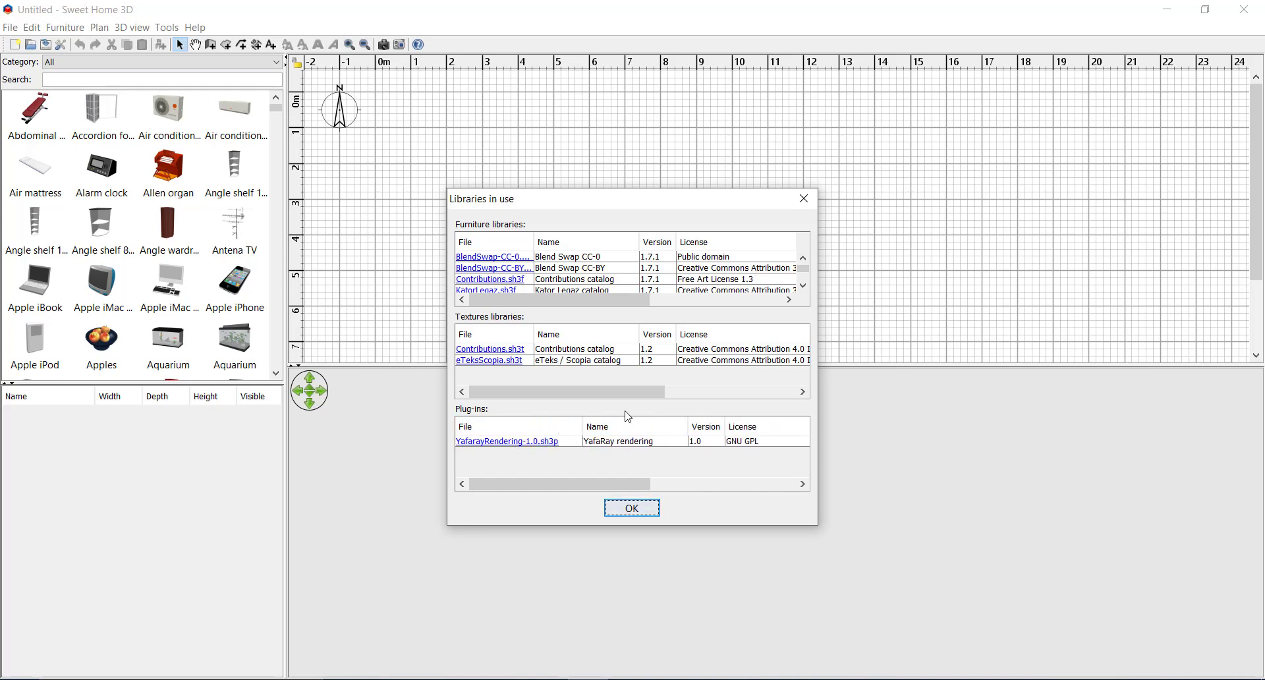
left_click(631, 507)
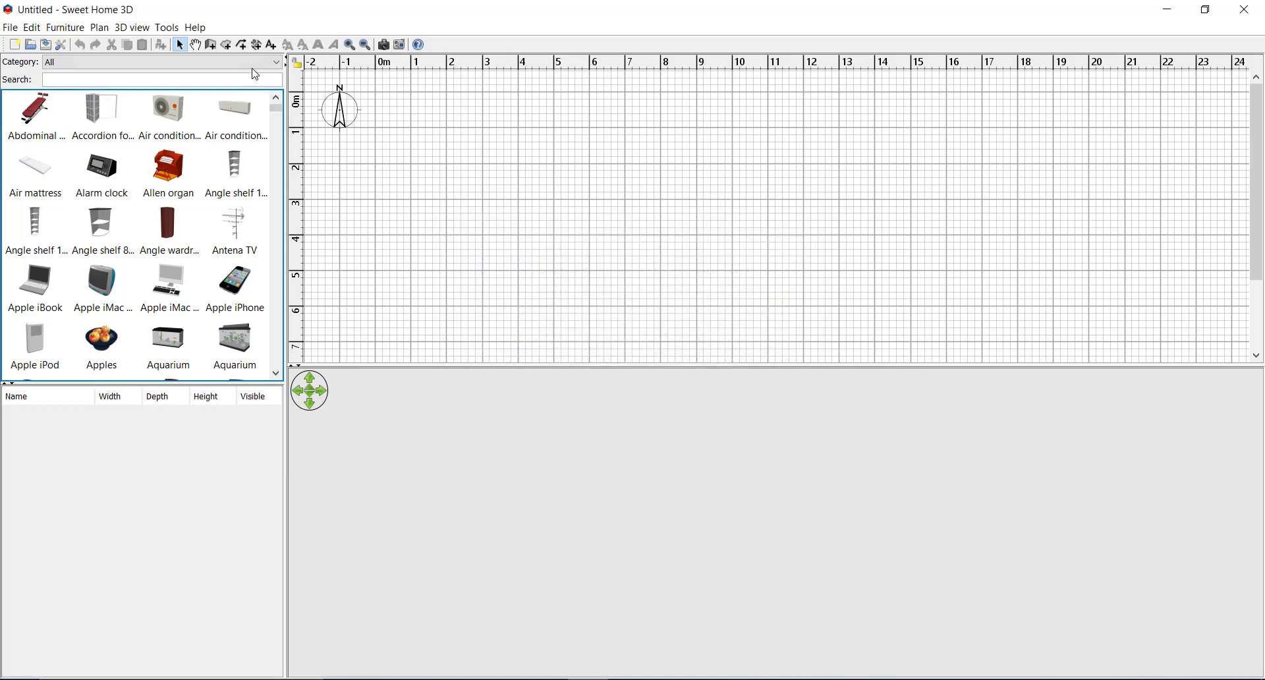
left_click(62, 46)
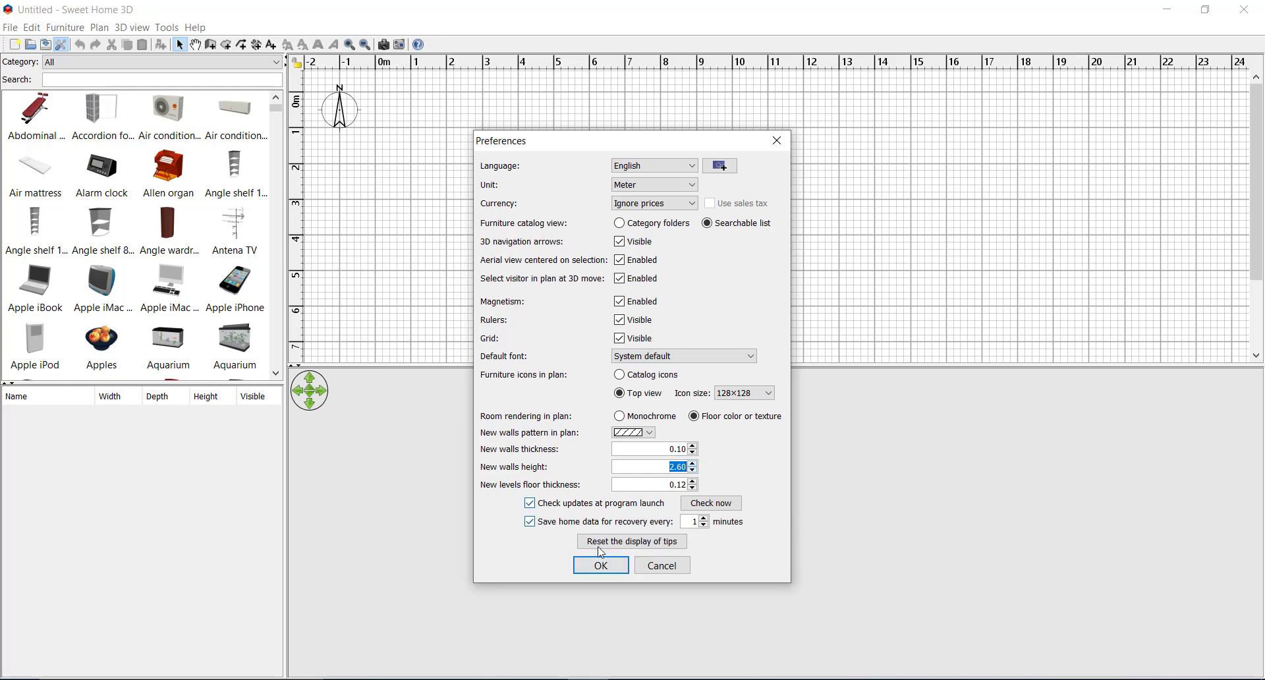
left_click(600, 565)
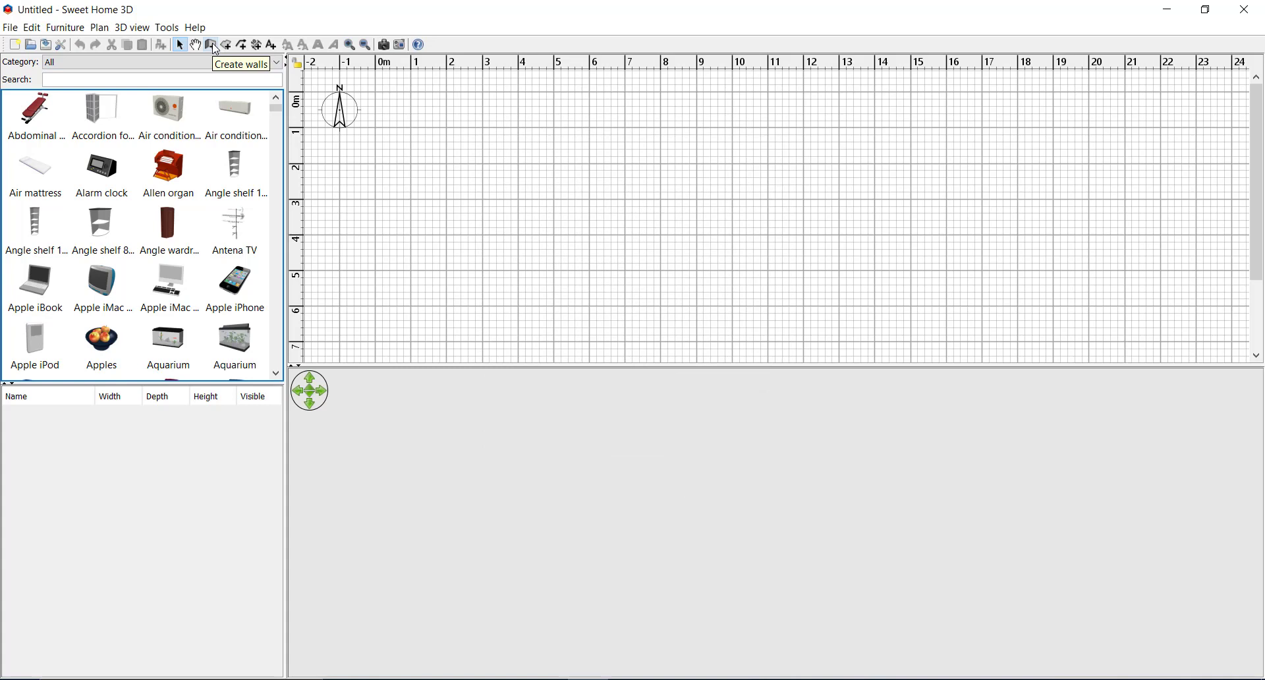
Step: Draw a closed square of walls with 4 m sides, starting at the plan's origin
left_click(212, 45)
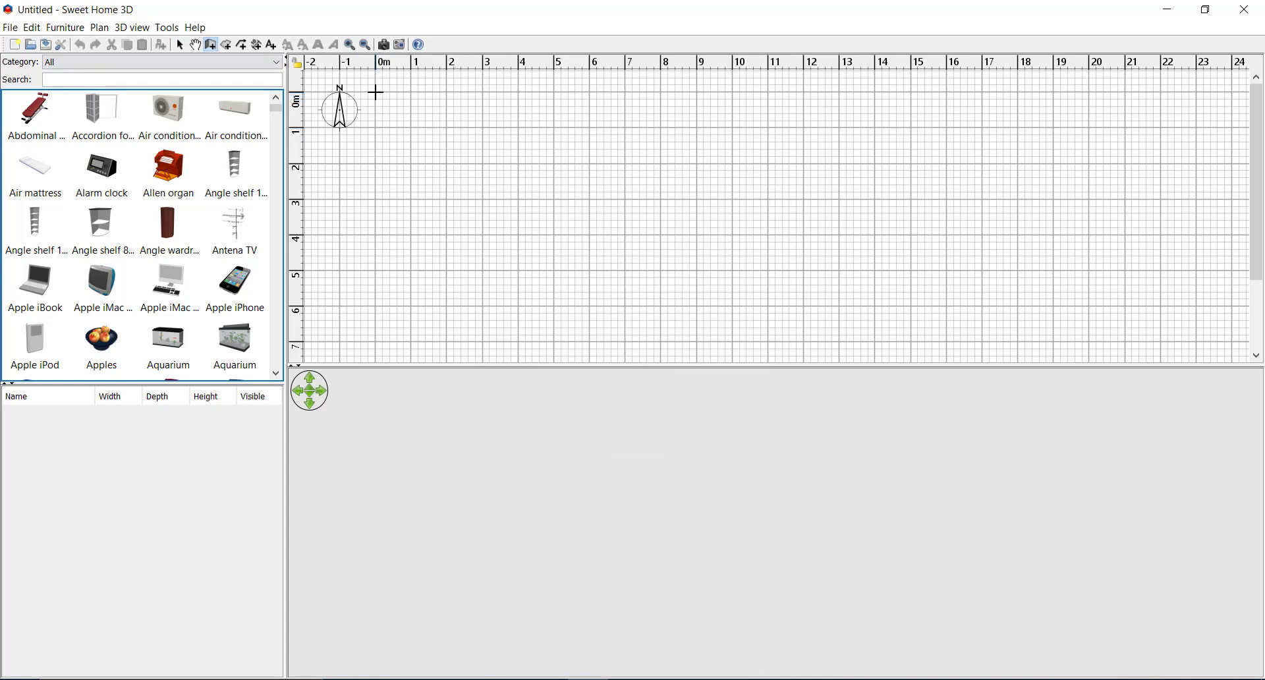
left_click(376, 92)
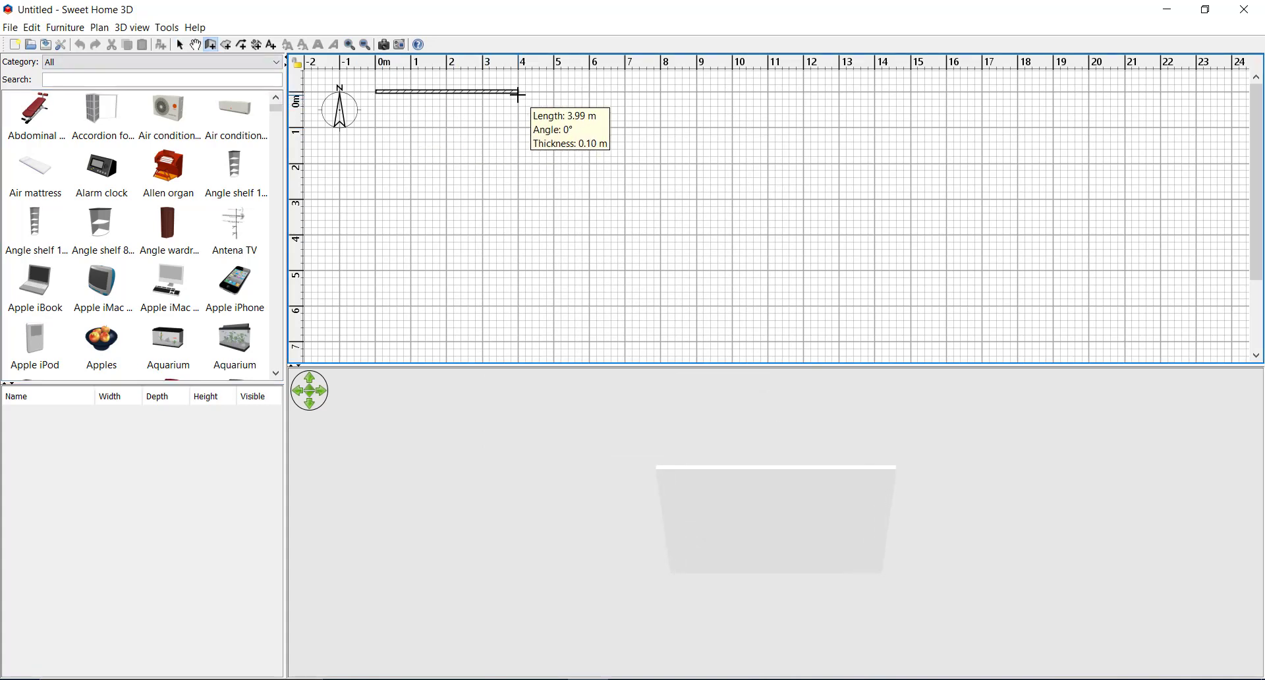
key("Return")
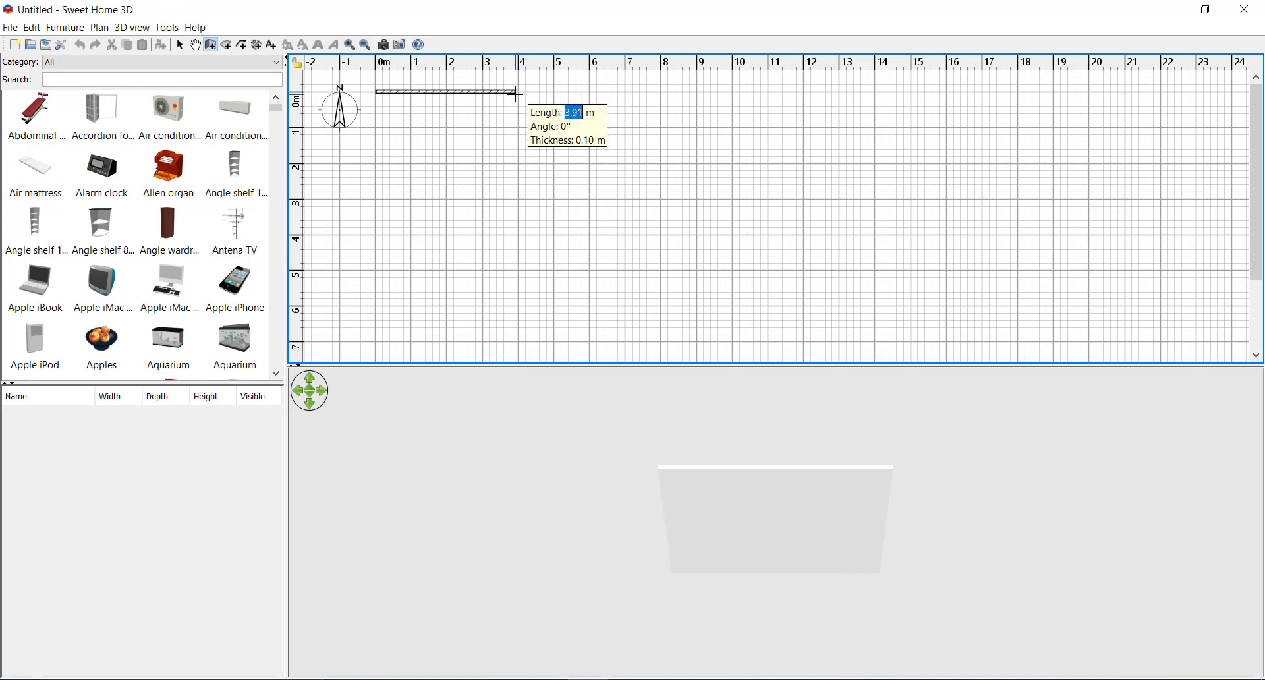
type("4")
key("Return")
key("Return")
key("Return")
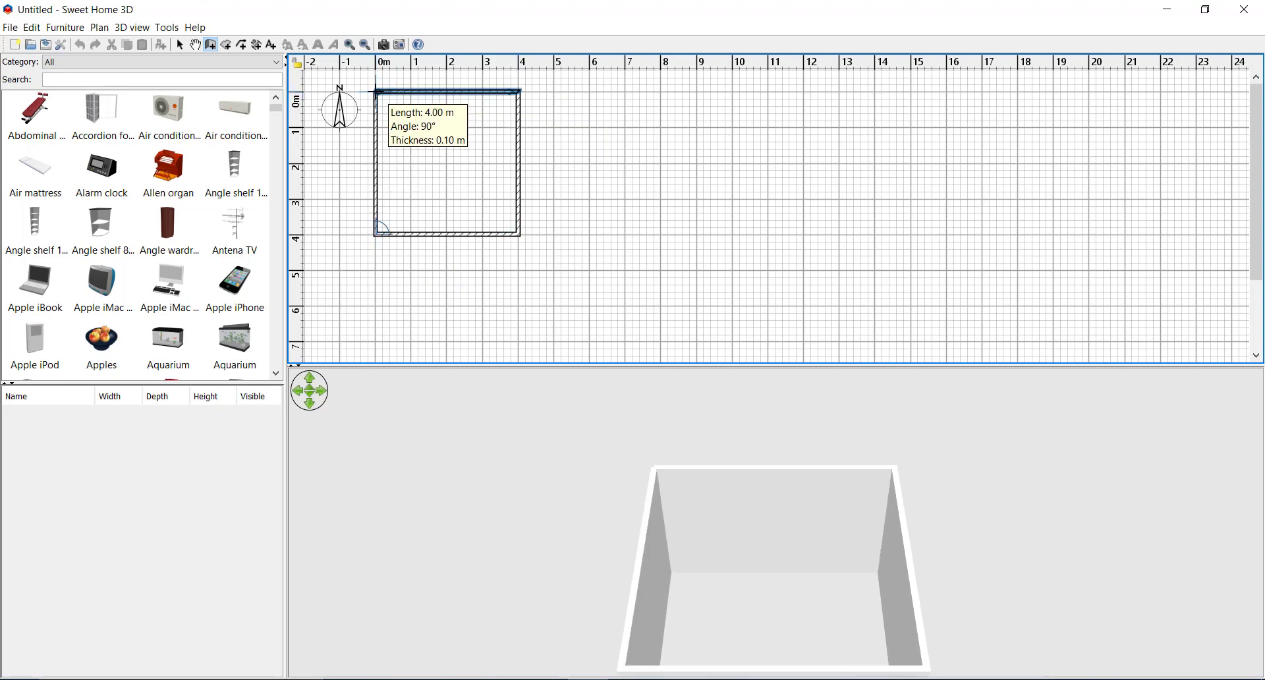
double_click(377, 92)
left_click(377, 92)
right_click(402, 123)
left_click(341, 4)
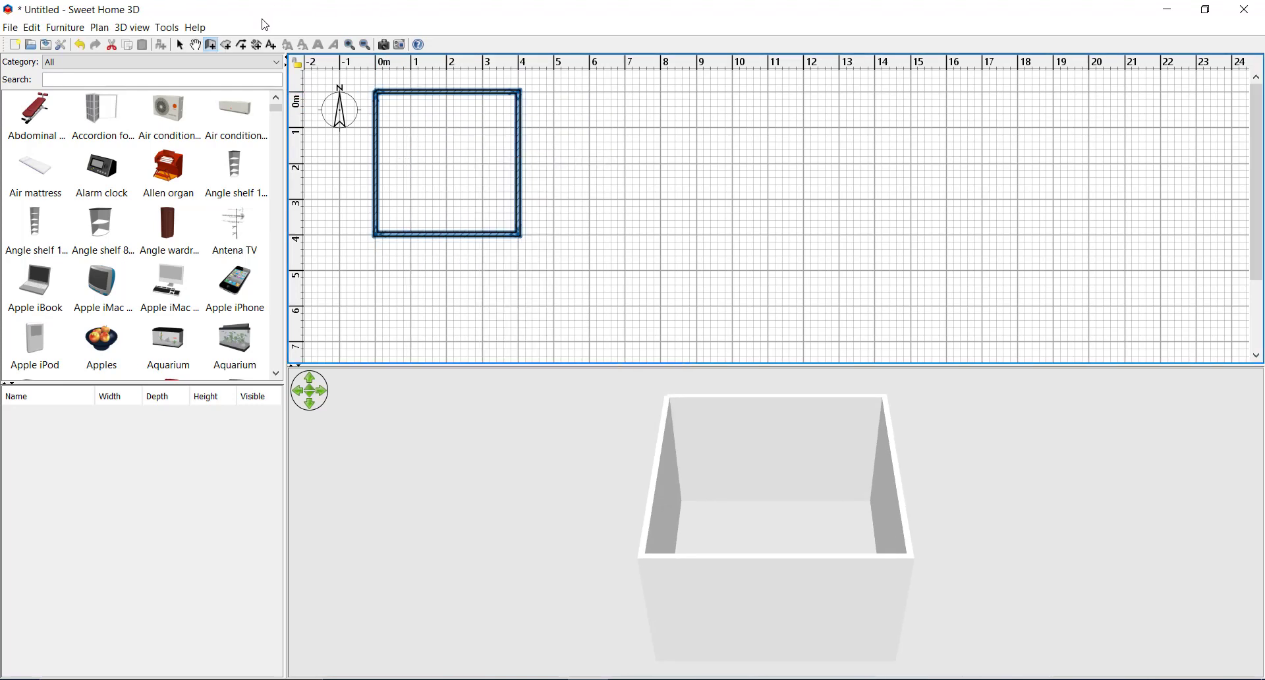
Step: Create a room that fills the area enclosed by the square walls
left_click(226, 46)
double_click(412, 128)
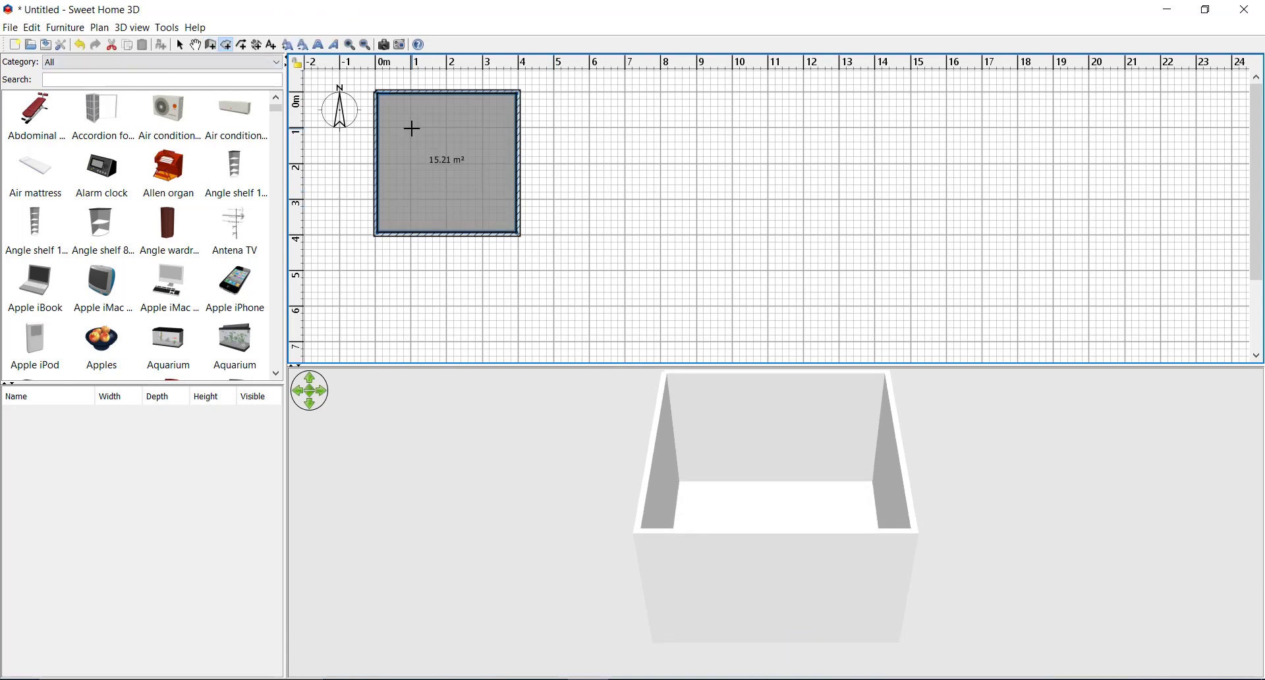
left_click(180, 44)
Step: Enlarge the 3D view area and set the walls transparency about halfway between opaque and invisible
left_click_drag(624, 434, 700, 434)
left_click_drag(679, 368, 677, 310)
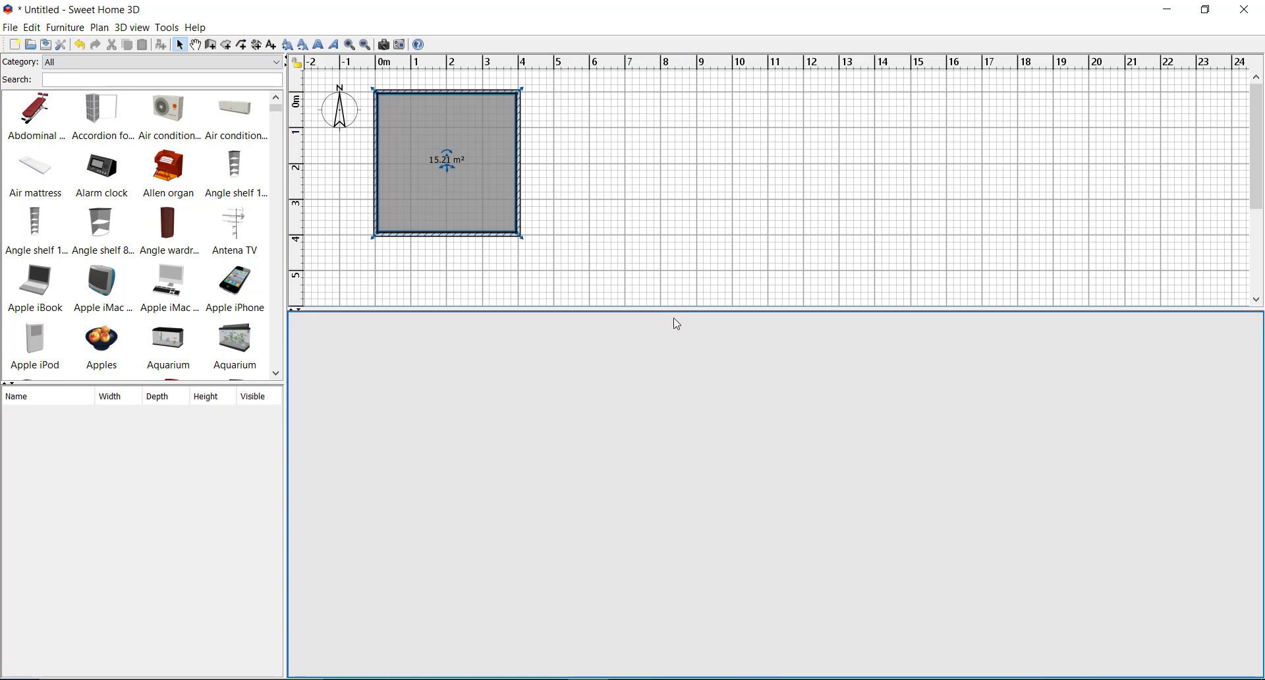
right_click(683, 387)
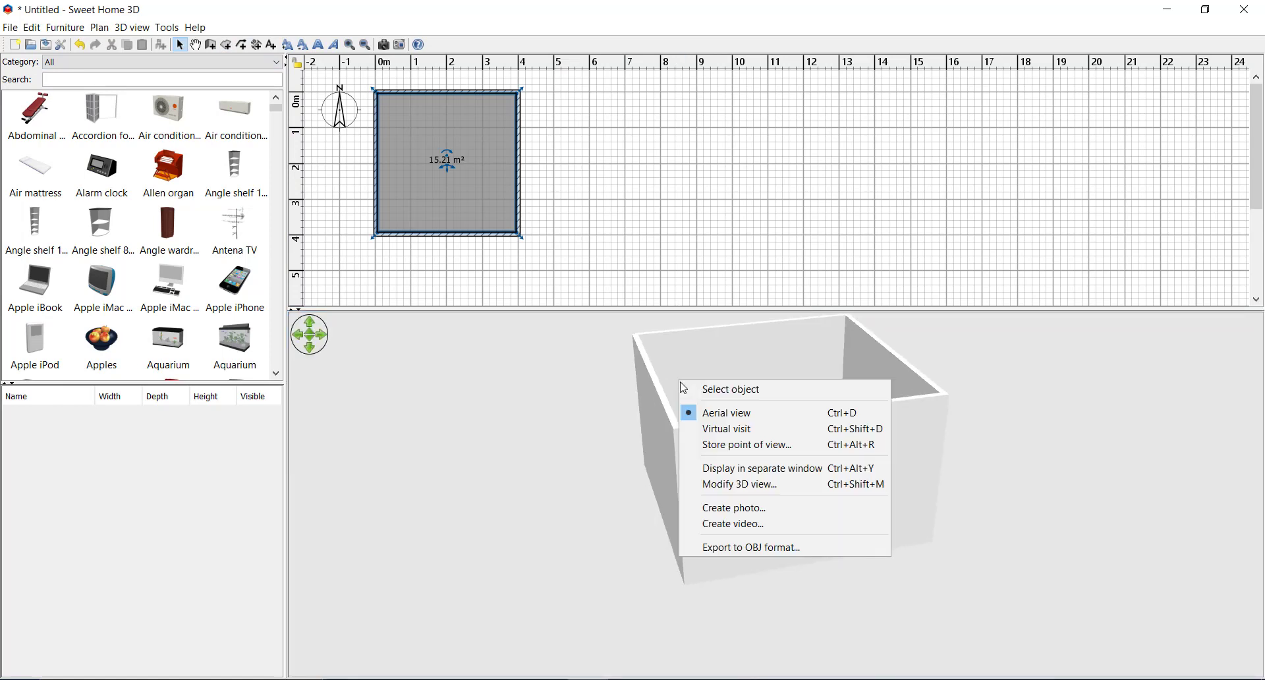
left_click(756, 485)
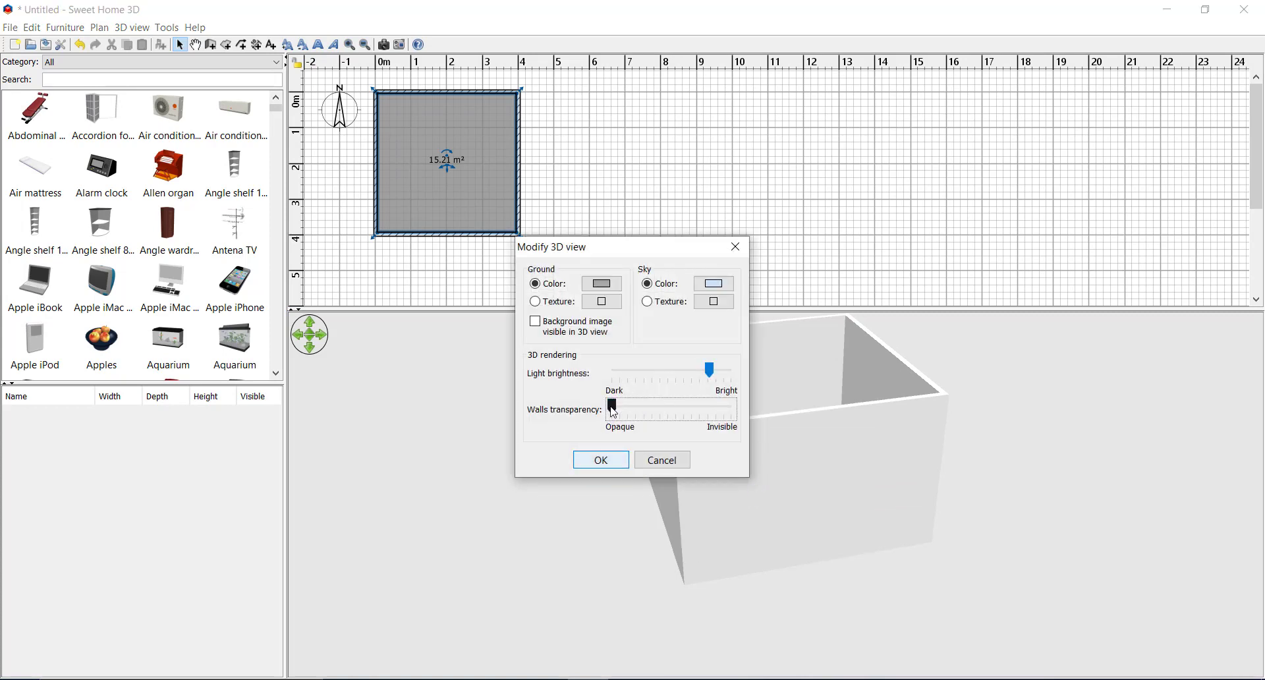
left_click_drag(609, 412, 675, 410)
left_click(596, 459)
left_click_drag(860, 457, 781, 488)
left_click(661, 257)
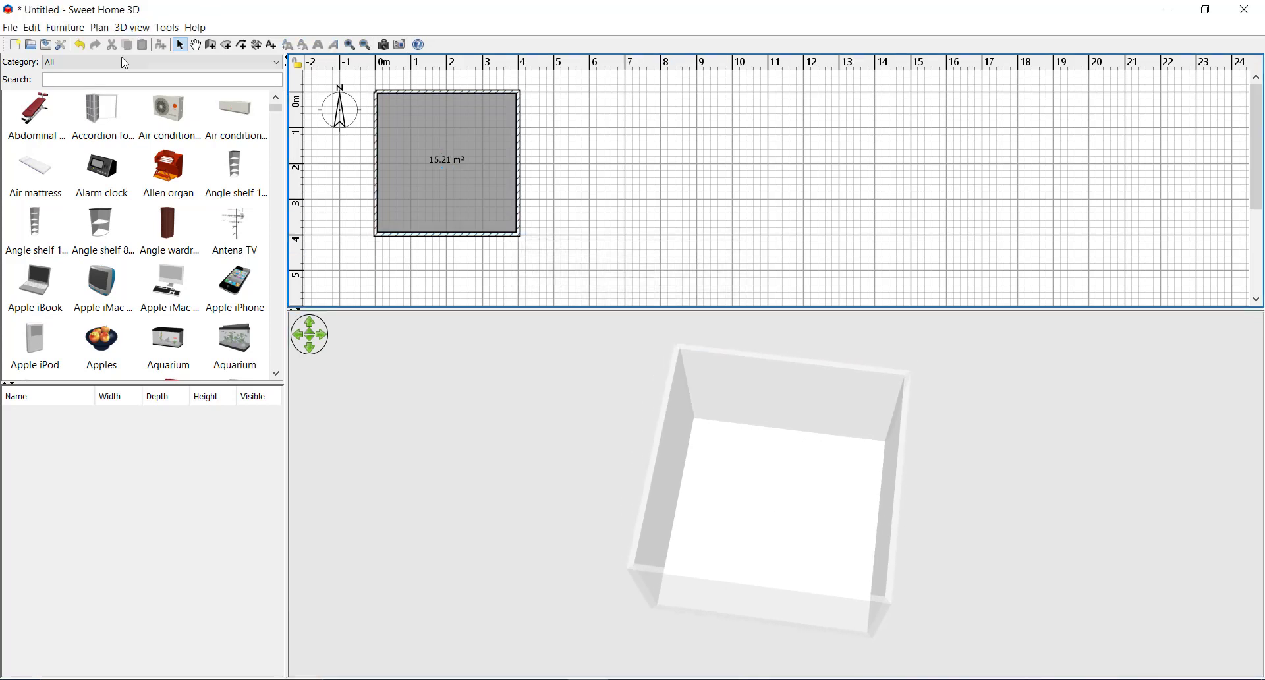
Step: Place the brown door from the Doors and windows category in the east wall, near the southeast corner
left_click(124, 62)
left_click(147, 129)
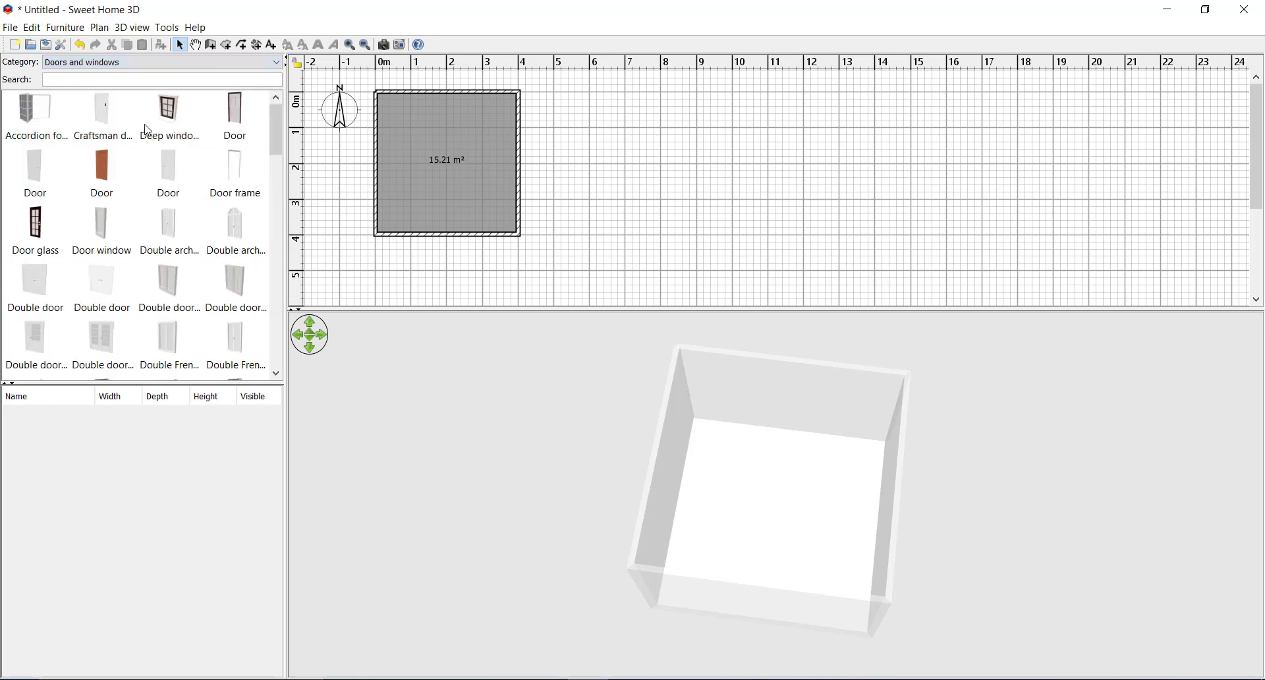
left_click_drag(113, 163, 497, 195)
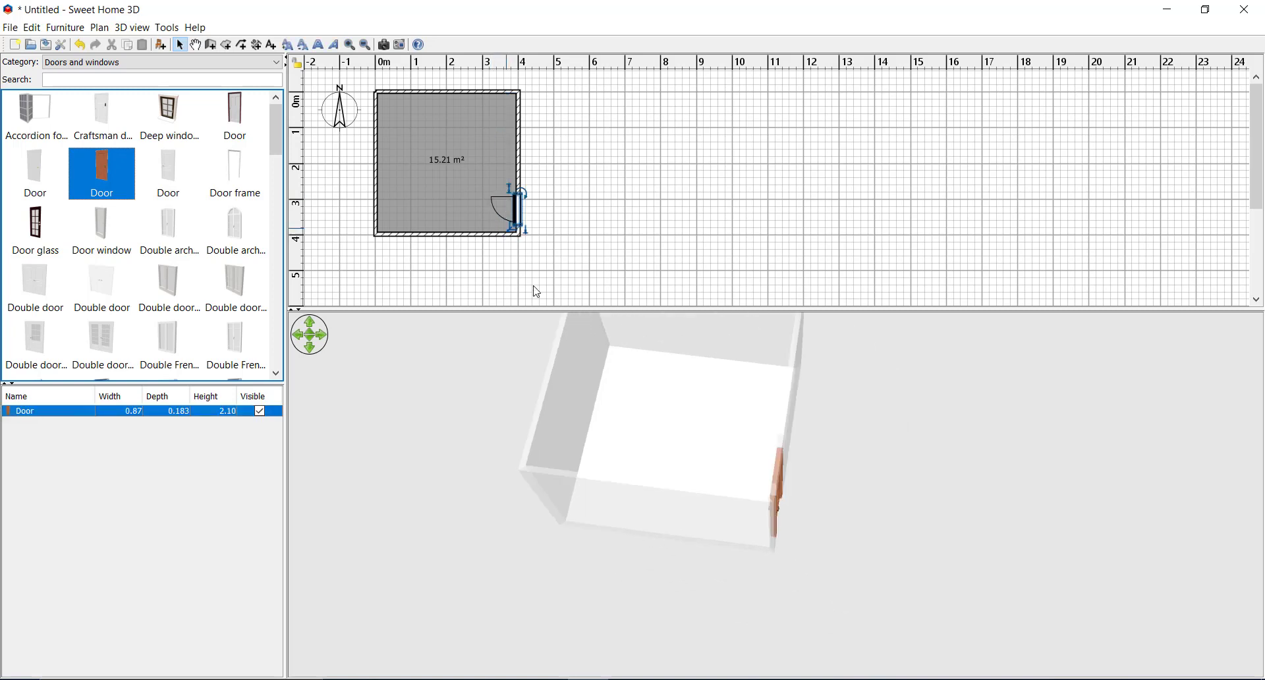
left_click_drag(567, 394, 573, 302)
left_click(545, 169)
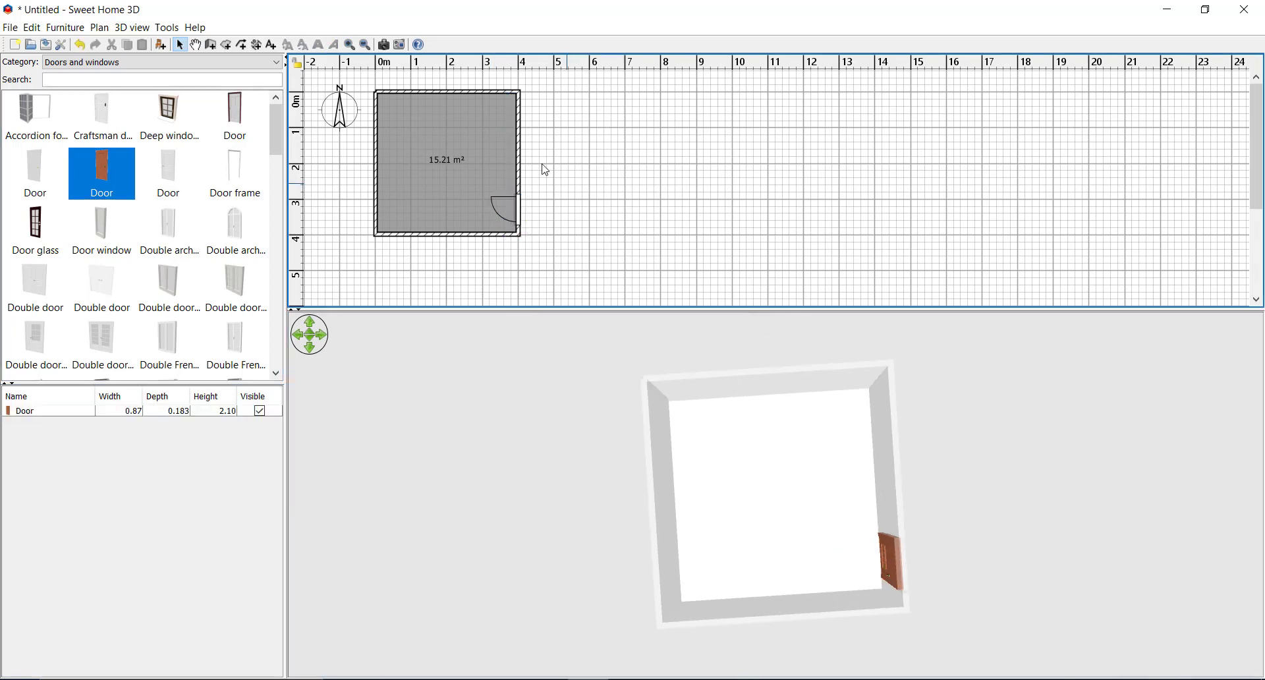
Step: Place a Sliding window from the Doors and windows category in the middle of the west wall
scroll(138, 263, "down", 10)
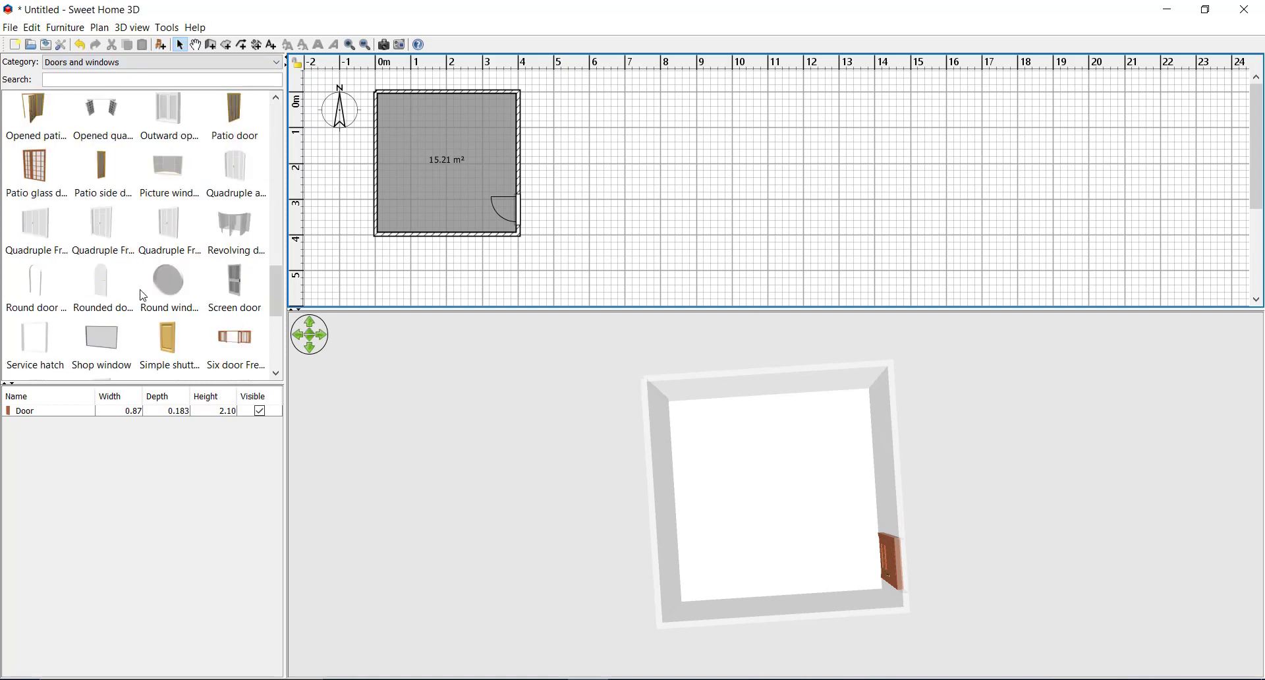
scroll(144, 296, "down", 3)
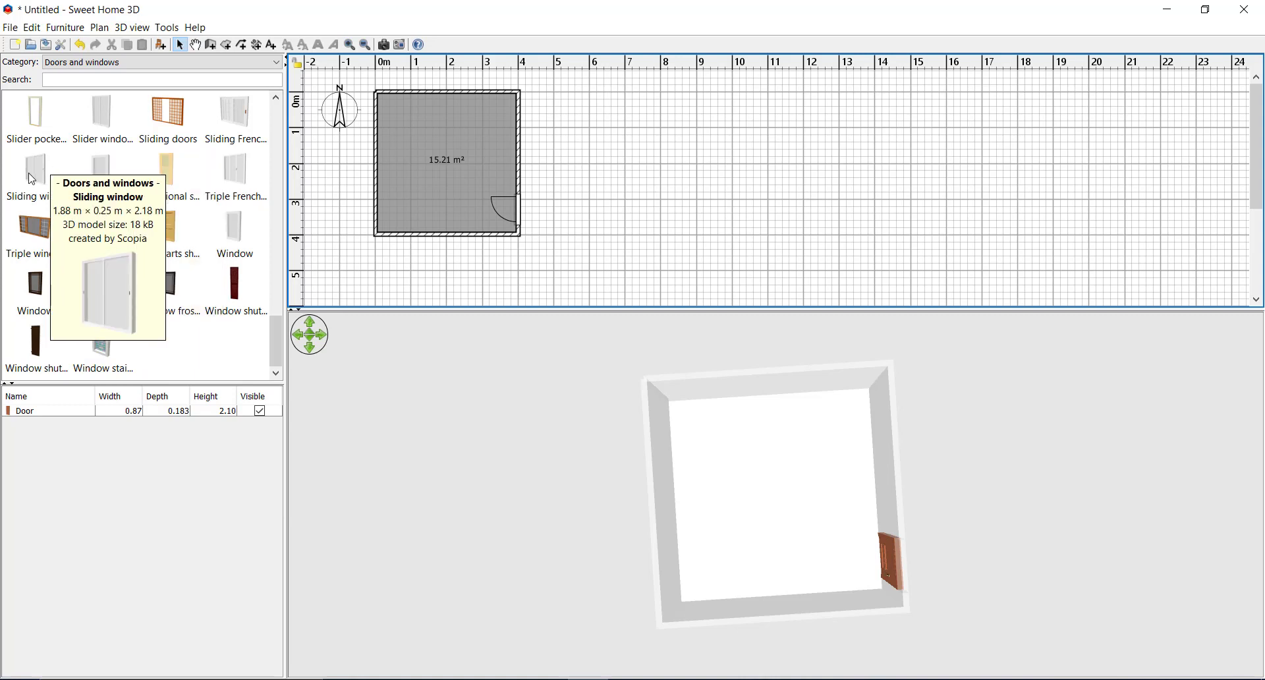
left_click_drag(31, 179, 356, 134)
left_click_drag(591, 411, 644, 535)
left_click(667, 234)
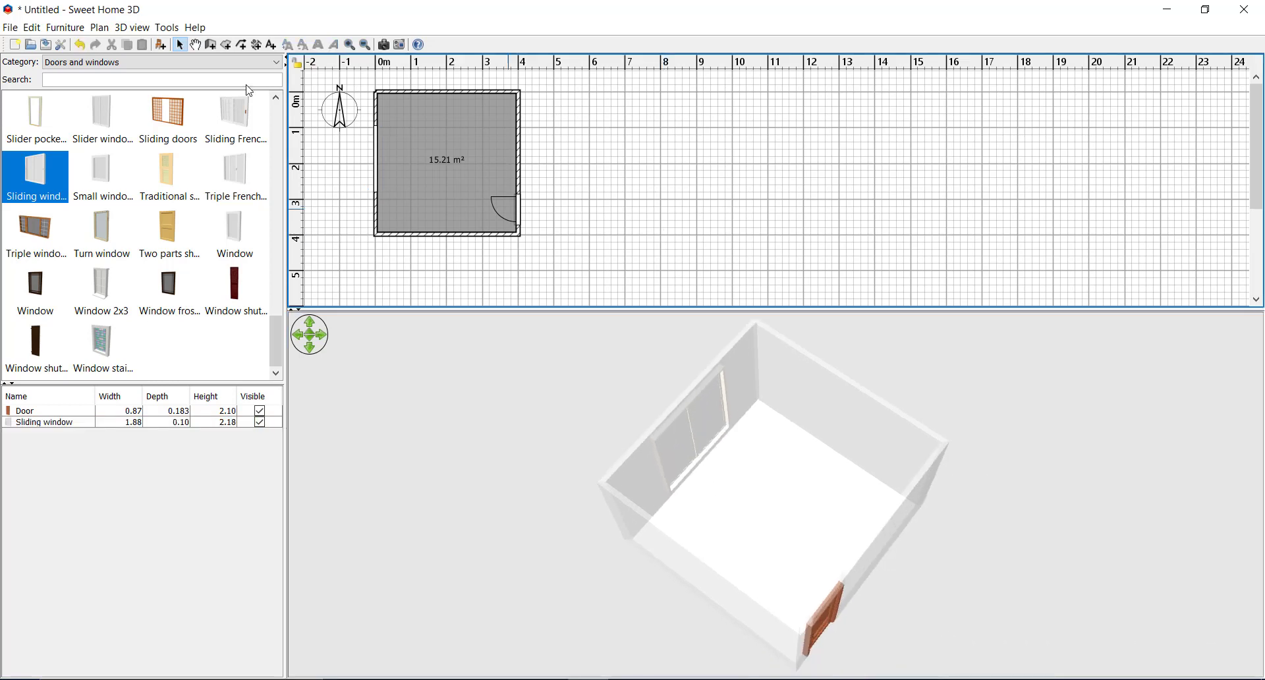
Step: Place the black-and-white checkered bed from the Bedroom category with its headboard against the north wall
left_click(105, 64)
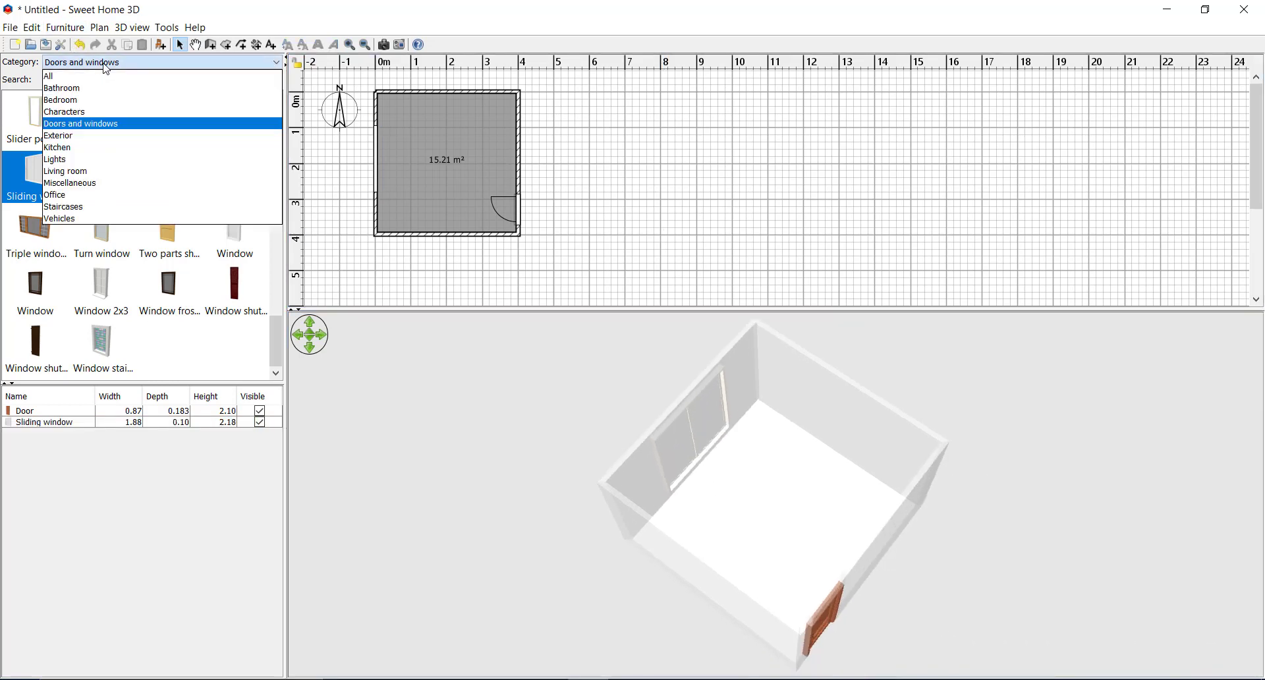
left_click(78, 104)
scroll(118, 212, "up", 10)
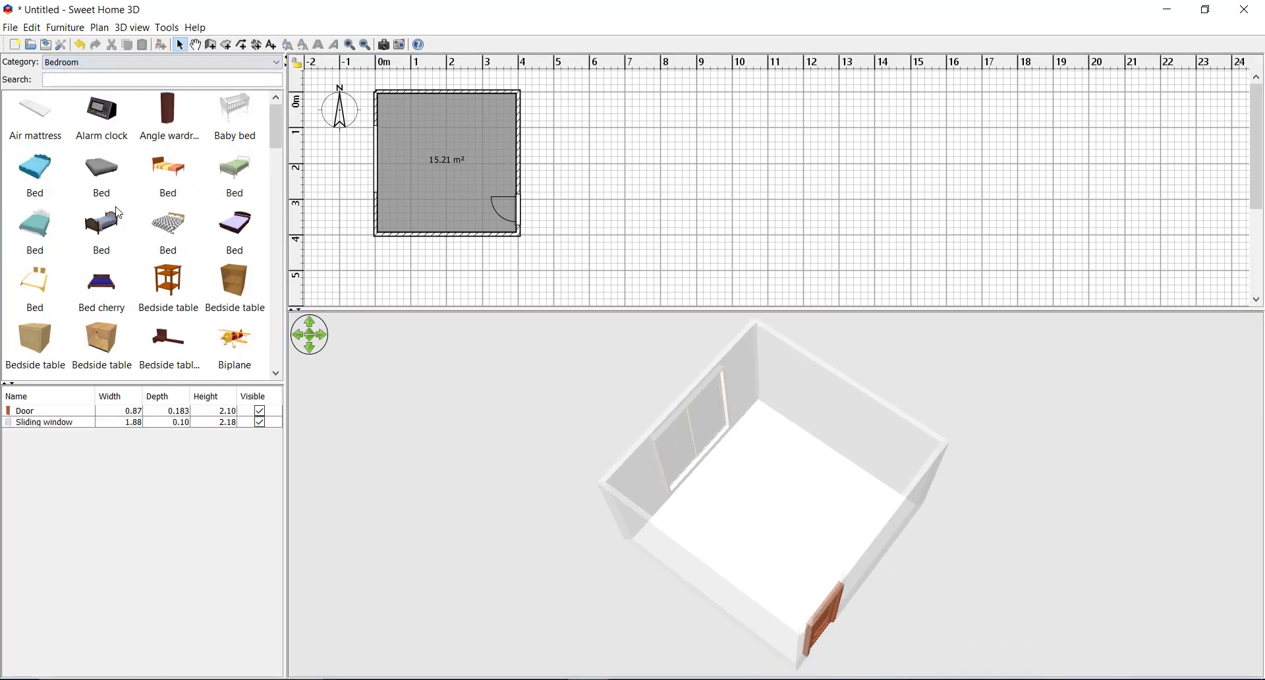
left_click_drag(168, 227, 404, 92)
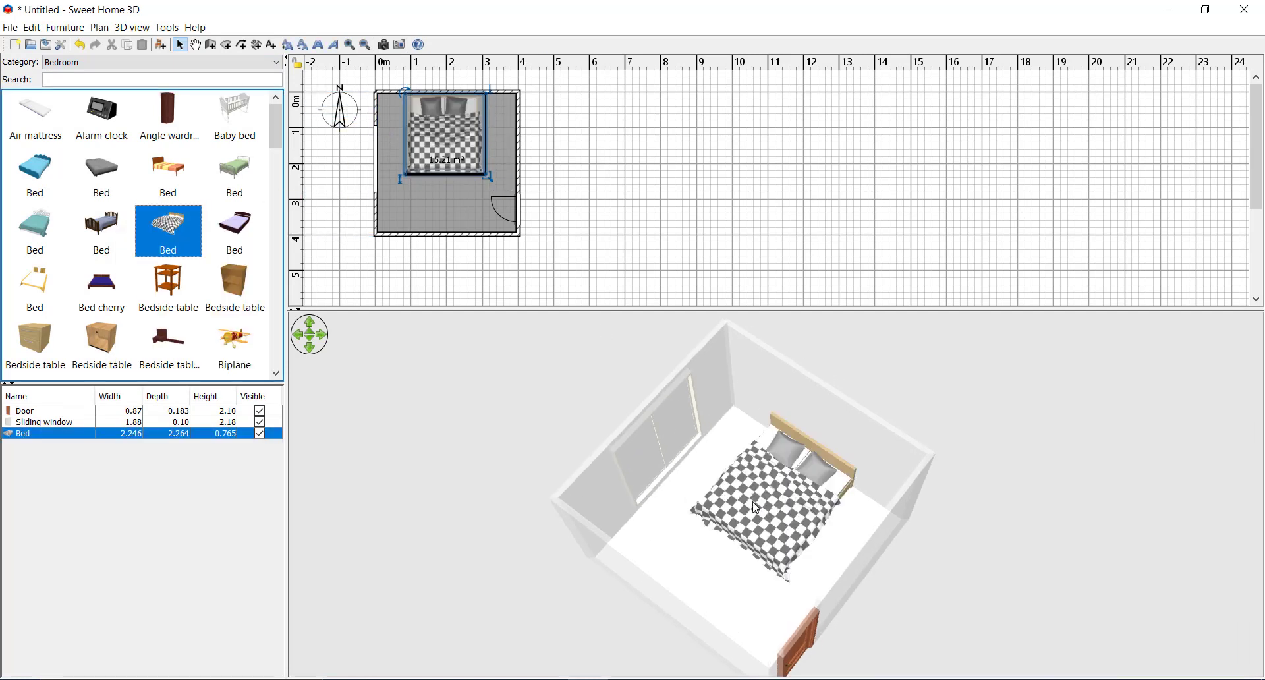
left_click_drag(755, 507, 692, 479)
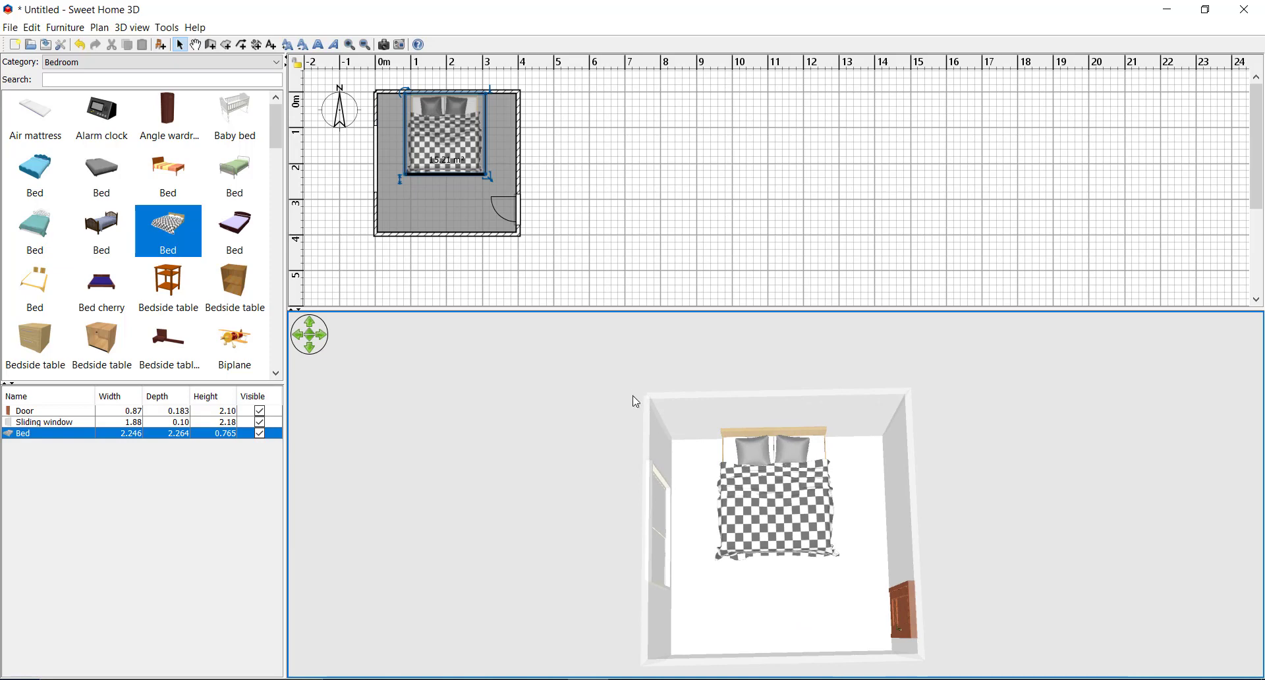
left_click_drag(636, 401, 675, 460)
left_click(602, 242)
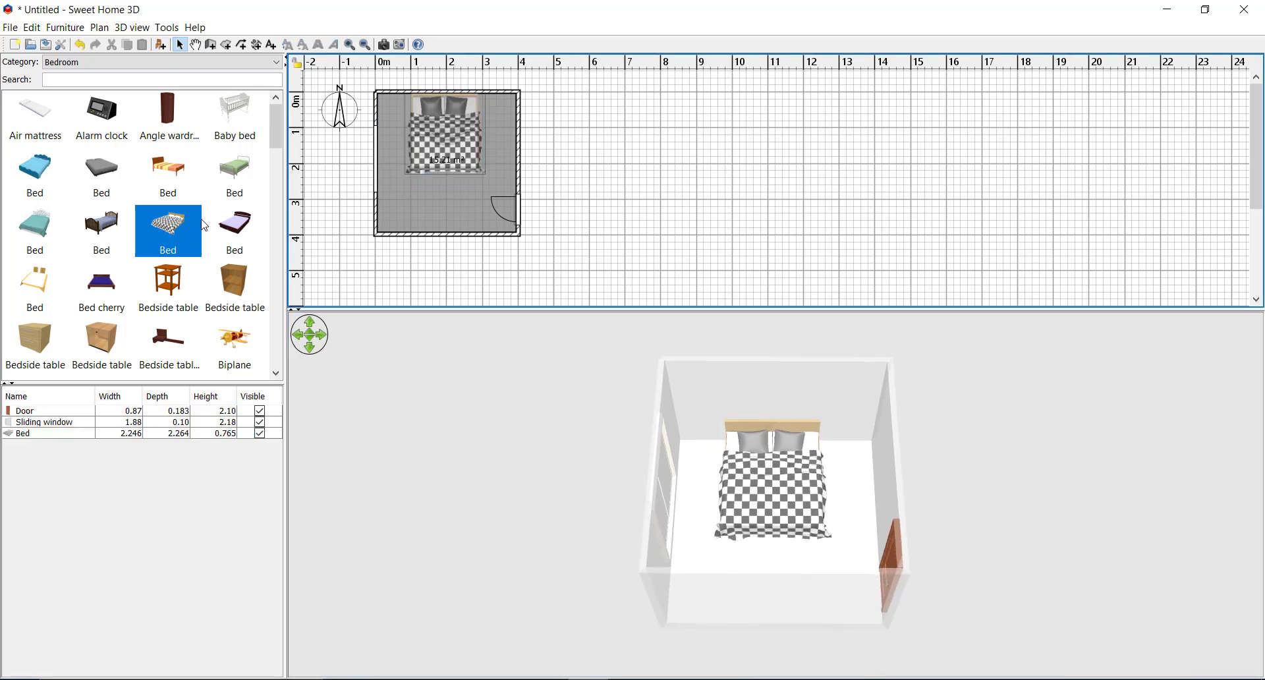
Step: Place the dark wardrobe along the east wall in the northeast corner, and shift the bed about 0.3 m west
left_click_drag(279, 133, 263, 359)
left_click_drag(169, 244, 489, 93)
left_click(720, 450)
left_click_drag(720, 450, 681, 489)
left_click_drag(447, 164, 435, 164)
Step: Place the light wood bedside table against the north wall, between the bed and the wardrobe
scroll(143, 217, "up", 10)
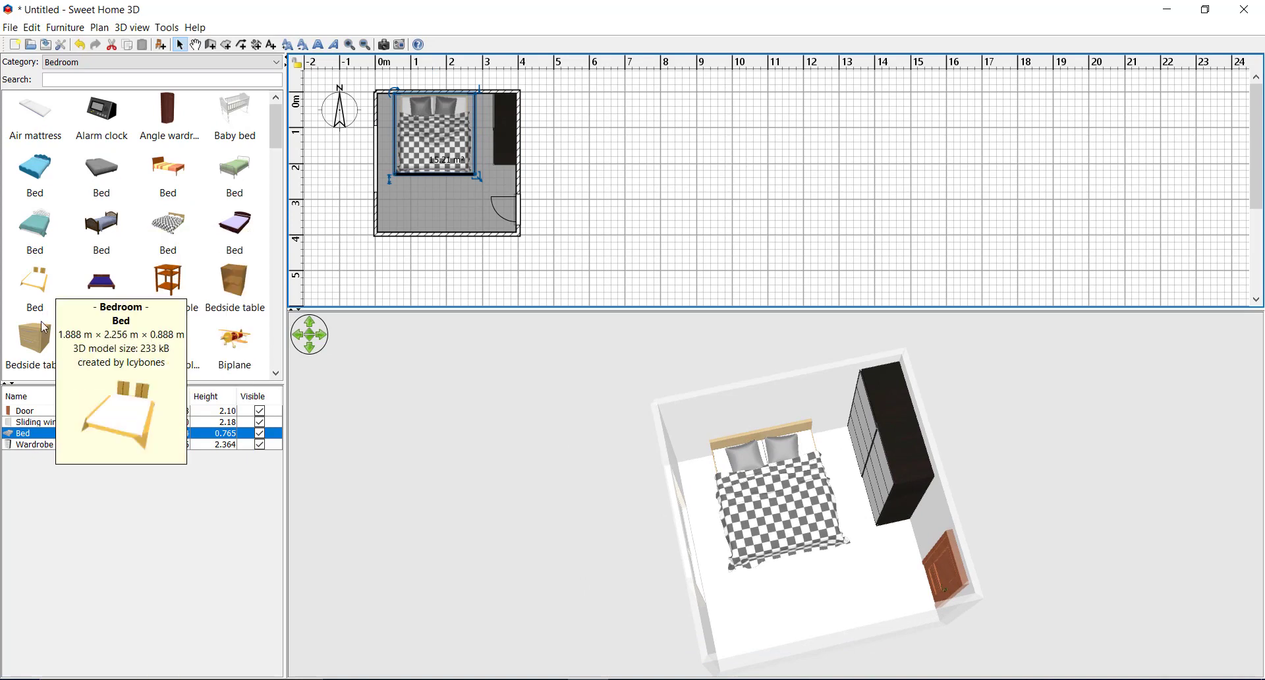
left_click_drag(36, 339, 486, 103)
left_click(731, 558)
scroll(706, 481, "up", 7)
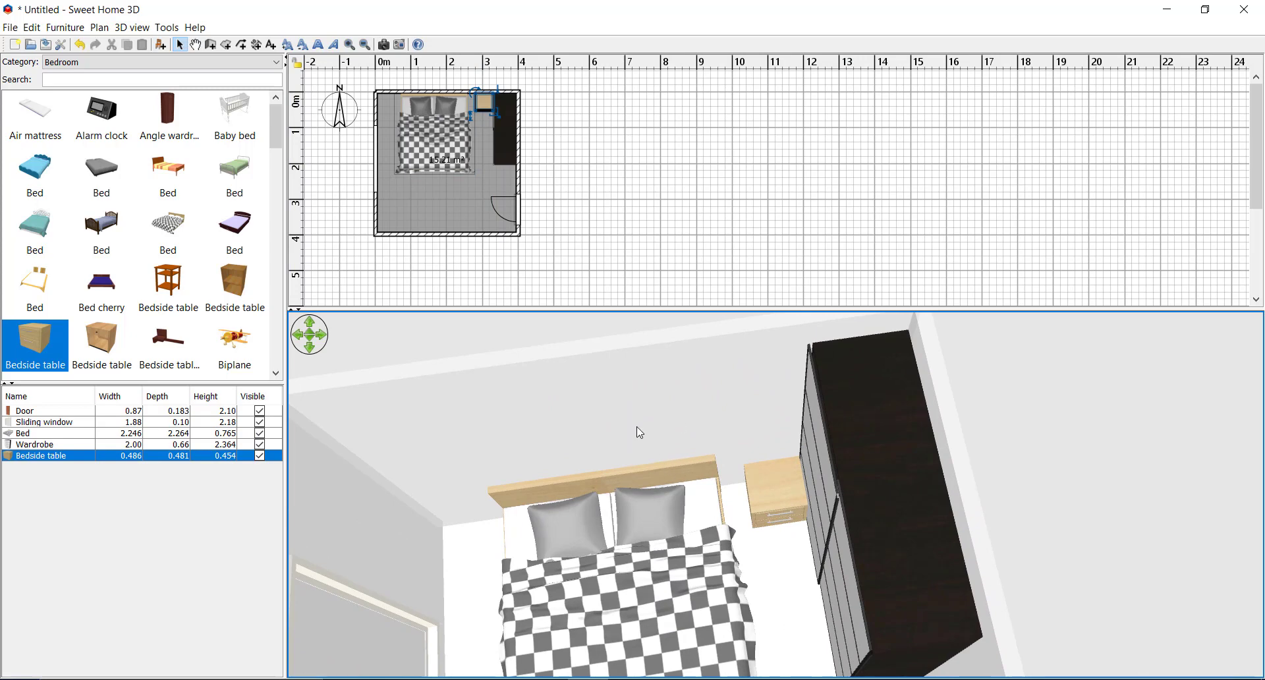
left_click_drag(672, 491, 696, 477)
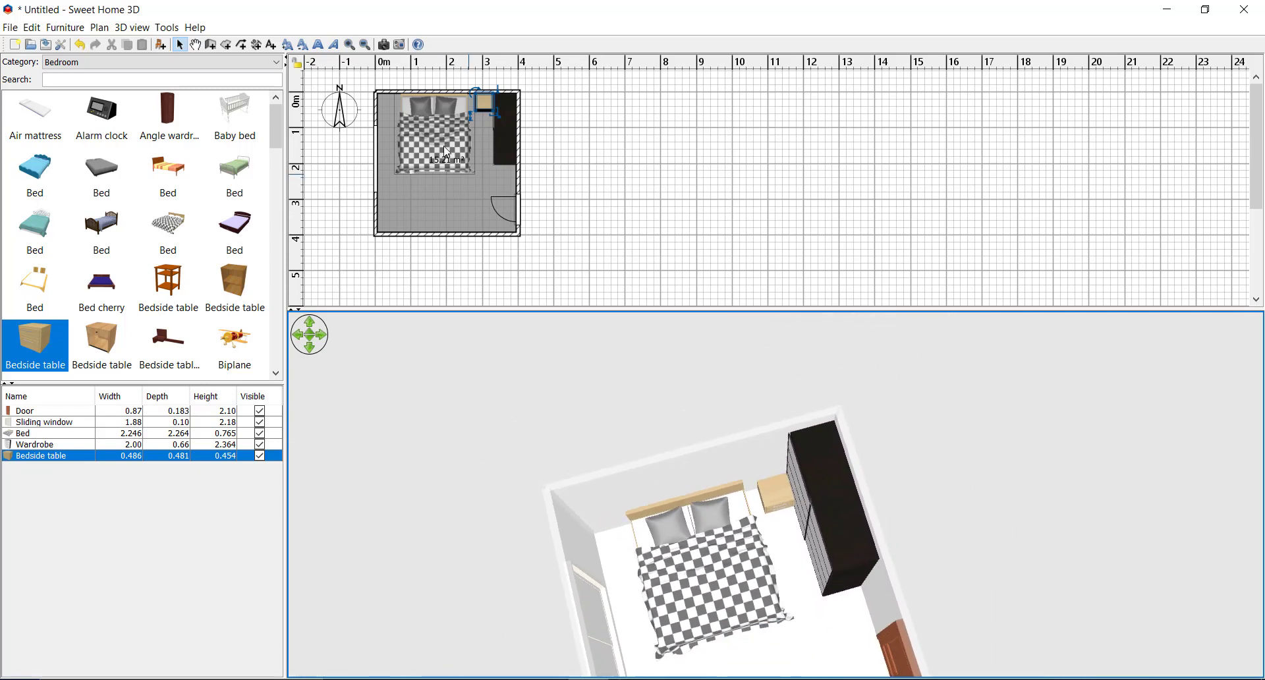
Step: Close the gap between the bed and the bedside table by moving the table slightly west and the bed slightly east
left_click(349, 44)
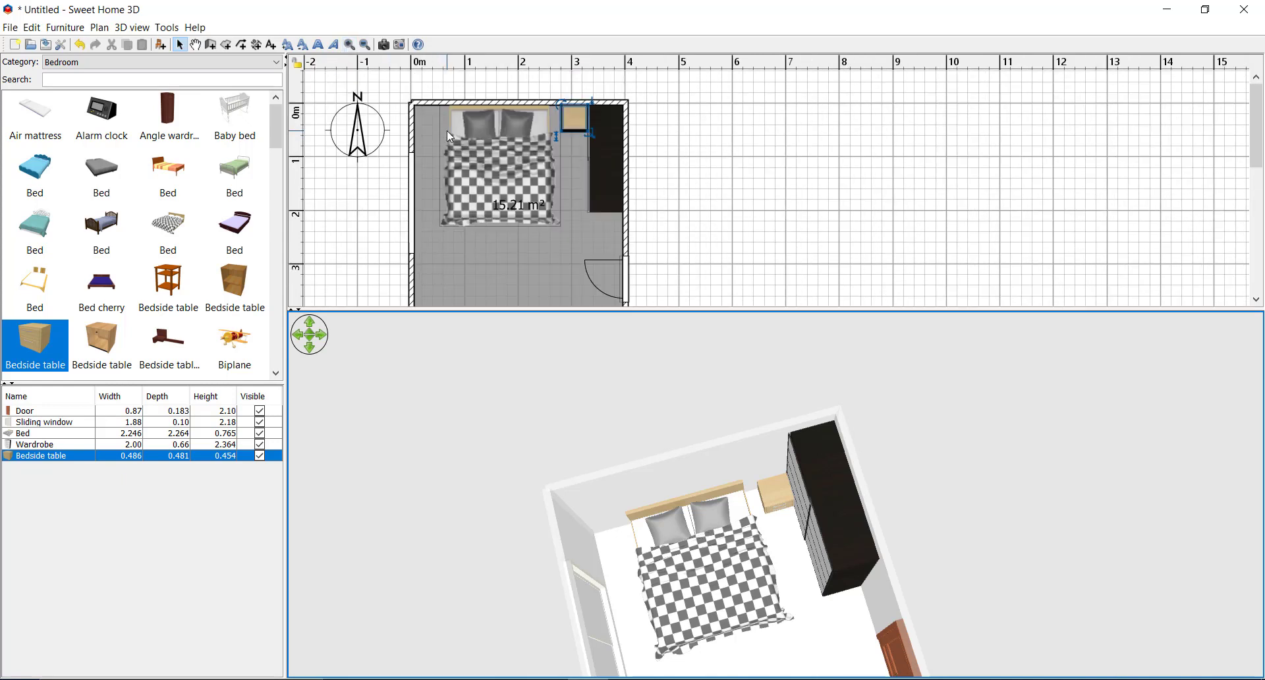
left_click_drag(573, 118, 569, 119)
left_click_drag(697, 448, 613, 327)
left_click(504, 170)
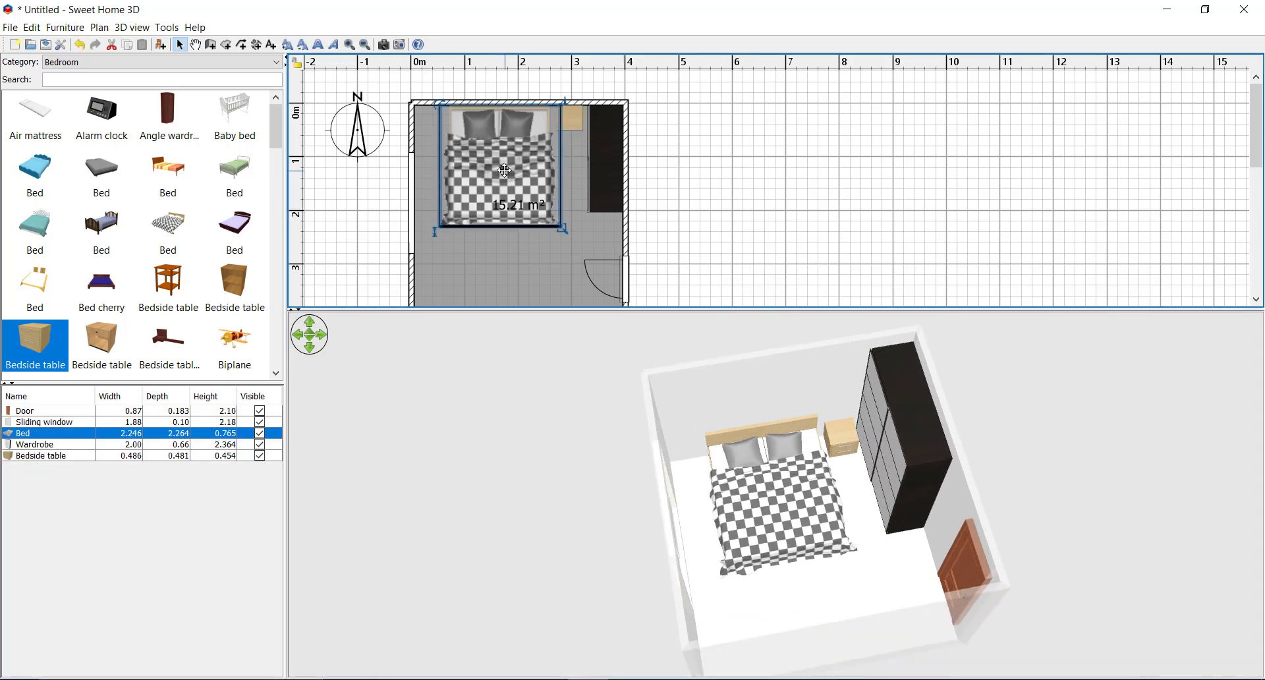
left_click_drag(504, 170, 533, 163)
left_click(784, 235)
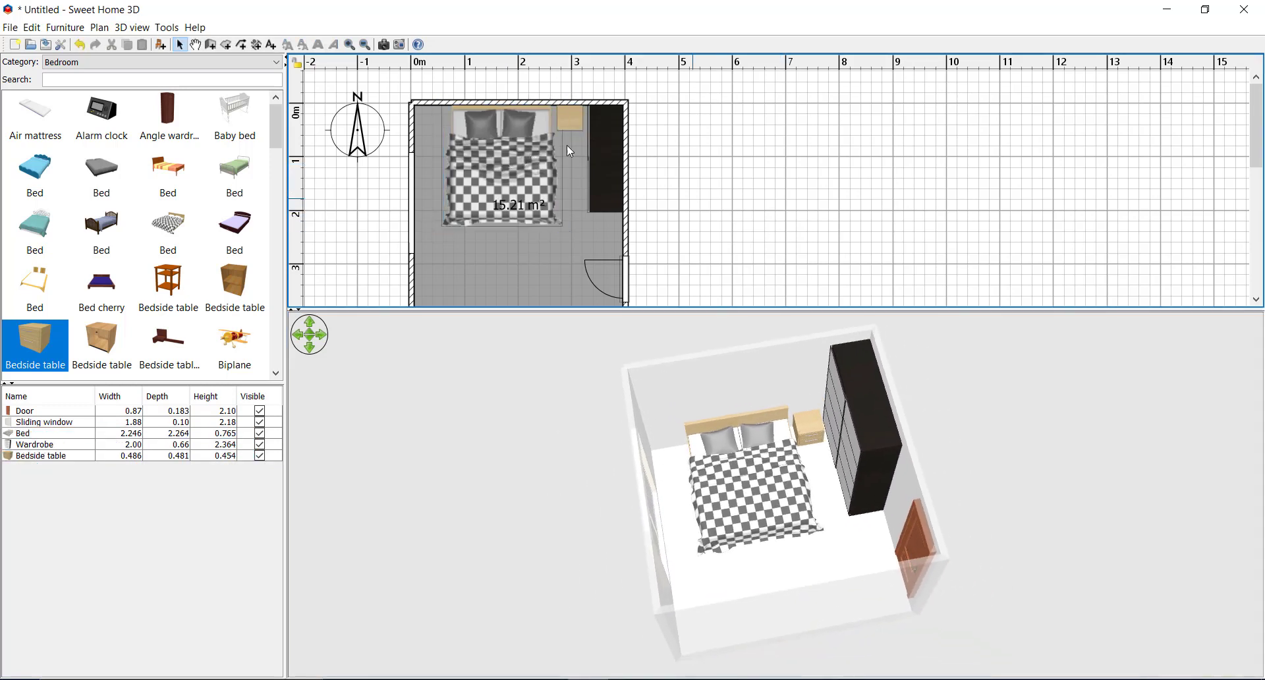
left_click(493, 154)
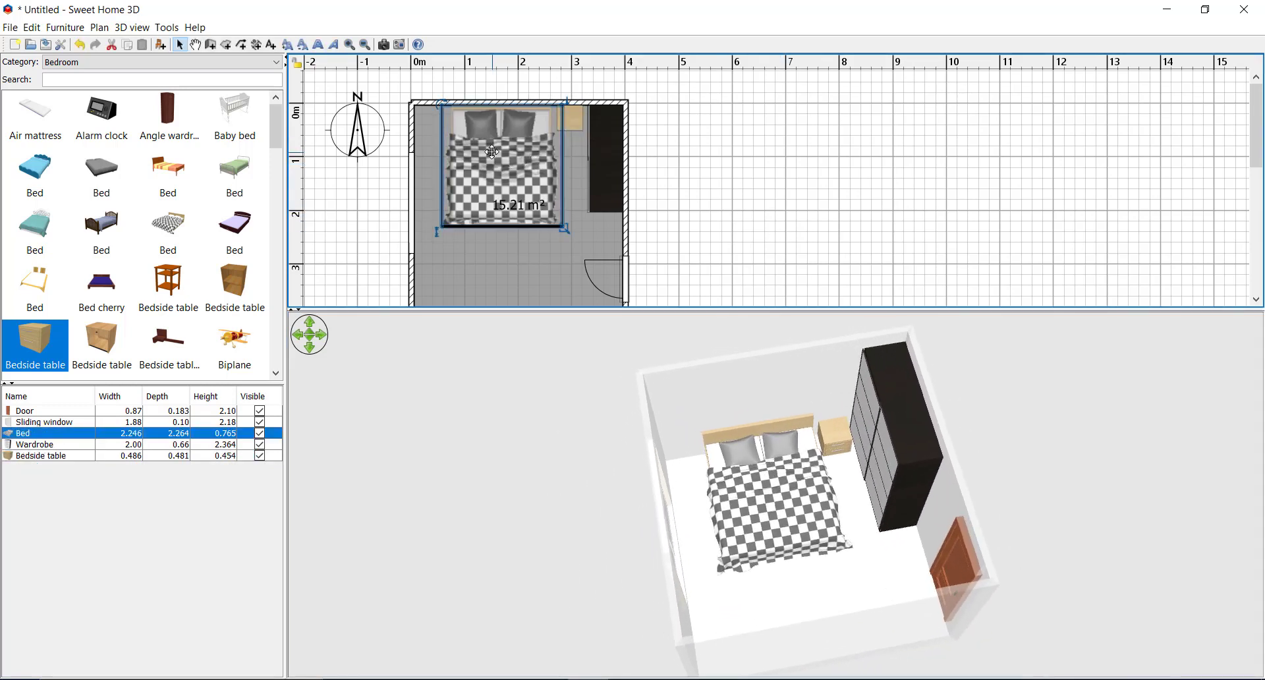
left_click(774, 198)
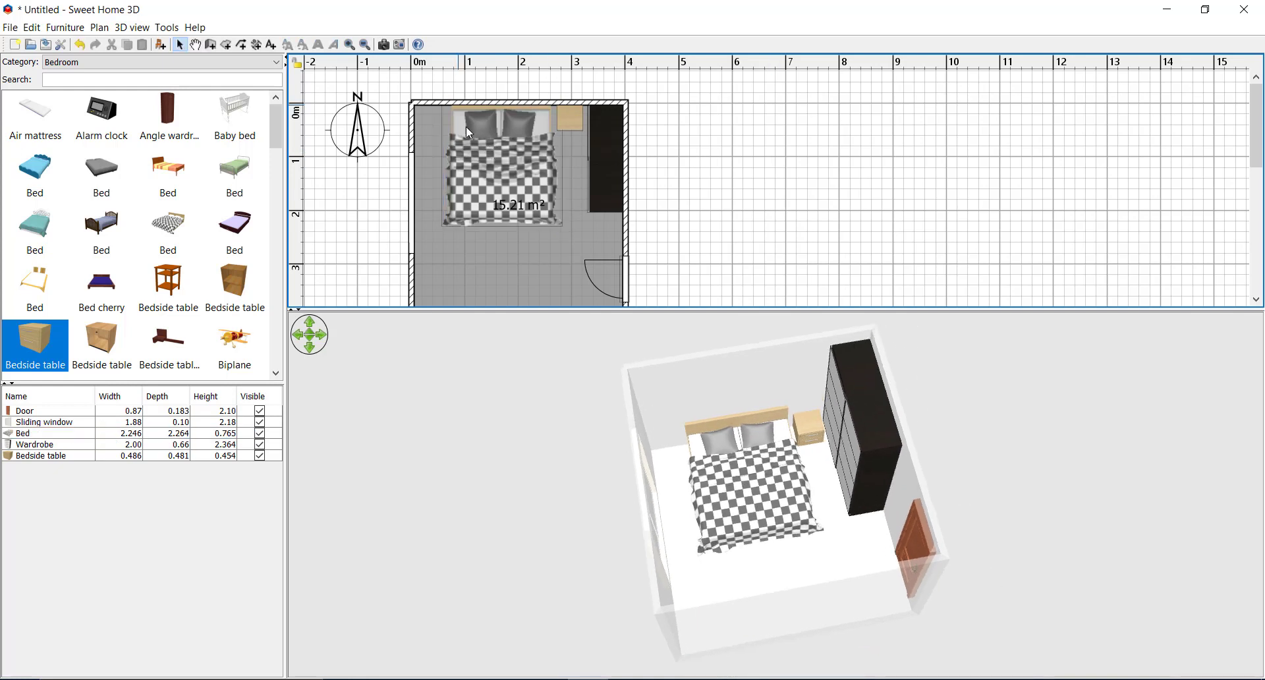
left_click(485, 160)
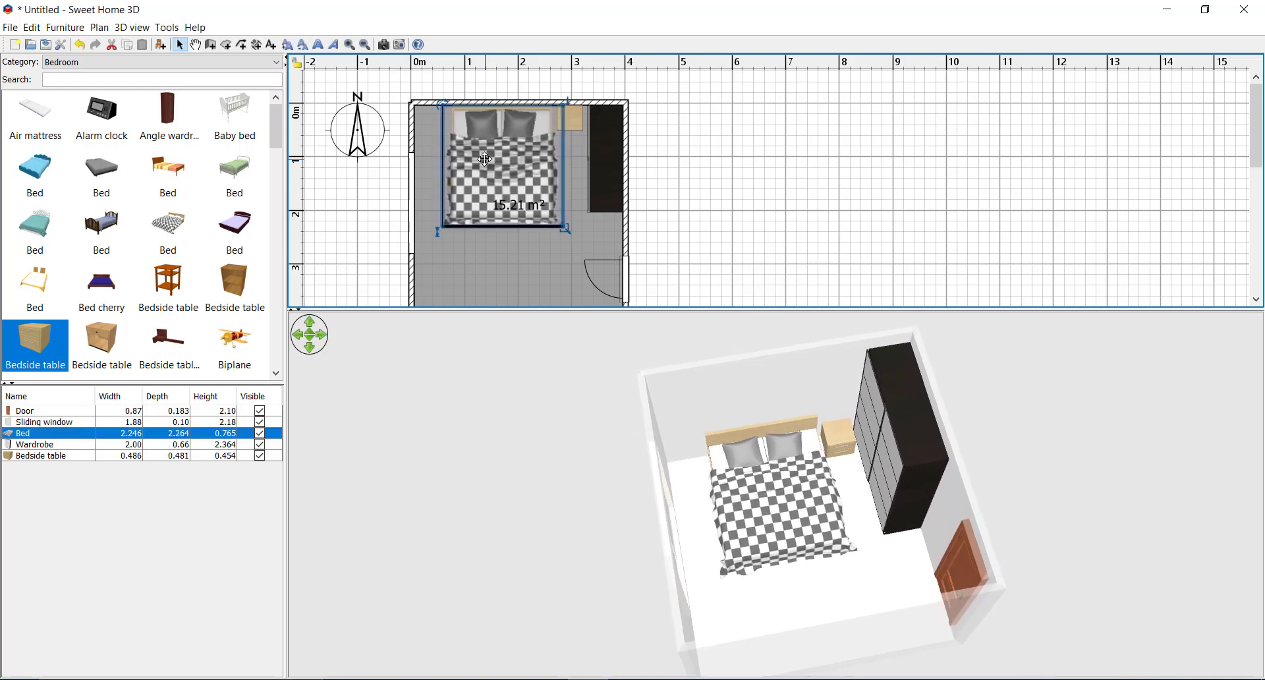
left_click(739, 239)
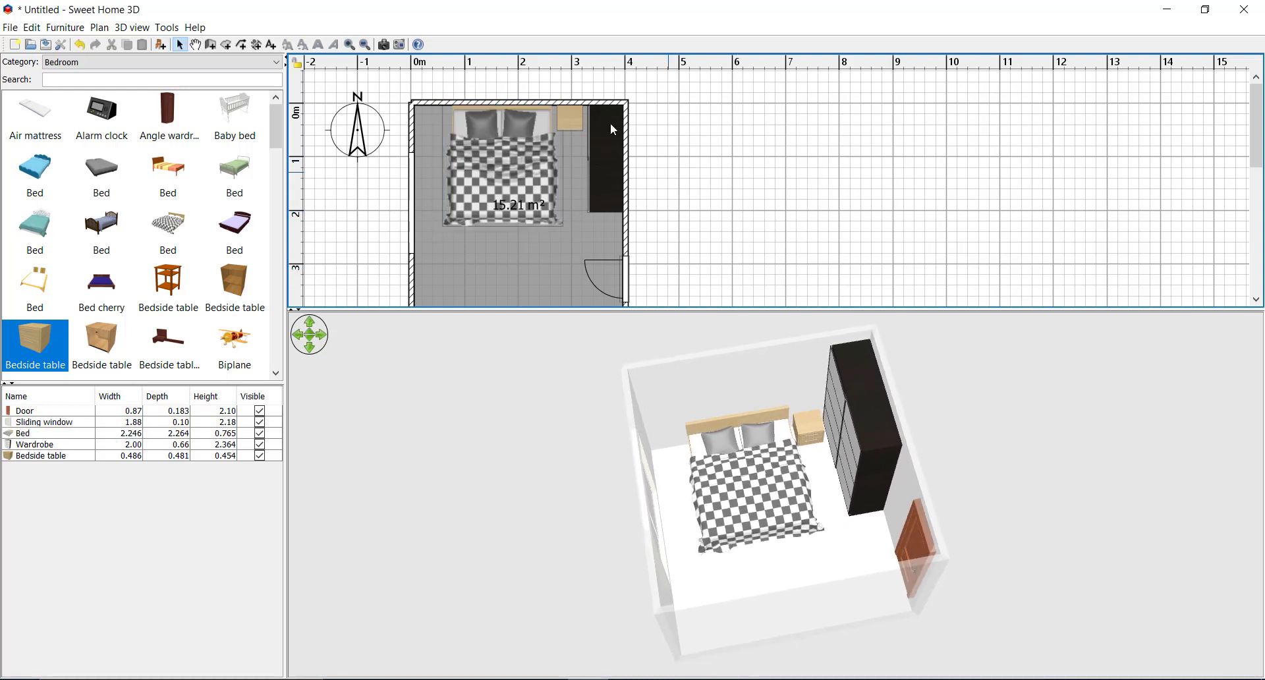
Step: Duplicate the bedside table and place the copy against the north wall, in the northwest corner beside the bed
left_click(75, 457)
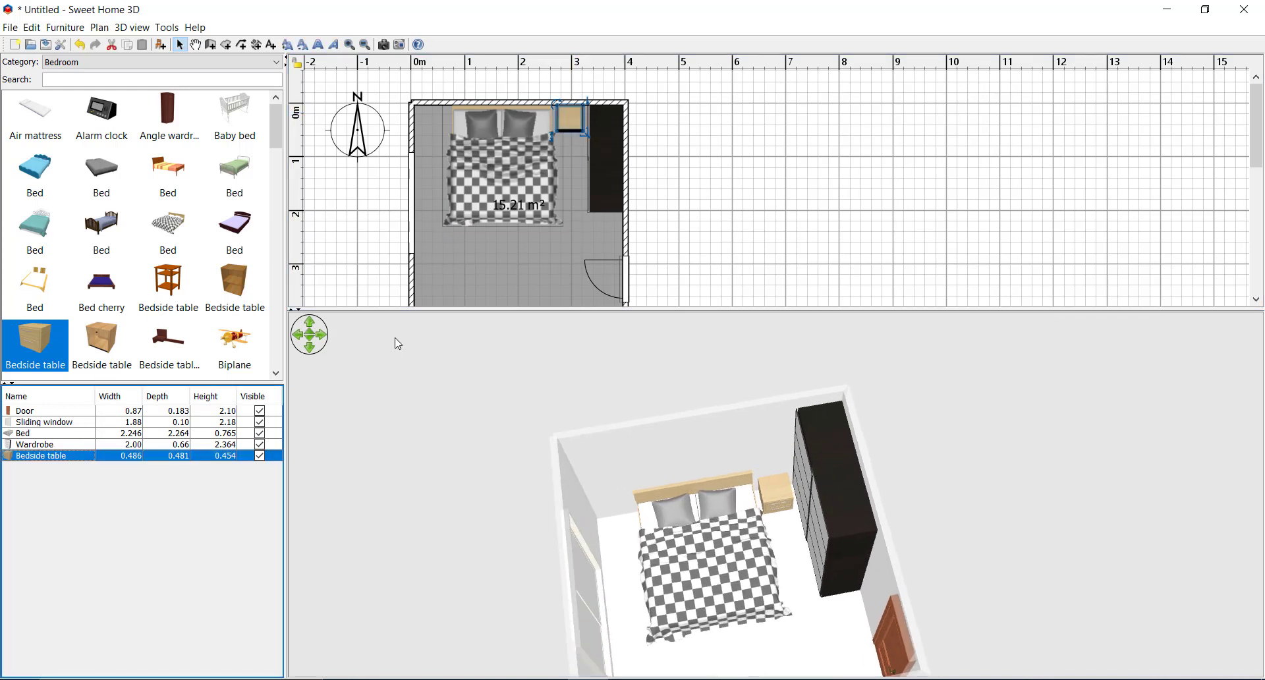
key("ctrl+c")
key("ctrl+v")
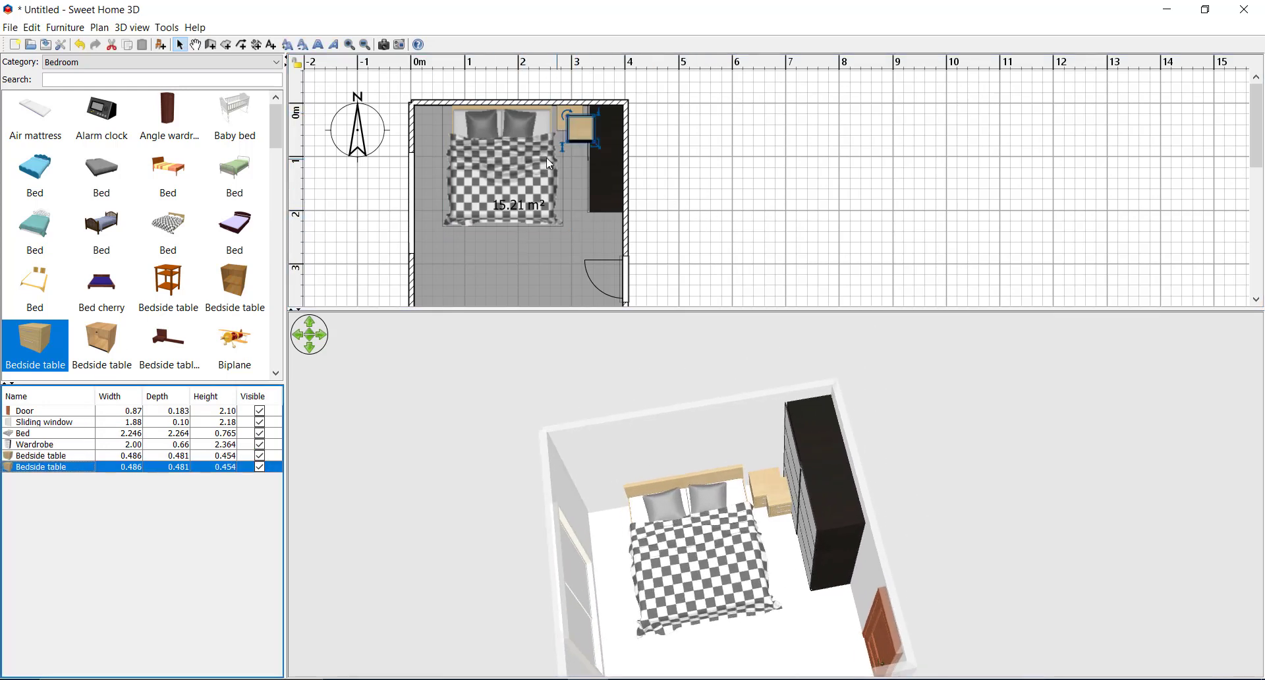
left_click_drag(570, 122, 430, 120)
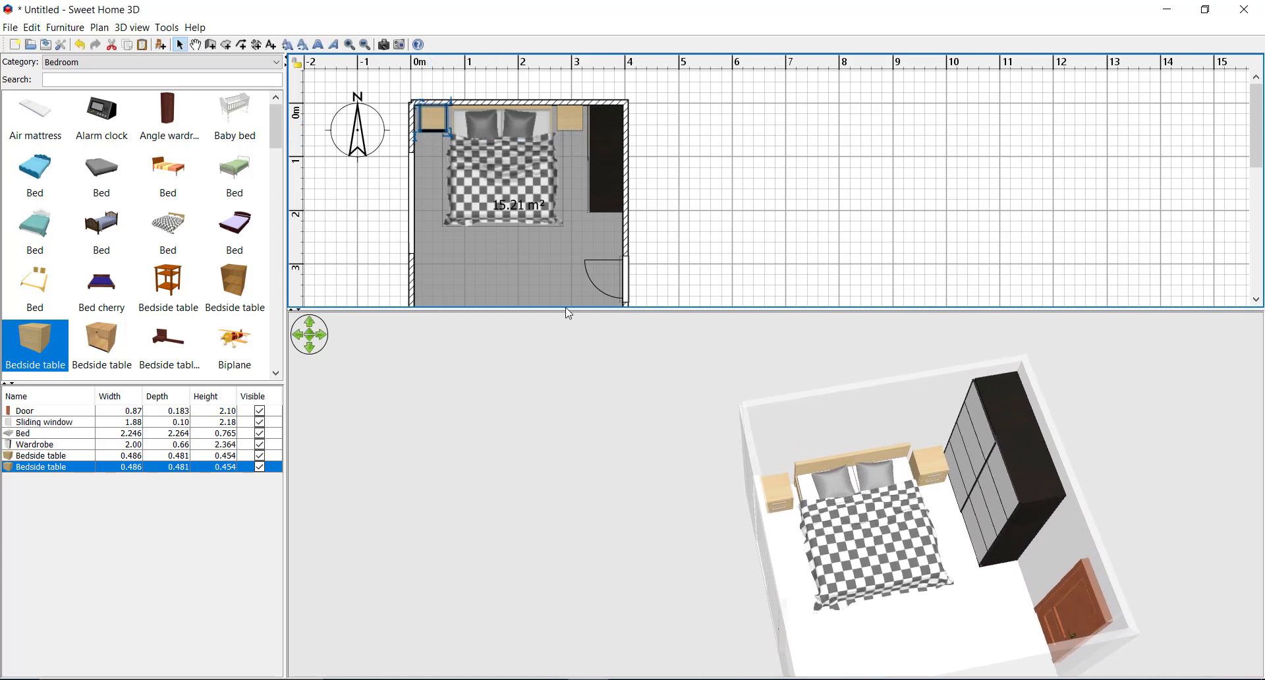
left_click_drag(908, 547, 871, 518)
left_click(820, 227)
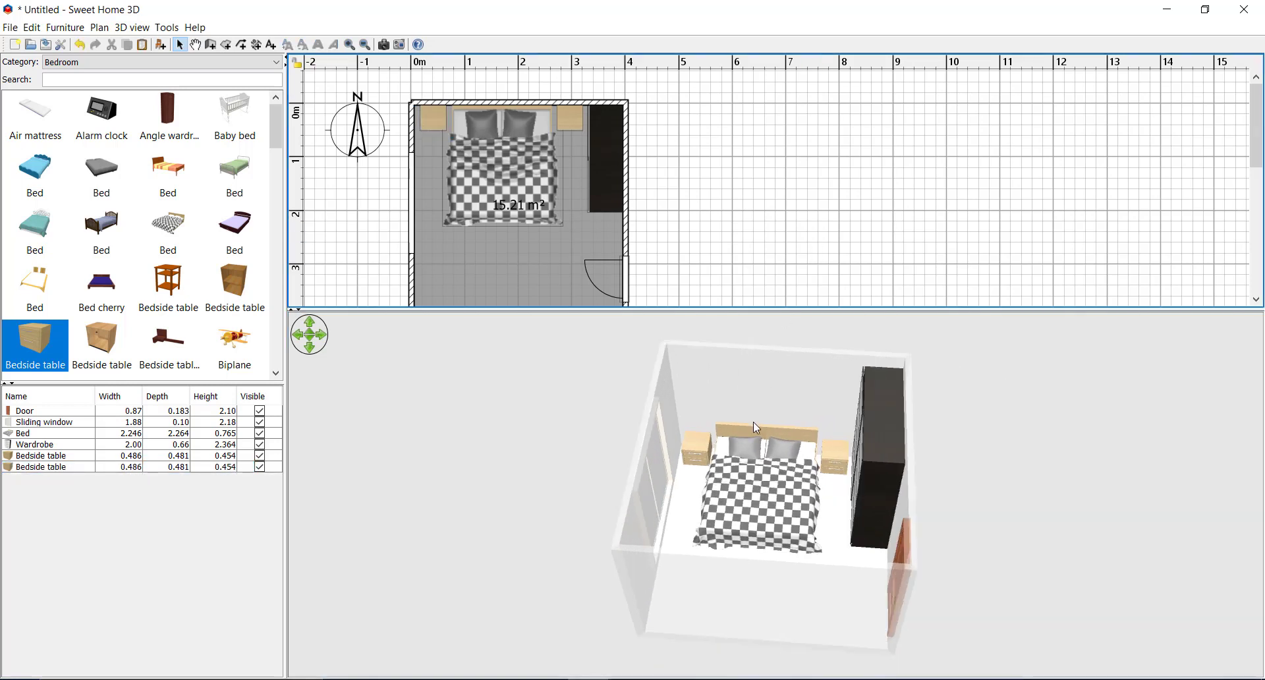
left_click_drag(753, 422, 760, 507)
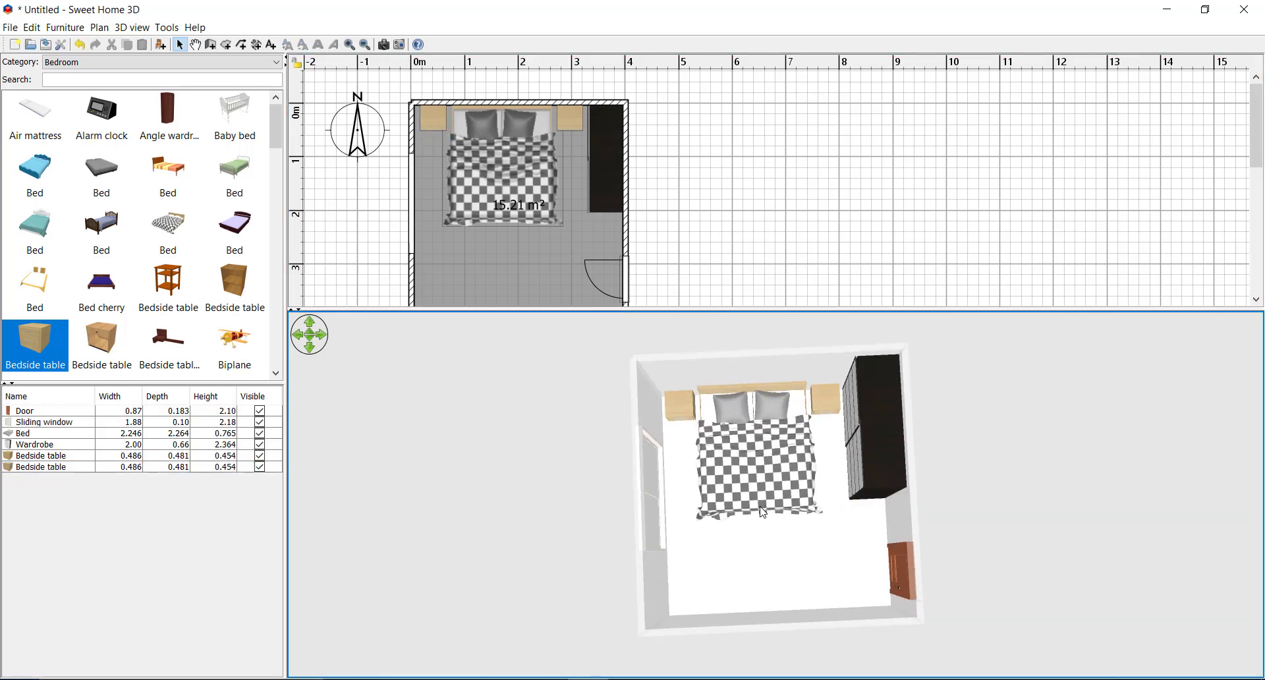
Step: Place the dark Sideboard from the Living room category against the south wall, opposite the foot of the bed
left_click(103, 64)
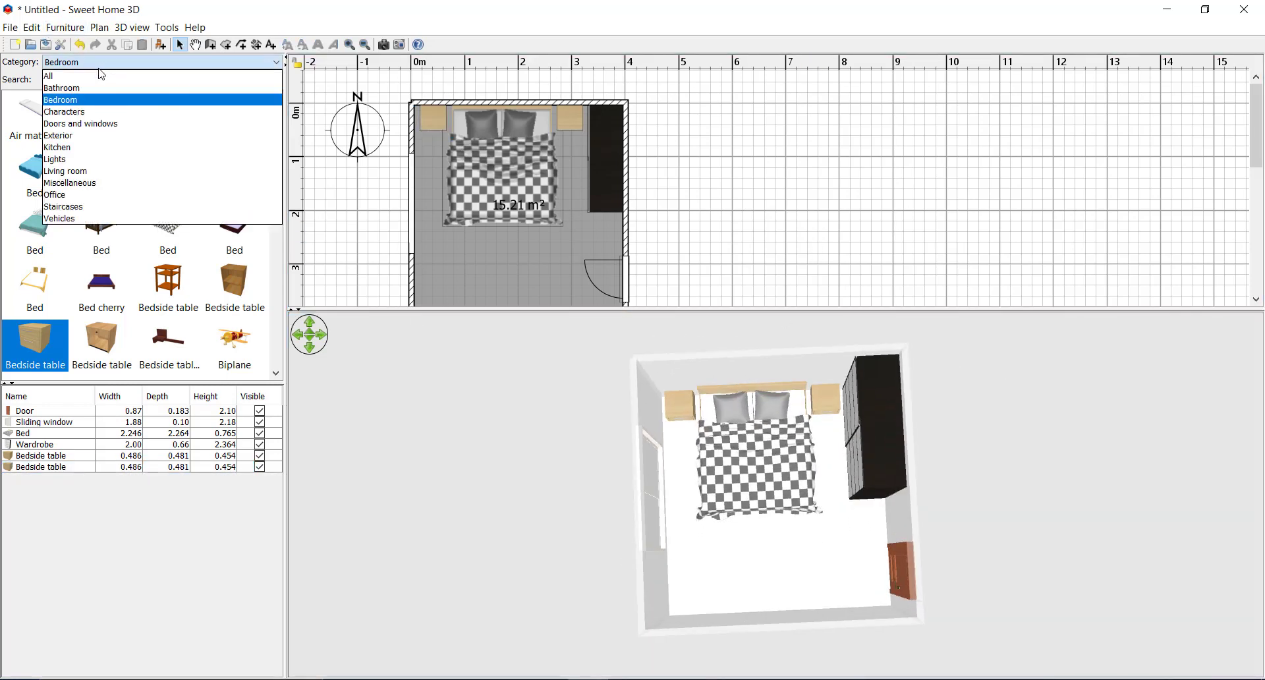
left_click(82, 171)
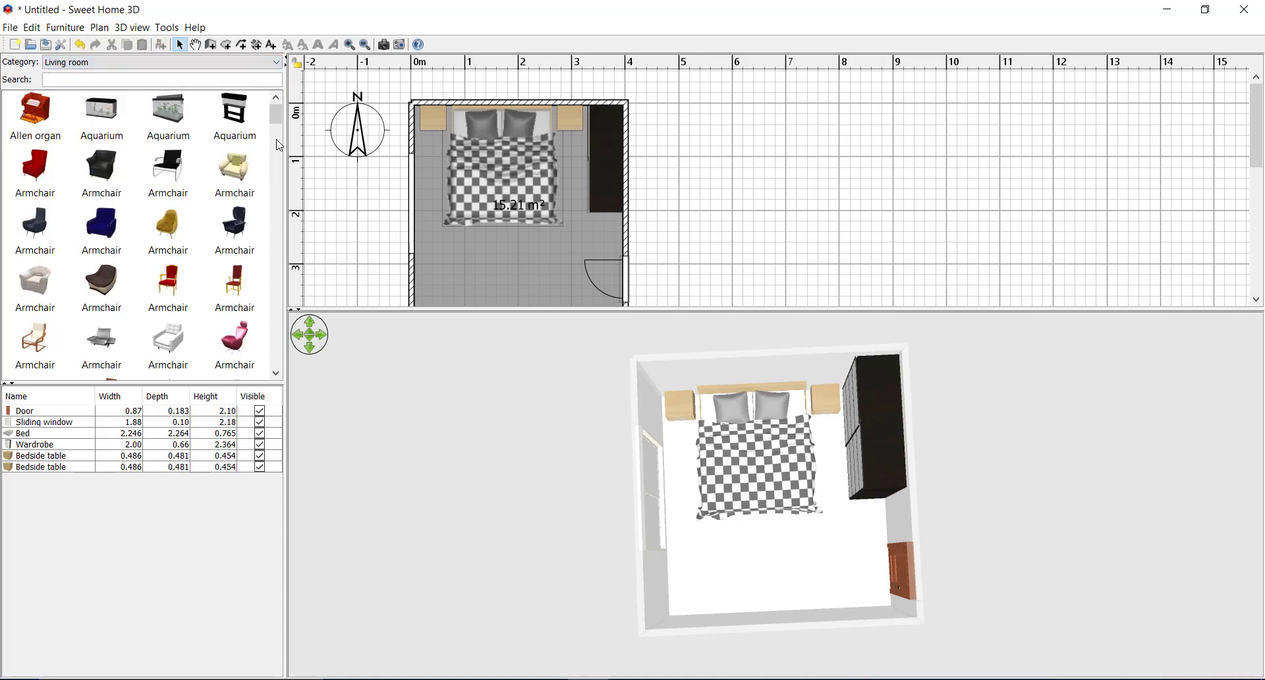
left_click_drag(279, 114, 281, 372)
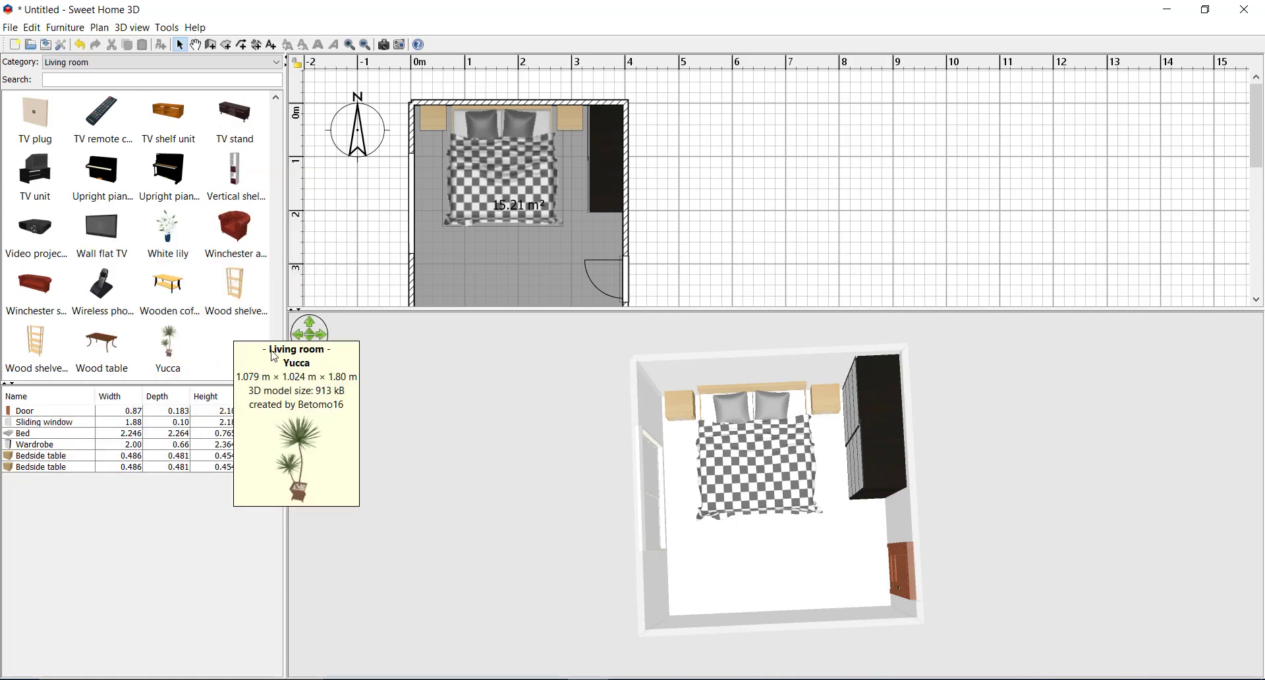
left_click(276, 99)
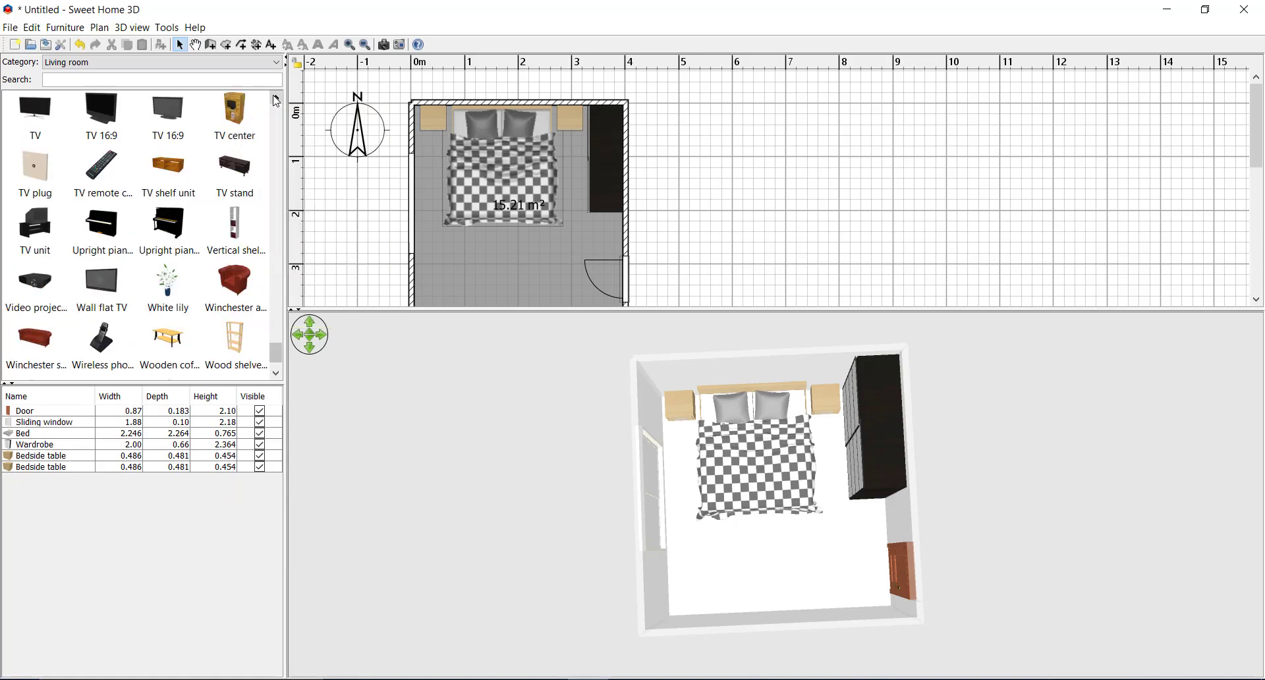
left_click(276, 98)
scroll(276, 100, "up", 4)
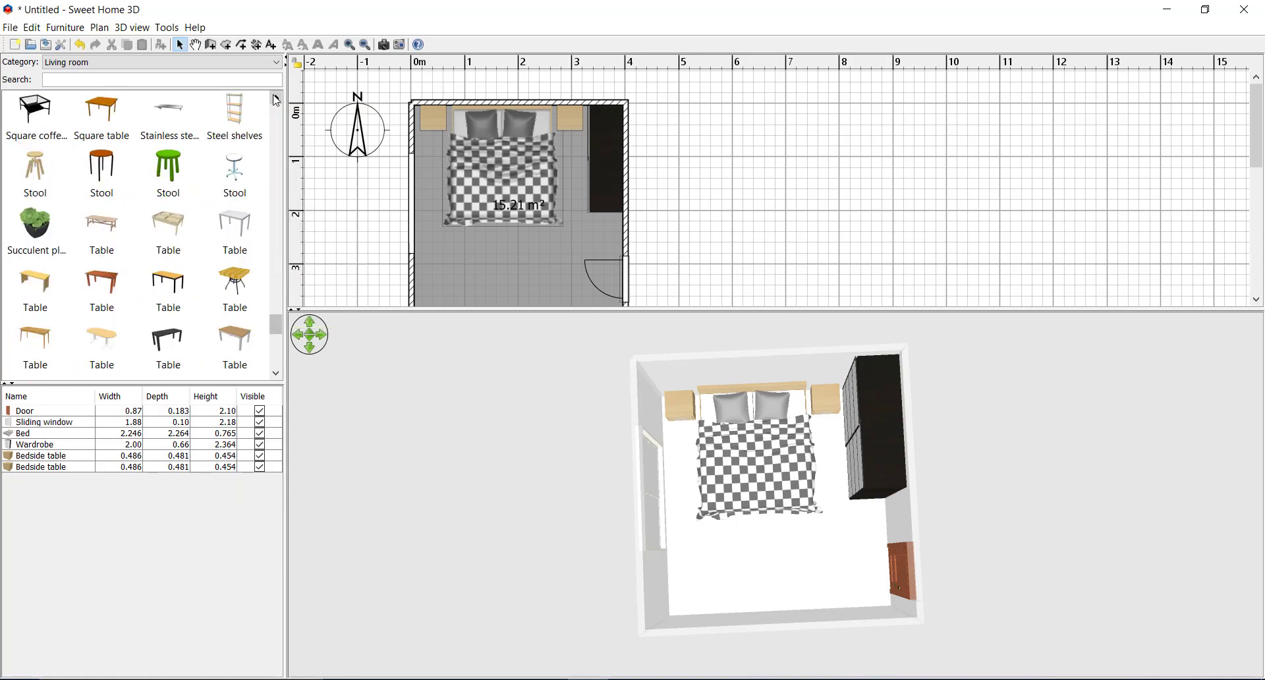
scroll(276, 100, "up", 3)
scroll(276, 100, "up", 3)
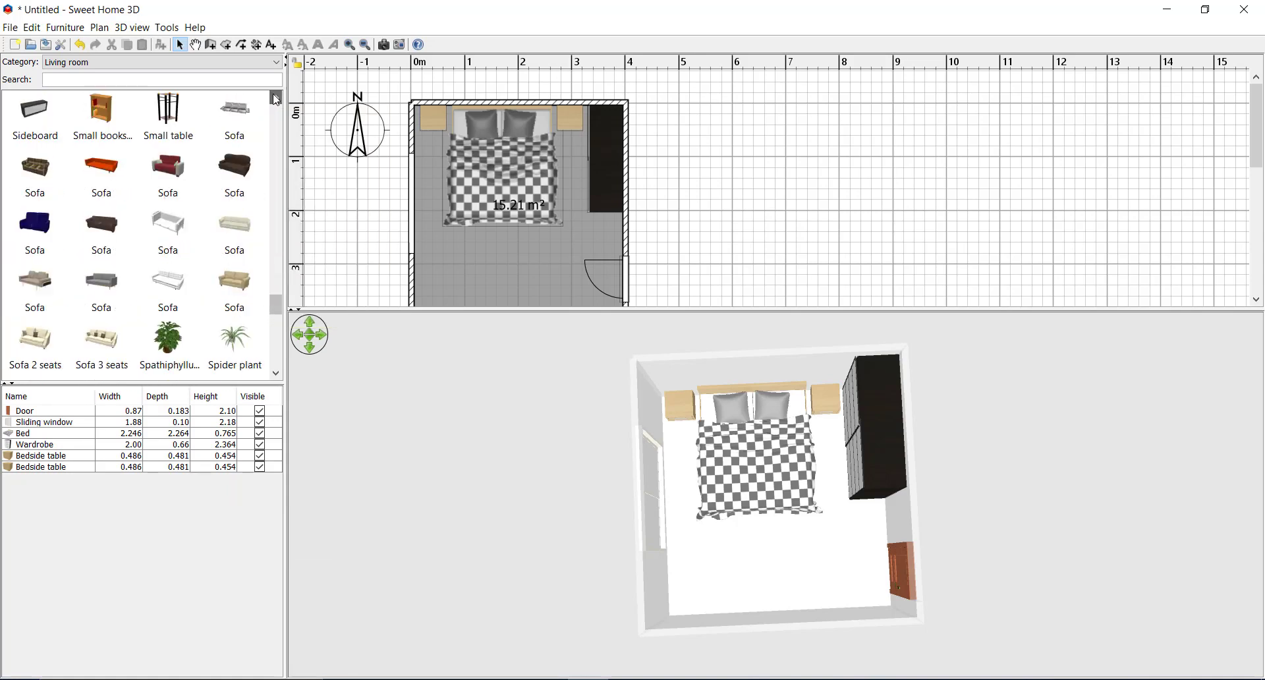
left_click_drag(44, 169, 500, 283)
left_click_drag(518, 204, 493, 206)
scroll(505, 195, "up", 3)
Step: Turn the sideboard around against the south wall so that its door fronts face the bed
left_click(504, 195)
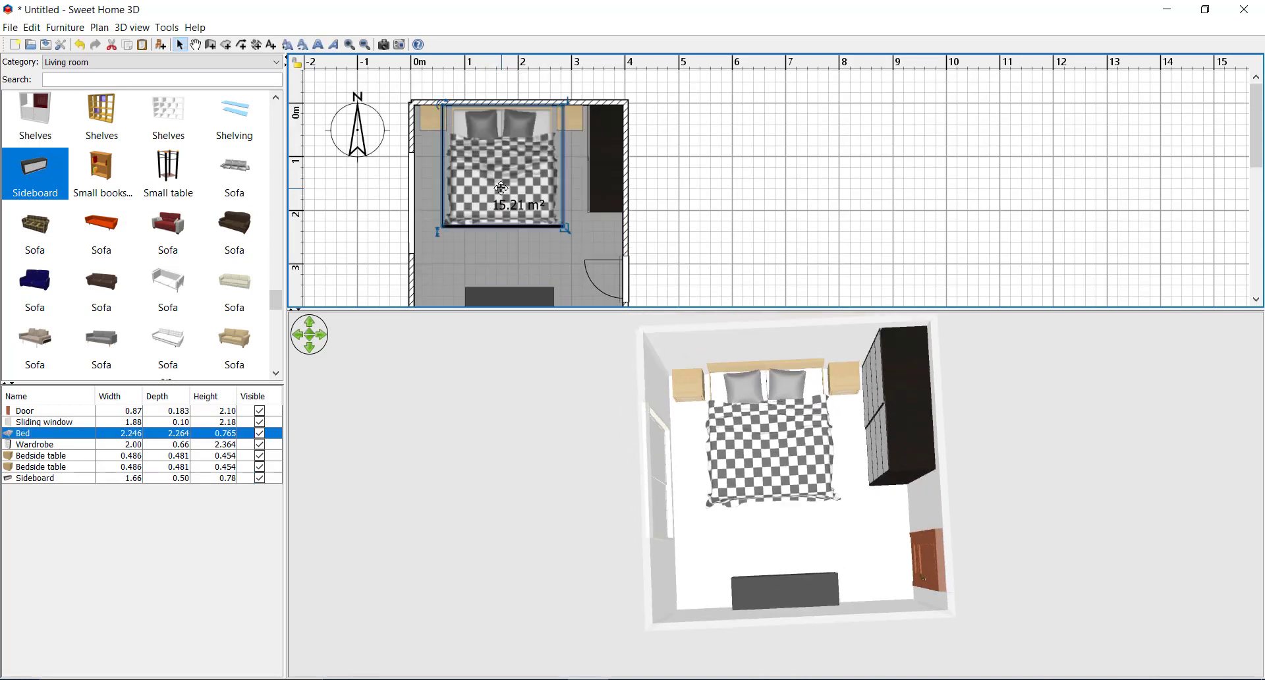
scroll(523, 171, "down", 3)
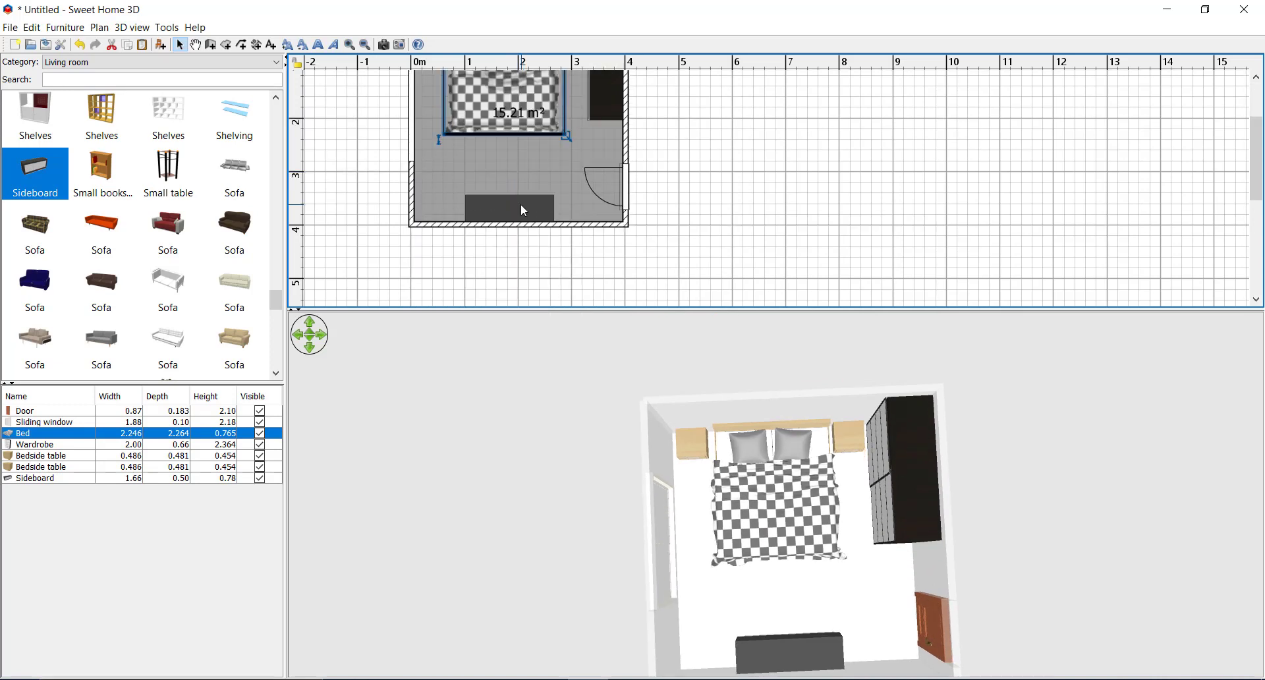
left_click_drag(524, 210, 519, 203)
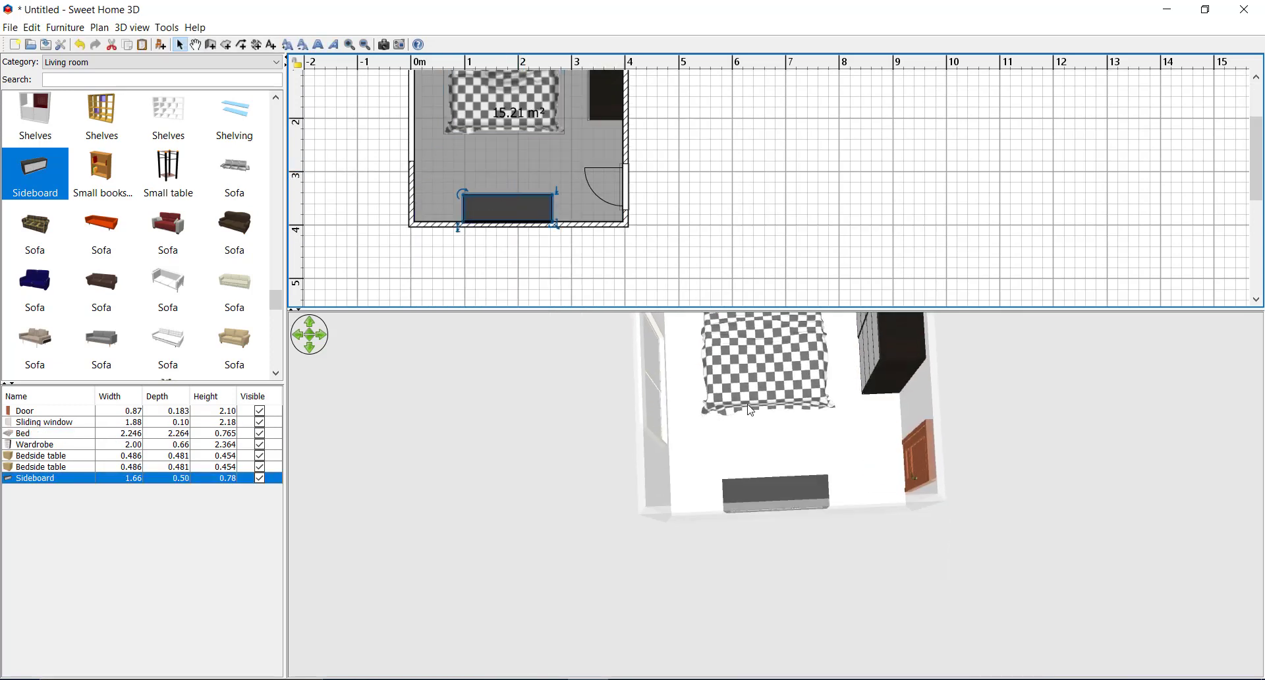
left_click_drag(751, 411, 788, 429)
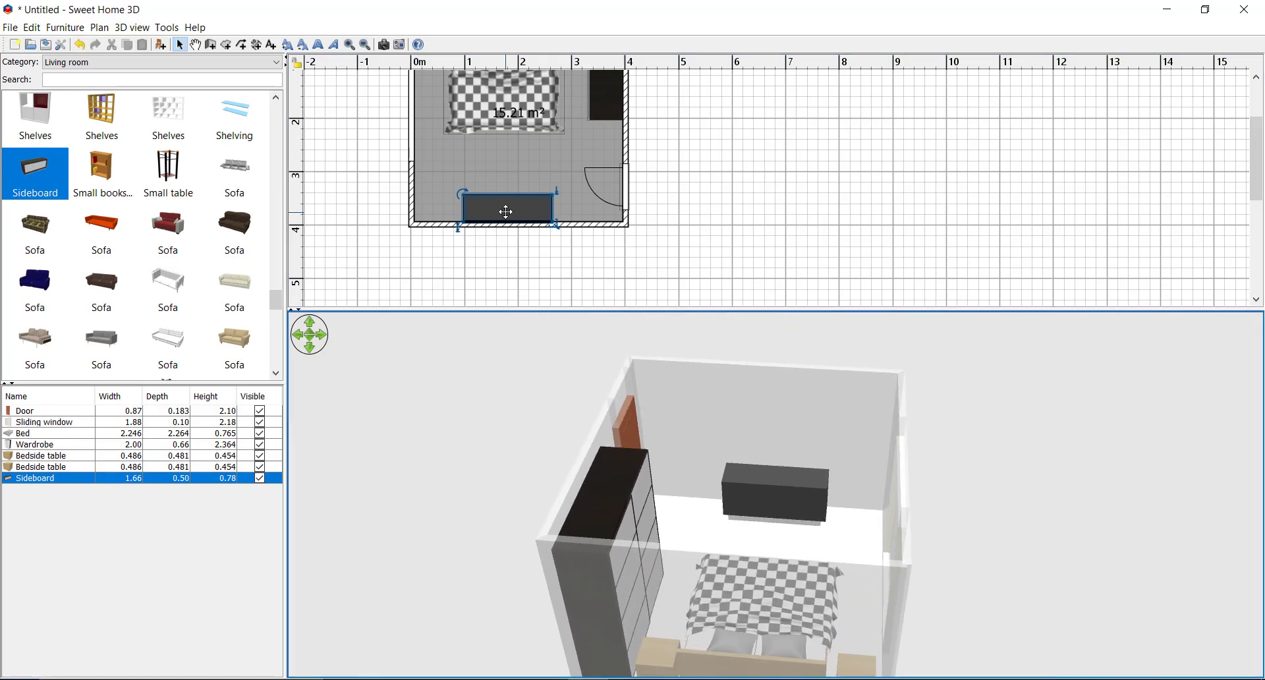
mouse_move(506, 211)
left_mouse_down()
mouse_move(465, 196)
mouse_move(533, 211)
mouse_move(508, 203)
left_mouse_up()
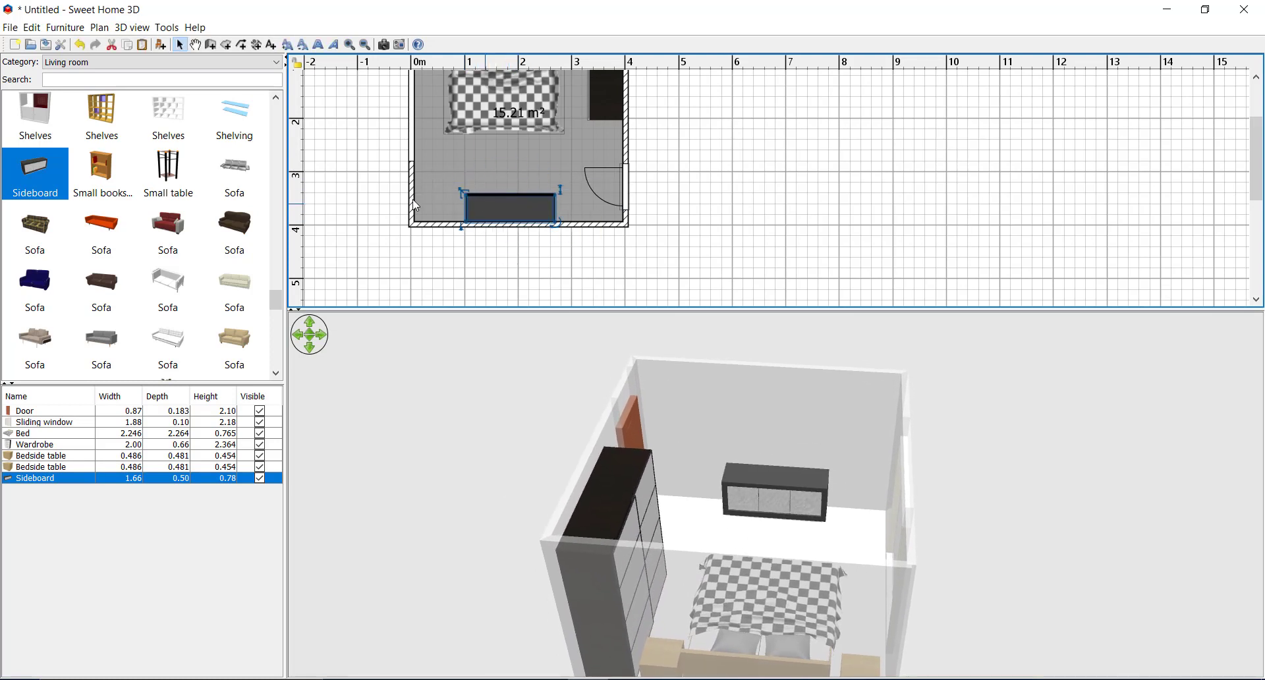
Step: Mount the Wall flat TV from the Living room category on the south wall, centred above the sideboard
scroll(67, 223, "down", 5)
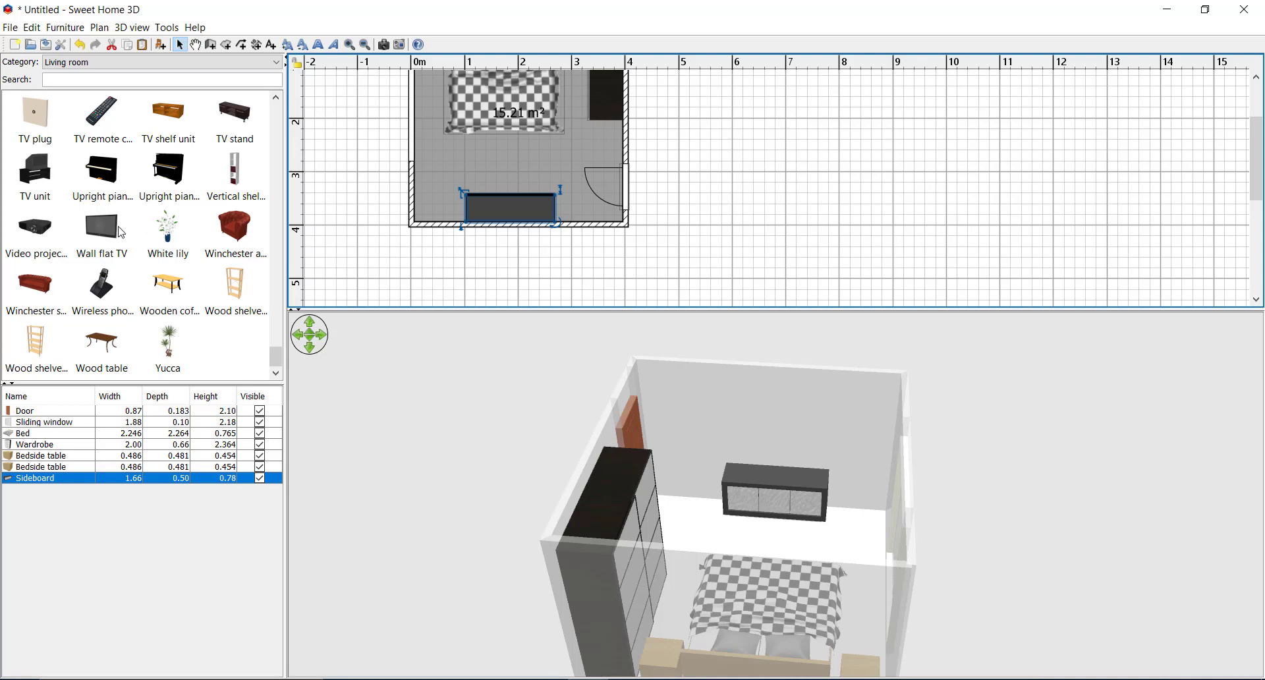
left_click_drag(106, 235, 484, 223)
scroll(477, 221, "up", 3)
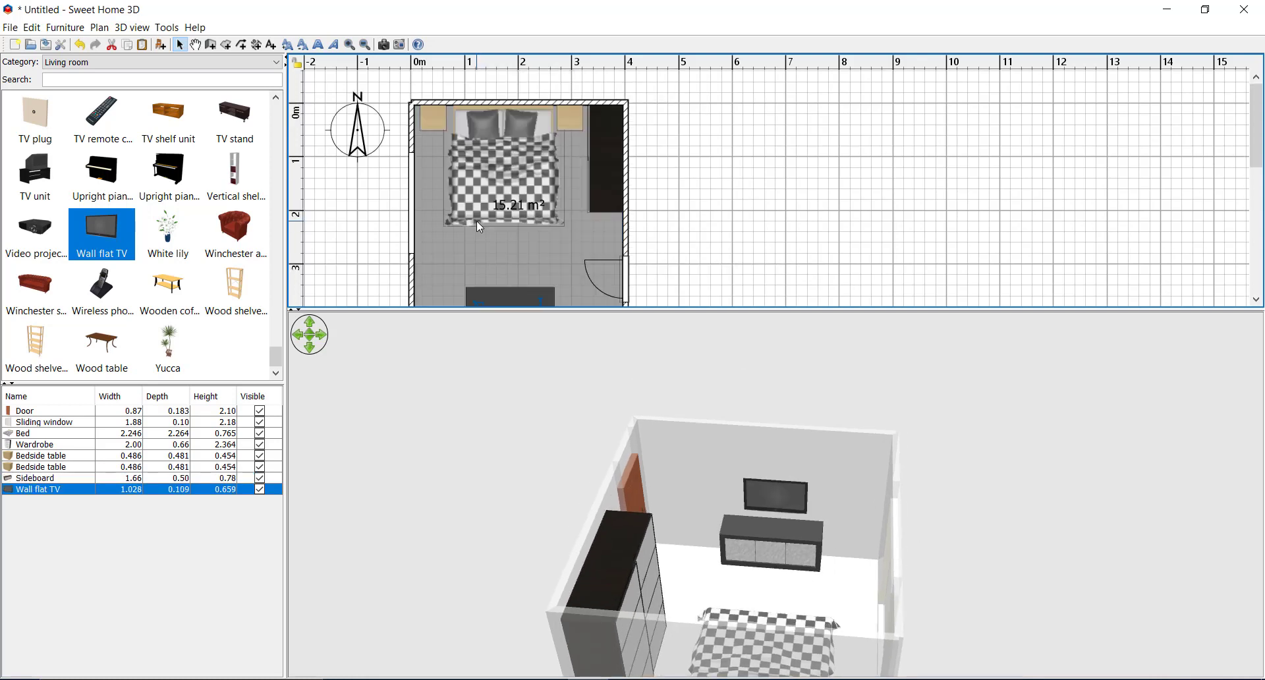
scroll(477, 225, "down", 3)
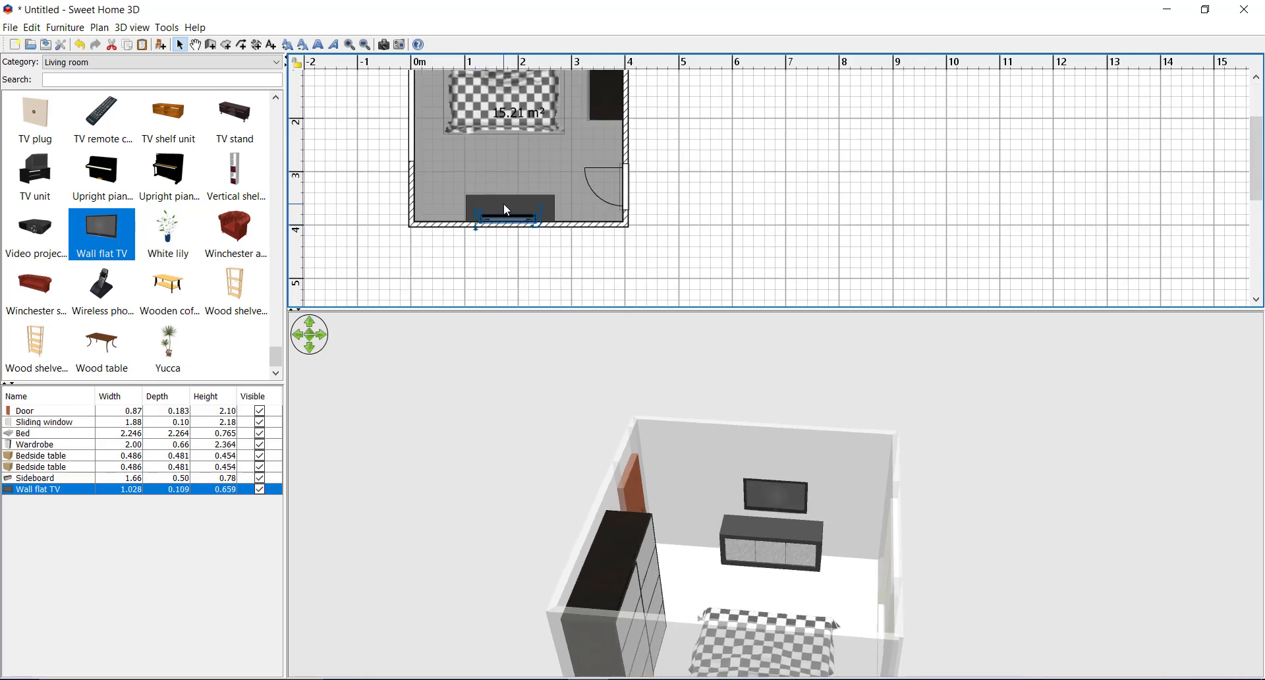
Step: Shift the sideboard and the wall TV about 0.2 m west along the south wall
left_click(506, 210)
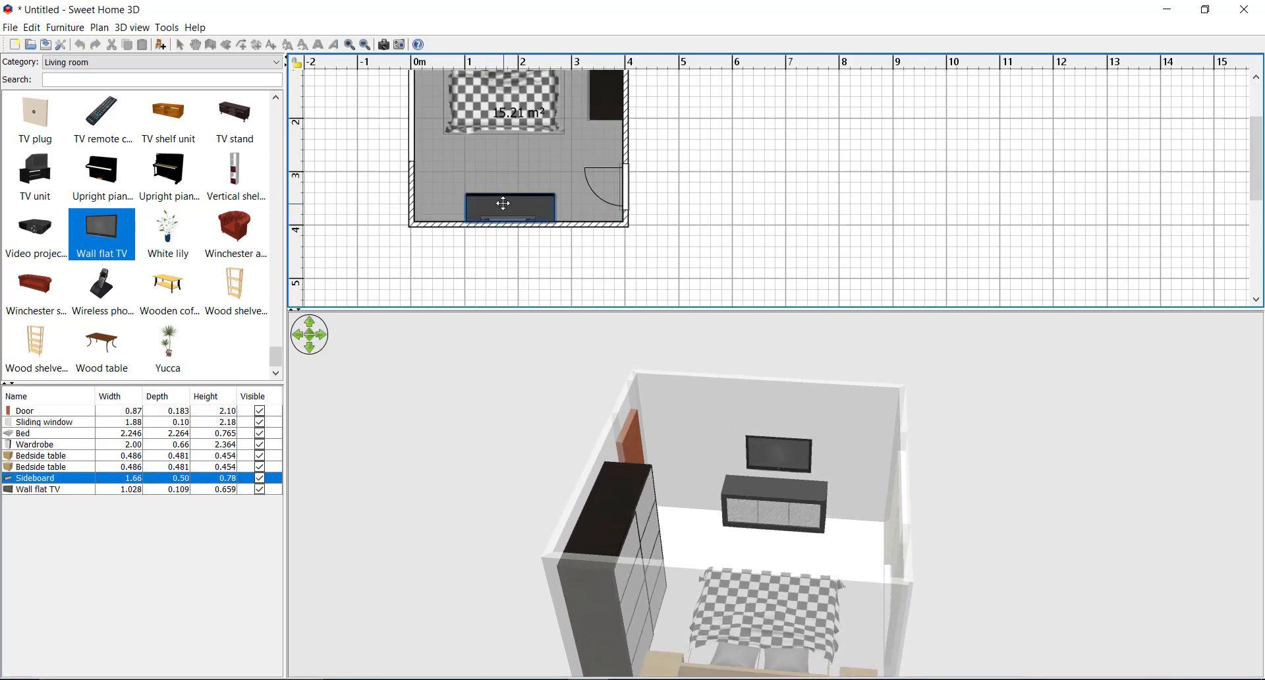
left_click(51, 488)
left_click_drag(518, 220, 510, 220)
left_click_drag(661, 553, 688, 582)
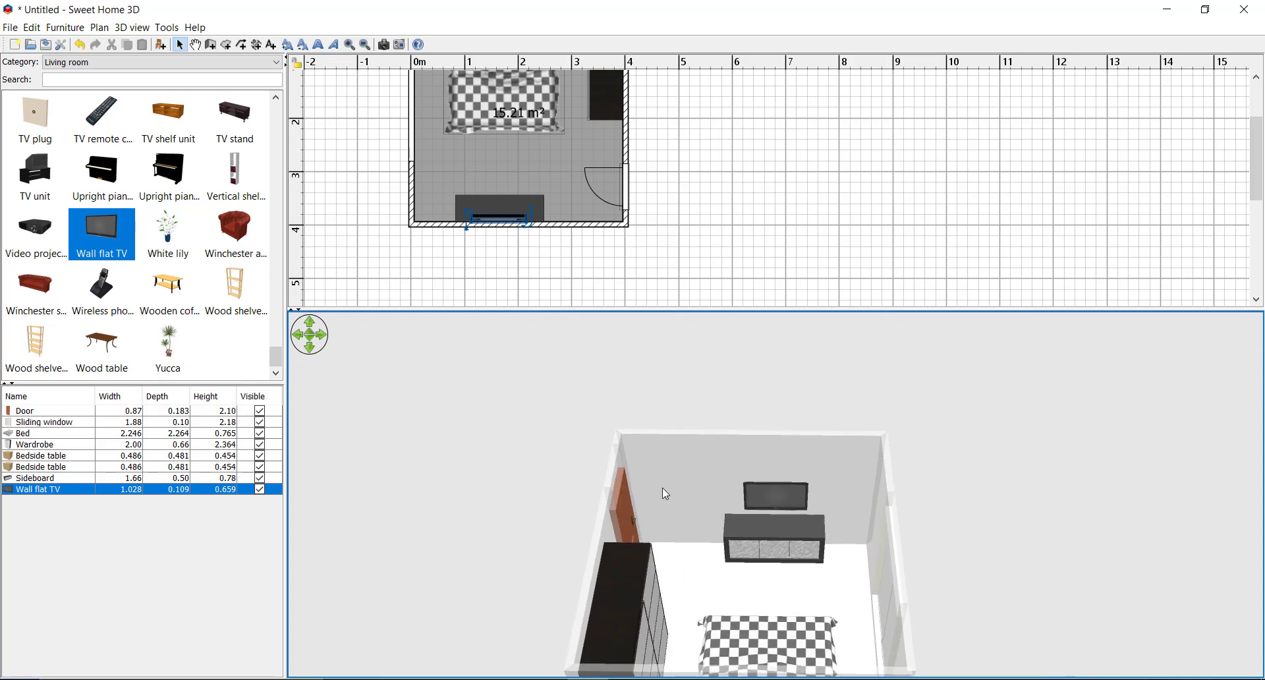
left_click_drag(718, 461, 689, 511)
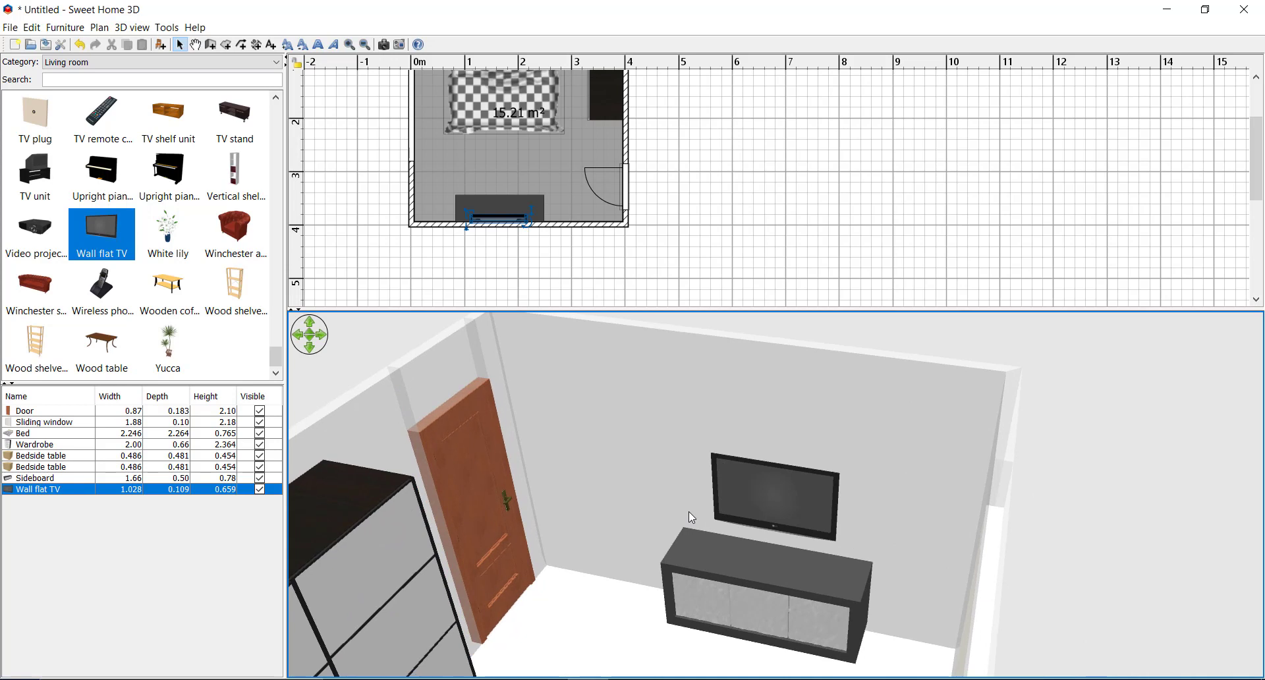
left_click(734, 235)
scroll(145, 239, "up", 4)
mouse_move(144, 250)
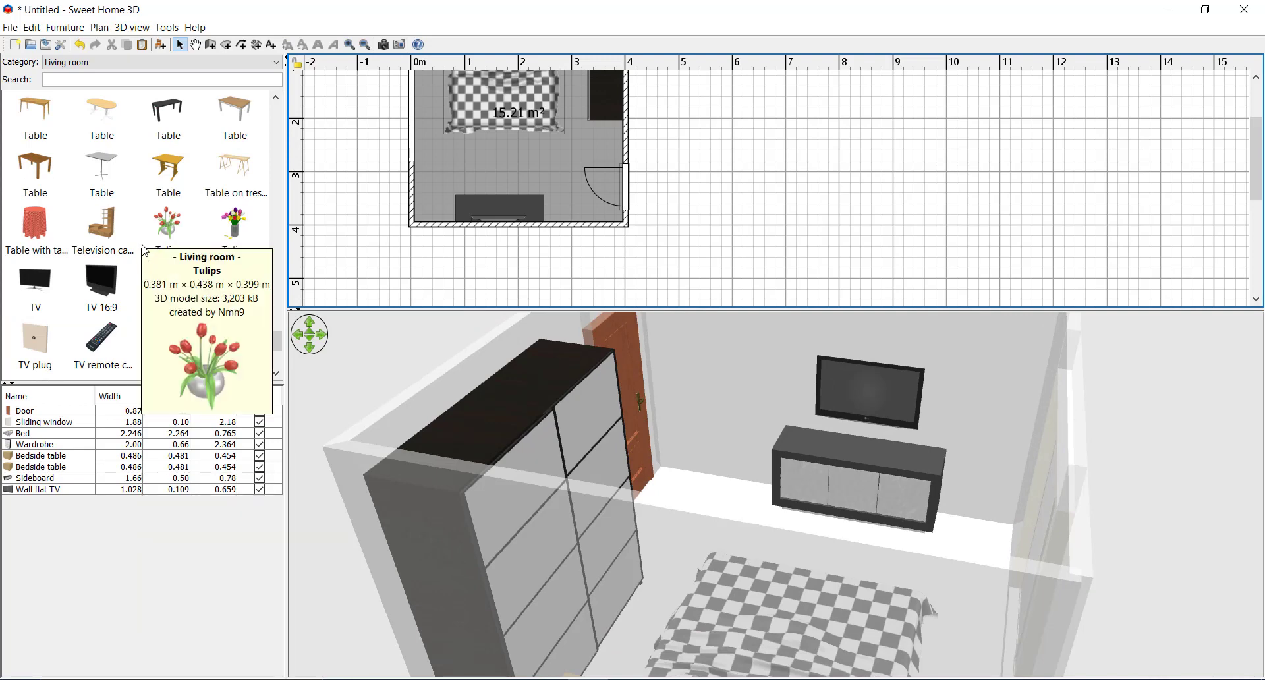
left_click_drag(733, 393, 759, 436)
scroll(172, 252, "up", 5)
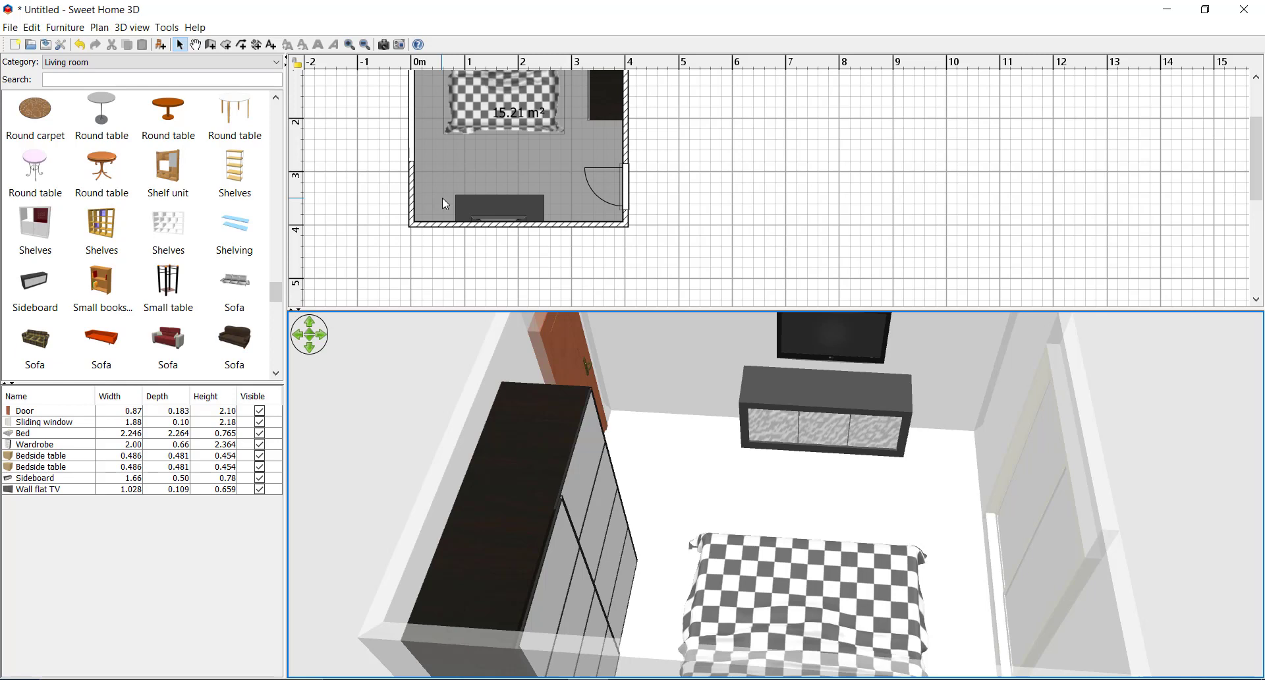
left_click_drag(831, 449, 793, 409)
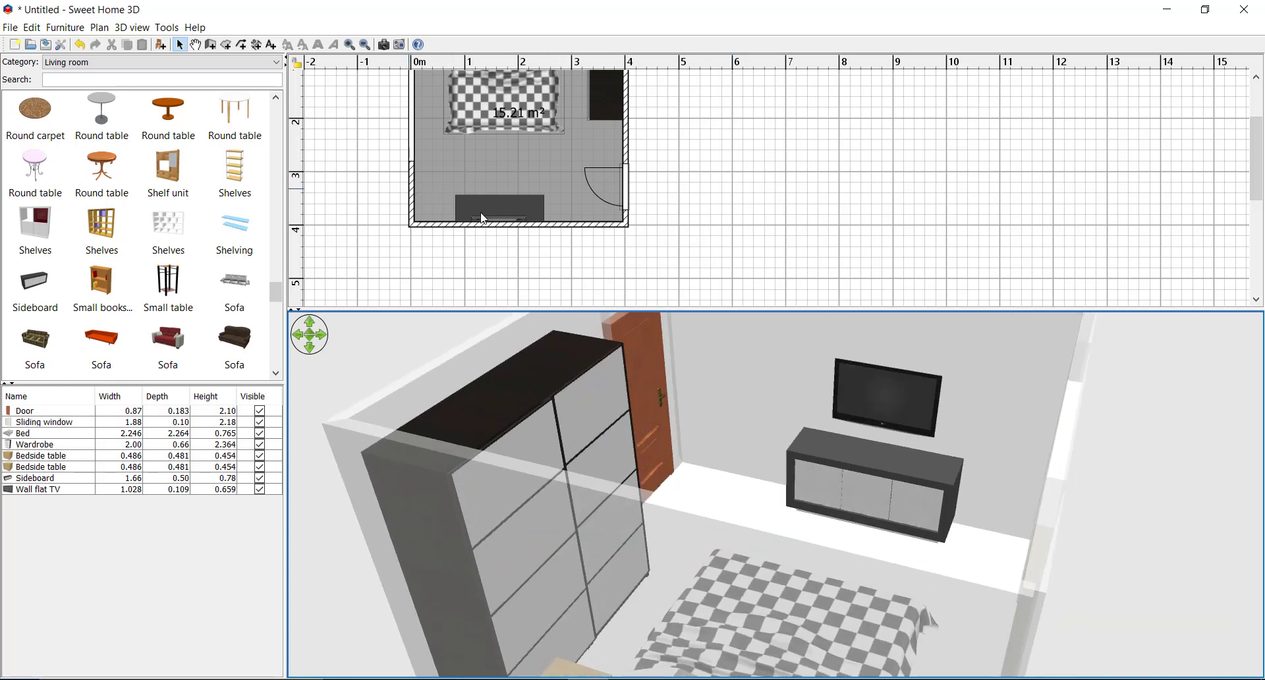
left_click_drag(276, 287, 281, 270)
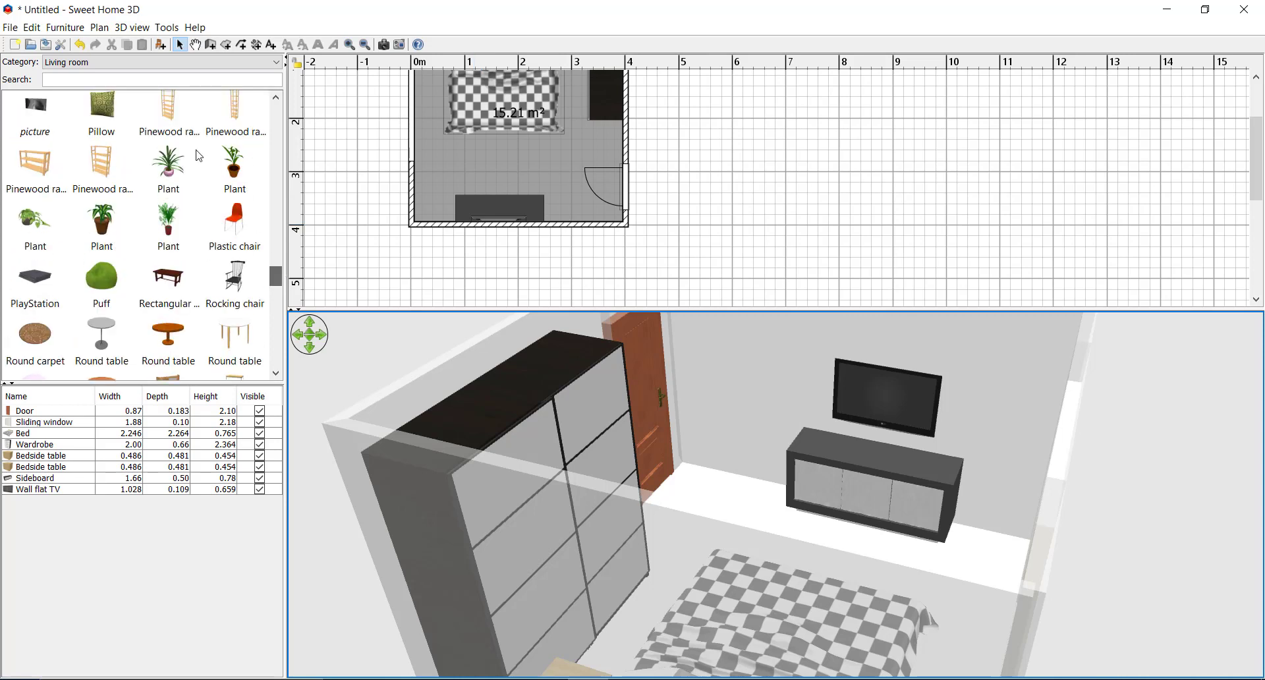
Step: Search all furniture categories for "shel" and place the Shelf maple on the south wall in the southwest corner, beside the sideboard
left_click(122, 66)
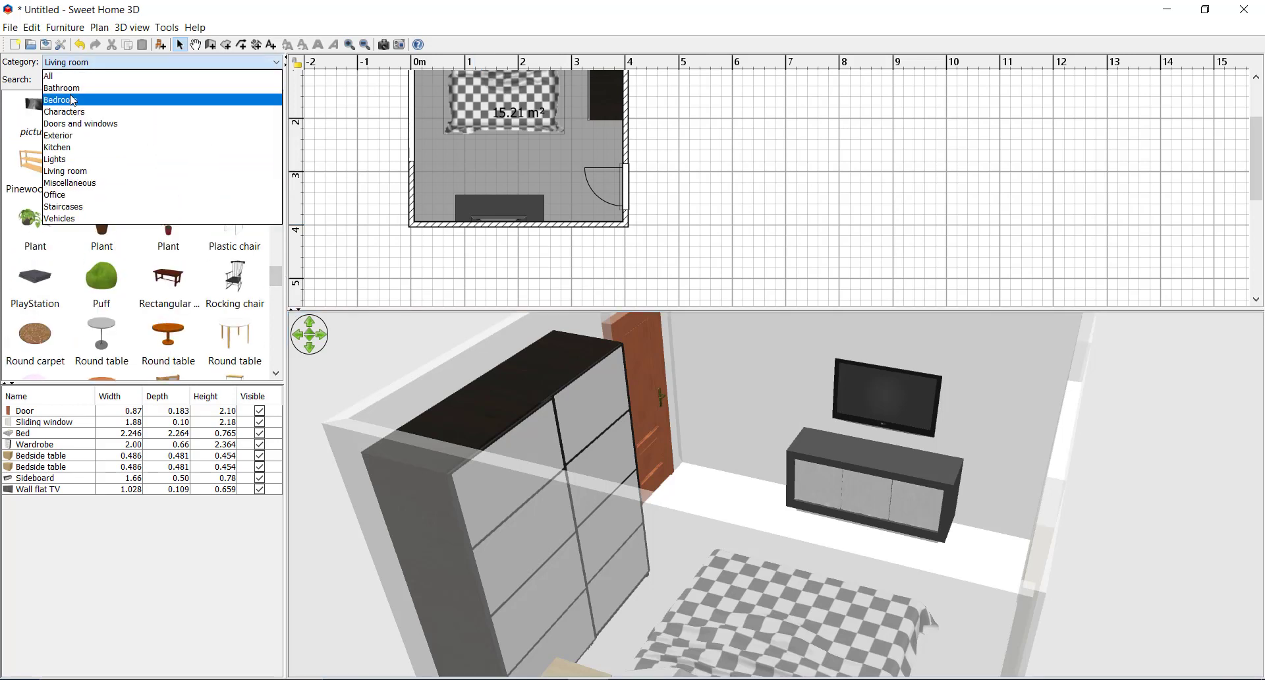
left_click(70, 77)
left_click(69, 80)
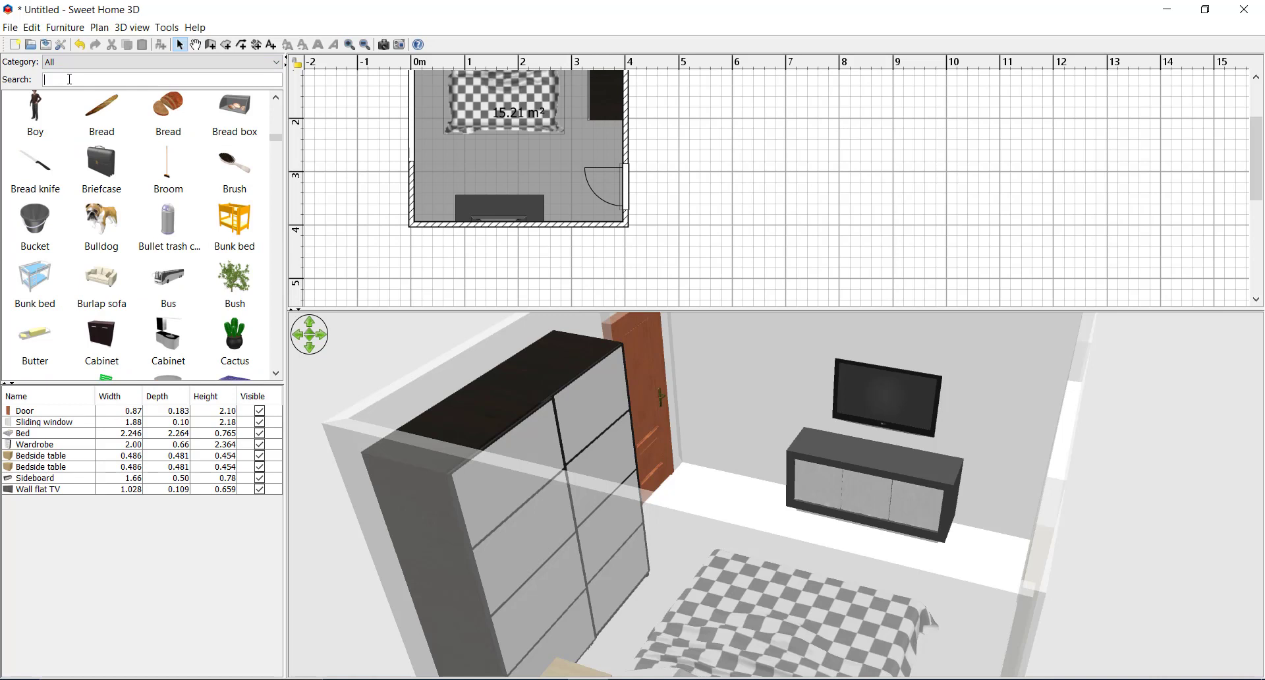
type("shel")
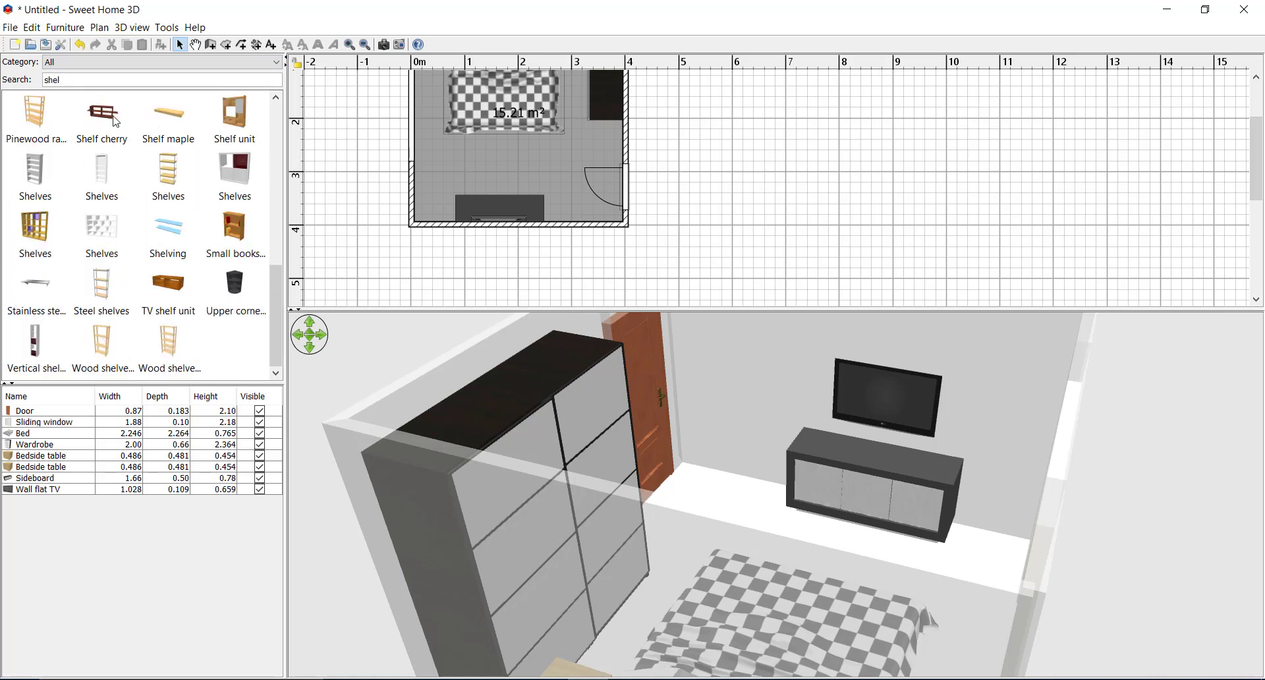
mouse_move(158, 122)
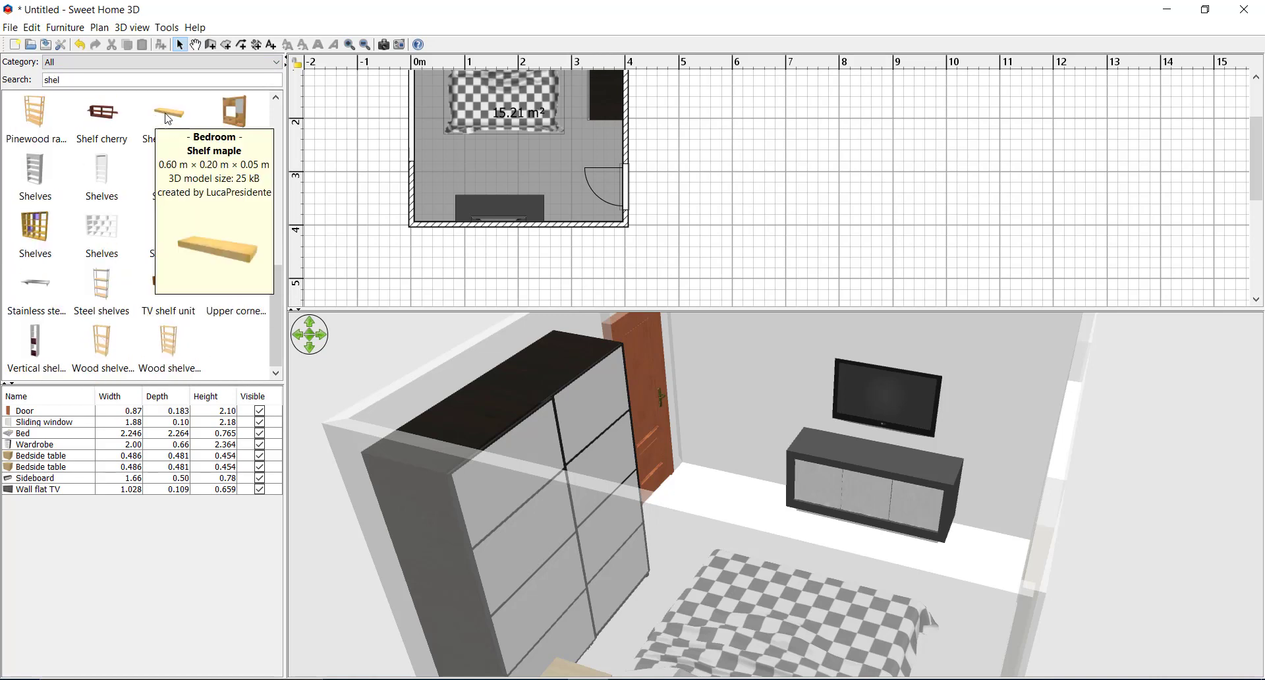
left_click_drag(169, 119, 420, 215)
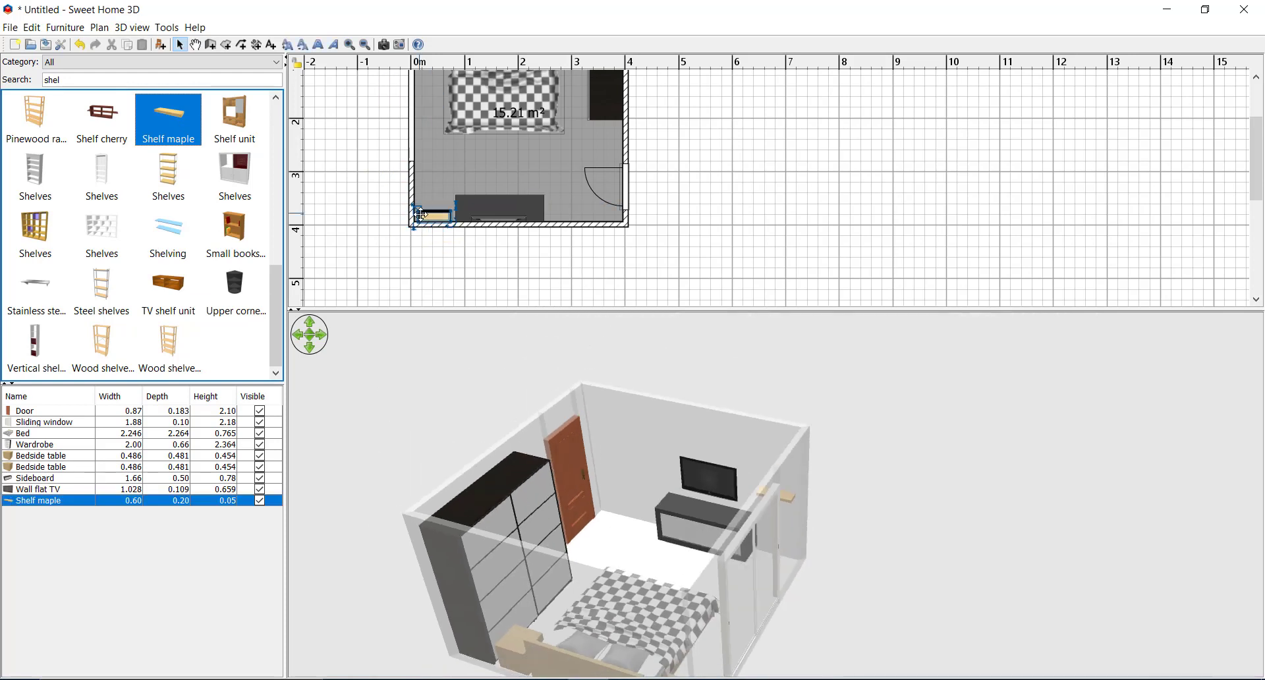
scroll(705, 467, "up", 4)
left_click_drag(700, 435, 681, 456)
scroll(727, 506, "up", 6)
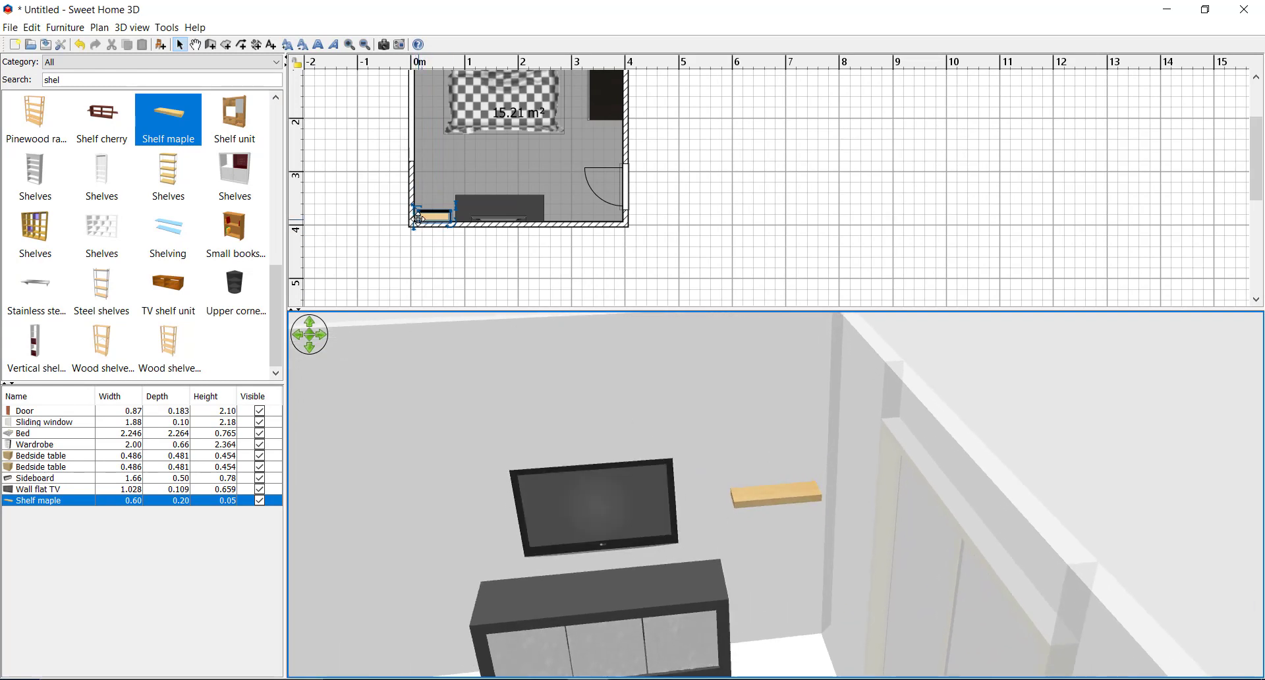
Step: Resize the maple shelf in the southwest corner to a width of 0.80 m and a depth of 0.10 m
left_click_drag(417, 223, 415, 247)
left_click_drag(571, 406, 603, 477)
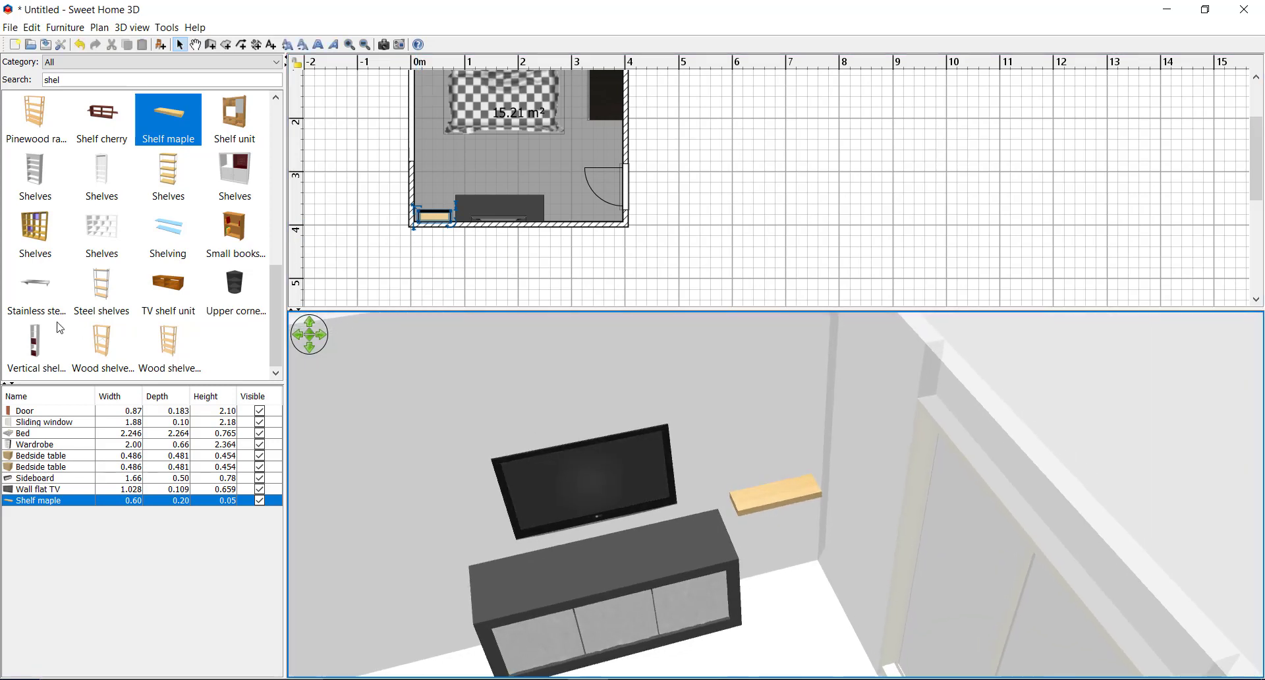
double_click(63, 507)
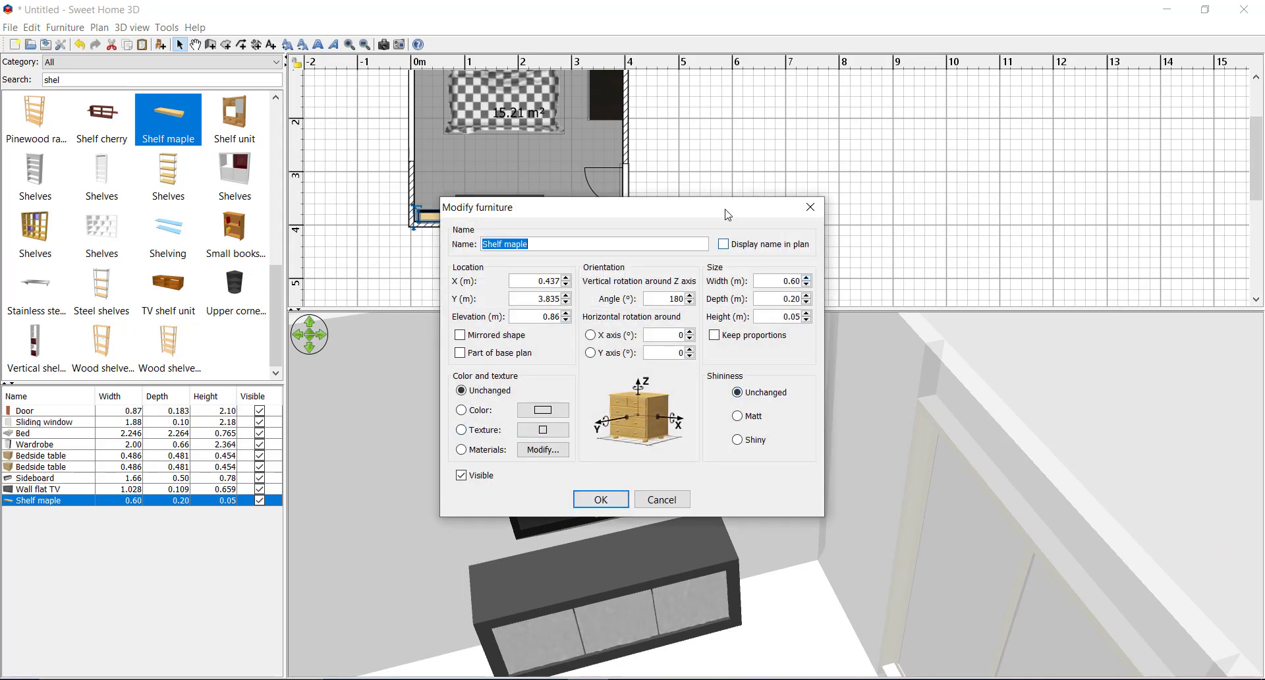
left_click_drag(727, 214, 893, 167)
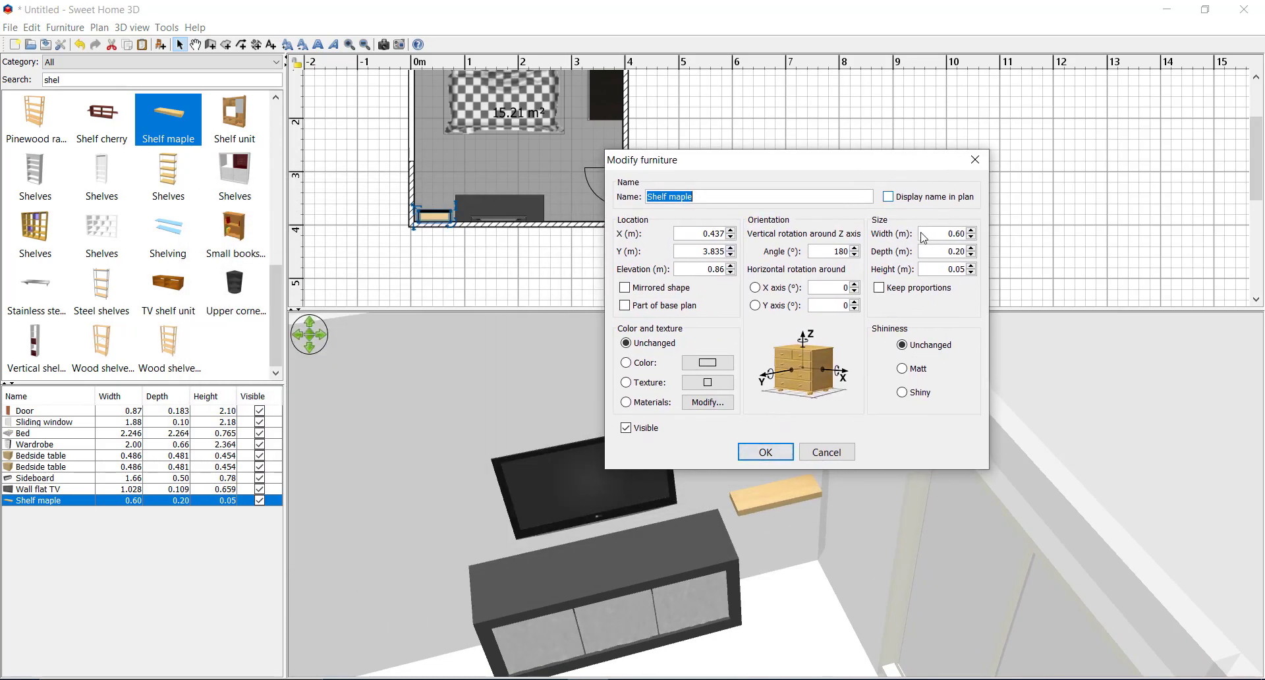
left_click_drag(927, 234, 977, 241)
type("0.8")
left_click_drag(940, 252, 994, 264)
type("0.1")
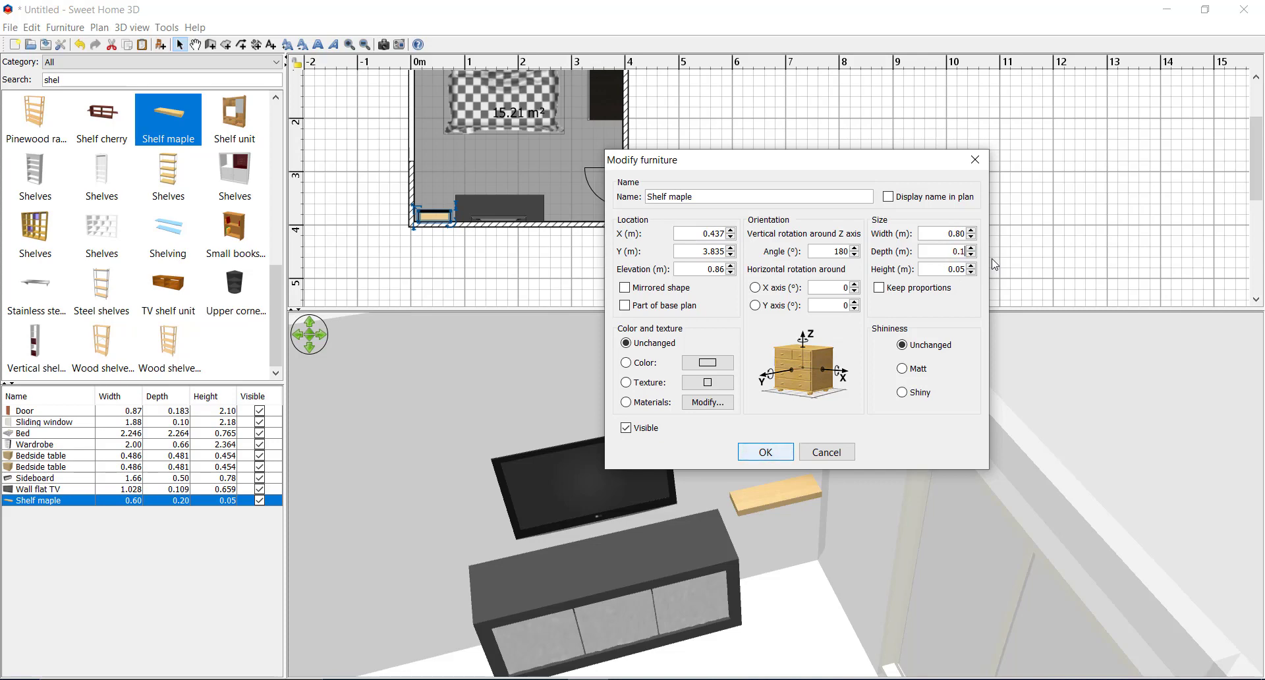
left_click(777, 454)
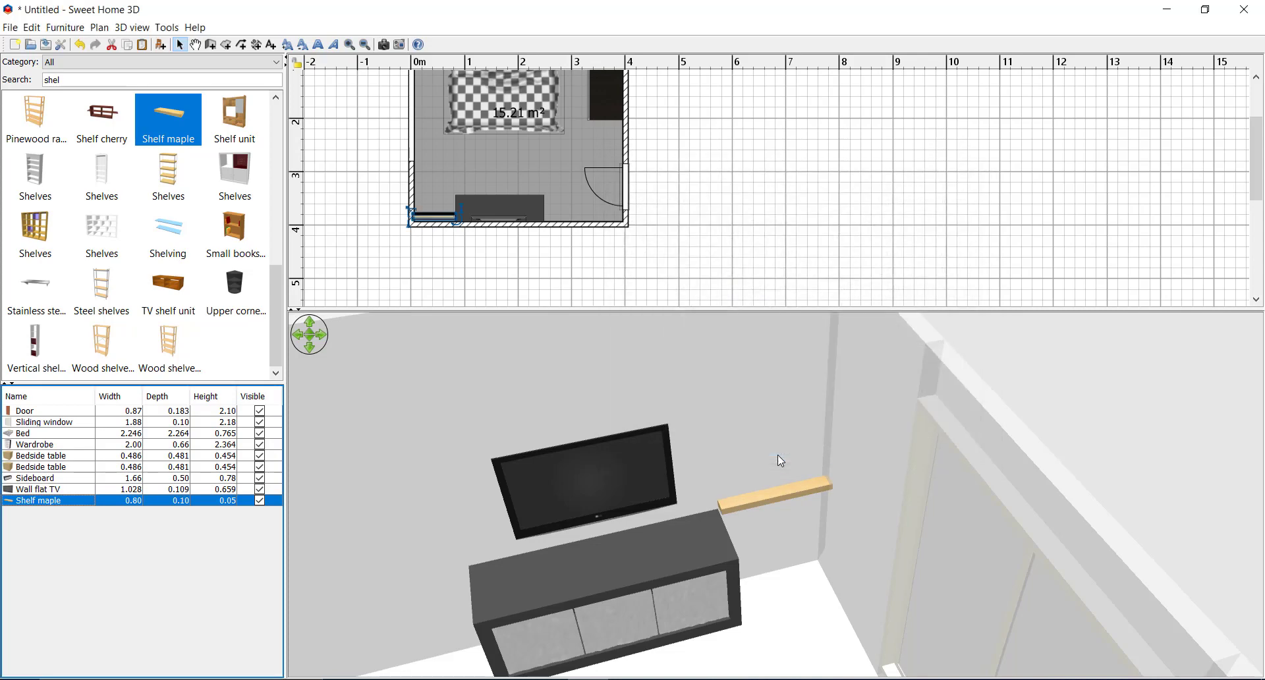
Step: Set the maple shelf's depth to 0.78 m
double_click(64, 502)
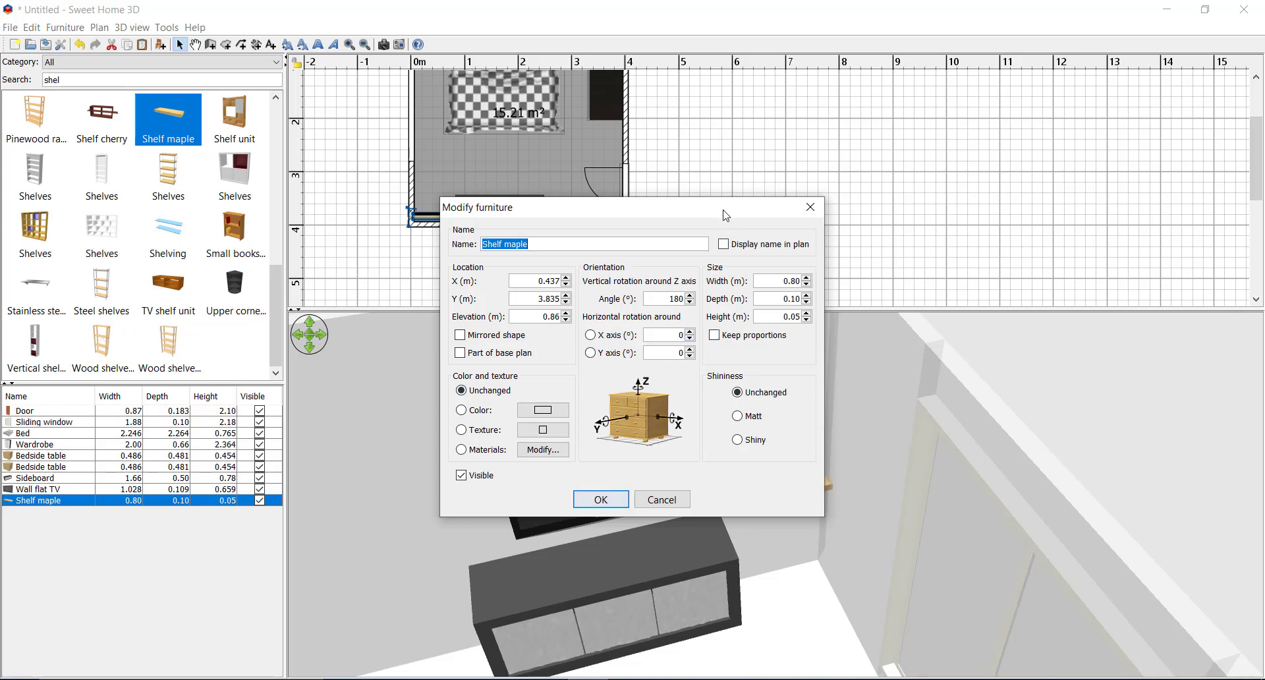
left_click_drag(725, 215, 864, 156)
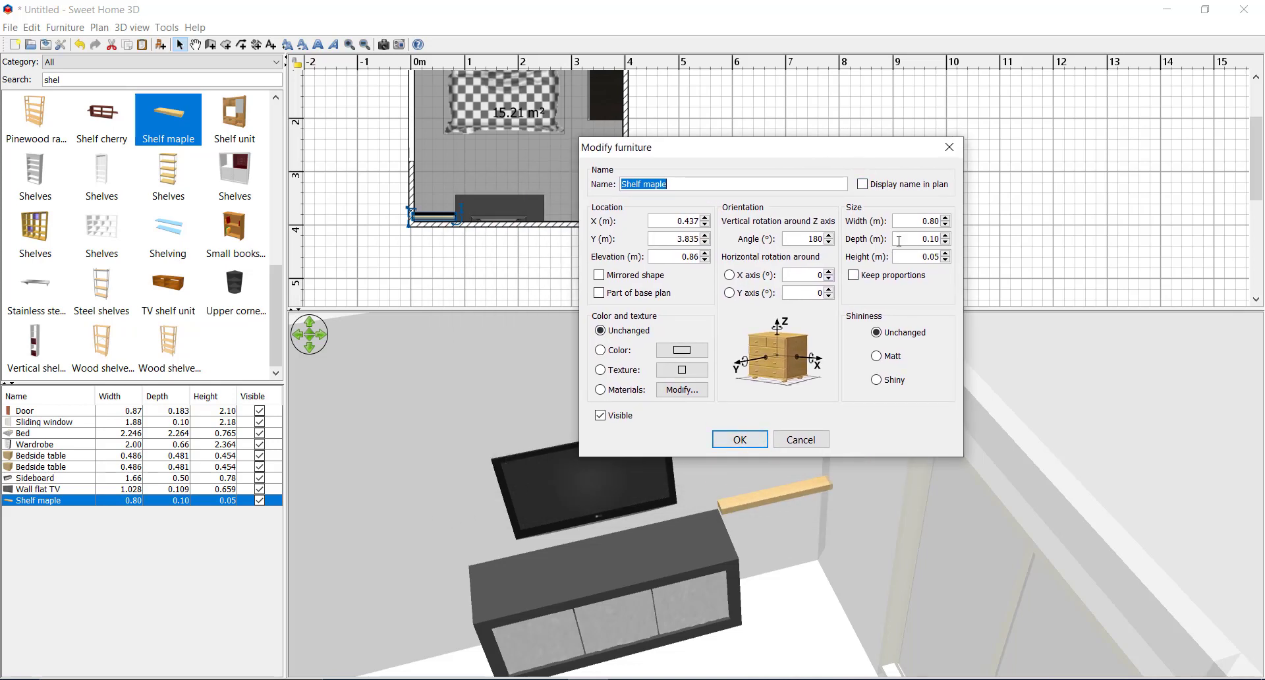
left_click(922, 238)
double_click(923, 239)
type("0.")
left_click(739, 439)
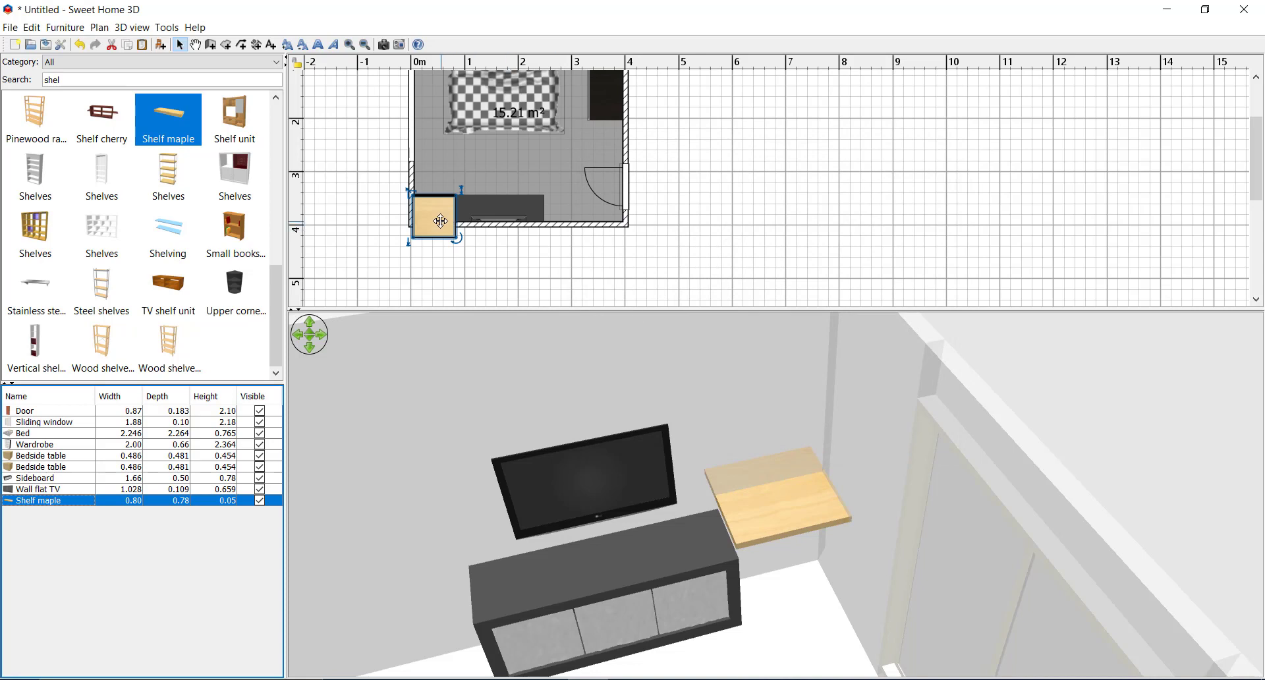
Step: Set the maple shelf's depth to 0.50 m and fit it flush into the southwest corner beside the sideboard
left_click_drag(440, 221, 436, 205)
double_click(436, 205)
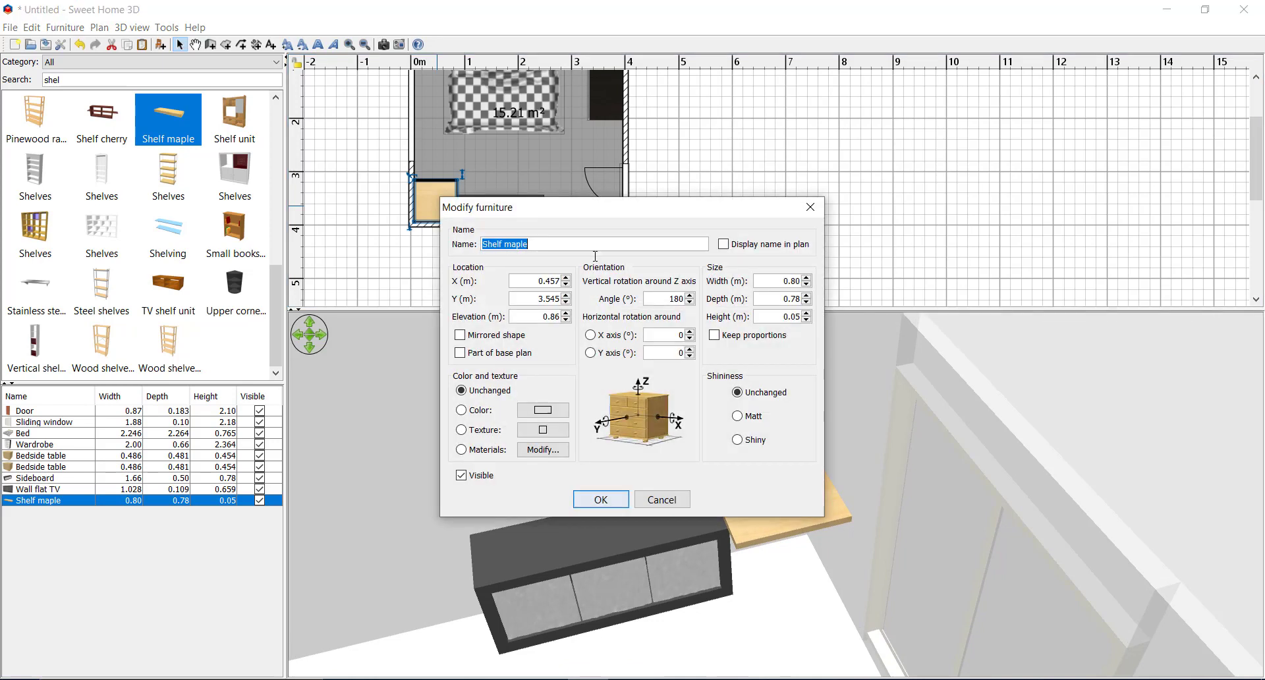
double_click(775, 298)
type("0.5")
key("Return")
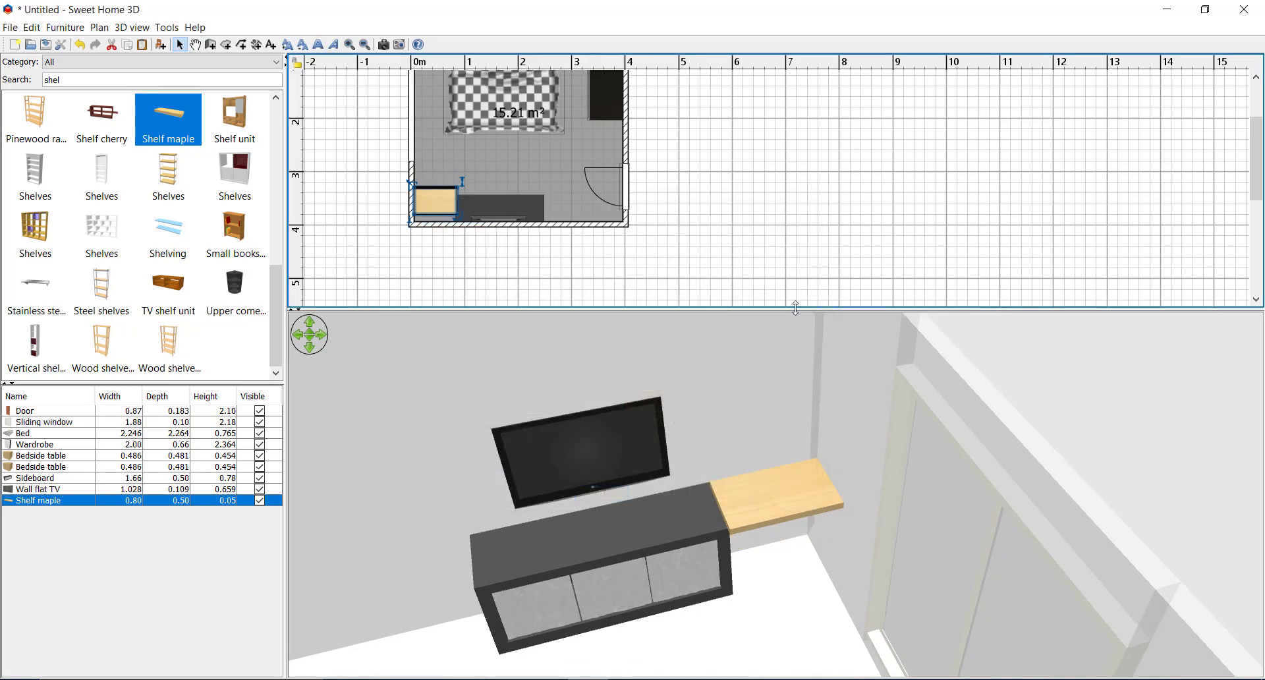
left_click_drag(430, 188, 432, 213)
left_click_drag(626, 471, 619, 495)
scroll(729, 534, "up", 5)
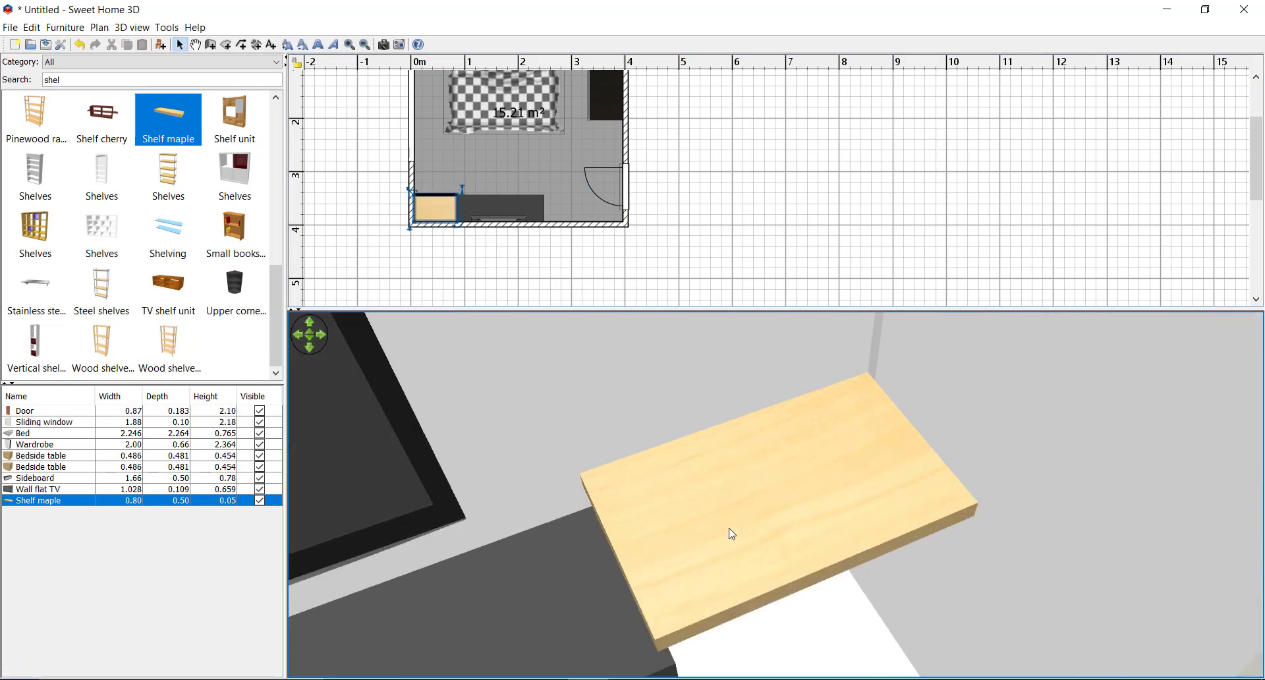
left_click_drag(732, 533, 606, 584)
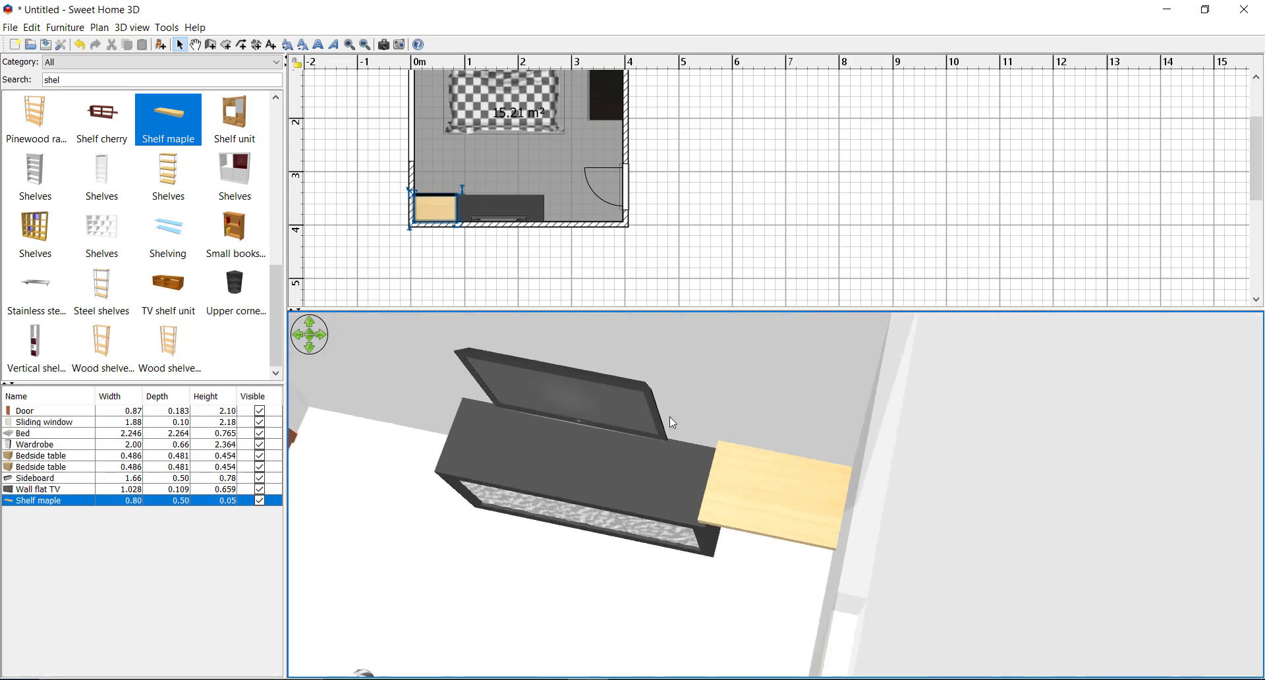
left_click_drag(670, 422, 665, 523)
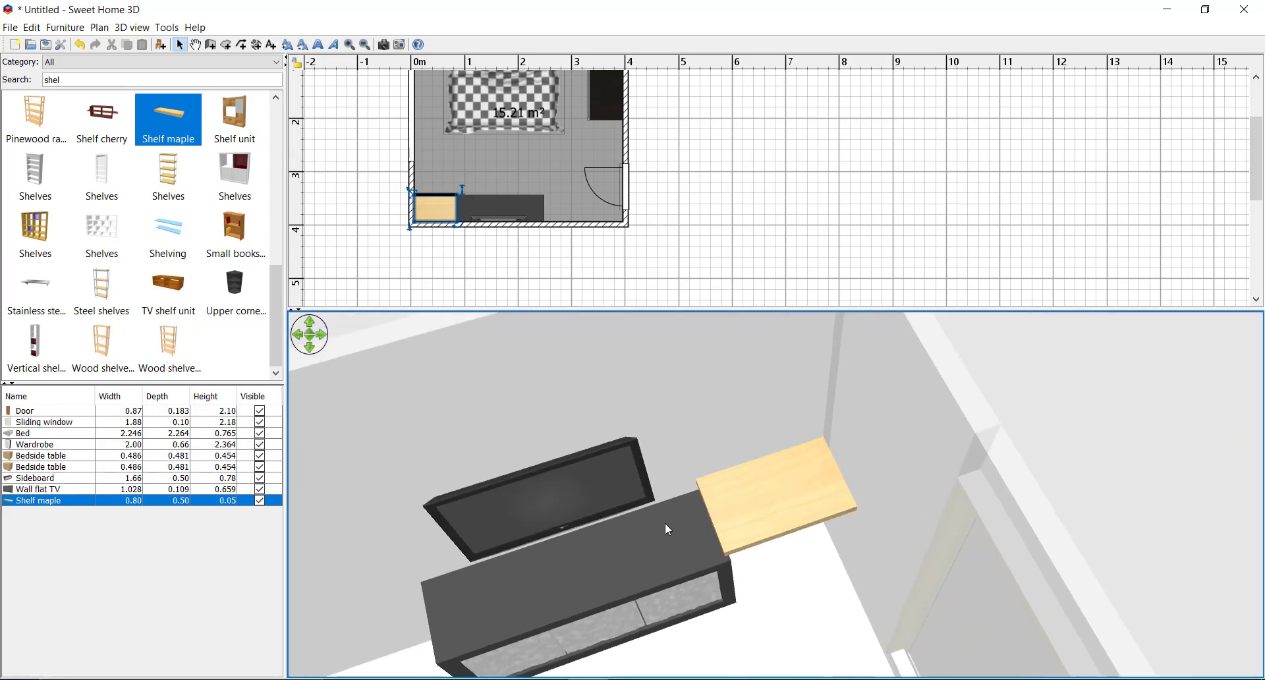
Step: Search all furniture categories for "chair" and place the Chair with cushion with the blue seat on the north side of the maple shelf, partly under it
left_click(110, 78)
key("BackSpace")
key("BackSpace")
key("BackSpace")
key("BackSpace")
type("chair")
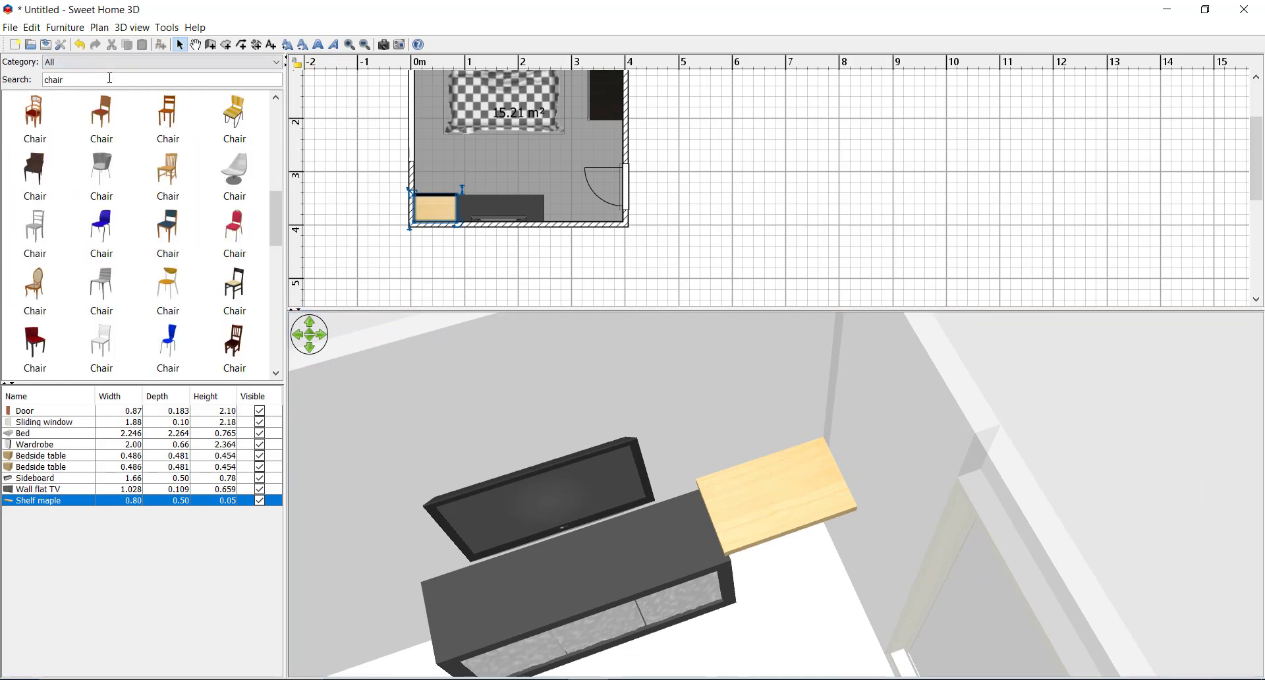
mouse_move(170, 222)
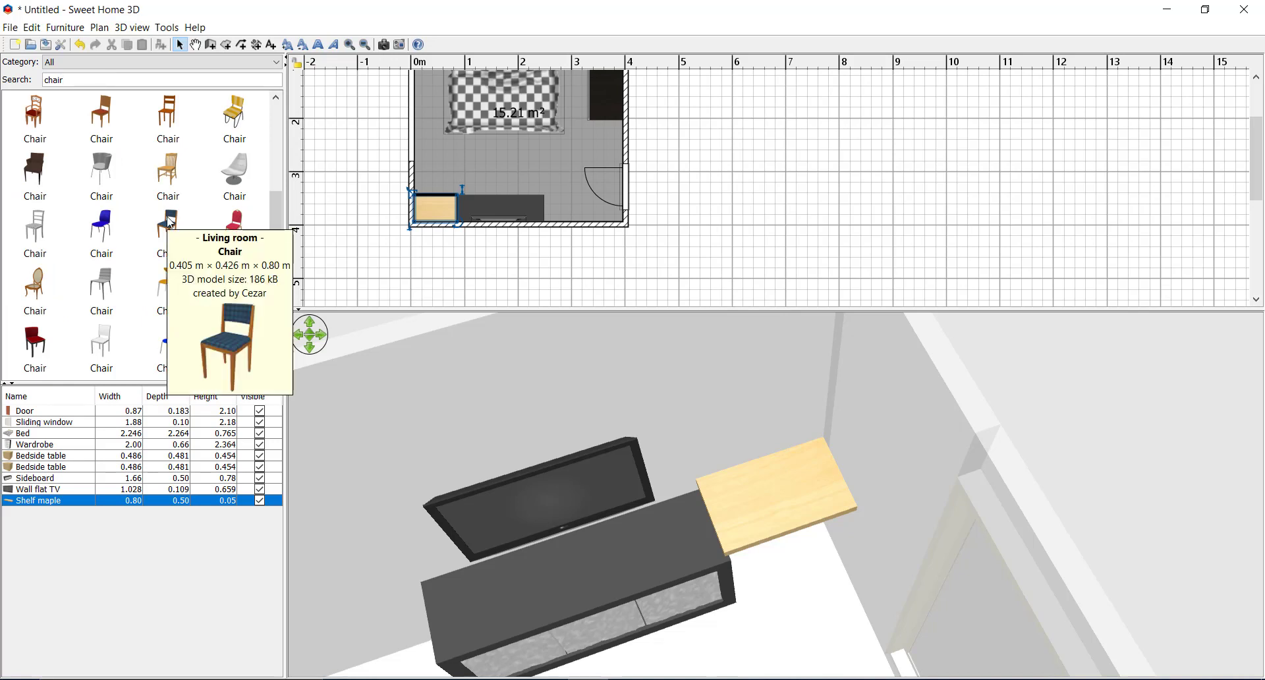
mouse_move(240, 249)
scroll(266, 230, "down", 3)
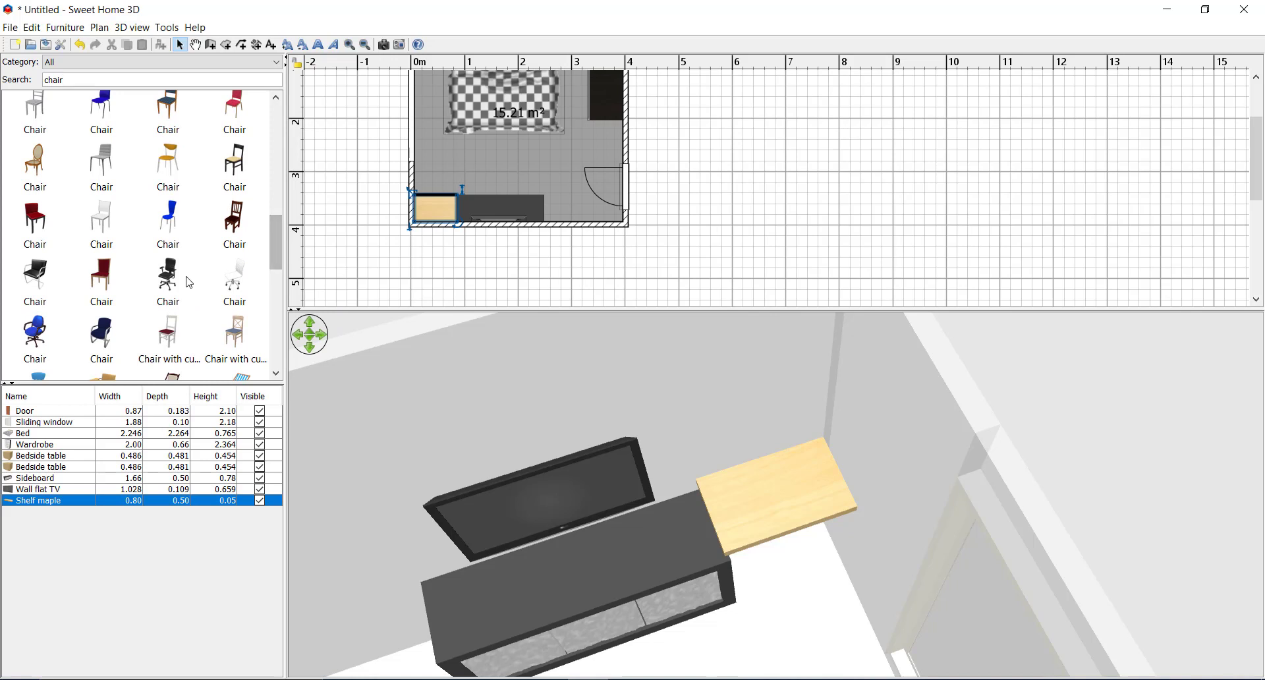
mouse_move(190, 282)
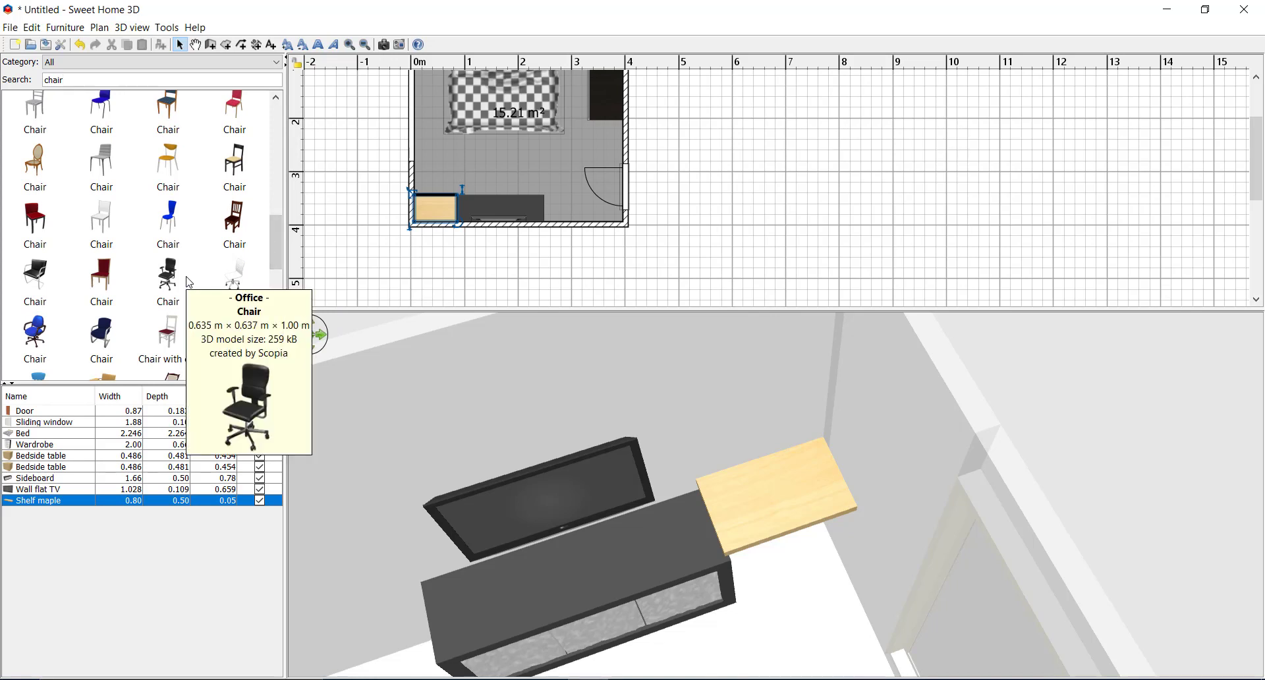
scroll(277, 241, "down", 3)
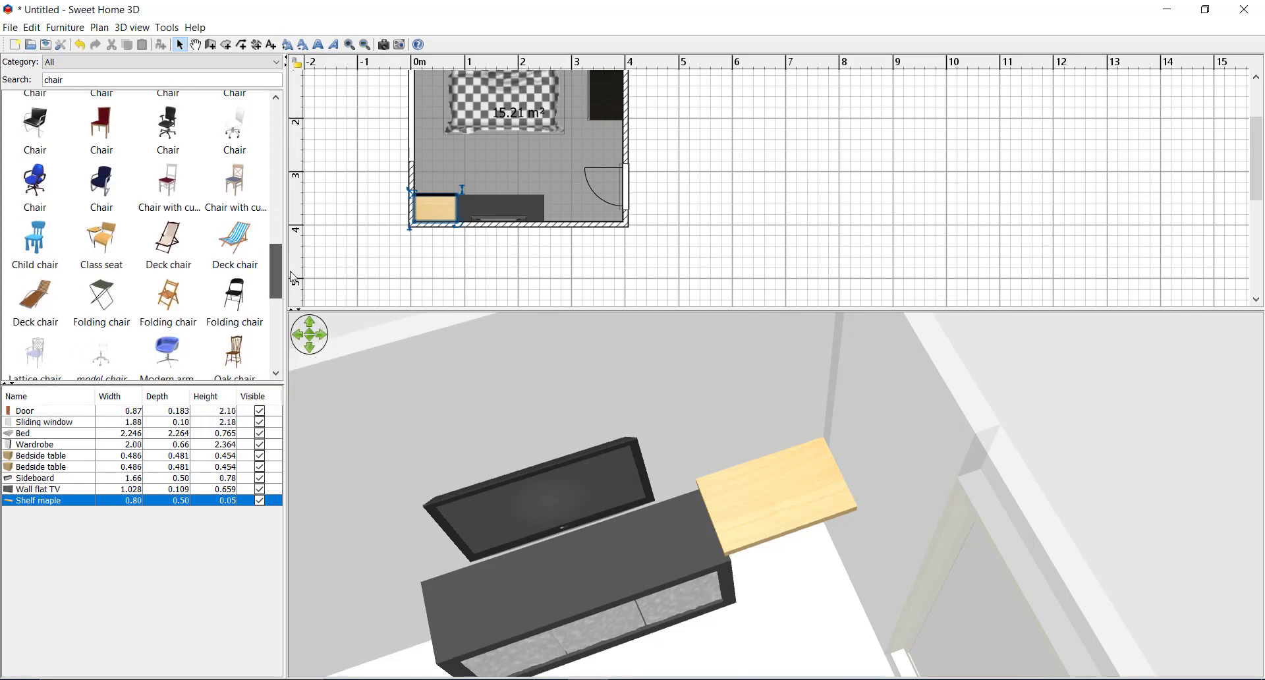
mouse_move(248, 179)
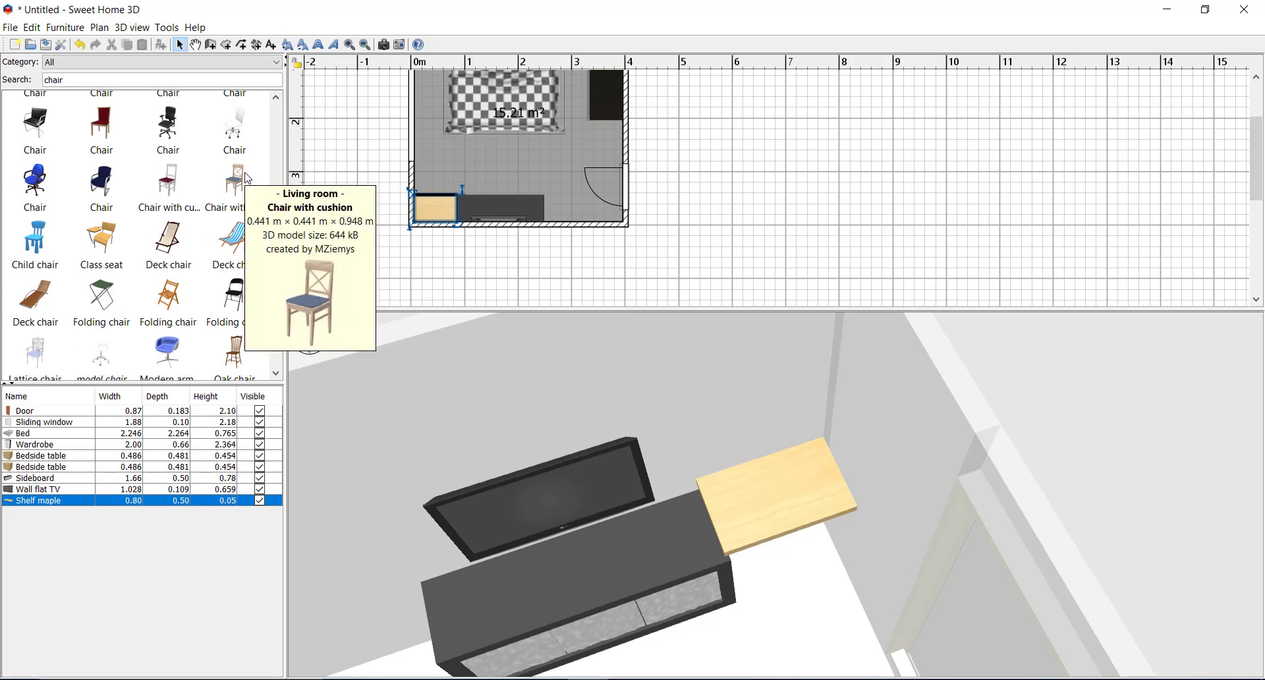
left_click_drag(248, 179, 424, 182)
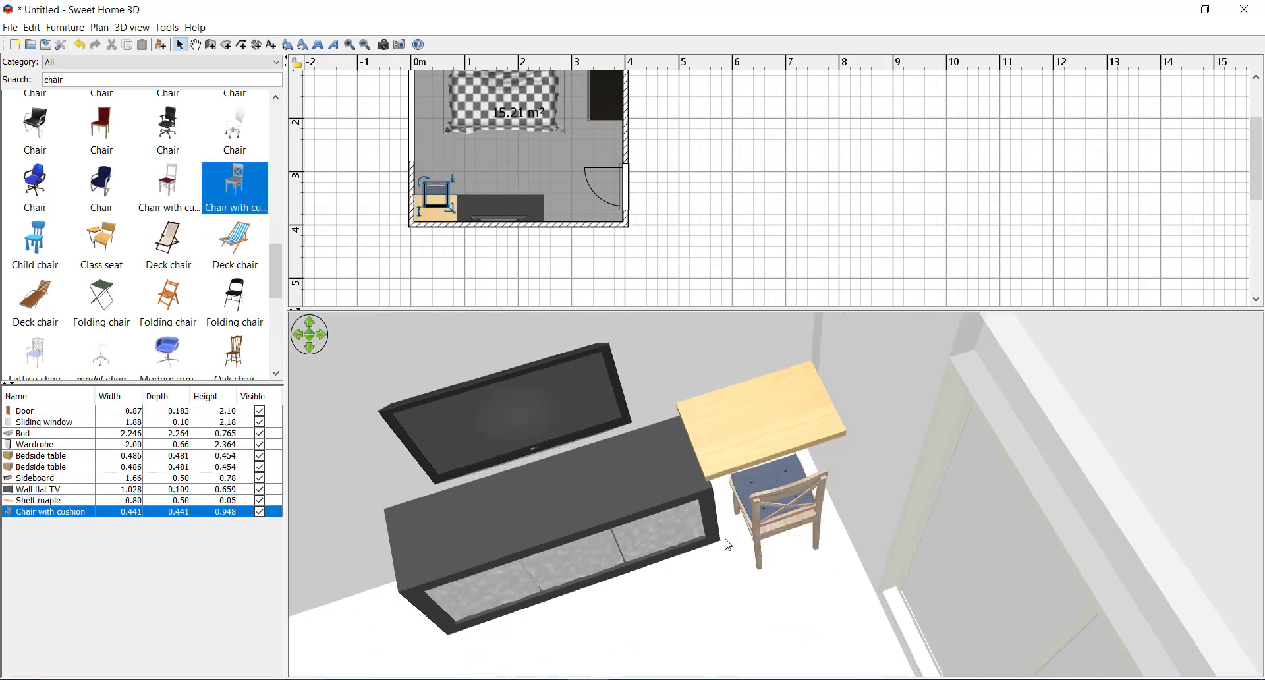
mouse_move(725, 545)
left_mouse_down()
mouse_move(709, 424)
mouse_move(671, 452)
mouse_move(713, 532)
left_mouse_up()
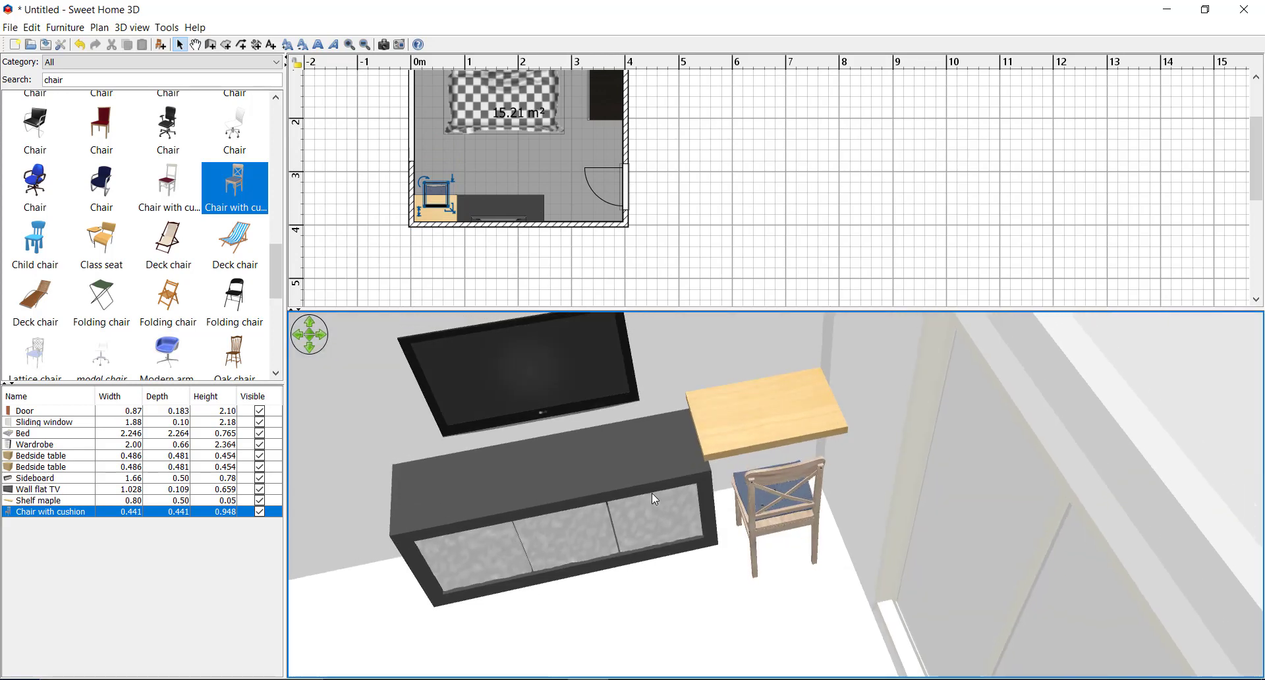
scroll(652, 507, "down", 6)
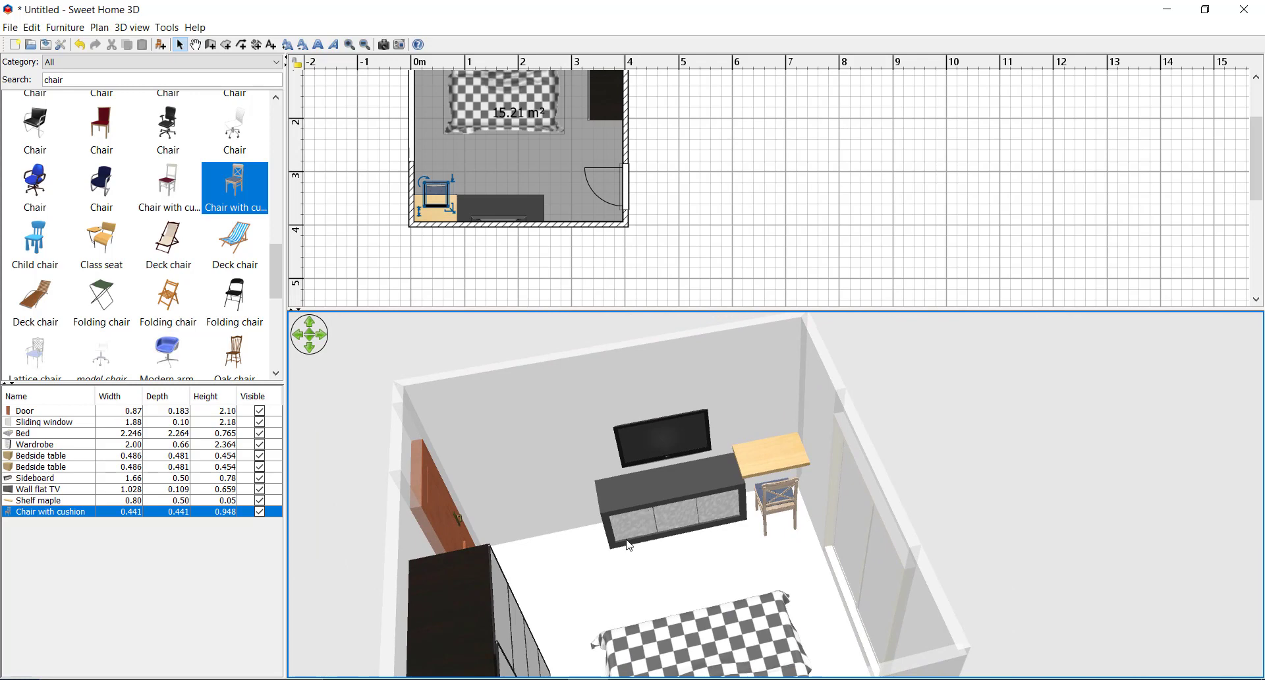
Step: Clear the furniture search and place the cylindrical-shade Lamp from the Lights category on the bedside table east of the bed
left_click_drag(650, 511, 649, 454)
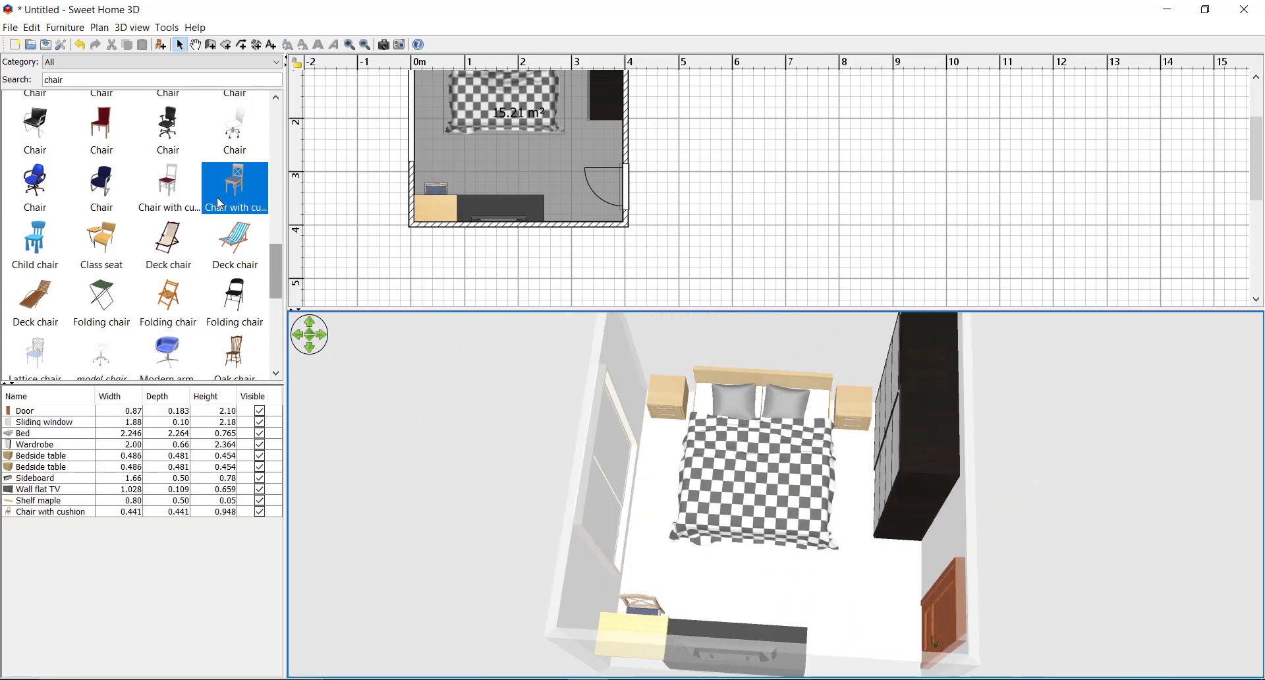
left_click_drag(85, 79, 15, 82)
key("BackSpace")
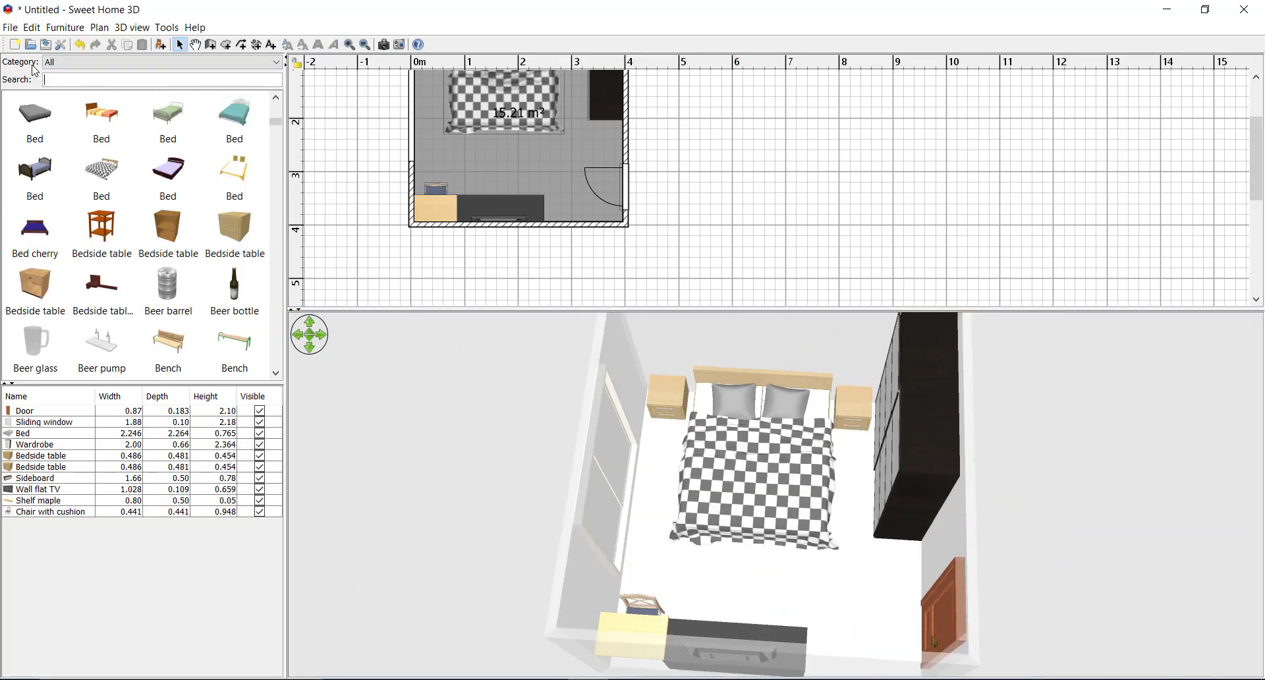
left_click(66, 62)
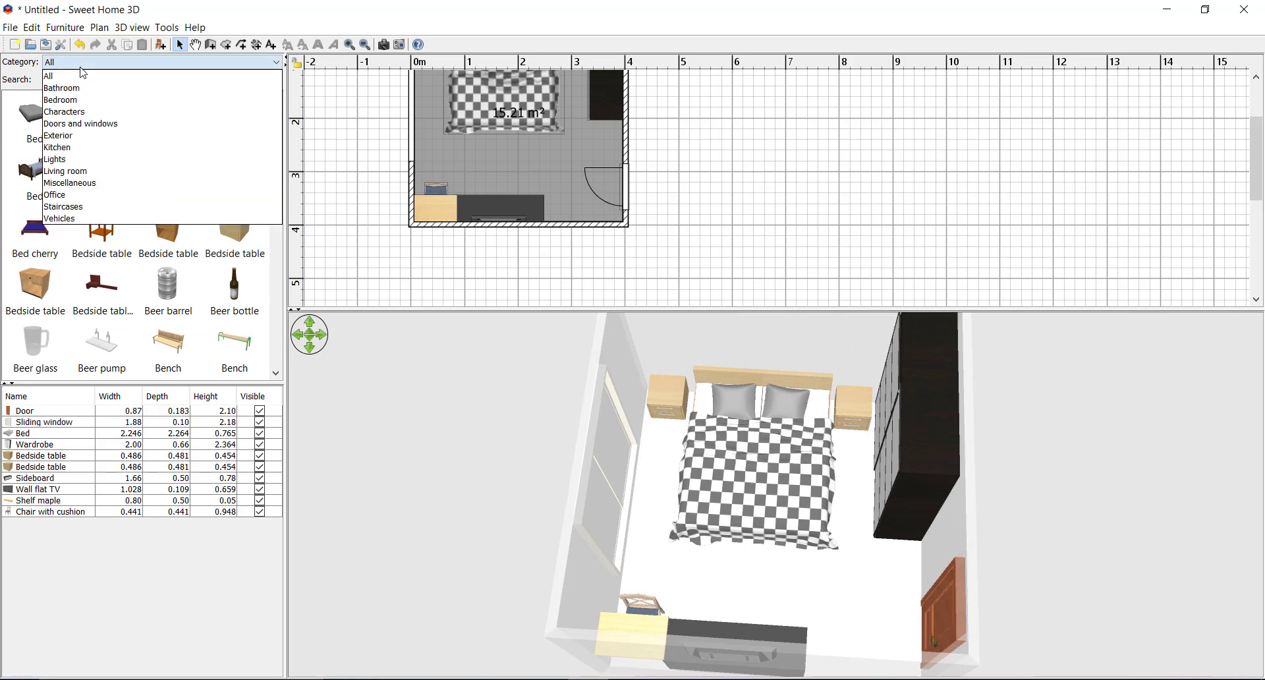
left_click(74, 159)
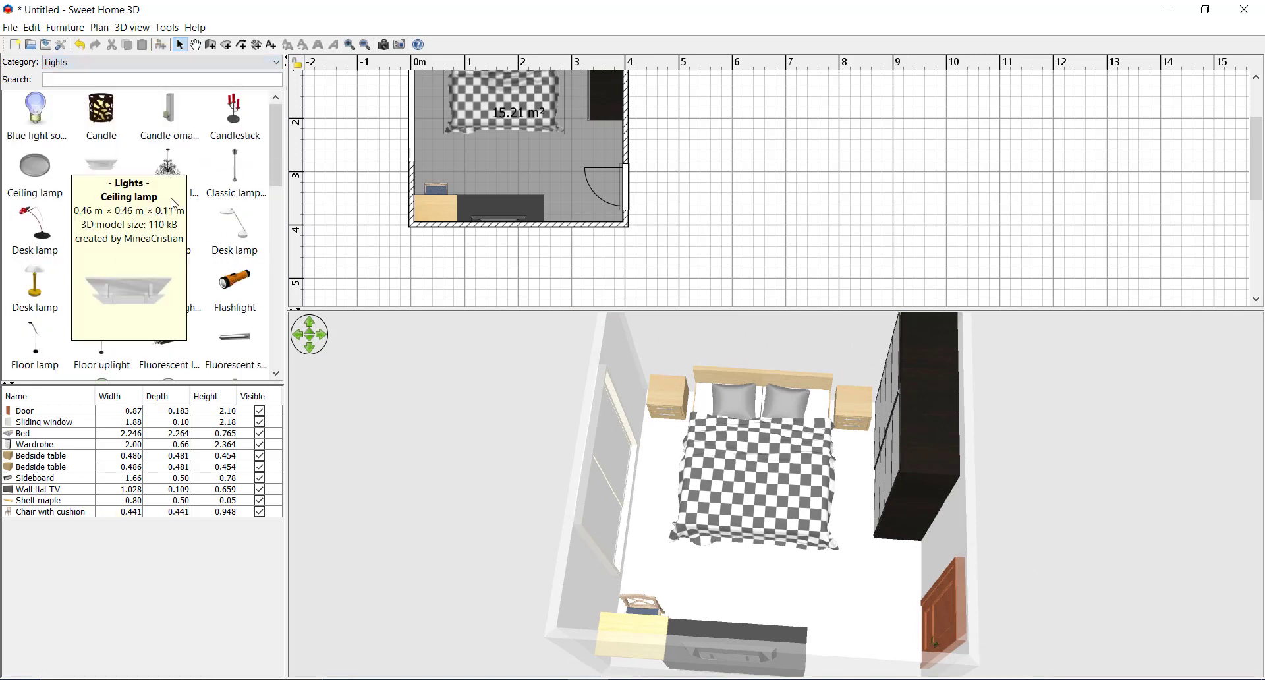
left_click_drag(275, 158, 287, 241)
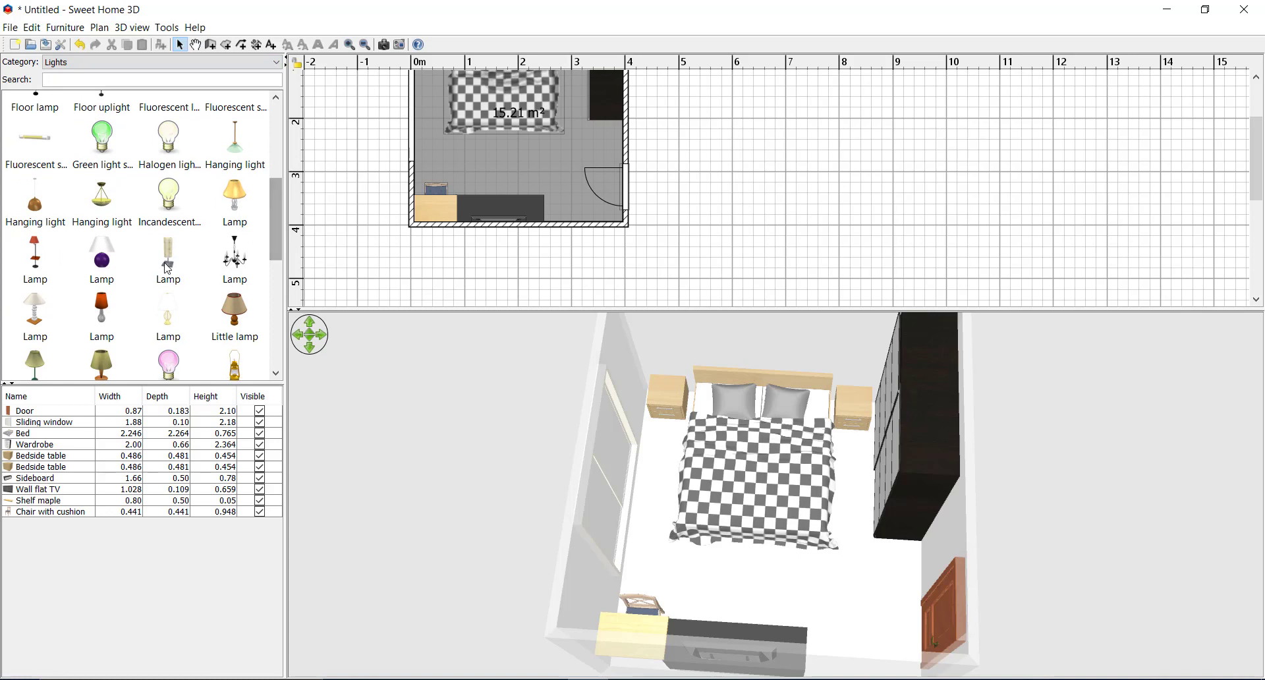
left_click_drag(168, 260, 565, 113)
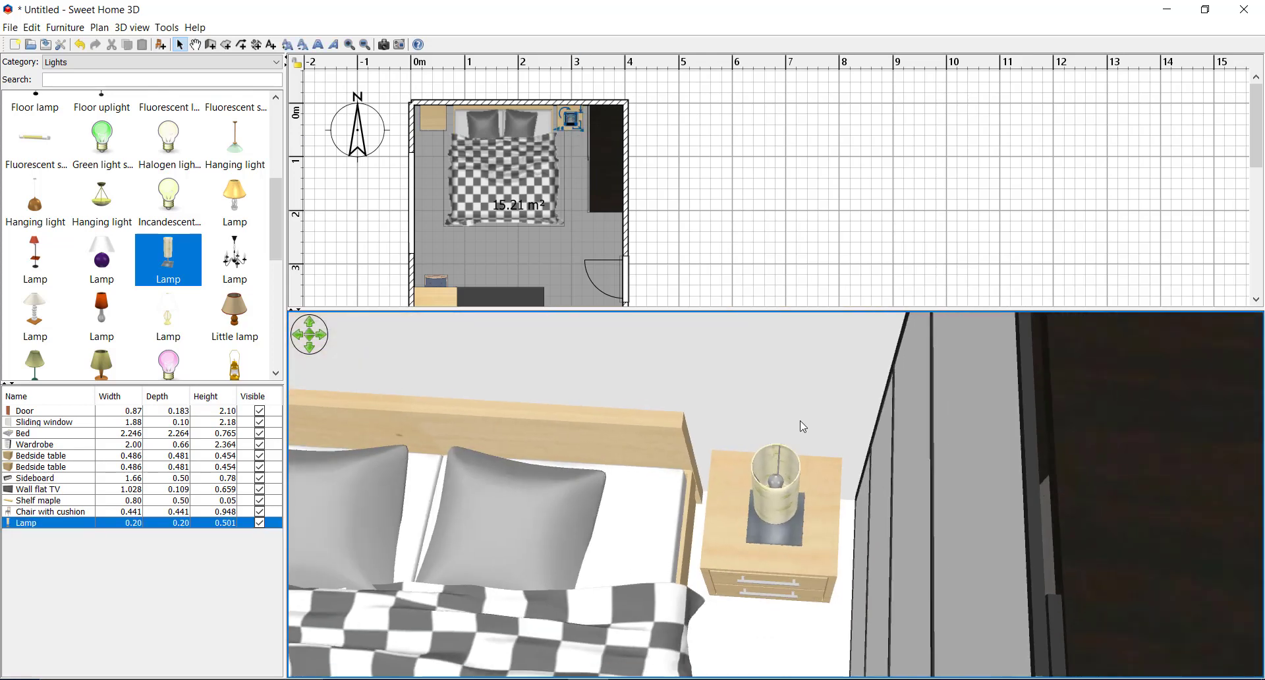
scroll(800, 421, "down", 2)
left_click_drag(744, 501, 733, 459)
scroll(733, 459, "down", 5)
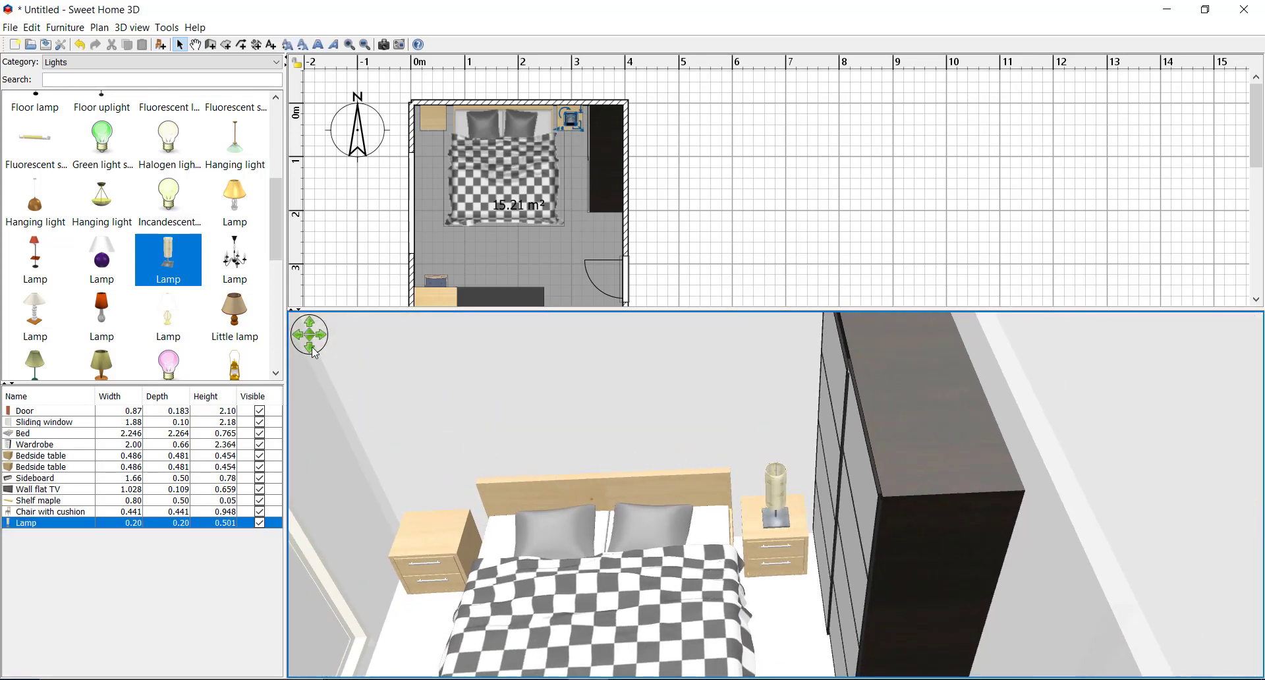
Step: Place the Book Sweet Home item from the Miscellaneous category on the bedside table west of the bed
left_click_drag(275, 219, 275, 142)
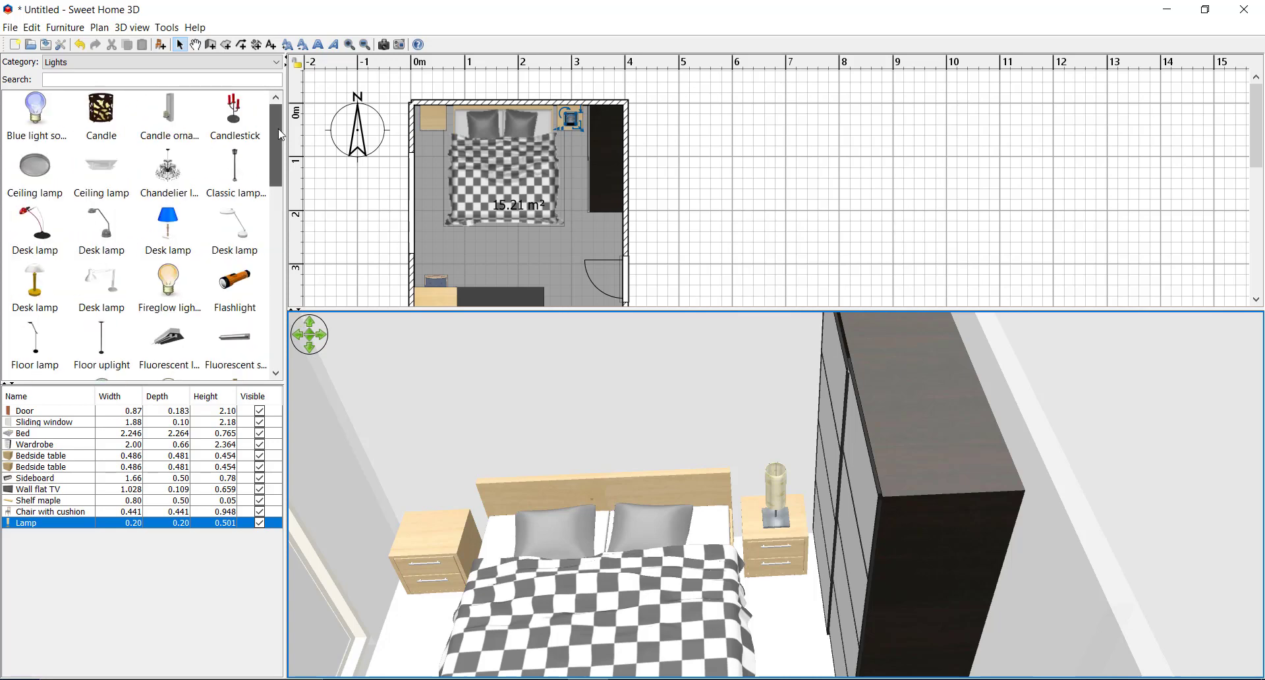
left_click(66, 62)
left_click(76, 183)
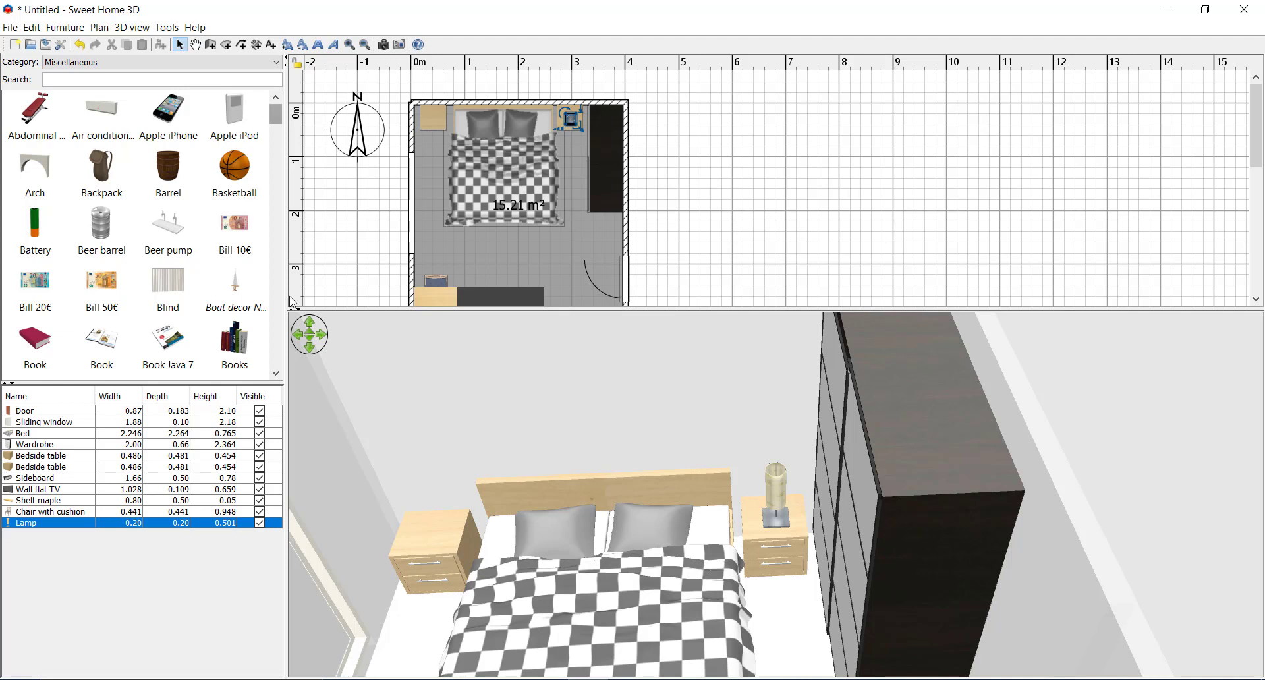
left_click(275, 375)
left_click(275, 376)
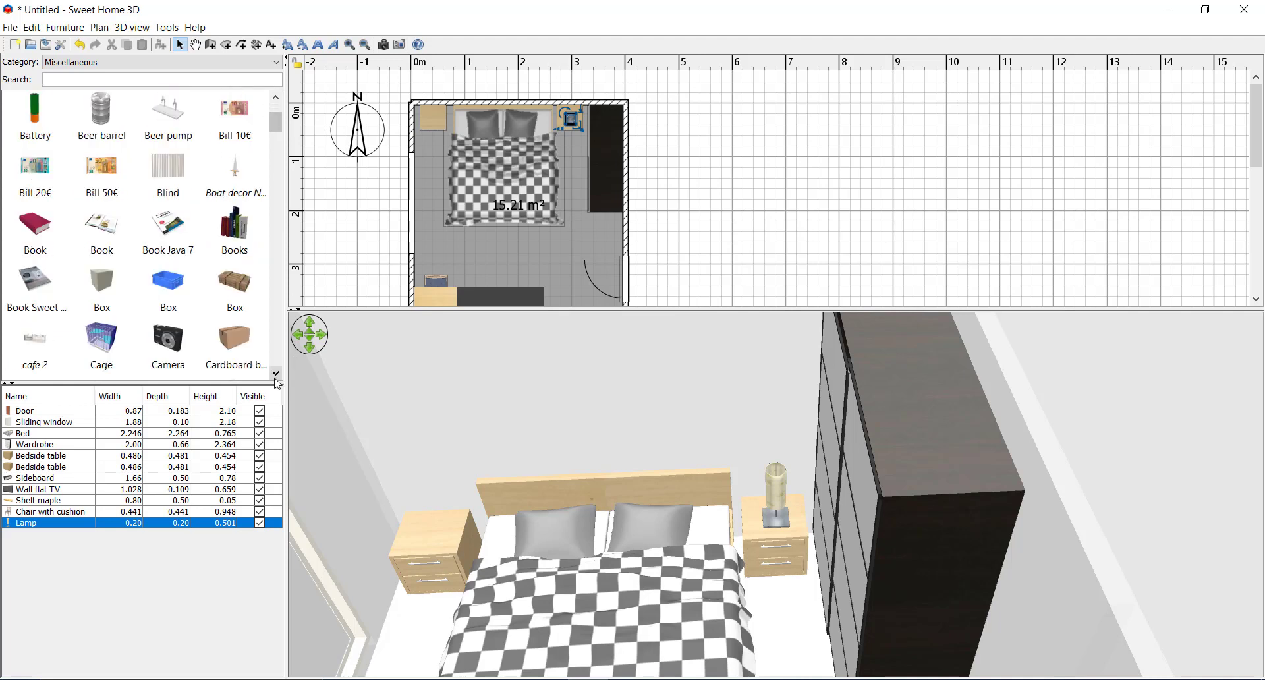
left_click_drag(61, 302, 419, 118)
Step: Place the Apple iPhone from the Miscellaneous category on the west bedside table, next to the book on the bed side
scroll(275, 122, "up", 2)
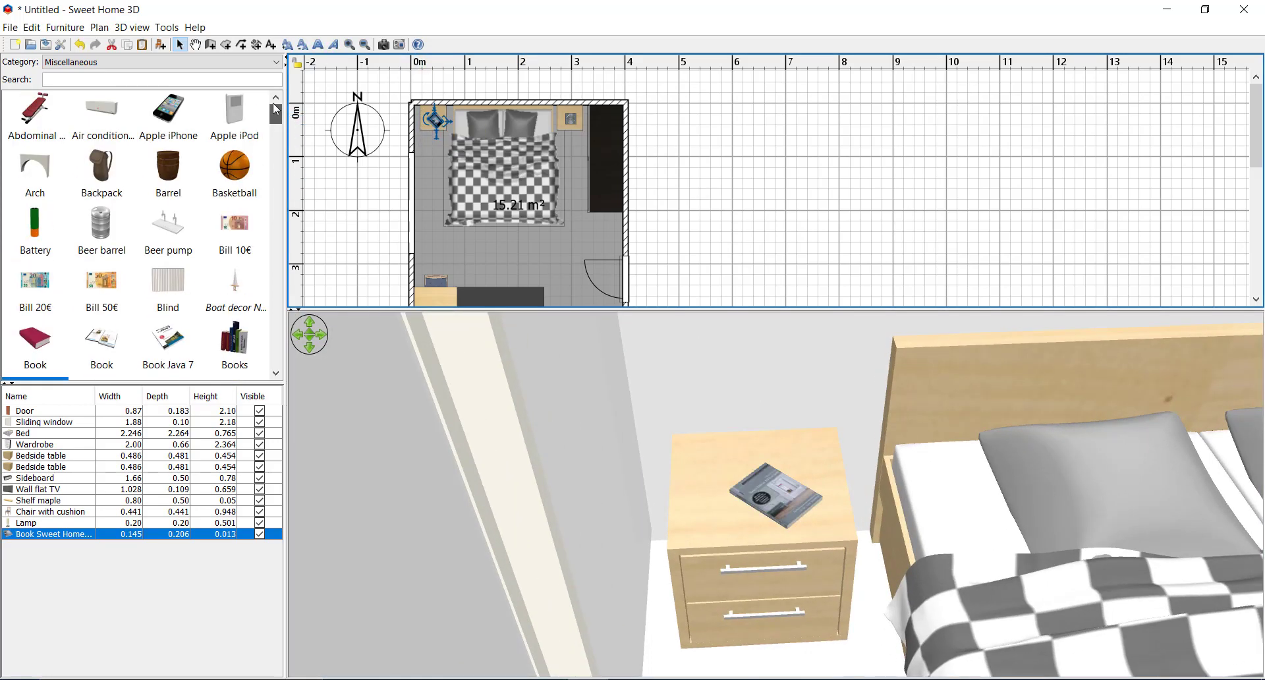
left_click_drag(172, 111, 441, 117)
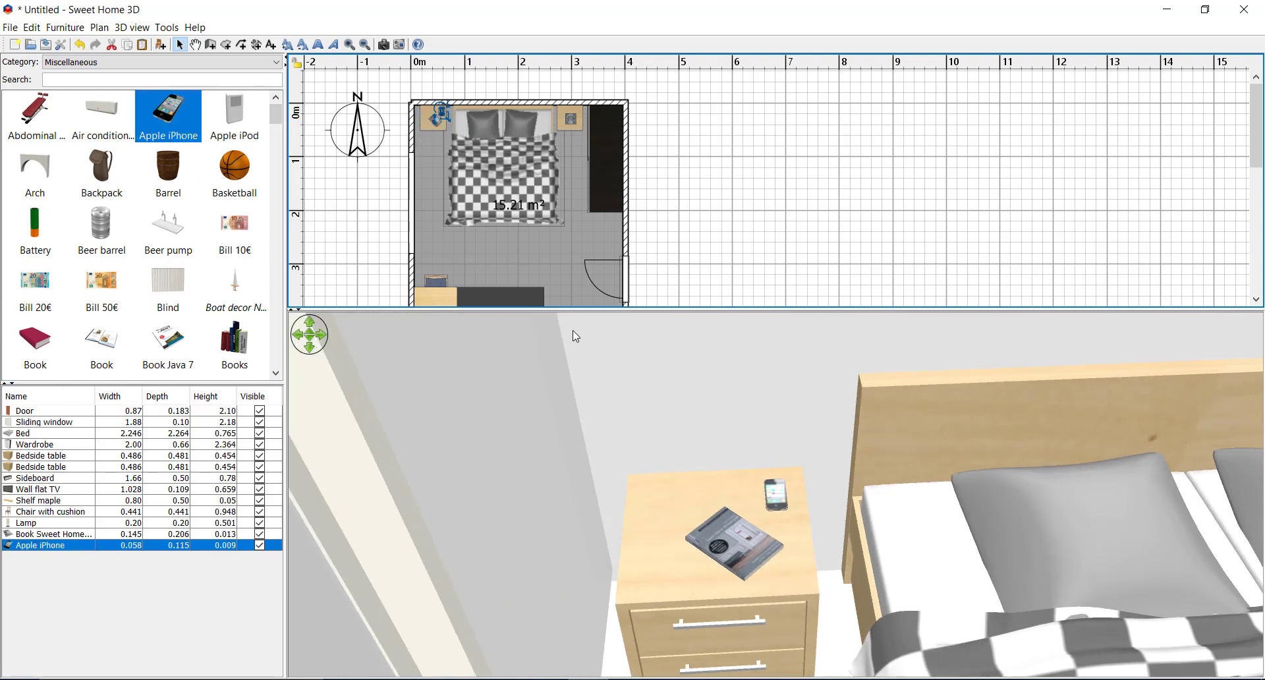
left_click_drag(904, 579, 822, 569)
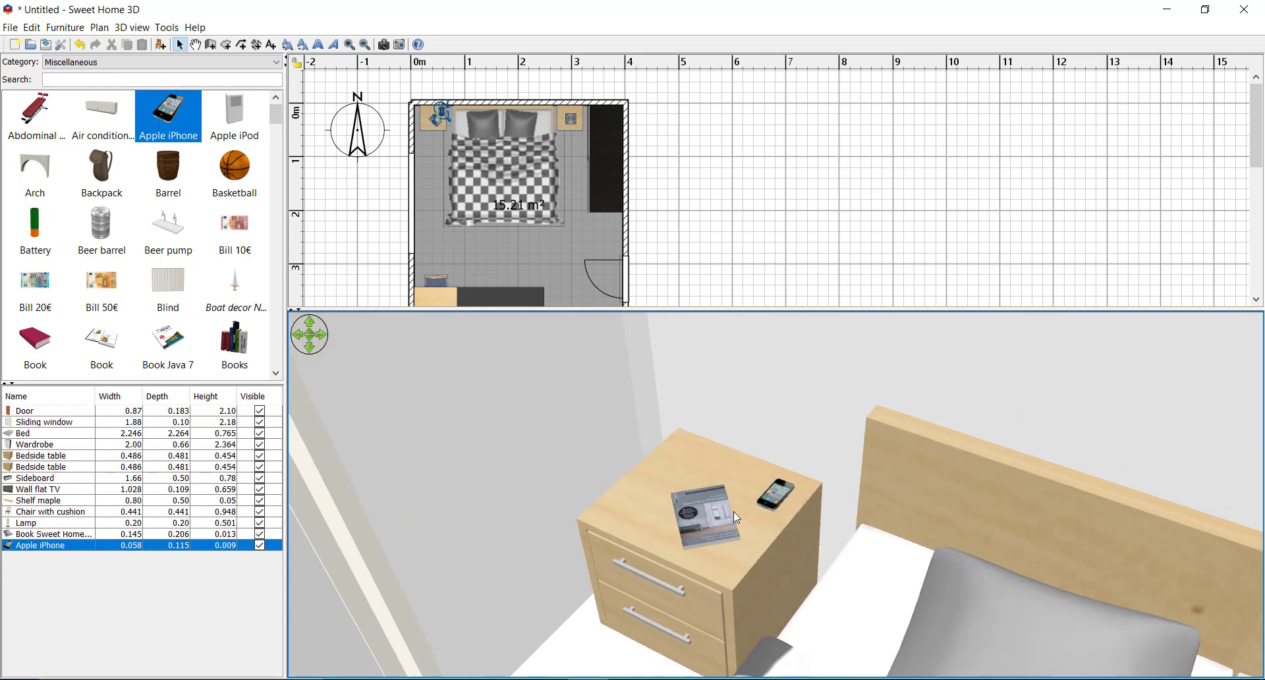
Step: Place the TV remote control from the Living room category on the sideboard below the wall TV, near its east end
left_click(183, 67)
left_click(66, 165)
left_click_drag(276, 115, 306, 365)
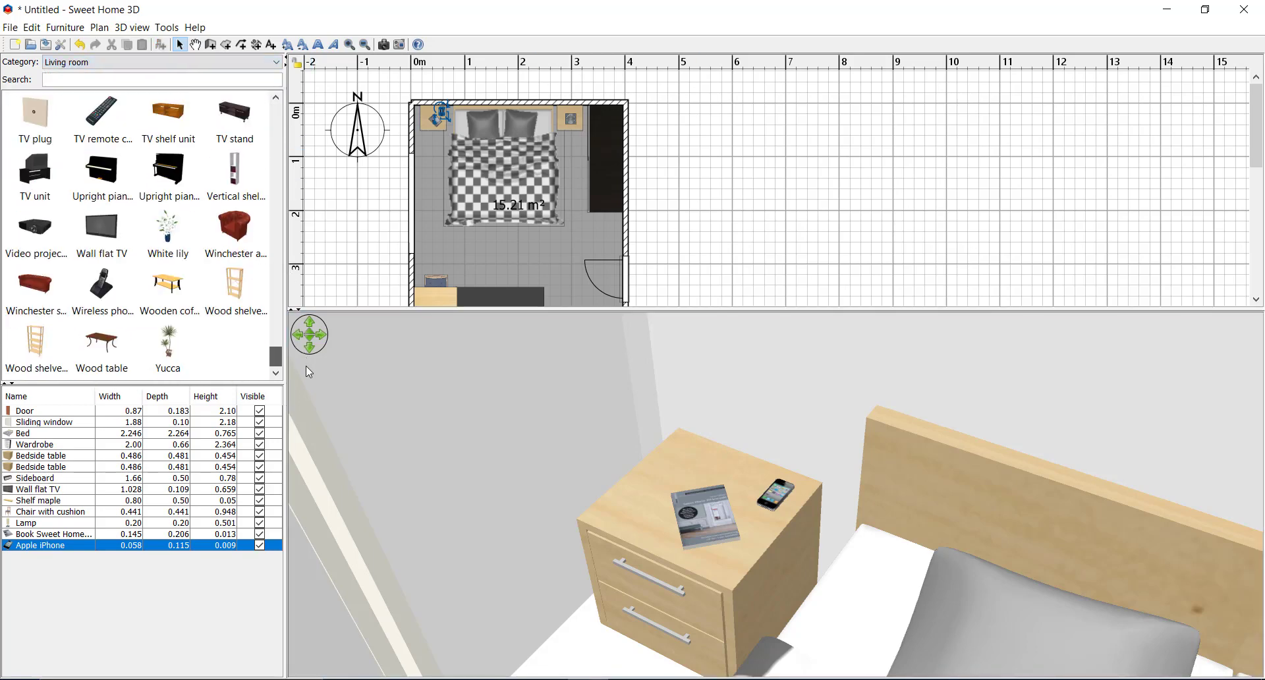
scroll(539, 262, "down", 3)
left_click_drag(98, 112, 526, 201)
left_click_drag(883, 490, 642, 481)
left_click_drag(929, 536, 657, 458)
Step: Place the Succulent plant from the Living room category on the maple shelf, in the corner next to the sideboard
scroll(860, 527, "down", 4)
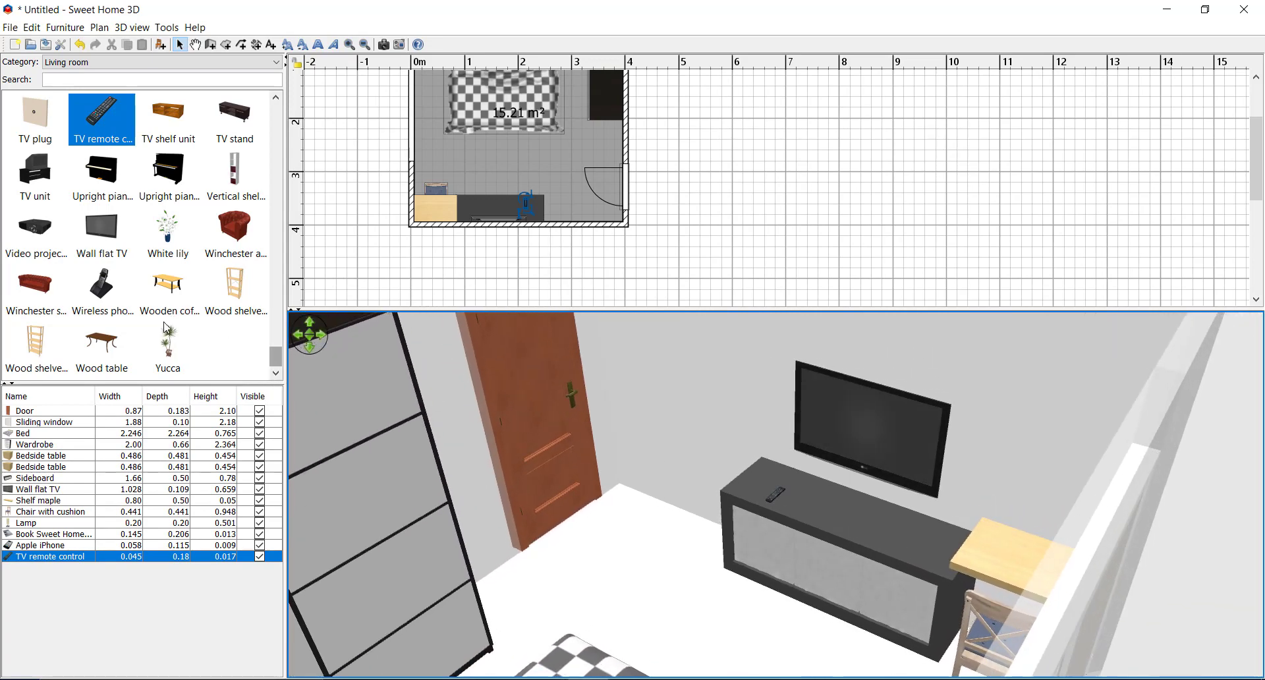
scroll(185, 327, "up", 5)
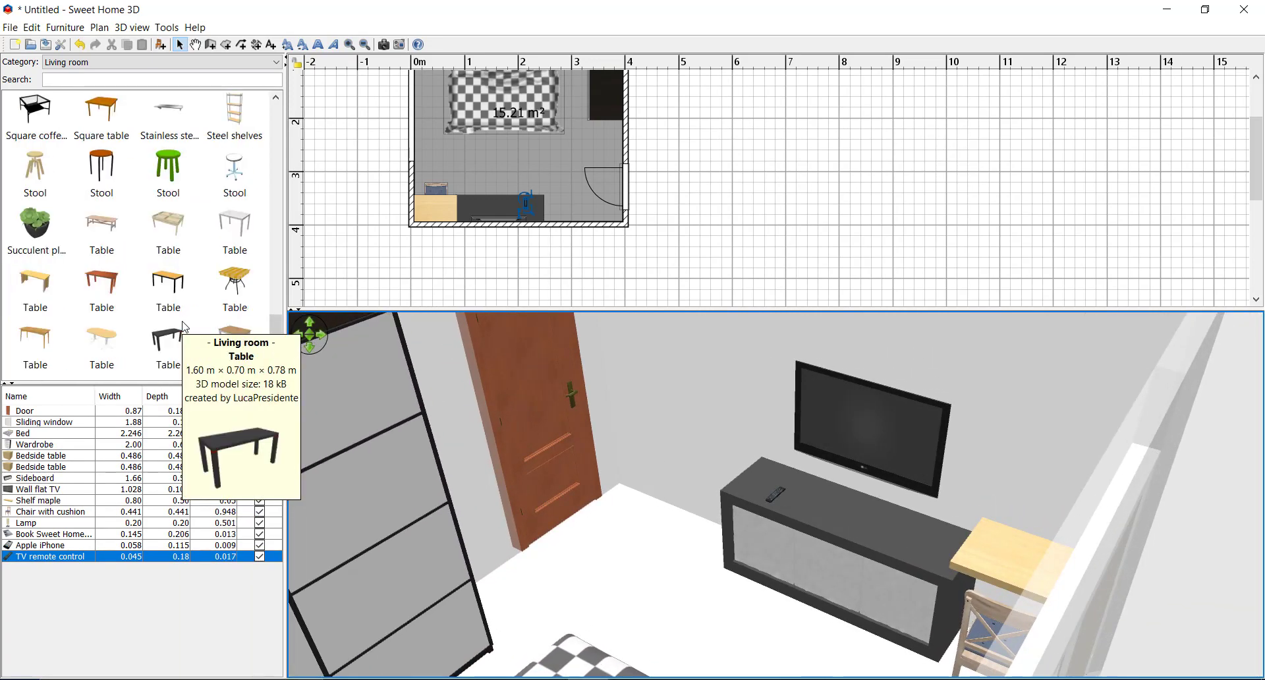
left_click_drag(33, 228, 450, 215)
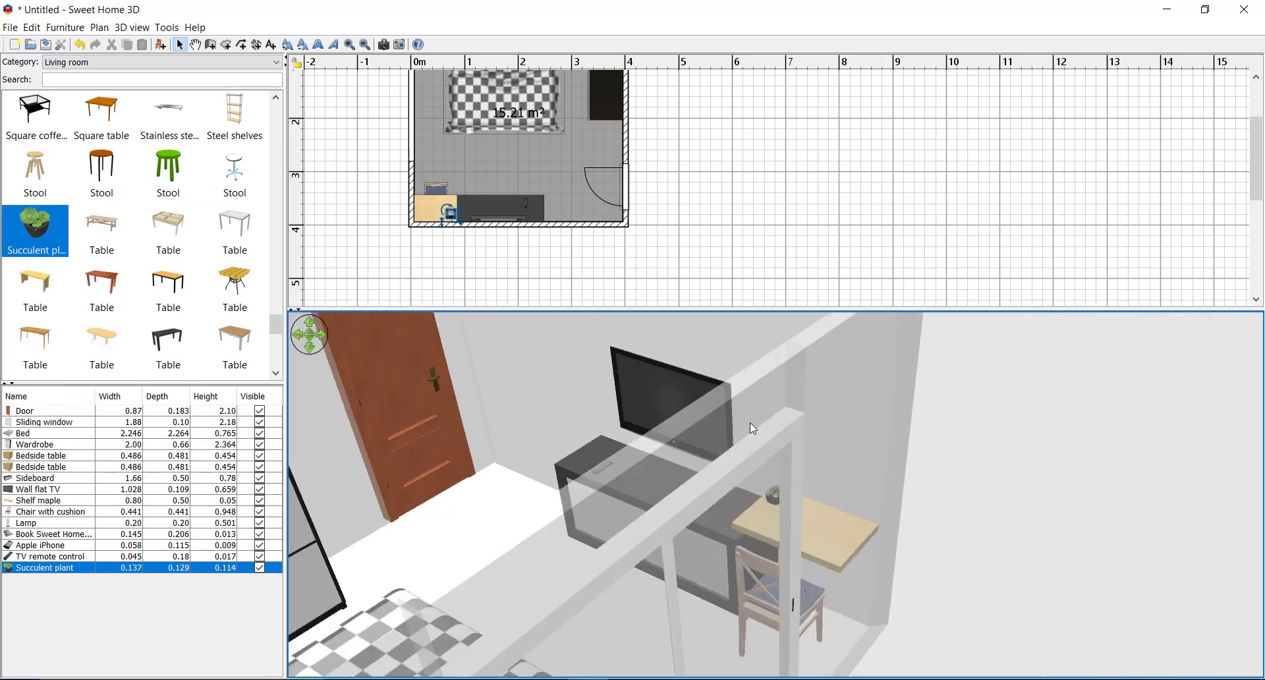
Step: Place the Apple iMac 2004 from the Office category on the maple shelf and rotate it to 180° so it faces the chair
scroll(64, 266, "up", 10)
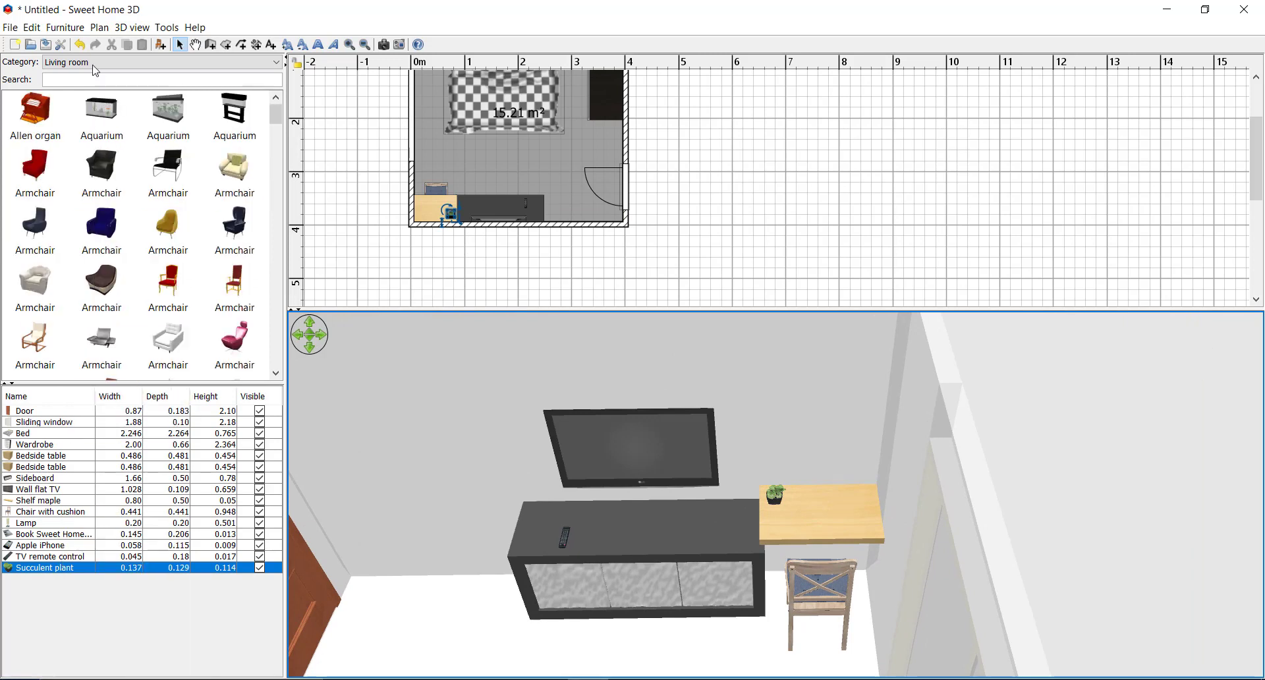
left_click(158, 62)
left_click(132, 192)
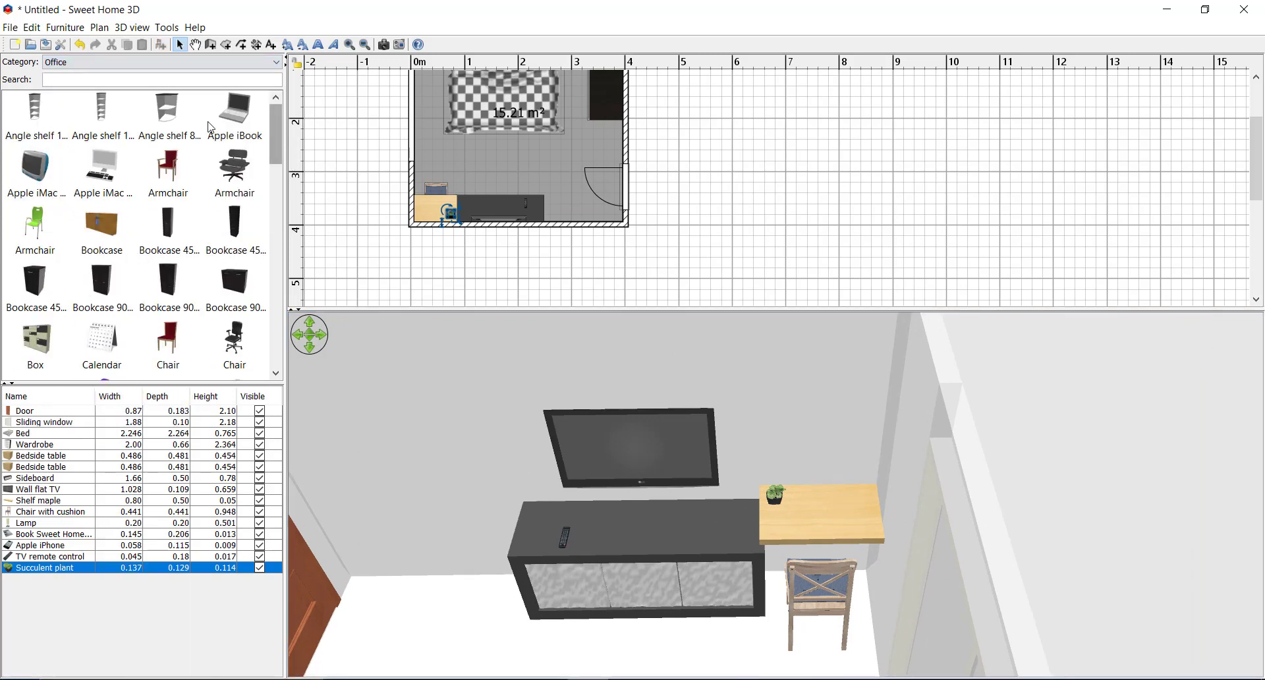
mouse_move(101, 177)
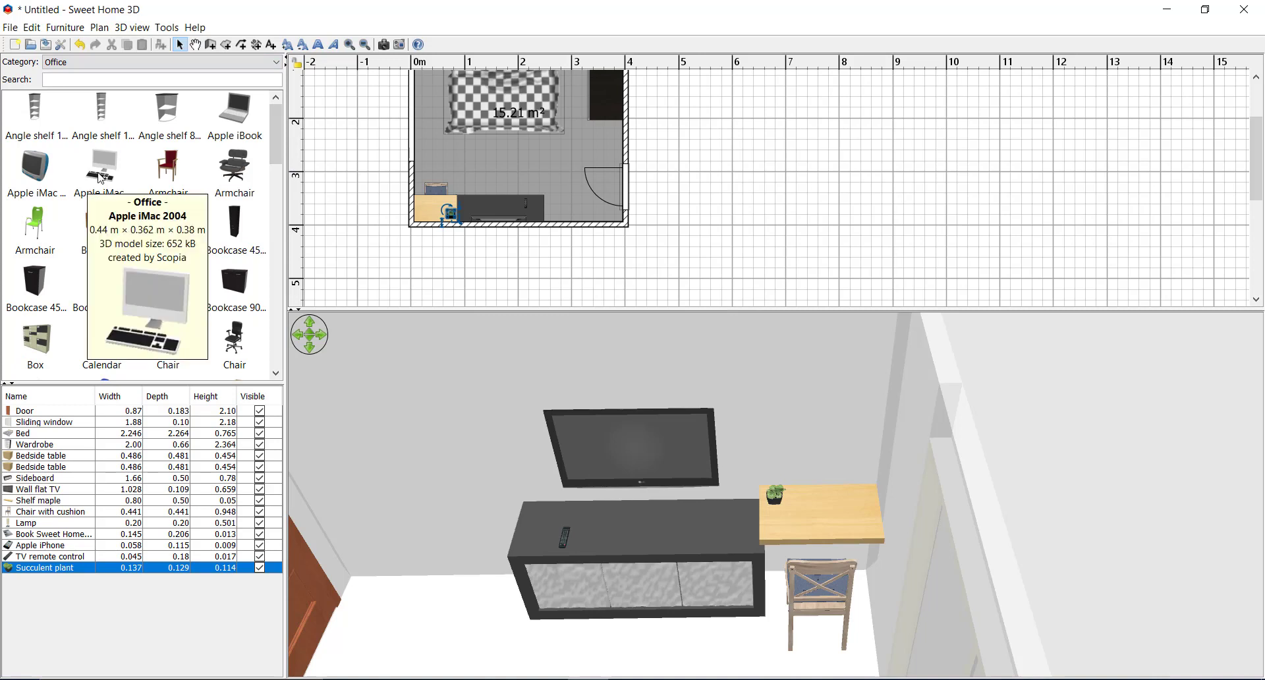
left_click_drag(100, 177, 451, 220)
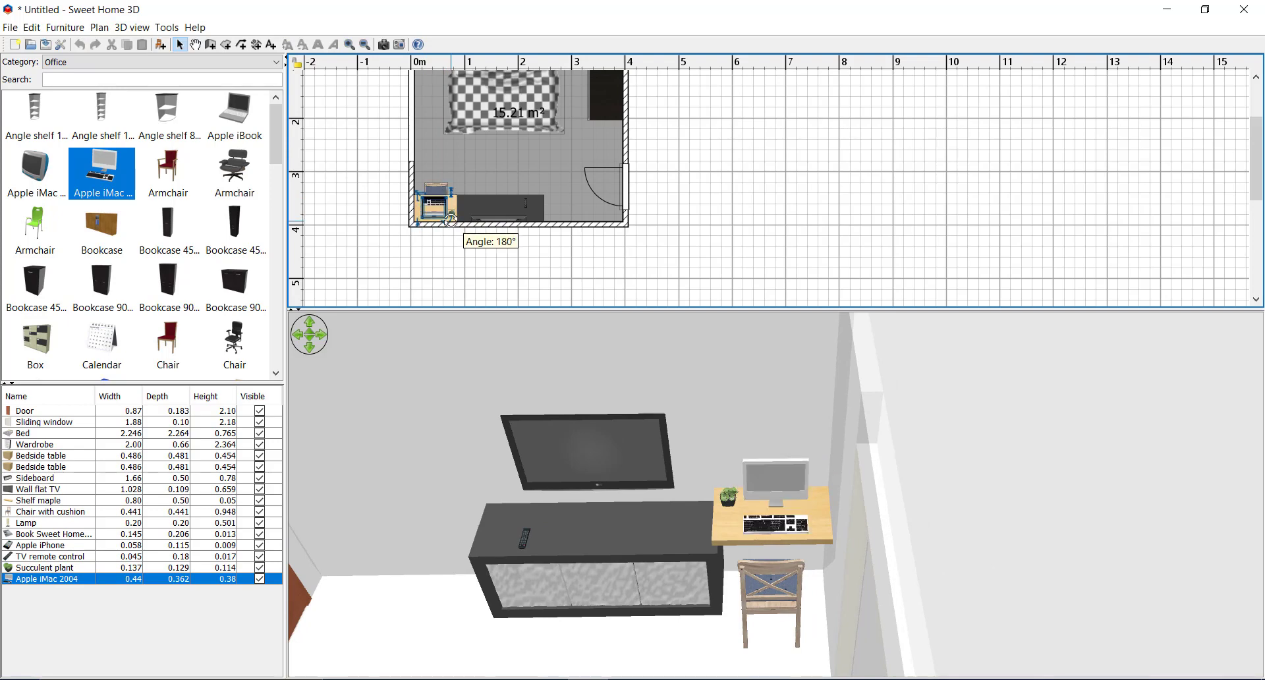
left_click_drag(715, 504, 681, 471)
scroll(784, 509, "up", 5)
scroll(686, 513, "down", 5)
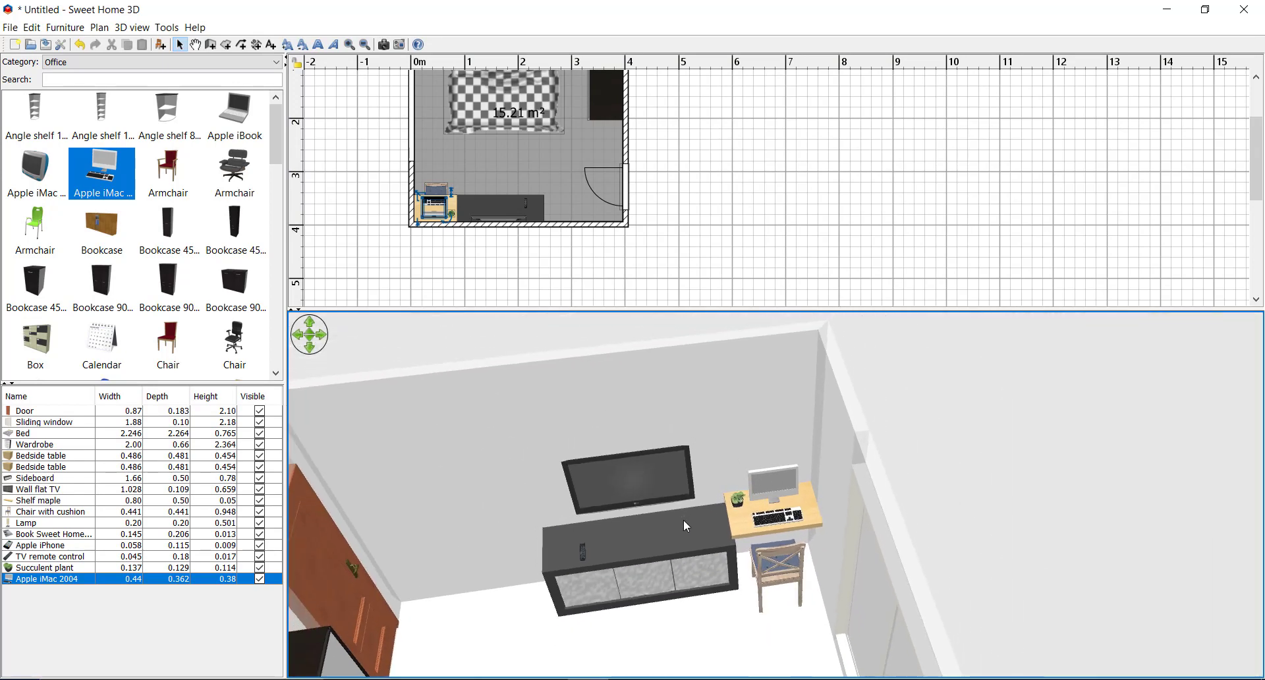
Step: Deselect the computer and lock the base plan
left_click_drag(682, 523, 849, 527)
left_click(774, 180)
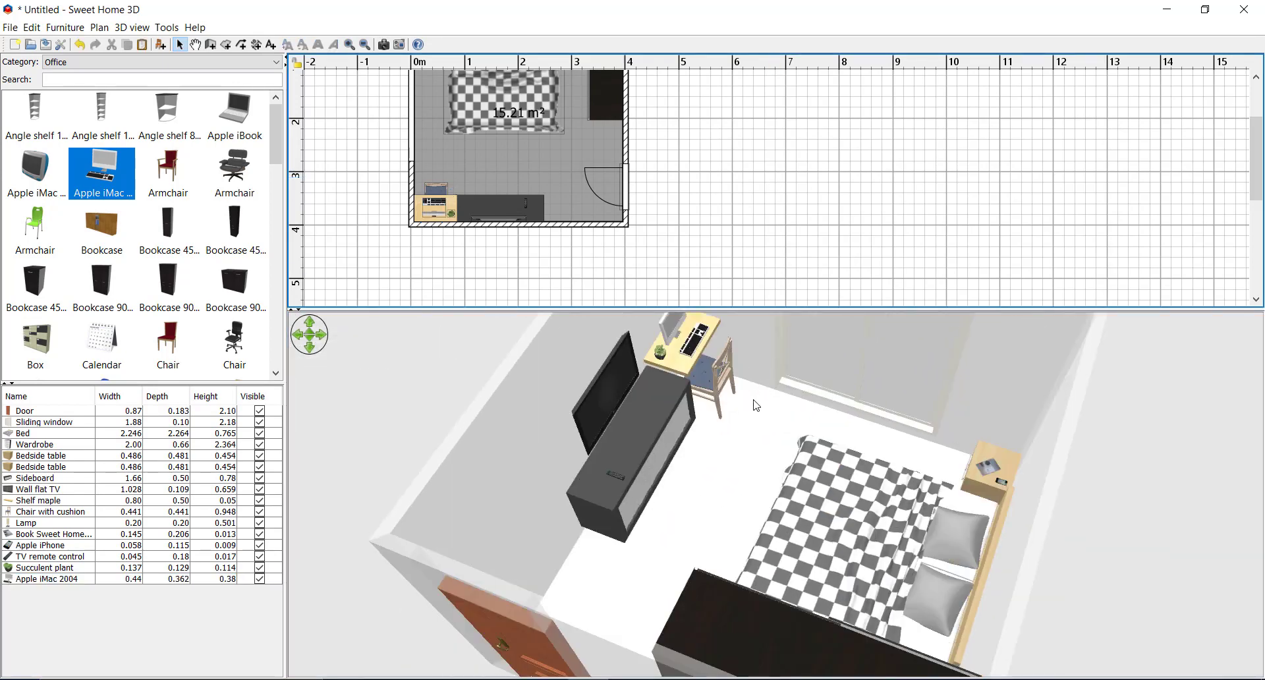
left_click_drag(756, 406, 724, 343)
scroll(717, 239, "up", 3)
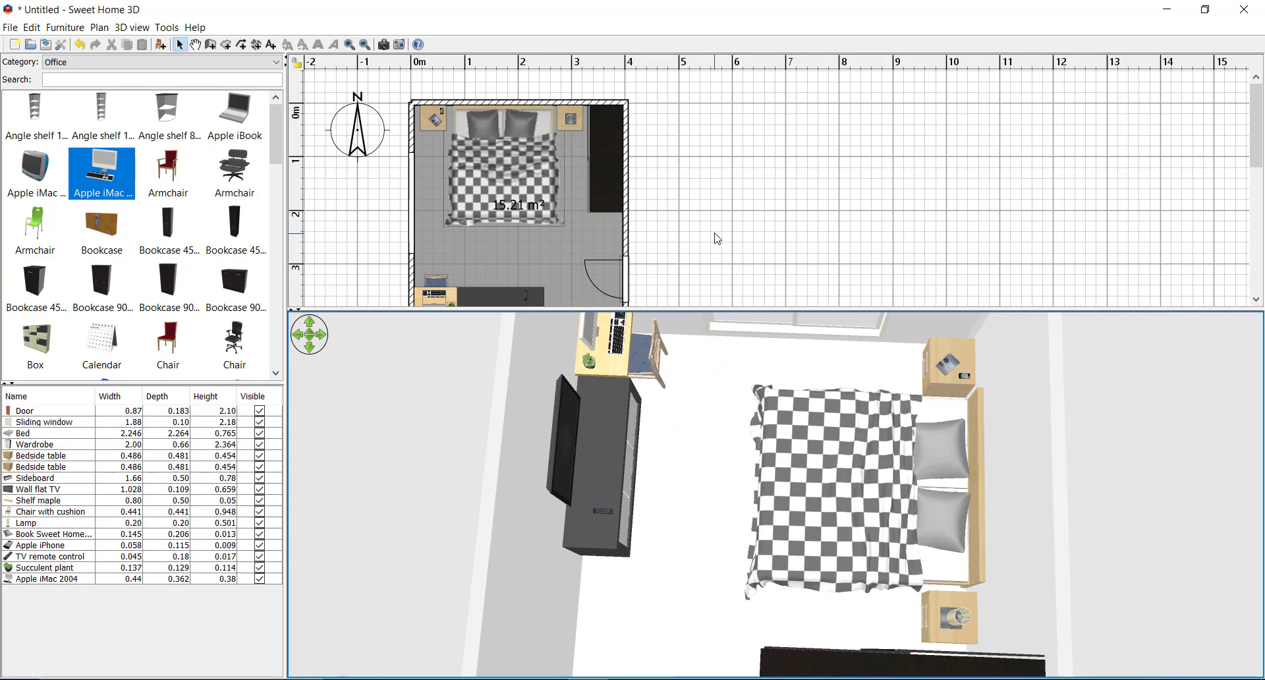
right_click(690, 196)
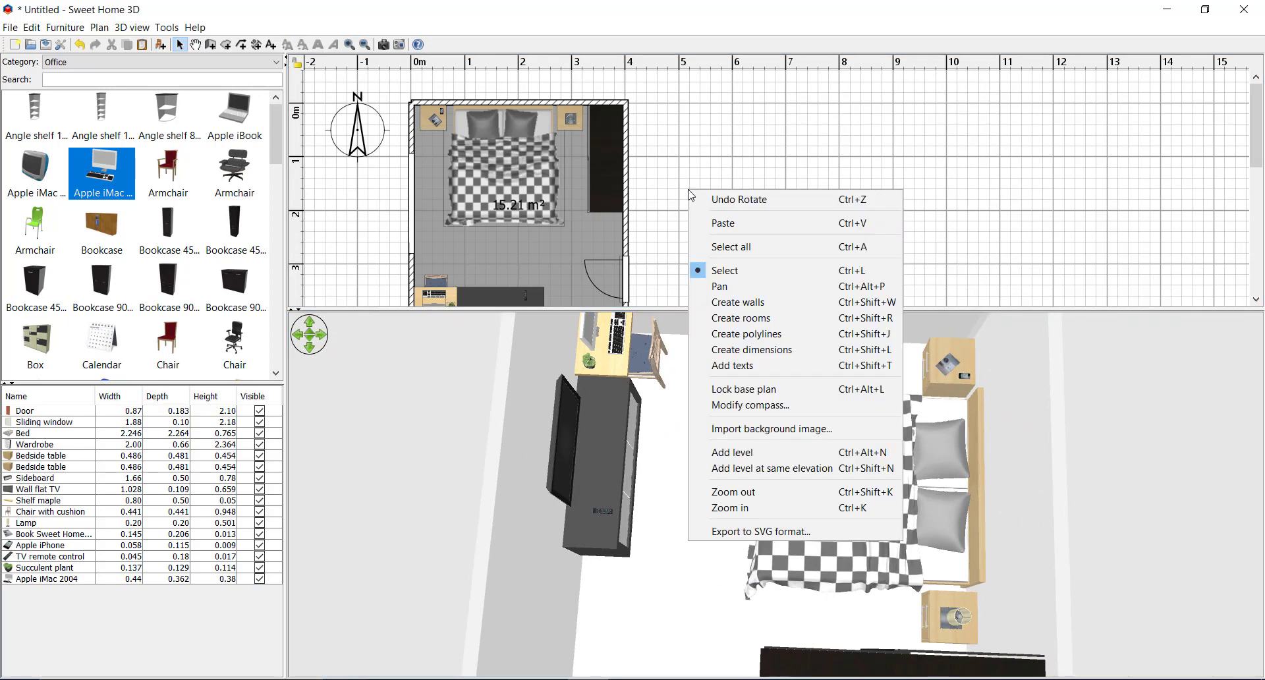
left_click(751, 394)
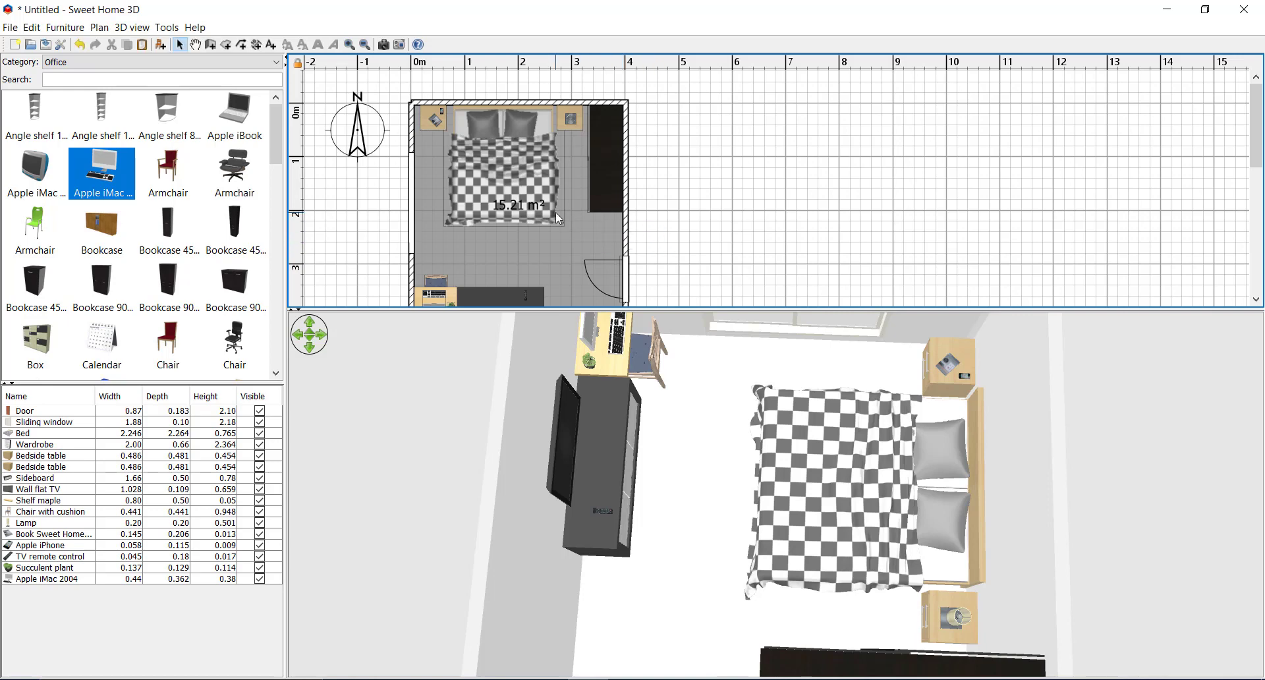
Step: Place the dark Curtains from the Miscellaneous category against the west wall, in front of the sliding window
left_click(138, 62)
left_click(132, 193)
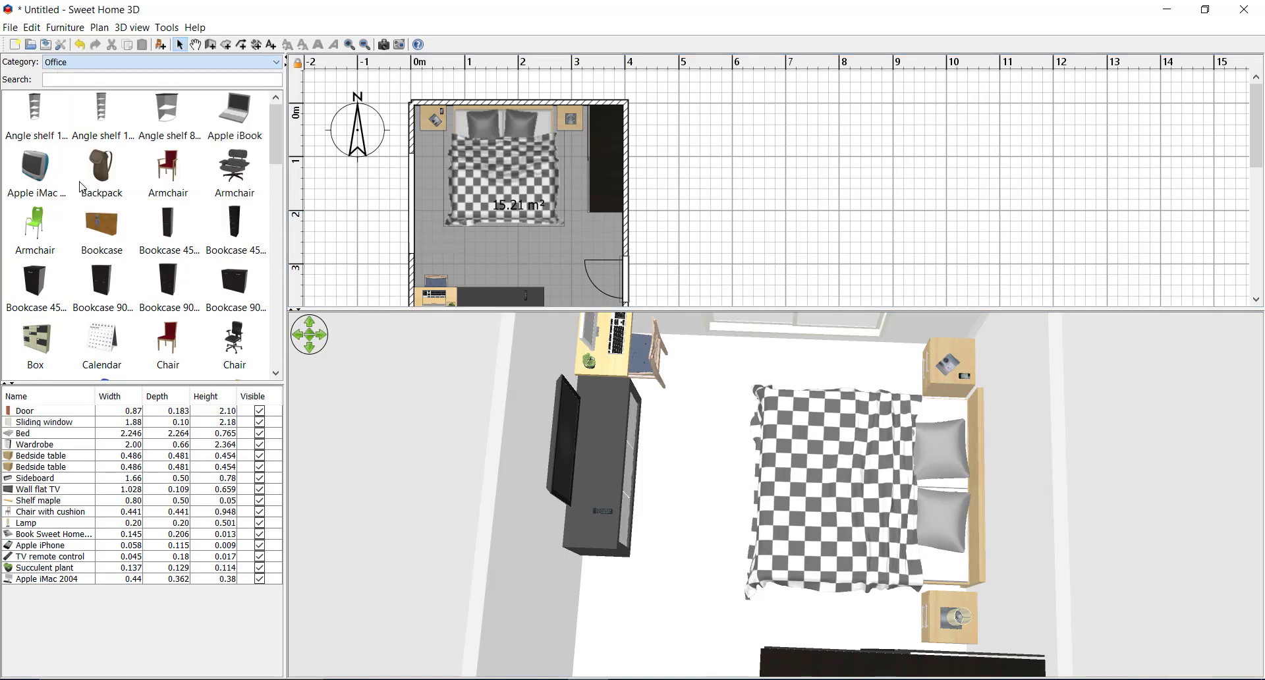
scroll(150, 267, "down", 4)
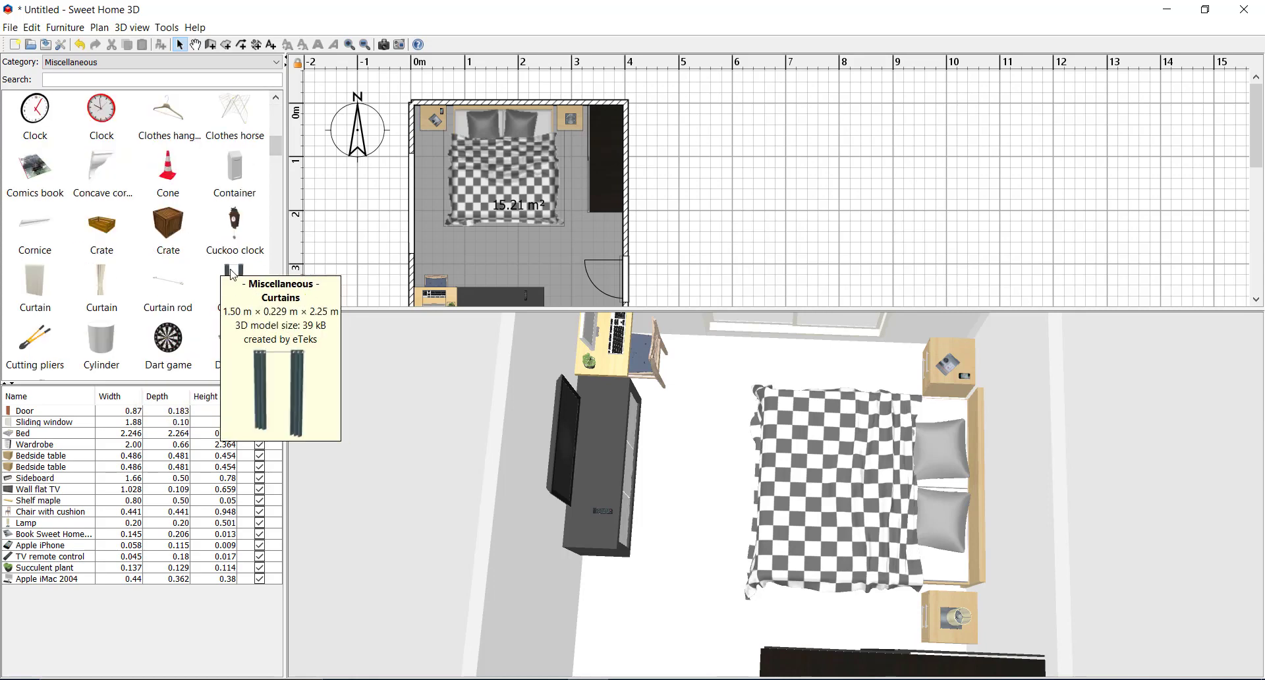
left_click_drag(234, 283, 416, 166)
left_click_drag(699, 542, 705, 450)
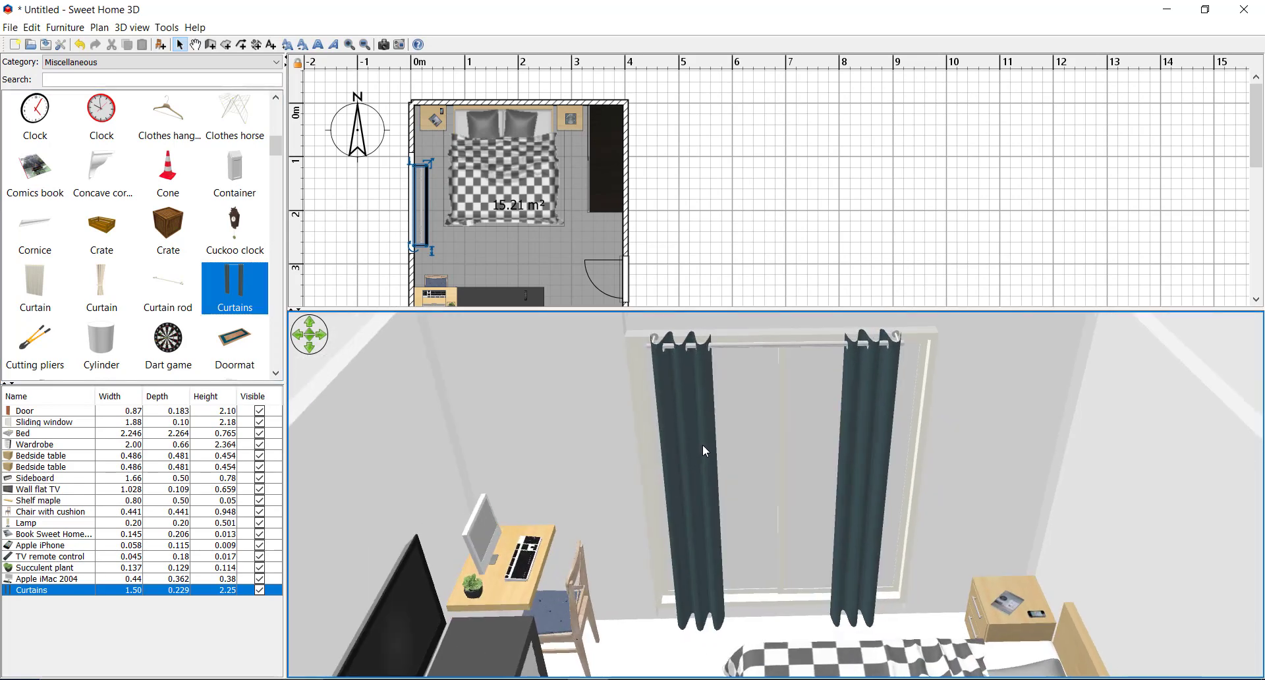
Step: Unlock the base plan so that the sliding window can be selected
left_click(40, 425)
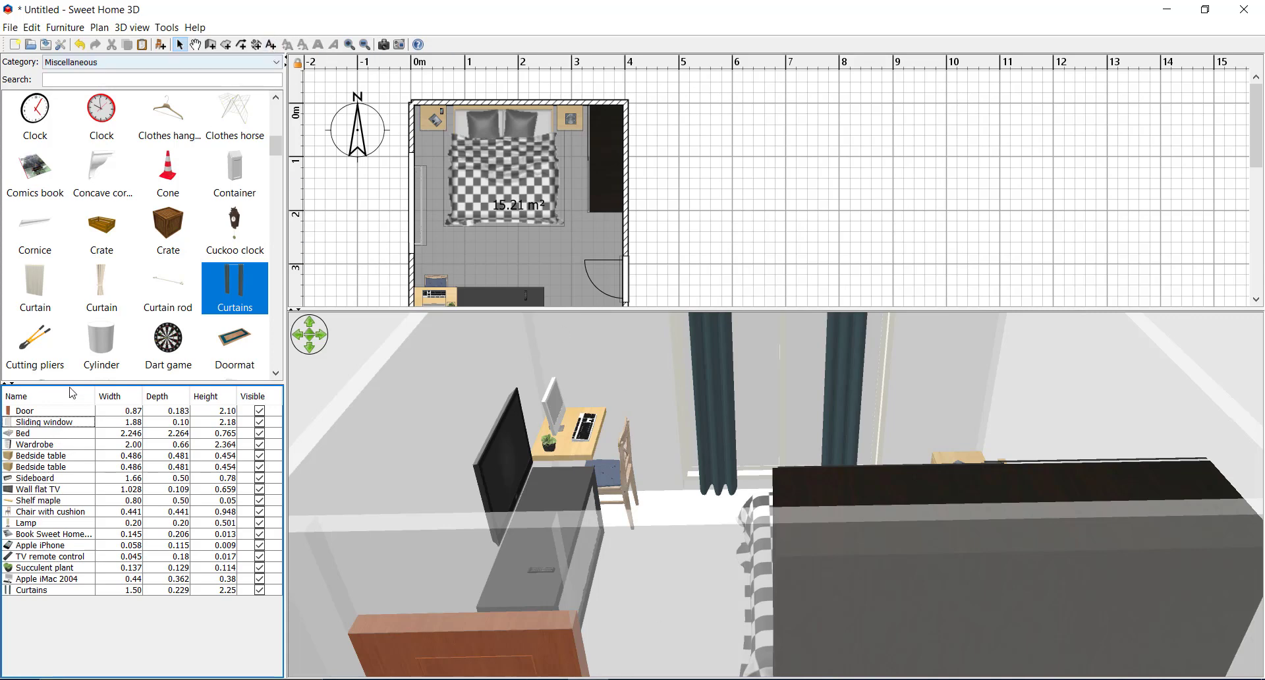
left_click(46, 435)
left_click(56, 420)
left_click_drag(689, 432, 764, 481)
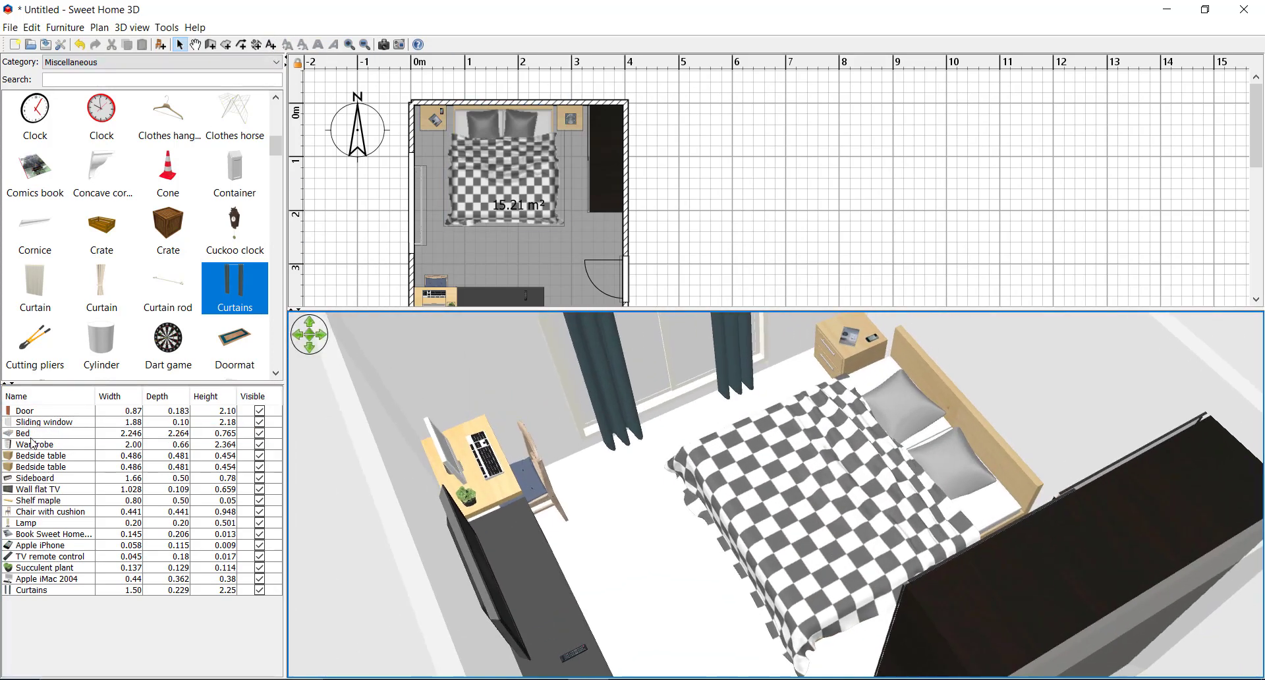
right_click(791, 230)
left_click(828, 427)
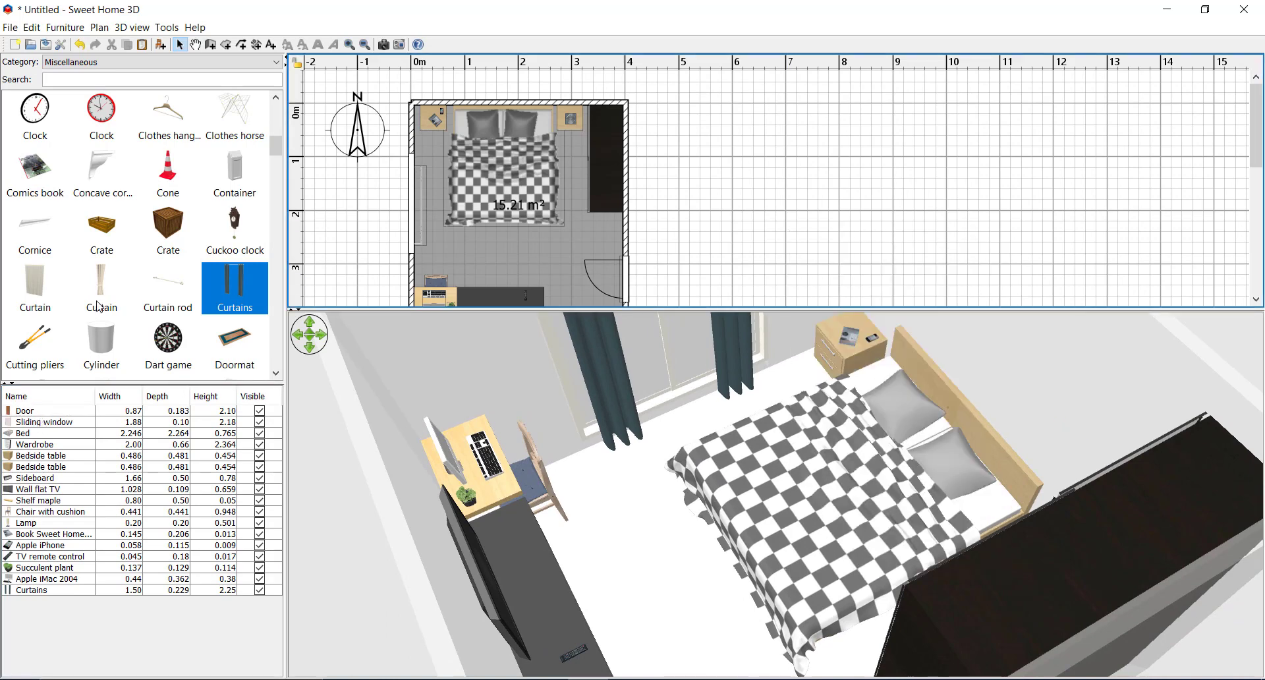
Step: Set the sliding window's width to 2.5 m
double_click(71, 422)
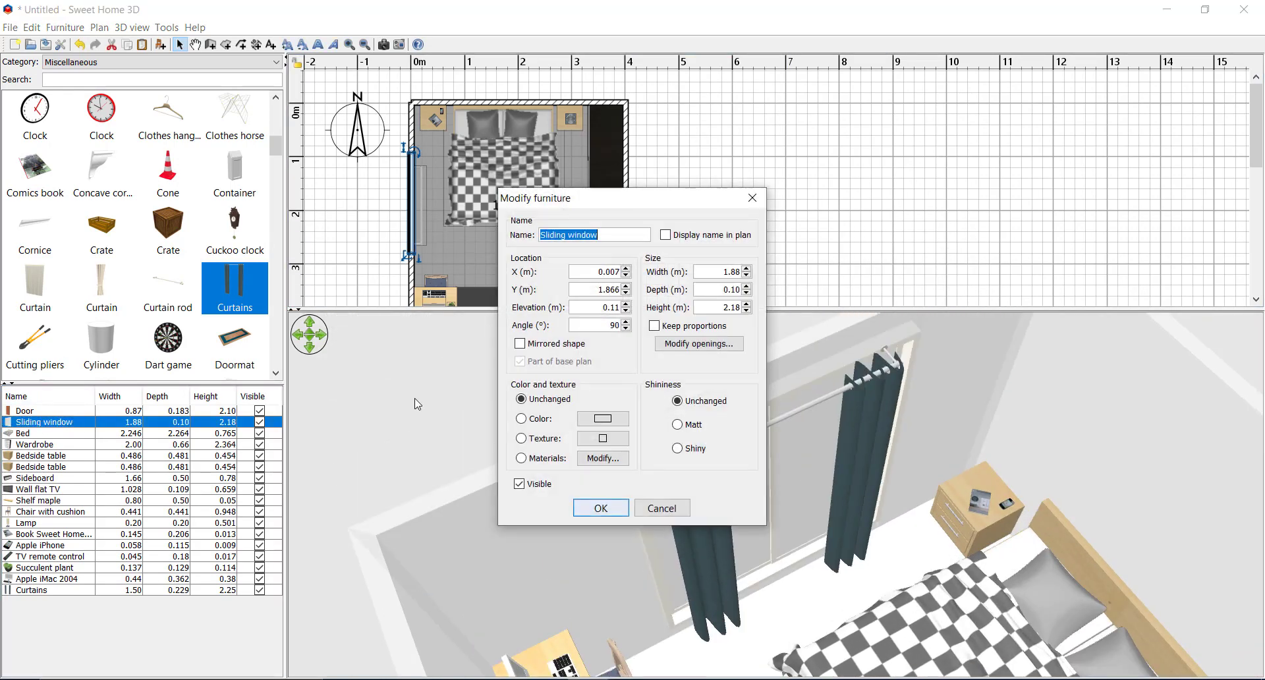
left_click(725, 272)
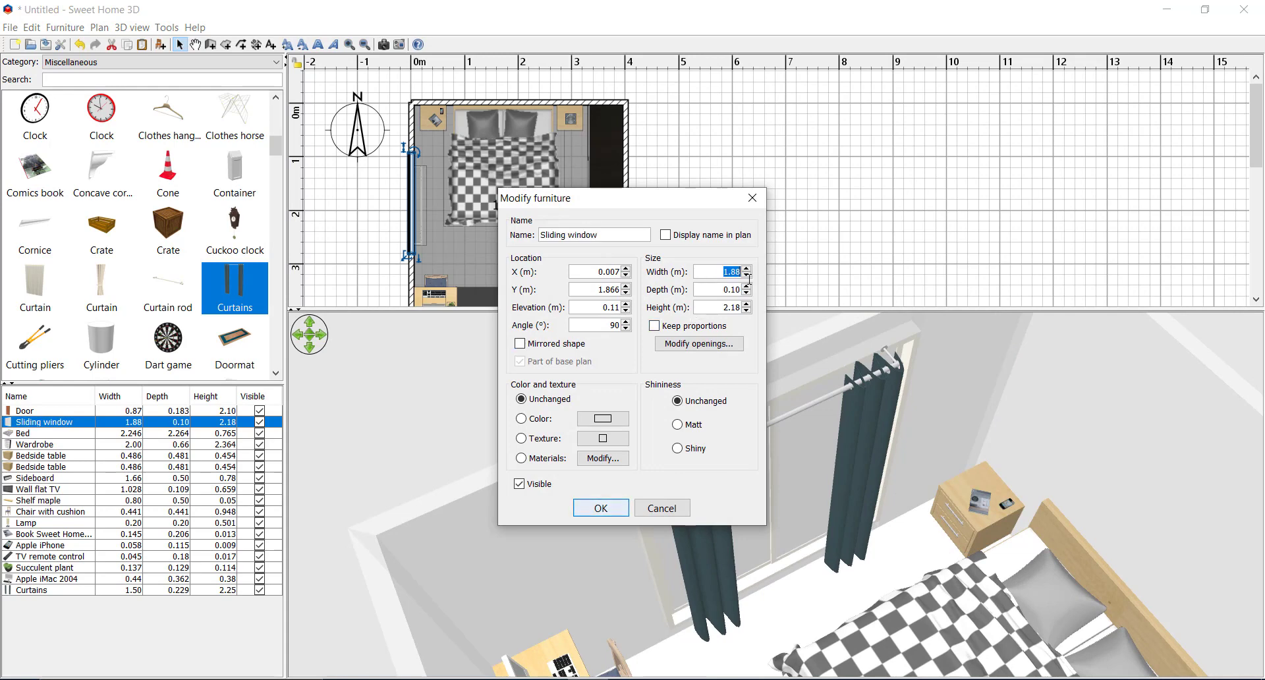
type("2.5")
left_click(622, 510)
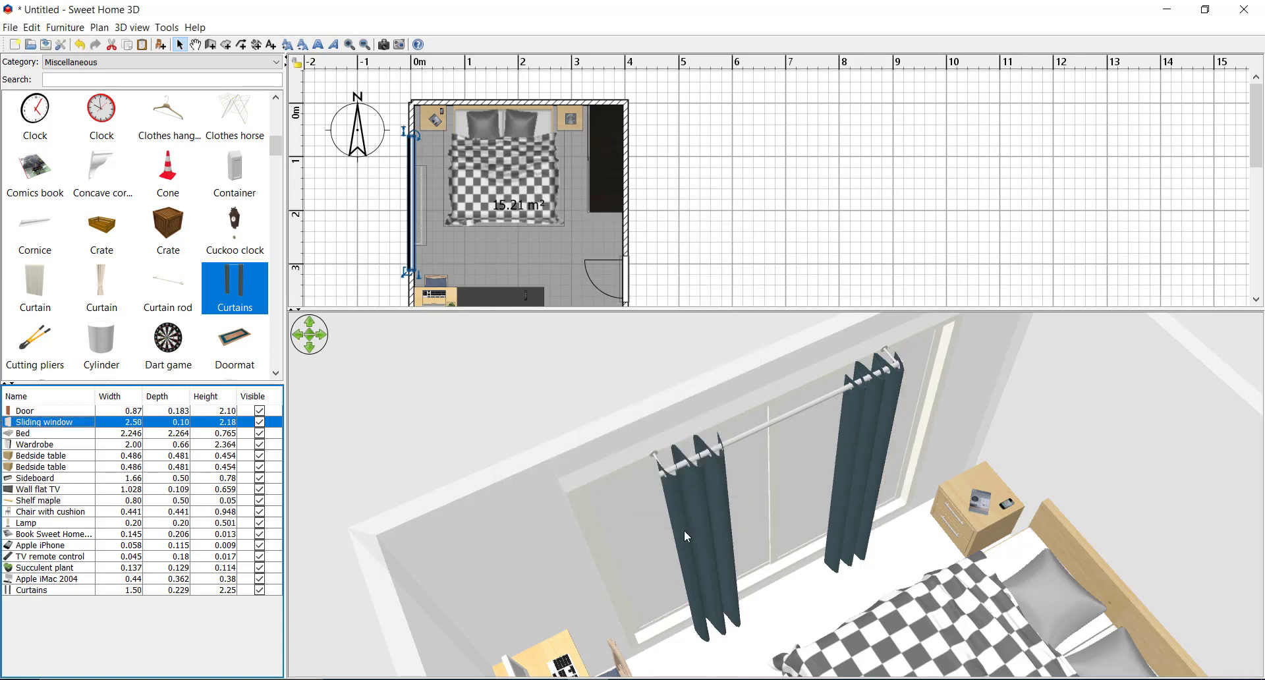
left_click_drag(684, 530, 649, 465)
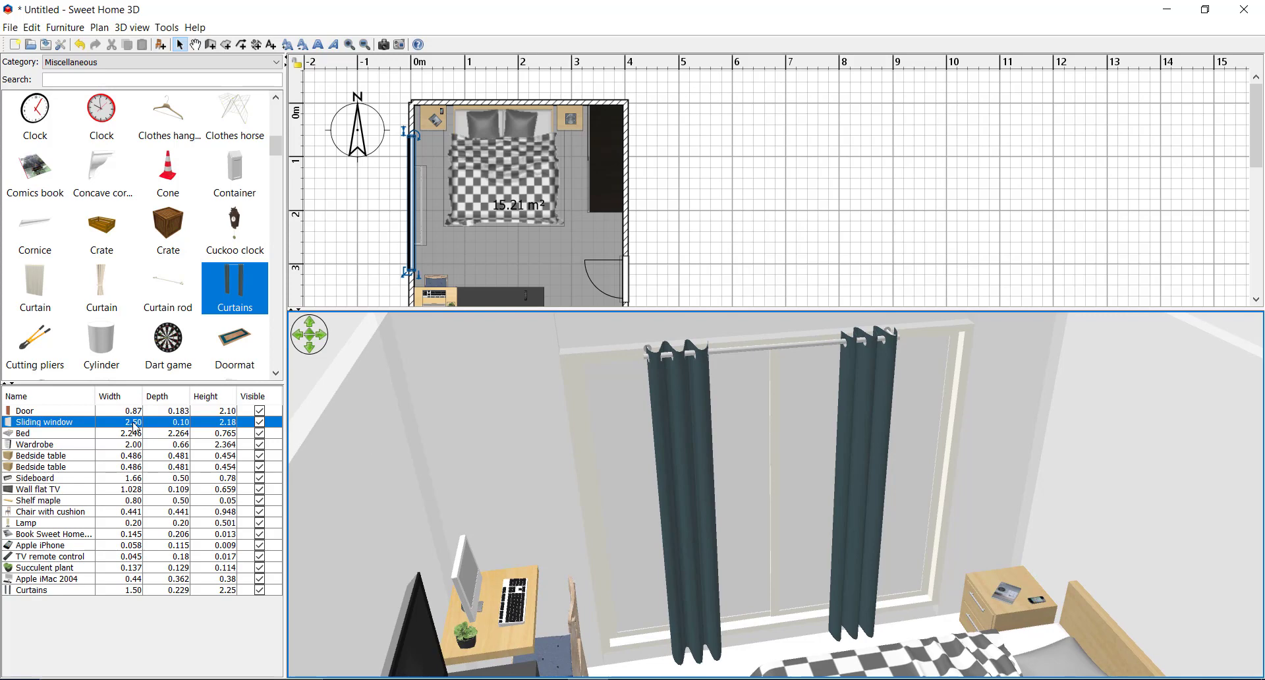
Step: Set the sliding window's height to 1.5 m
double_click(66, 423)
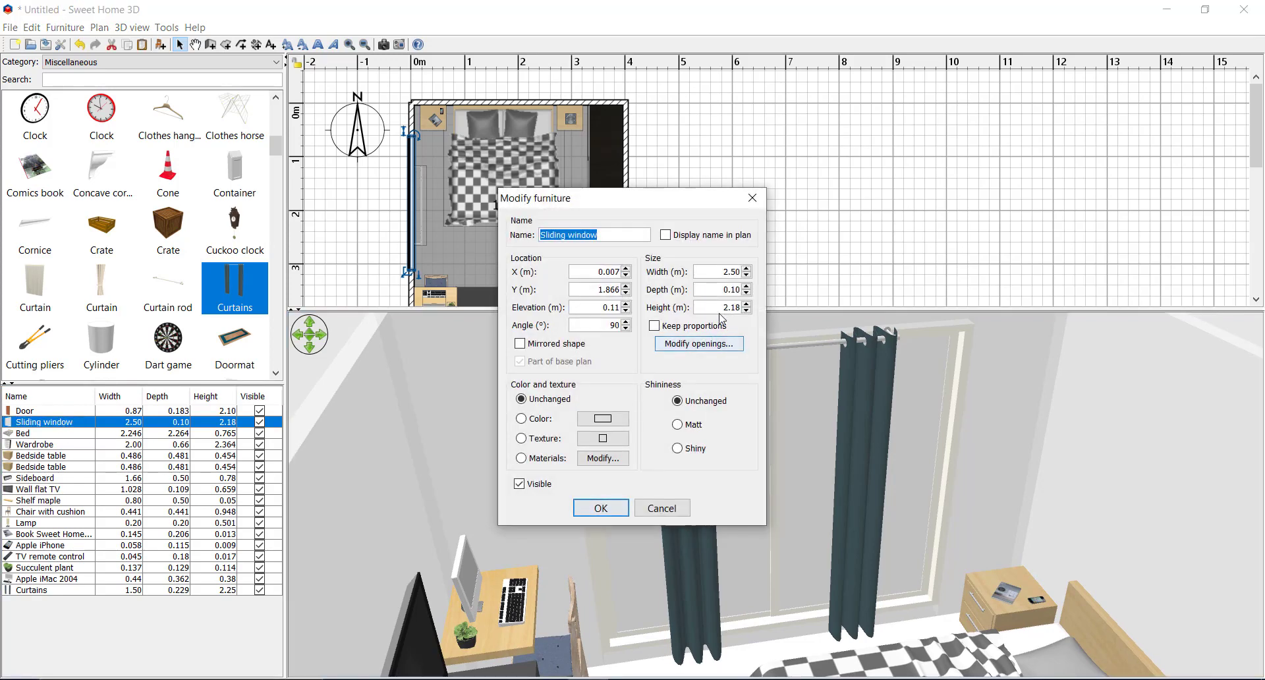
left_click(714, 307)
type("1.5")
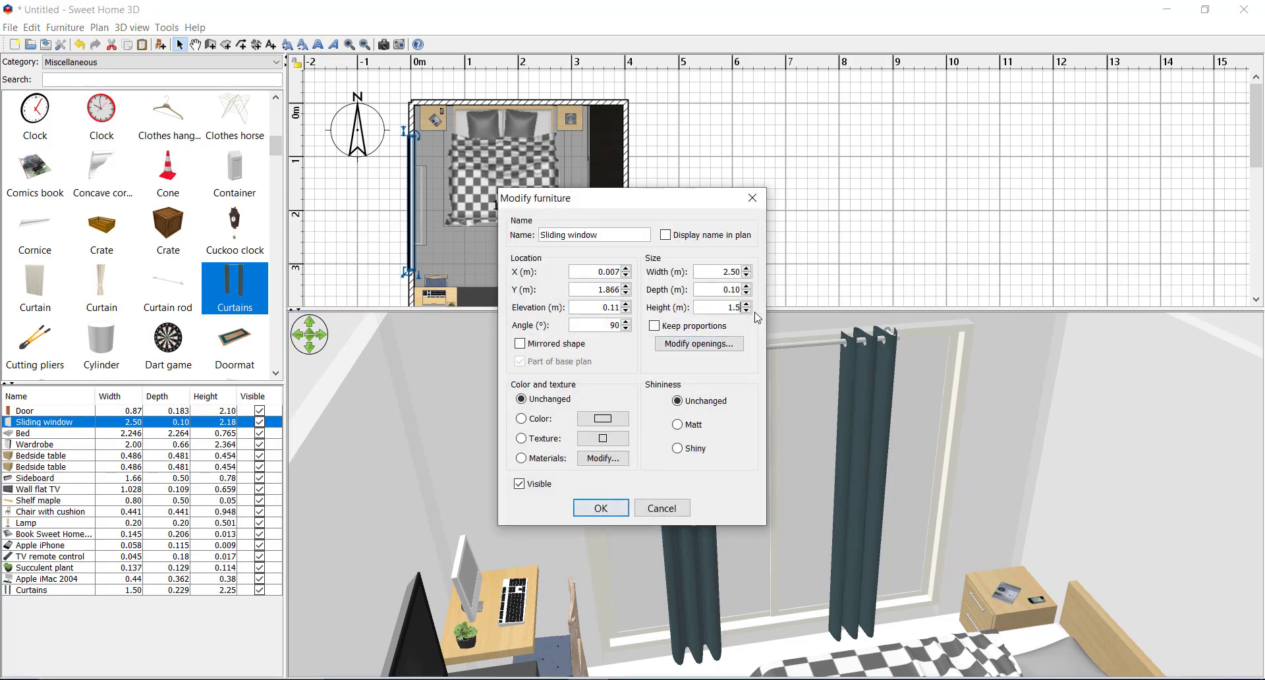
key("Return")
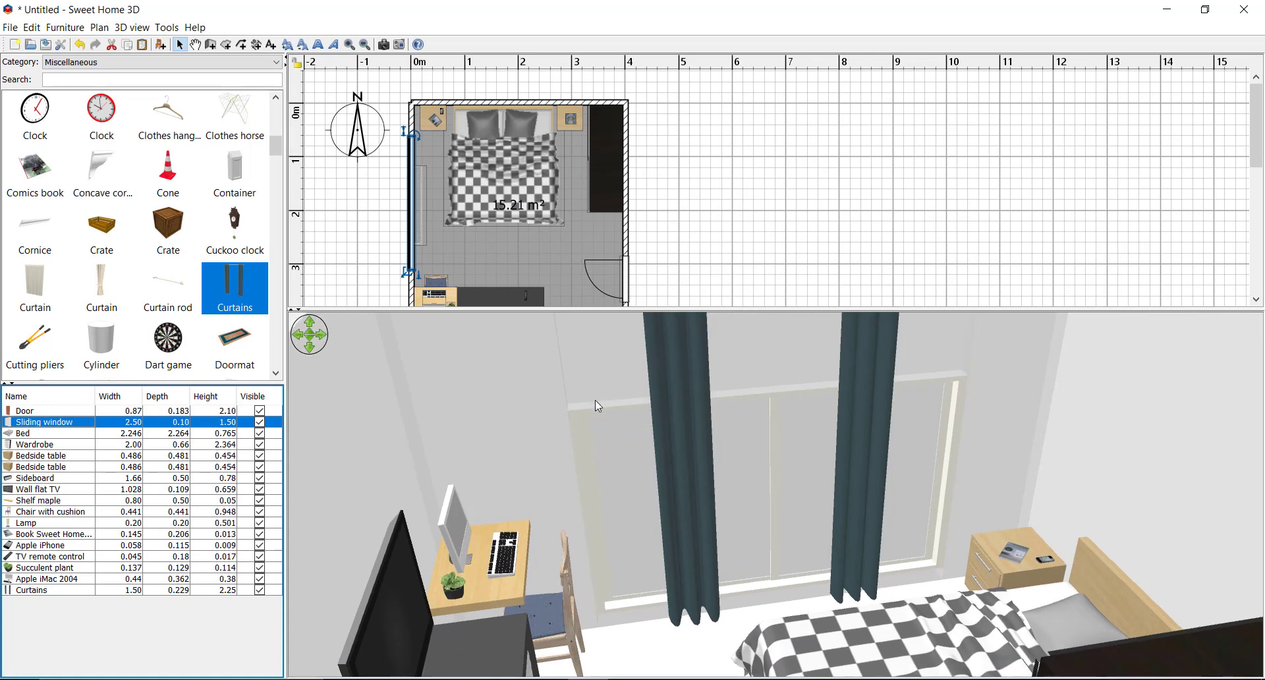
Step: Raise the sliding window's elevation so that it sits higher in the west wall, behind the upper part of the curtains
left_click(615, 443)
scroll(602, 488, "down", 5)
left_click_drag(602, 488, 808, 470)
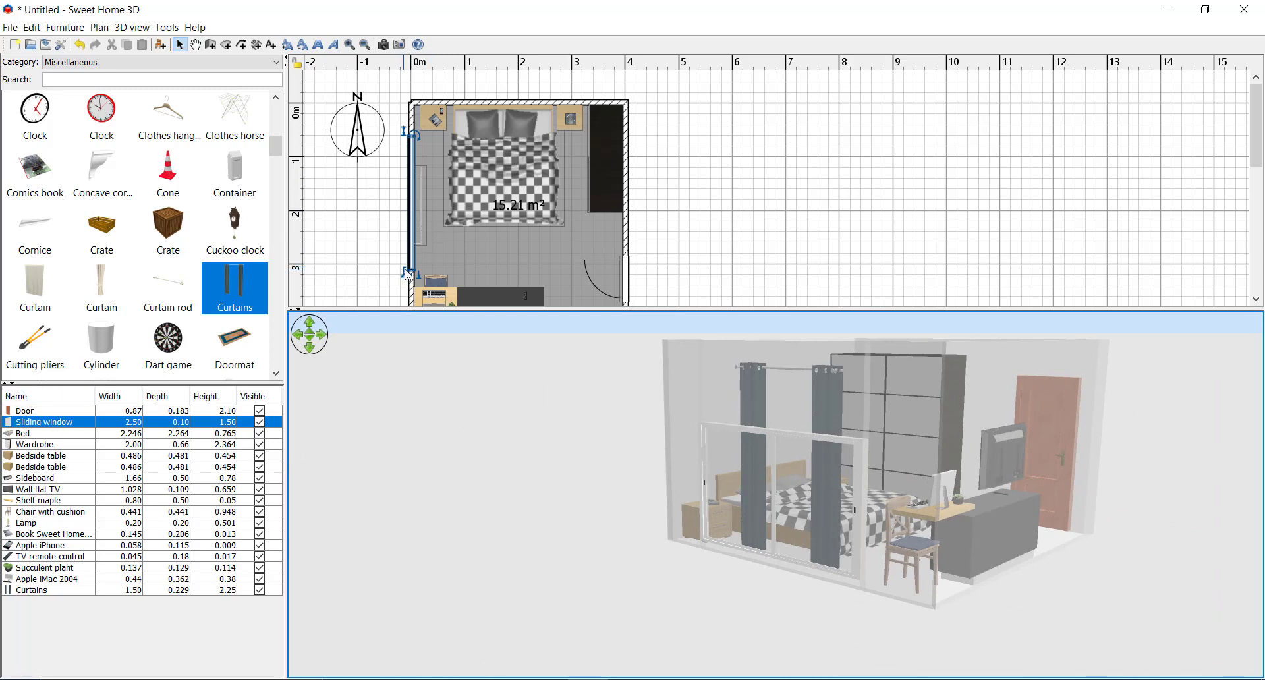
left_click_drag(412, 271, 412, 230)
left_click_drag(721, 465, 652, 493)
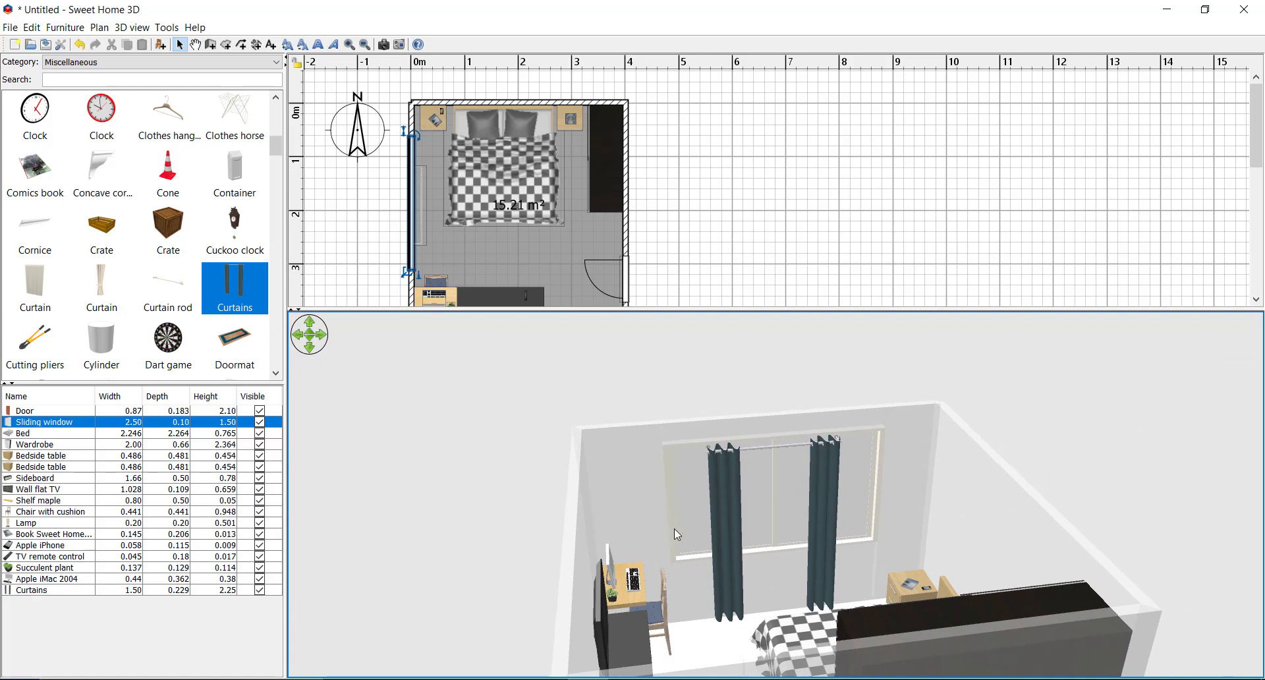
left_click_drag(674, 529, 670, 566)
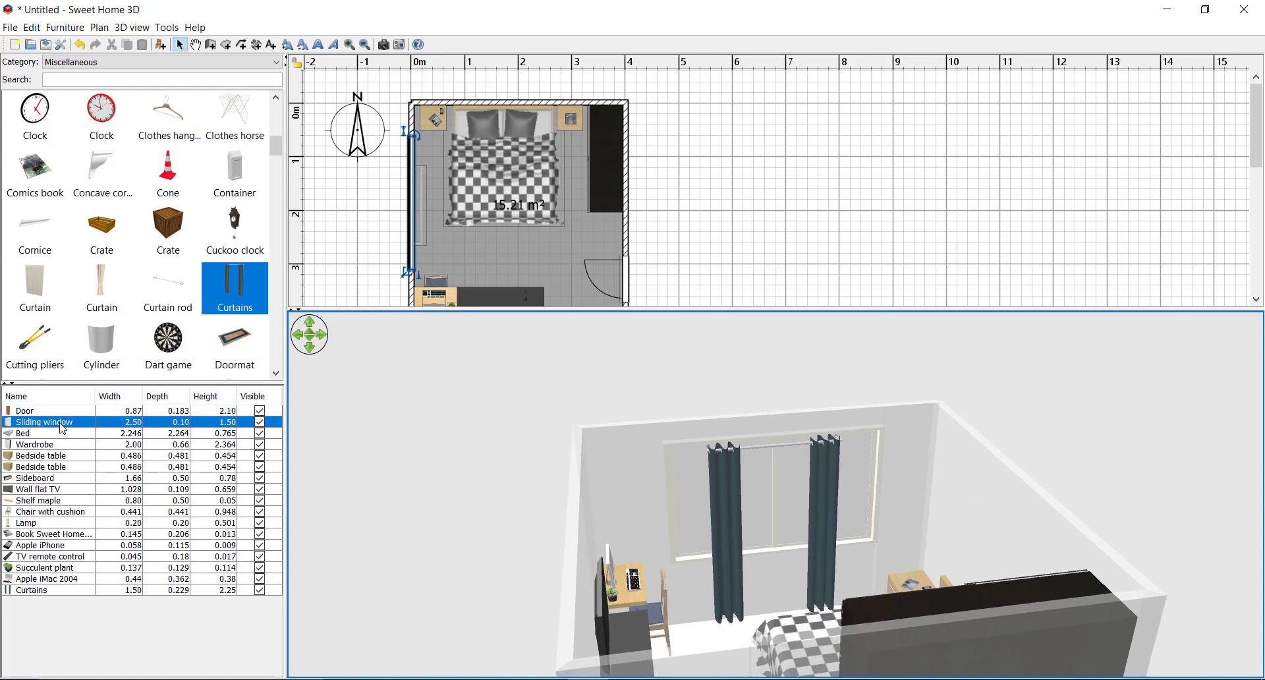
Step: Sort the furniture list by name and set the curtains' width to 2.5 m to match the window
left_click_drag(752, 529, 668, 521)
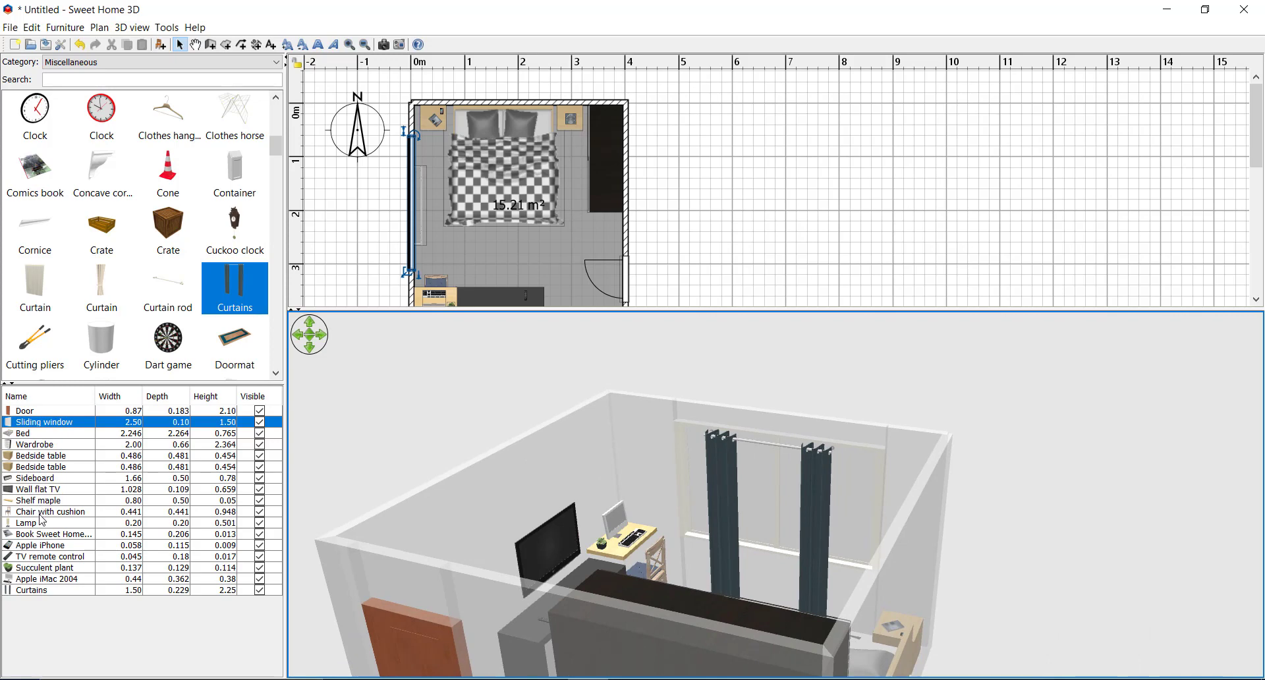
left_click(48, 396)
double_click(46, 488)
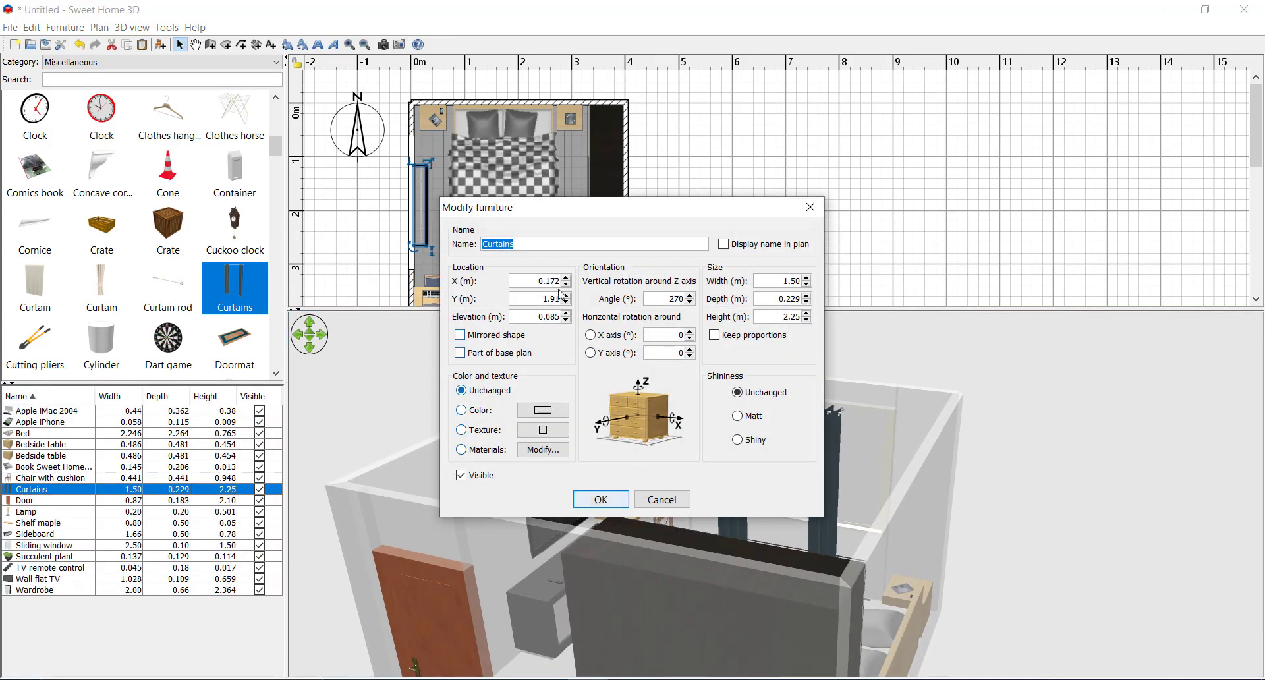
left_click_drag(624, 209, 754, 215)
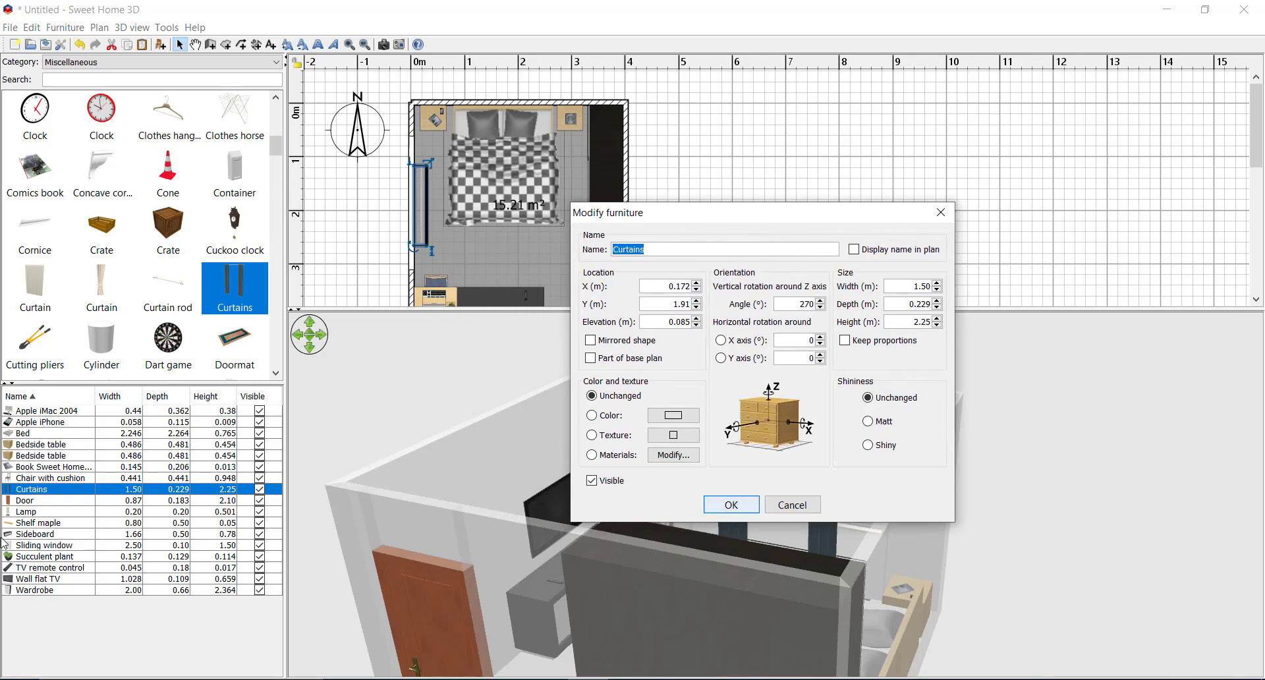
left_click(907, 284)
type("2")
key("Return")
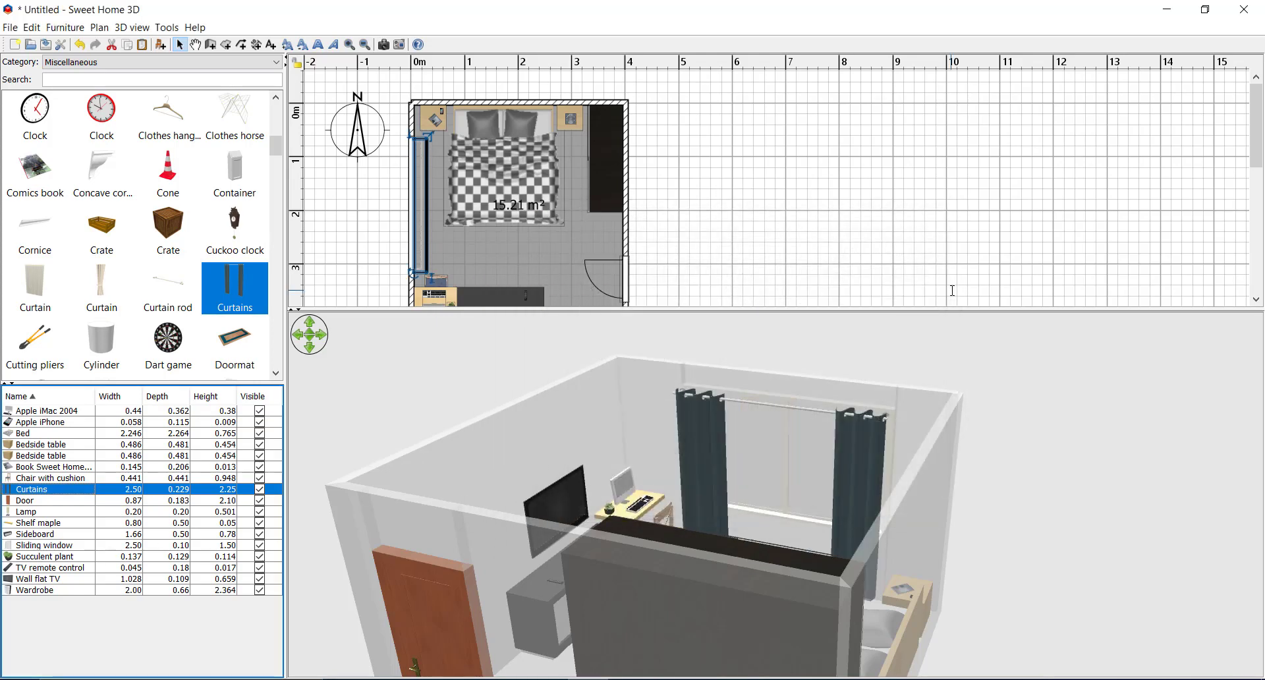
left_click_drag(805, 453, 774, 537)
scroll(784, 412, "up", 5)
scroll(785, 411, "down", 15)
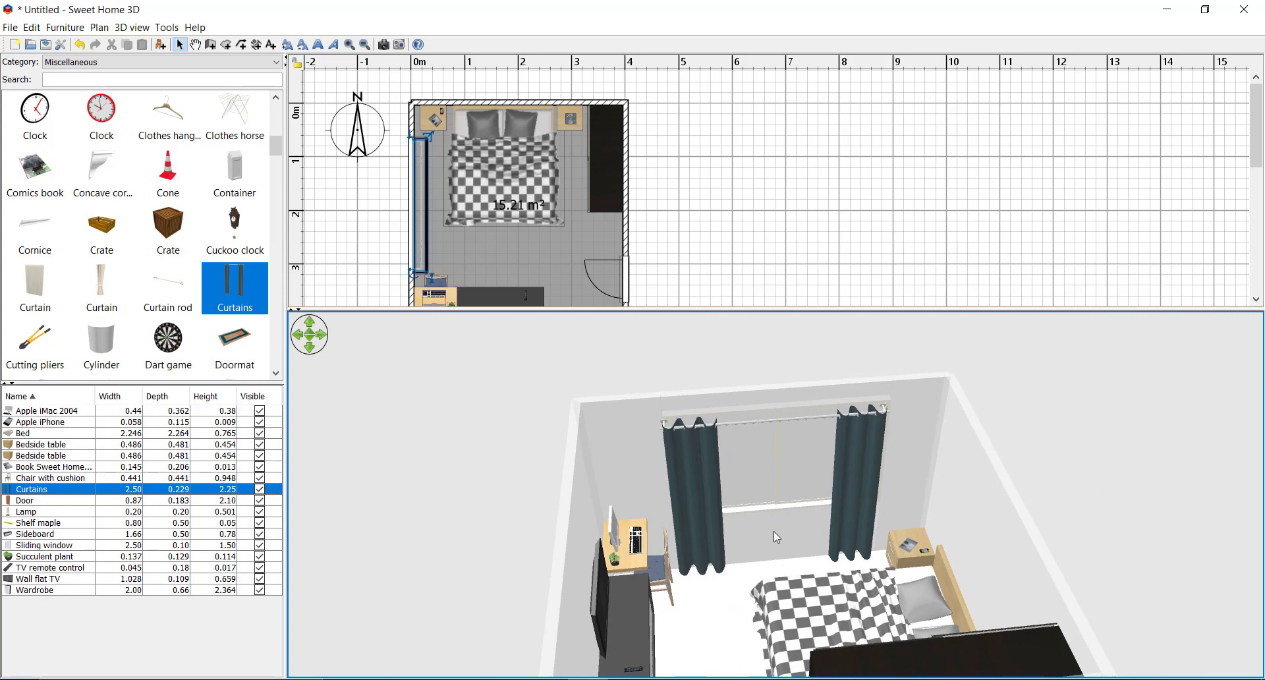
left_click_drag(773, 531, 664, 523)
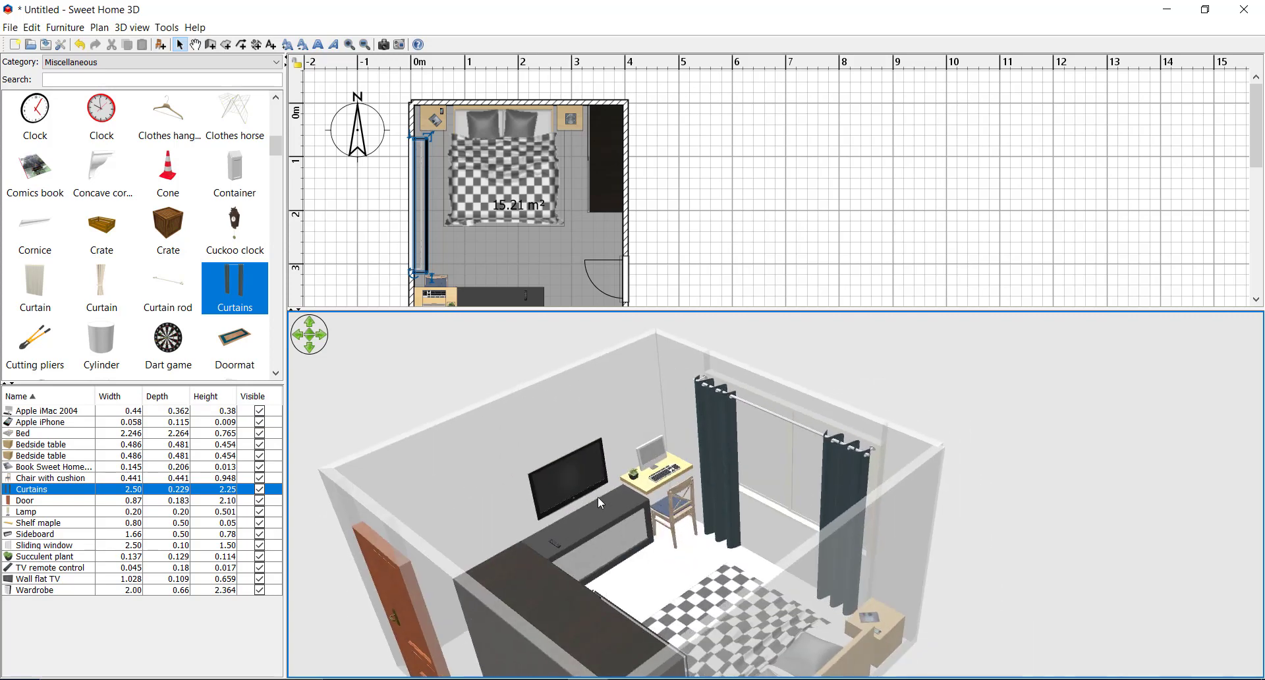
Step: Set the curtains' height to 1.8 m
left_click_drag(590, 496, 894, 504)
double_click(54, 491)
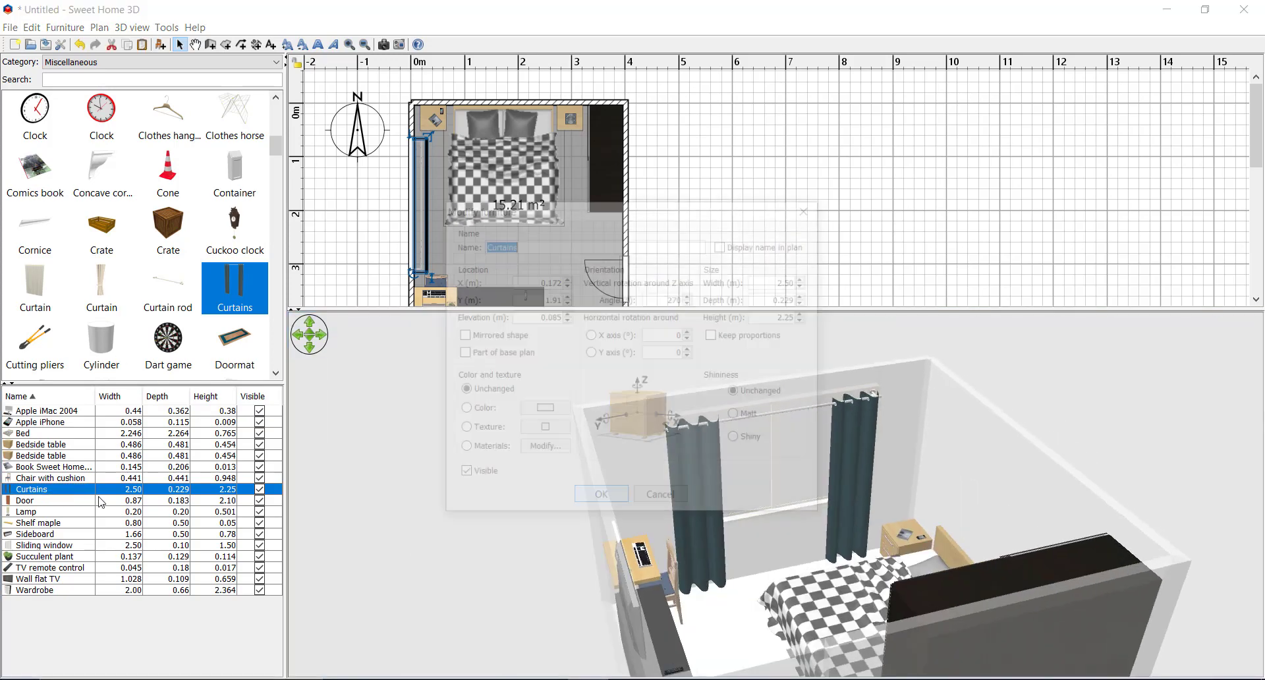
left_click(767, 316)
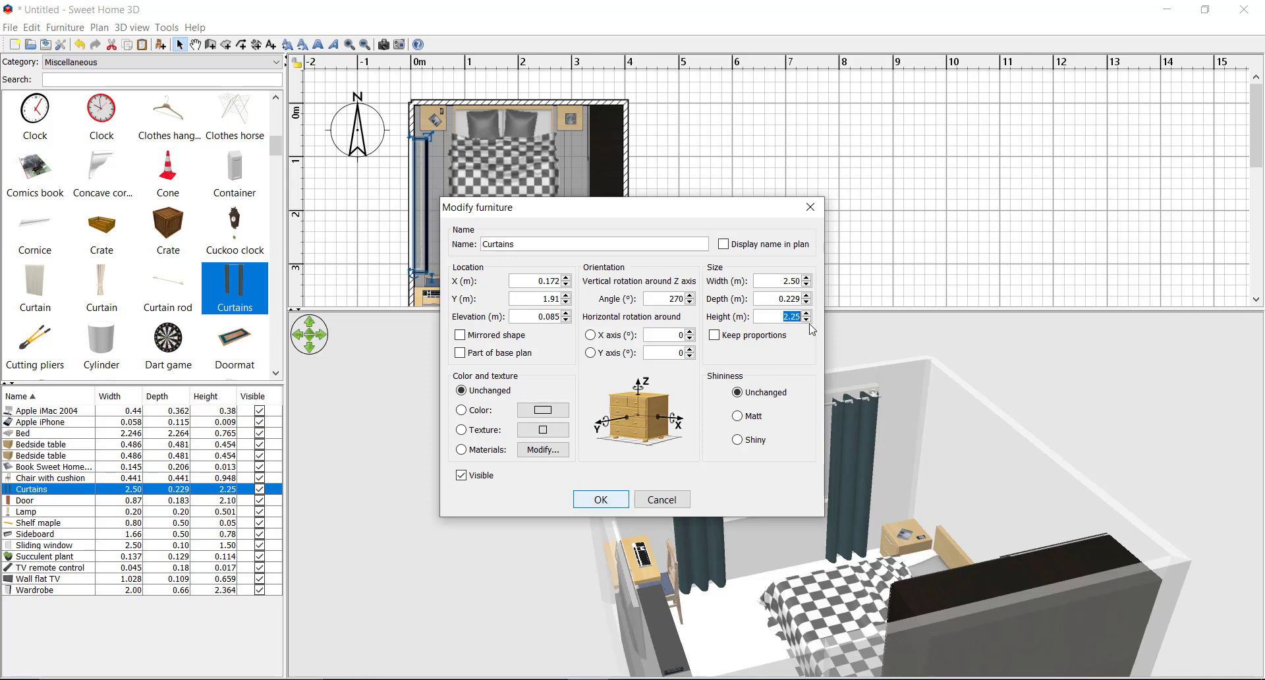
type("1.8")
key("Return")
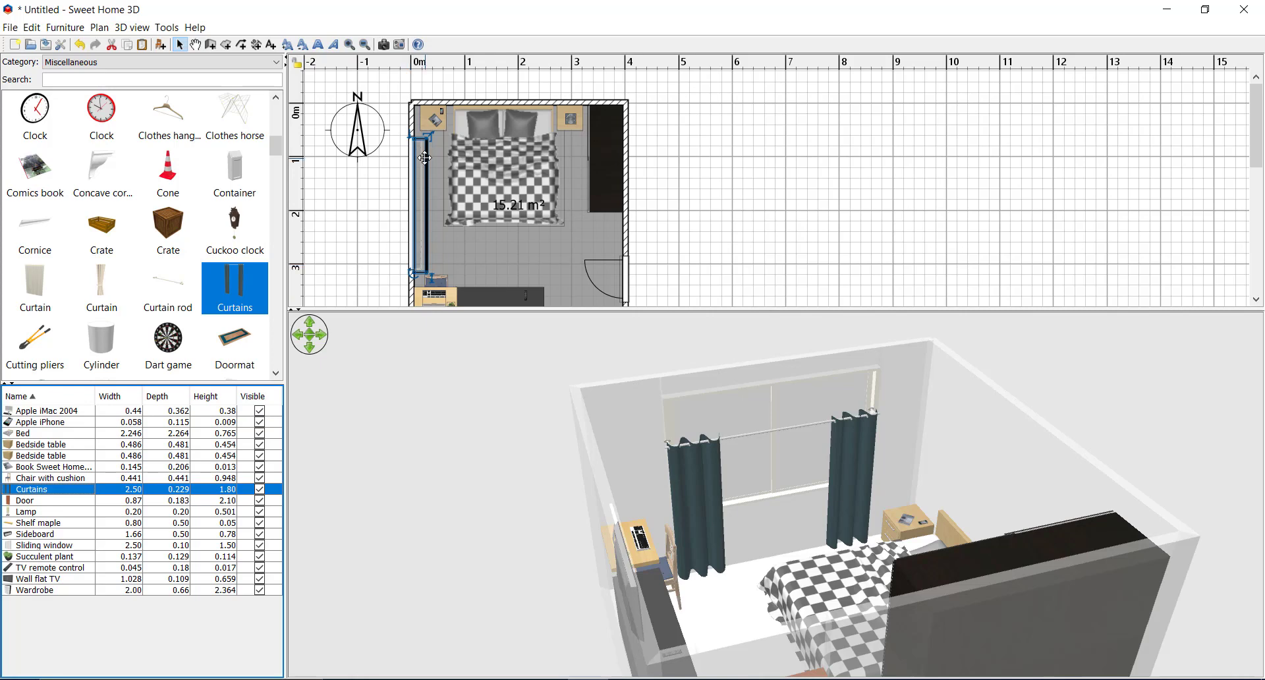
Step: Examine the resized curtains against the sliding window, and check the bed, wardrobe and door from several angles and from above
left_click_drag(584, 309, 584, 320)
scroll(686, 481, "down", 2)
scroll(692, 481, "up", 6)
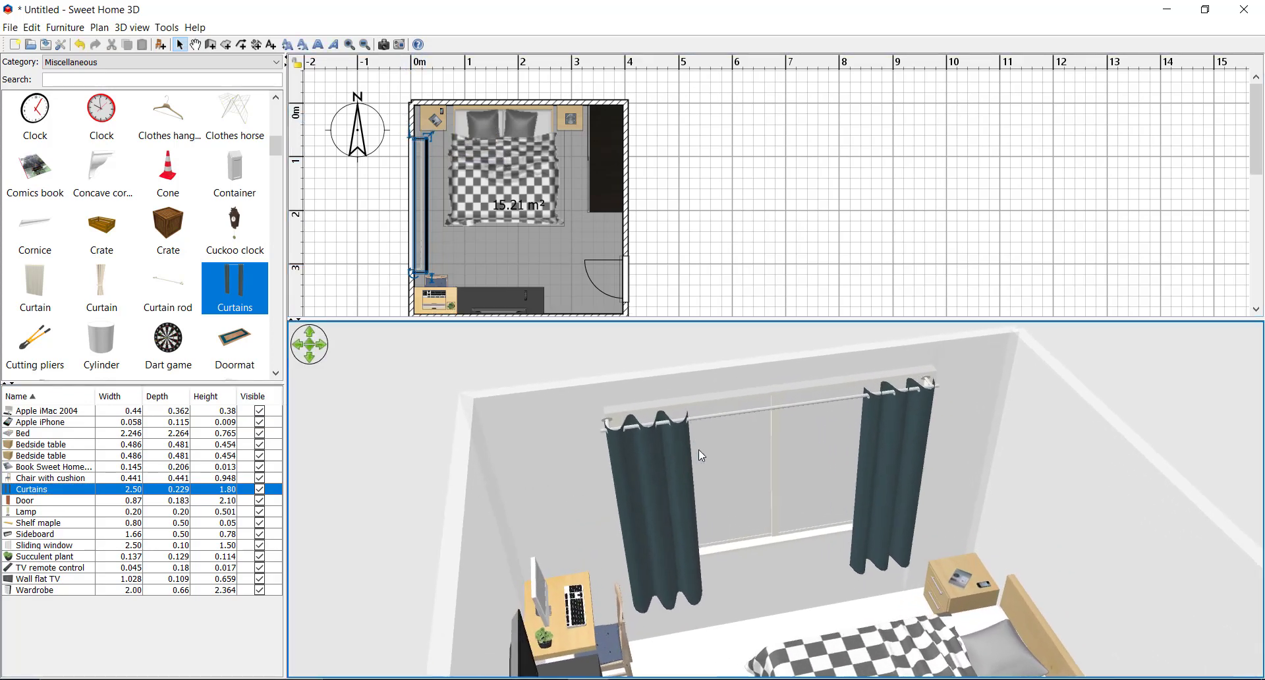
left_click_drag(699, 449, 197, 445)
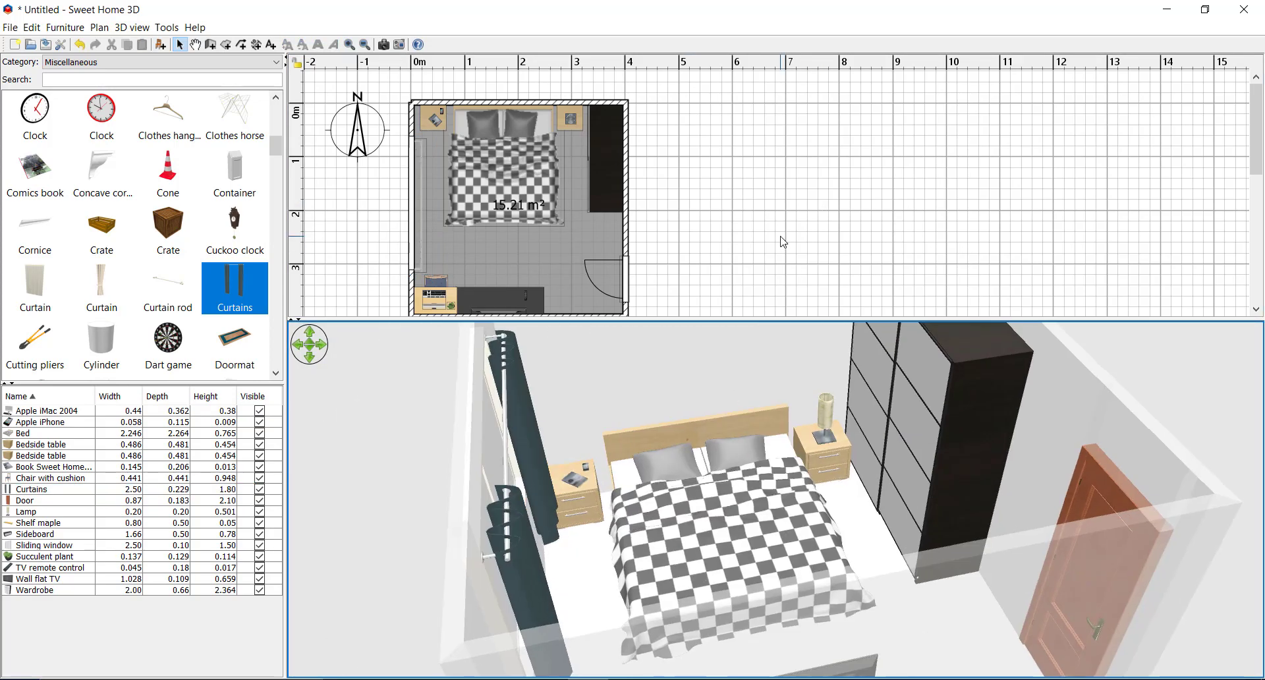
left_click(782, 242)
left_click_drag(715, 318, 715, 211)
left_click_drag(654, 345, 625, 393)
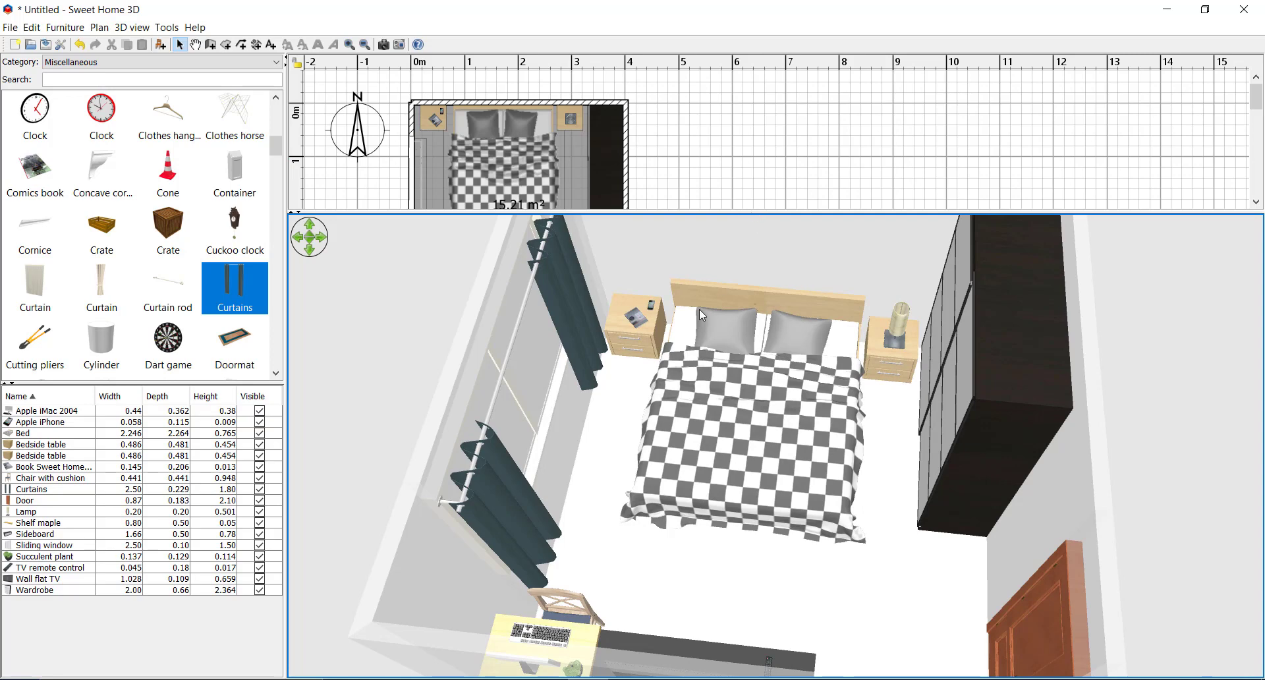
left_click_drag(702, 315, 700, 342)
Step: Search all furniture categories for "pic" and hang the black-and-white building picture on the north wall above the bed
left_click(79, 63)
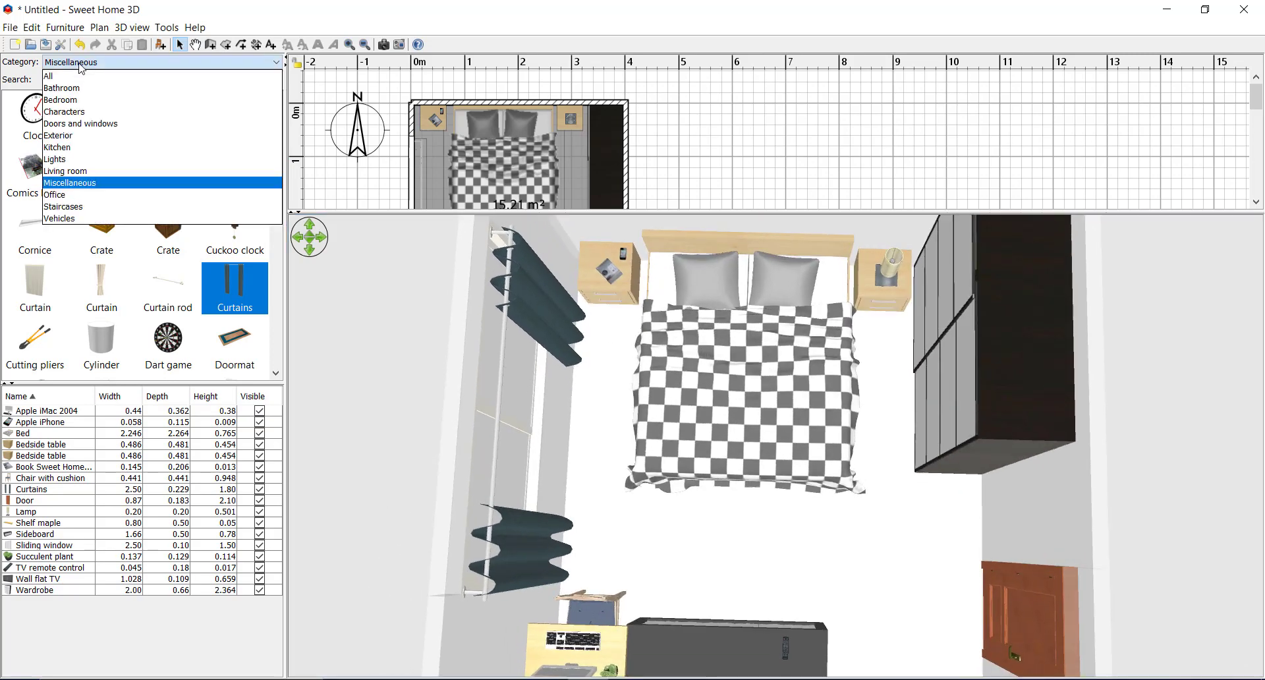
left_click(76, 80)
type("pic")
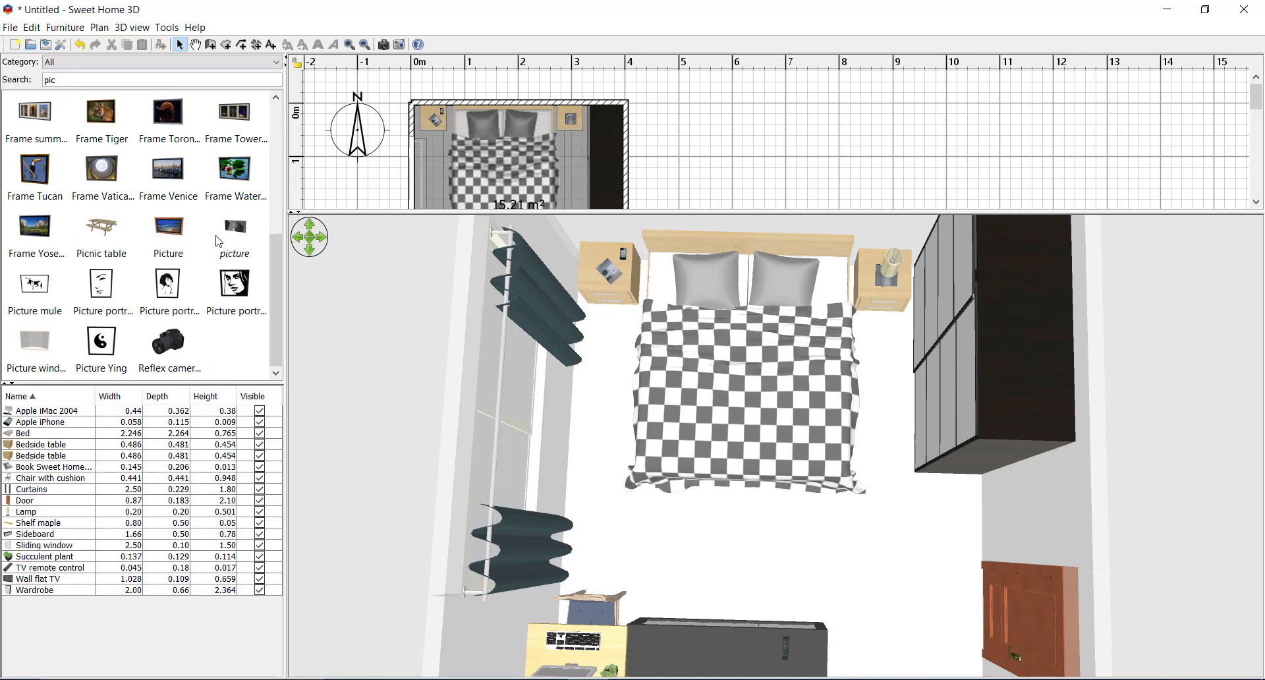
left_click(218, 241)
left_click_drag(228, 238, 475, 105)
Step: Set the picture's width to 2 m and its height to 1 m
scroll(717, 395, "up", 6)
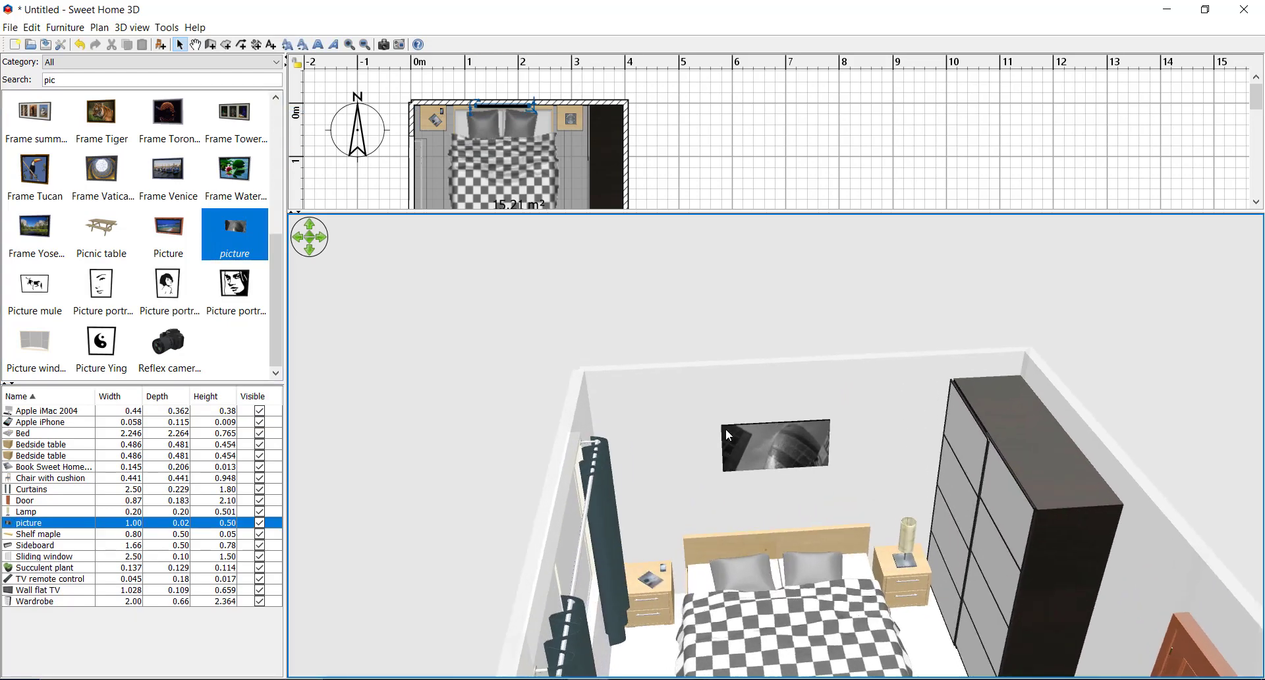
left_click_drag(721, 427, 724, 434)
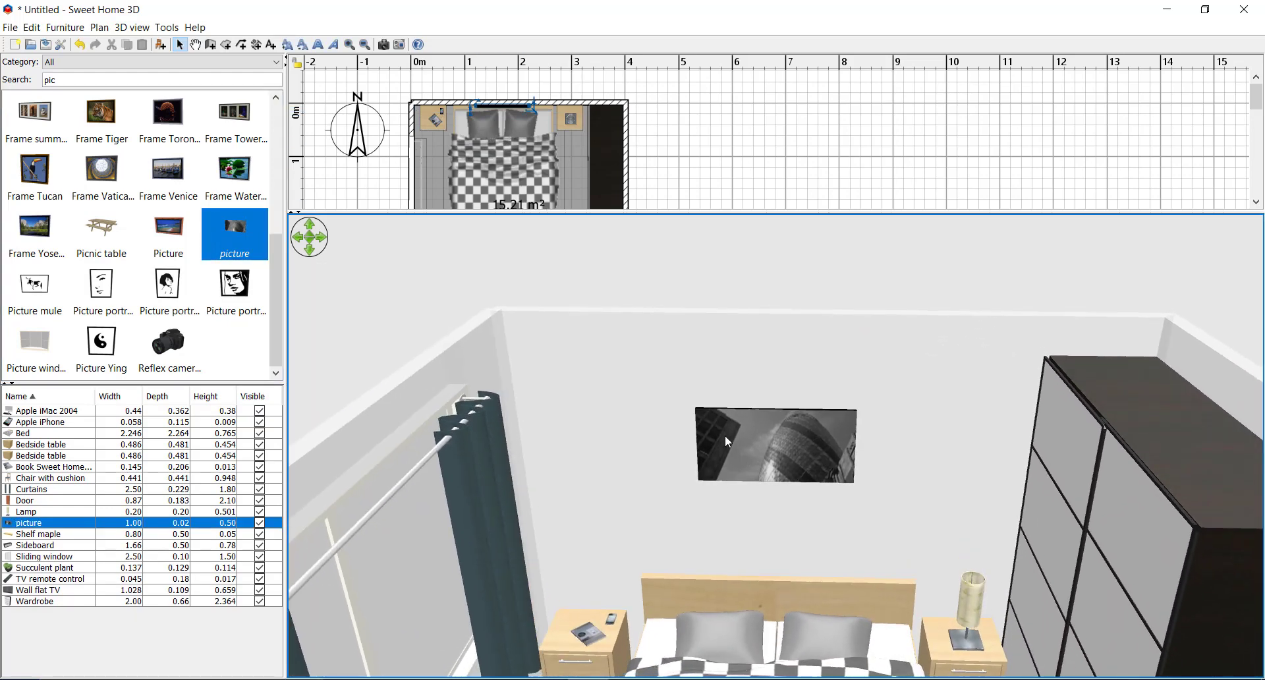
double_click(64, 524)
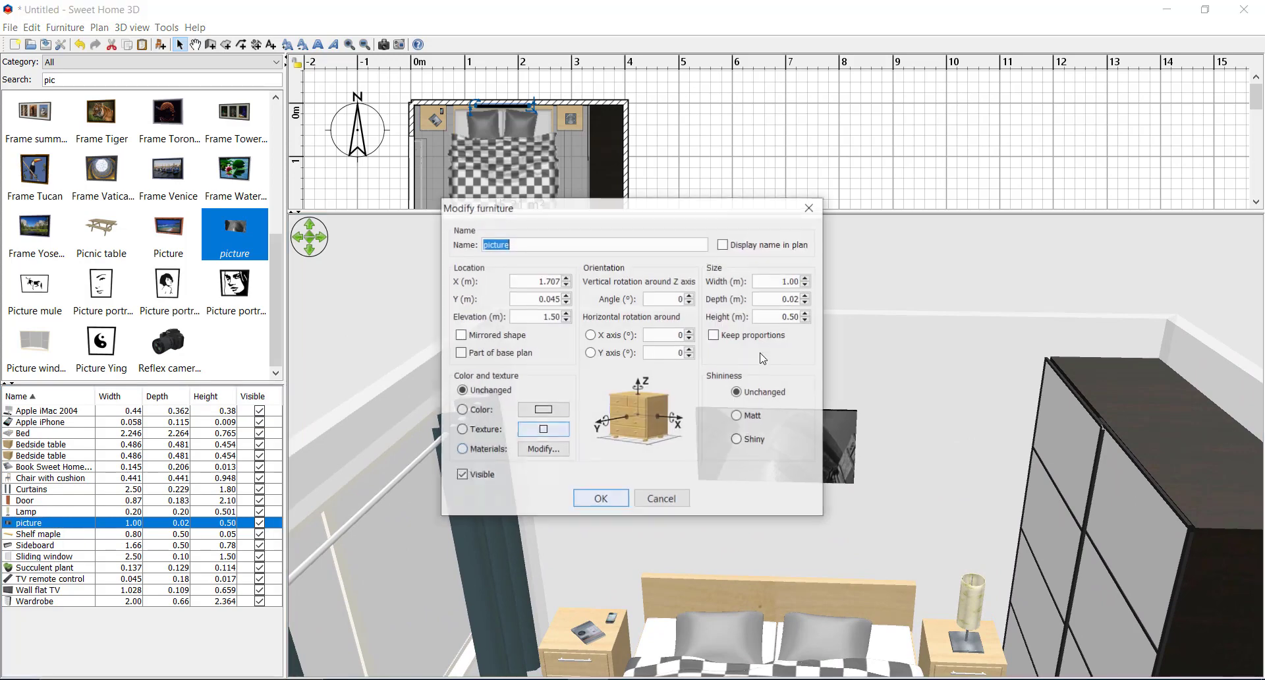
left_click(790, 281)
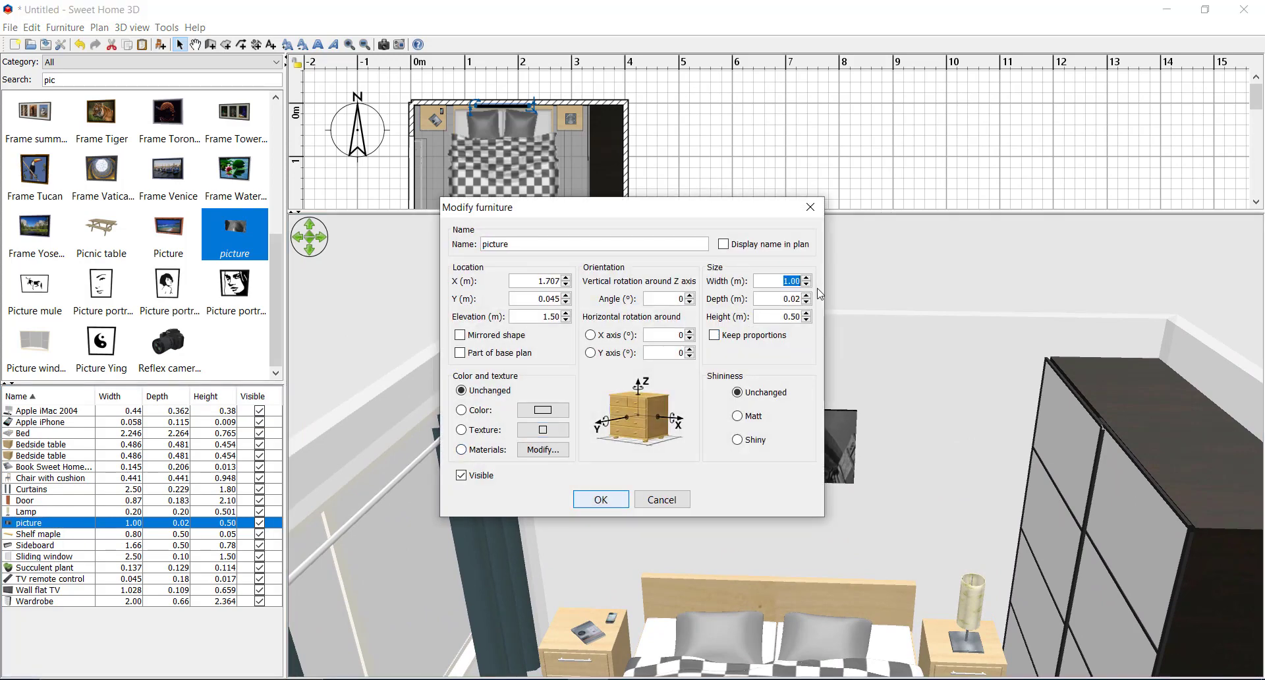
type("2")
double_click(790, 317)
type("1")
left_click(600, 499)
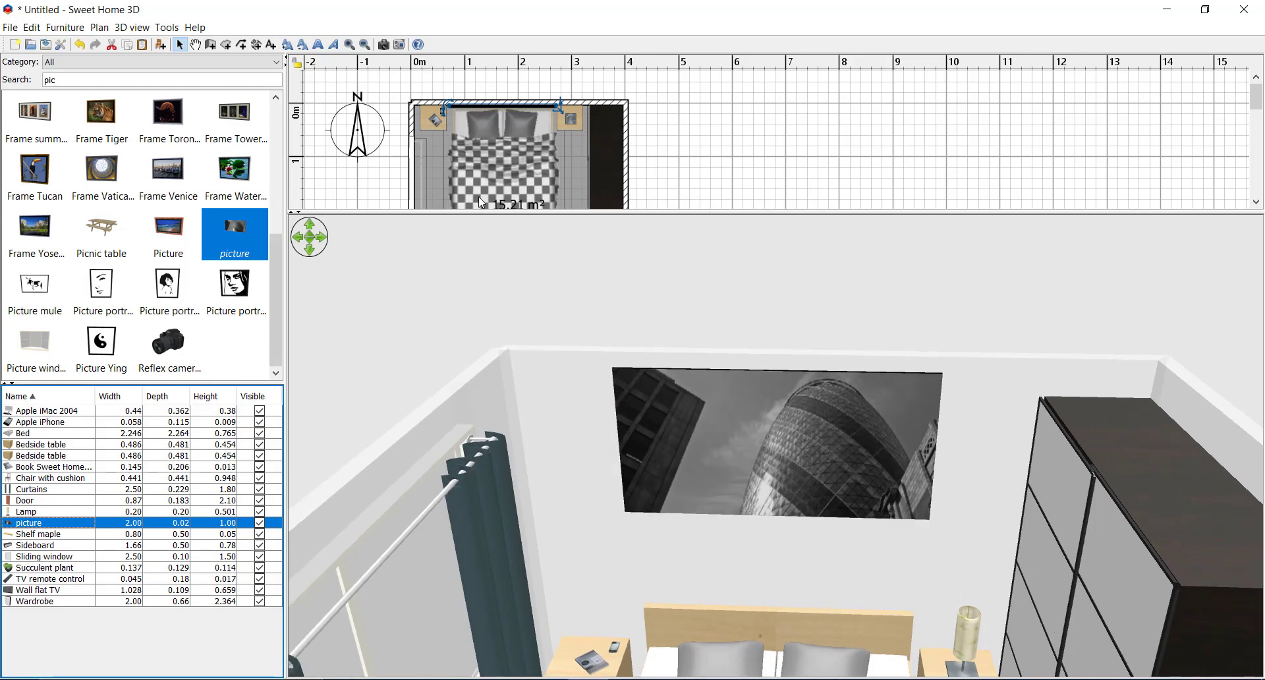
Step: Lower the picture's elevation so that it hangs closer to the bed's headboard, and check the whole room
left_click_drag(554, 104, 555, 123)
left_click_drag(739, 458, 744, 484)
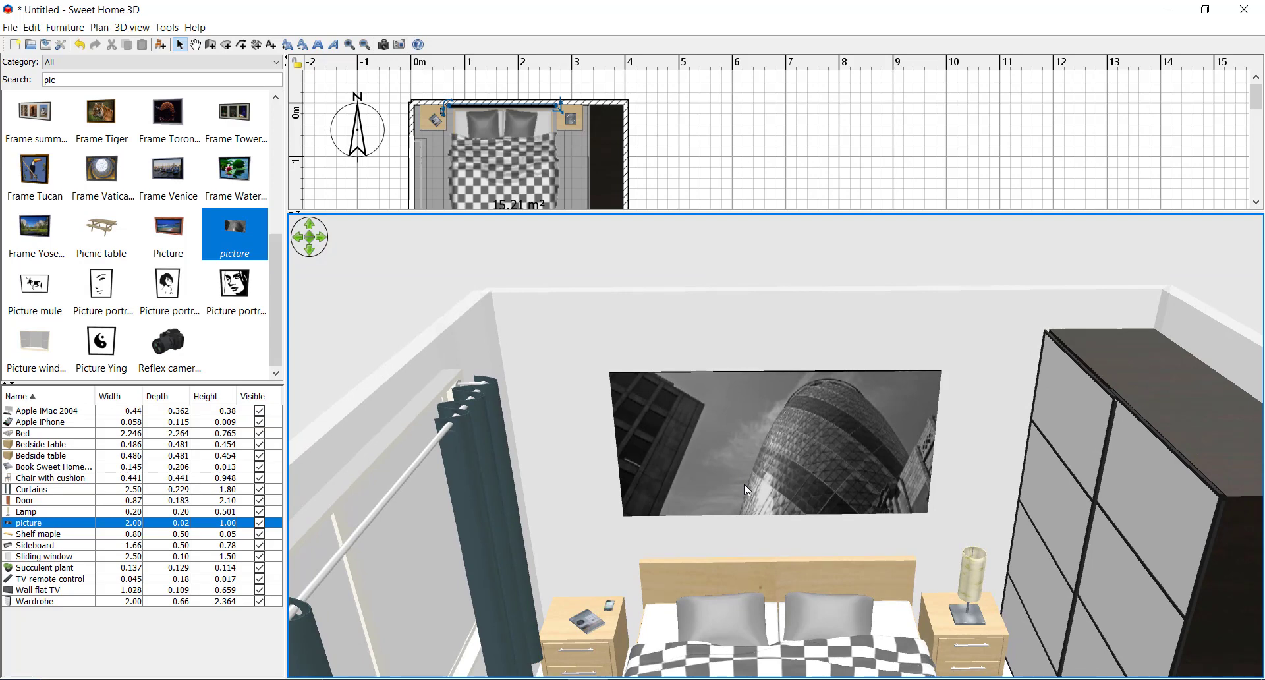
left_click(756, 160)
left_click_drag(726, 320, 741, 436)
scroll(734, 274, "down", 5)
scroll(722, 359, "up", 5)
scroll(717, 369, "down", 4)
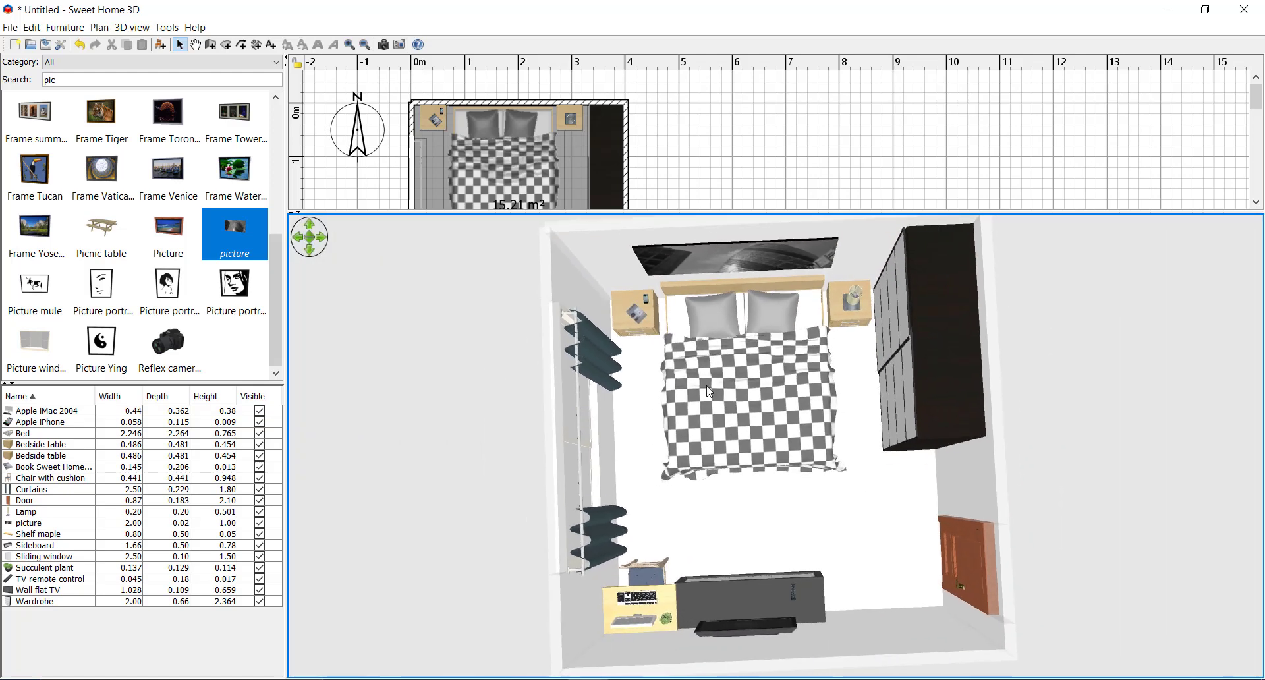
left_click_drag(718, 382, 708, 321)
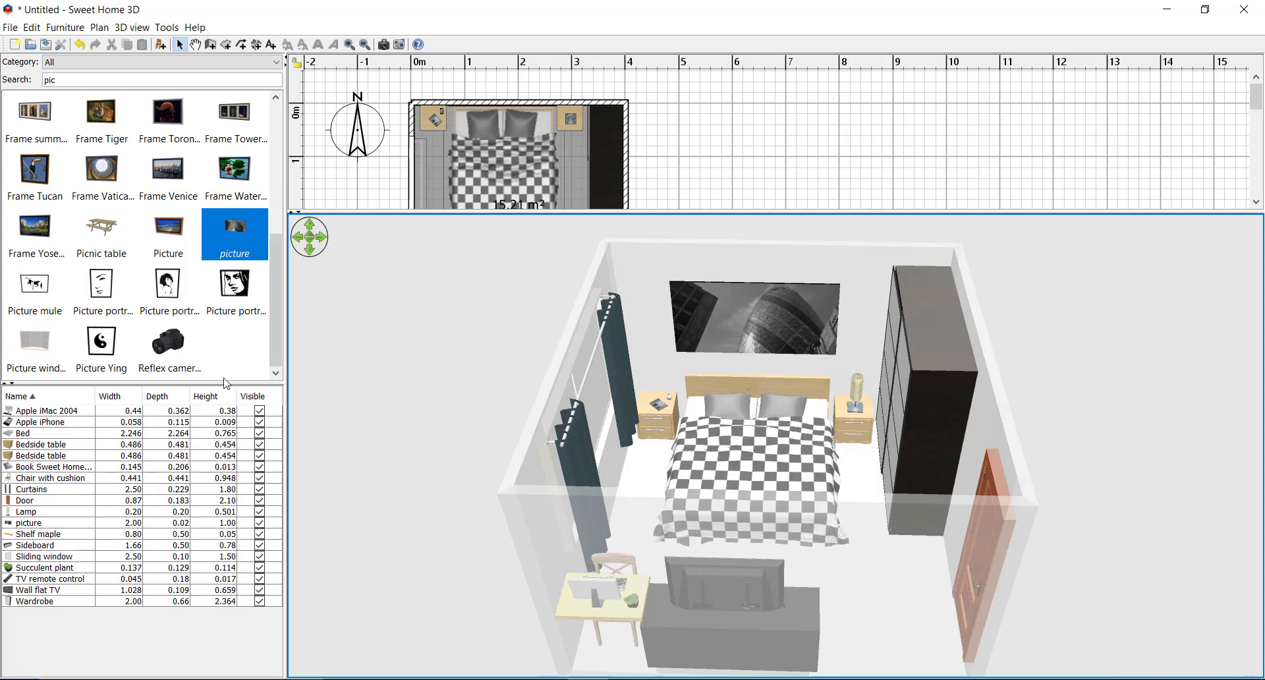
Step: Search the furniture catalog for "box" and place the plain grey Box on the bed at about X 2.17 m, Y 1.57 m
left_click(57, 82)
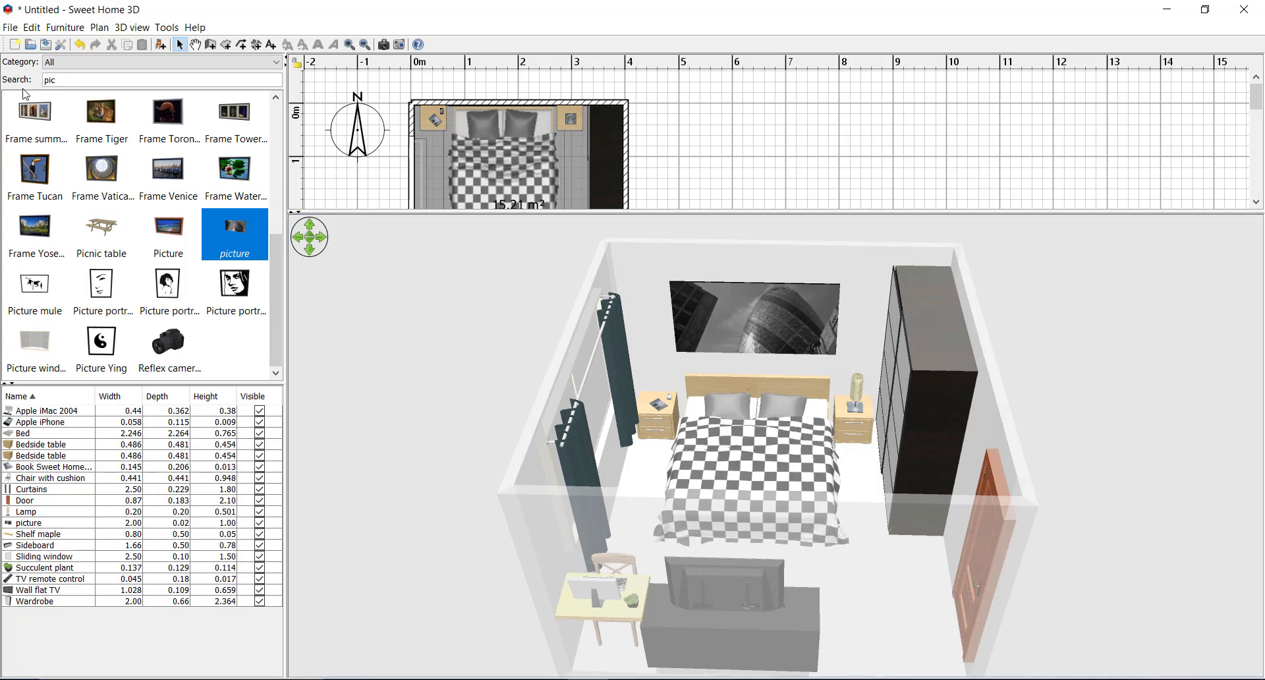
key("BackSpace")
key("BackSpace")
key("BackSpace")
type("box")
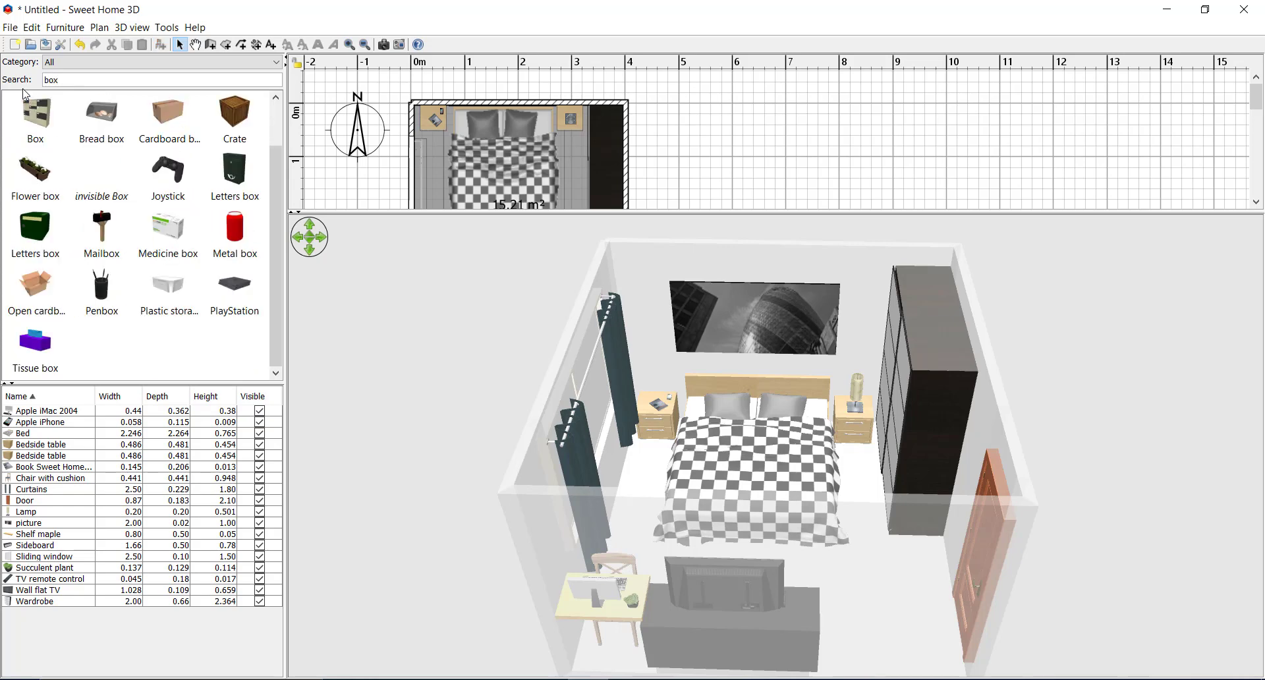
left_click(102, 115)
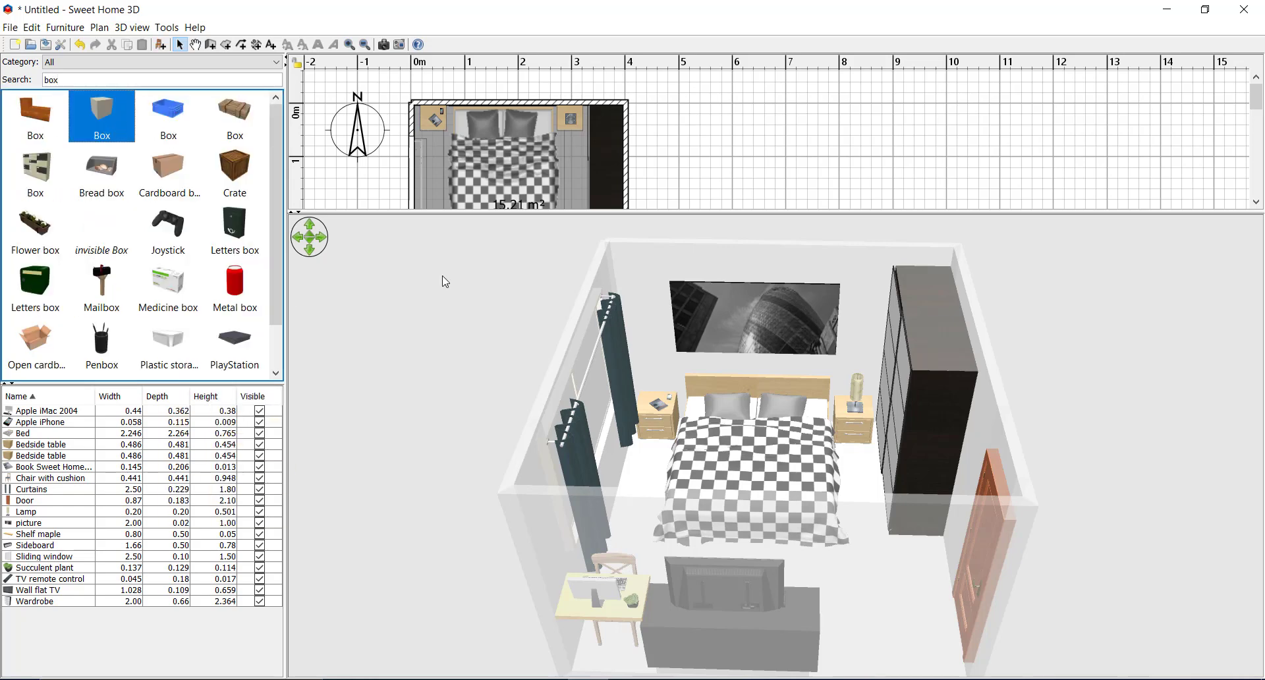
left_click_drag(427, 211, 409, 257)
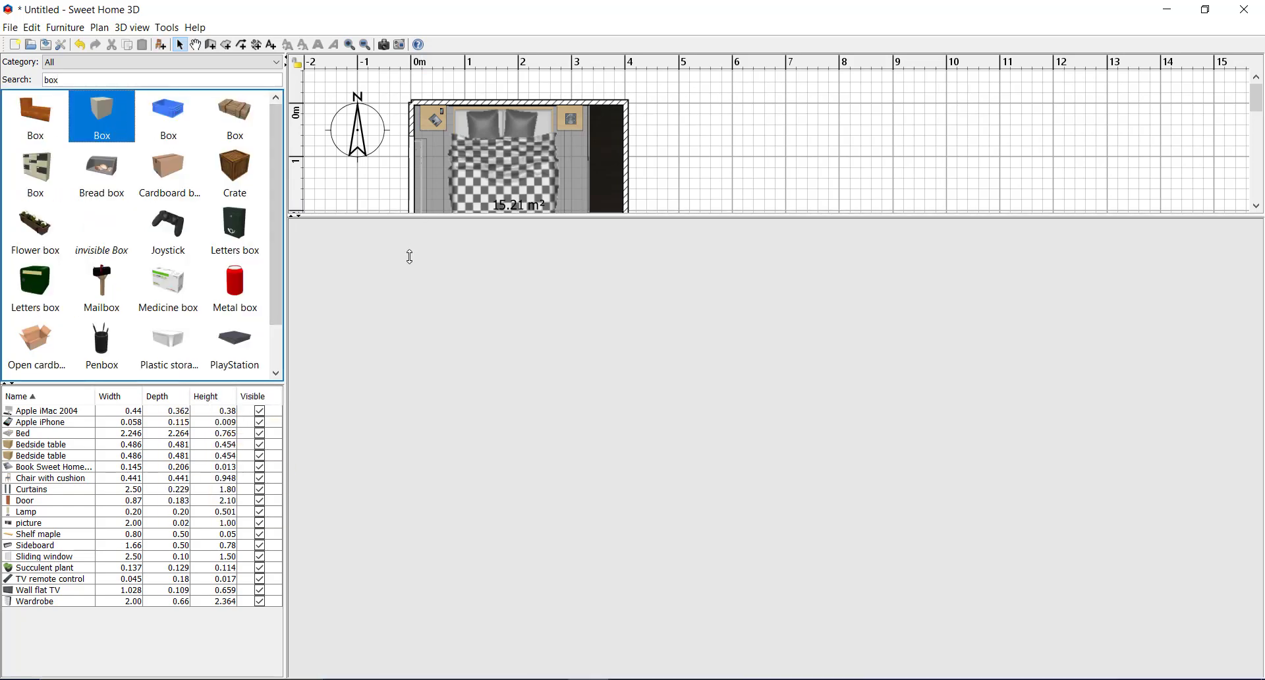
left_click_drag(116, 122, 504, 163)
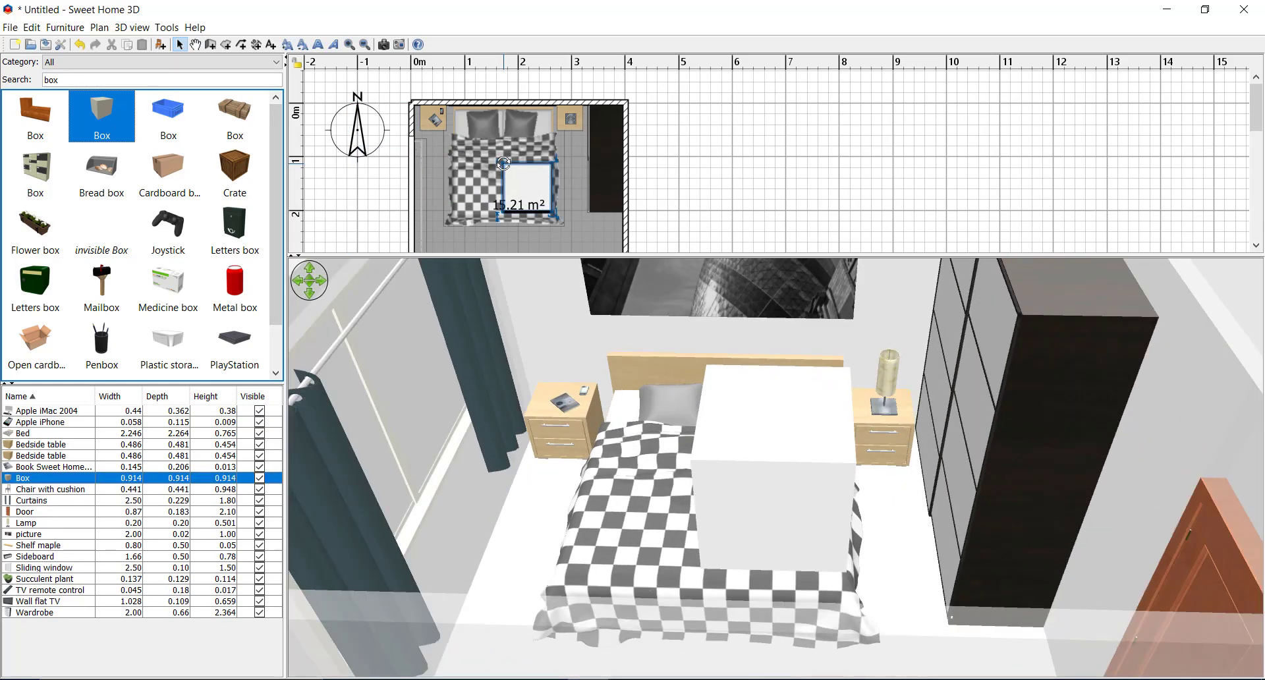
Step: Resize the box to 4 m wide, 0.02 m deep and 0.3 m high
double_click(524, 184)
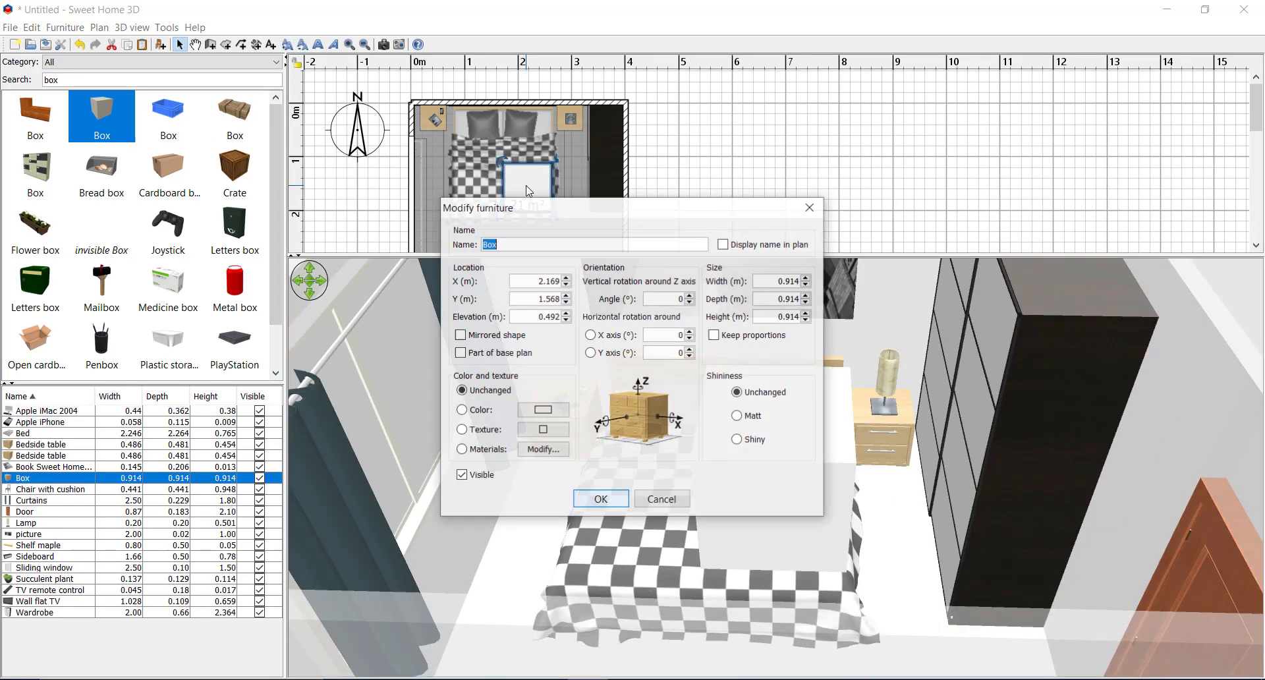
left_click_drag(607, 216, 598, 240)
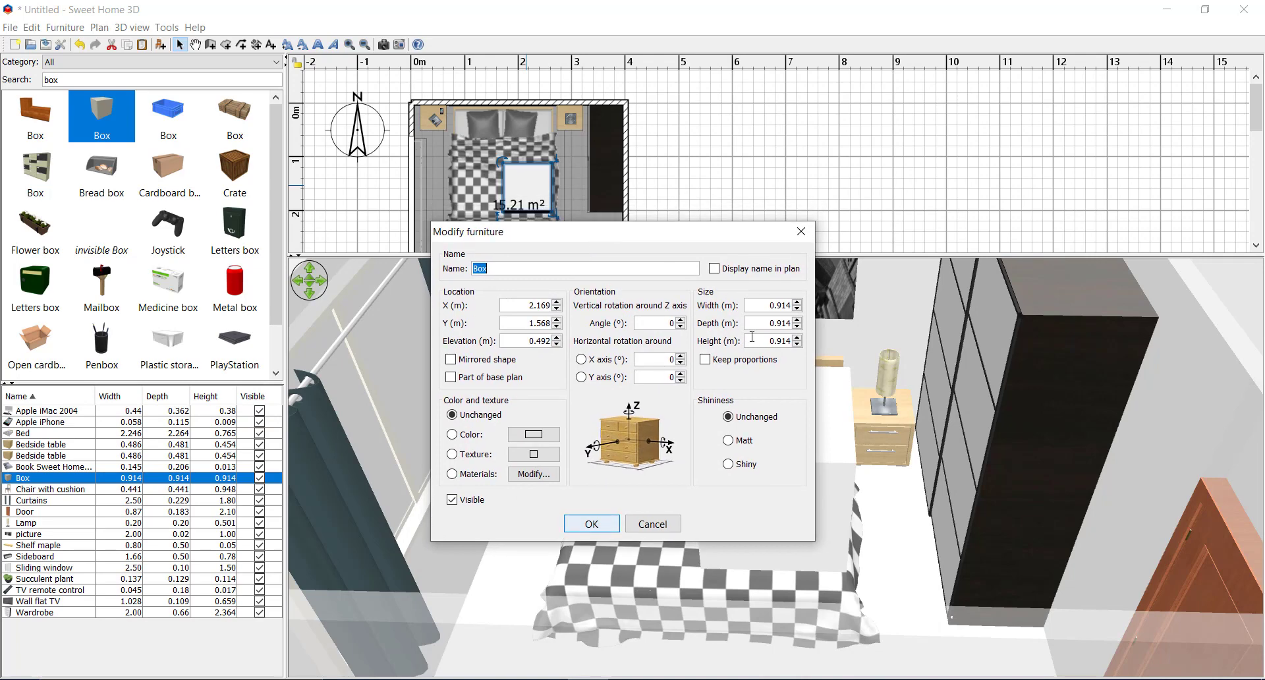
left_click(763, 306)
type("4")
left_click(763, 323)
type("0.02")
left_click(767, 341)
type("0.3")
left_click(591, 524)
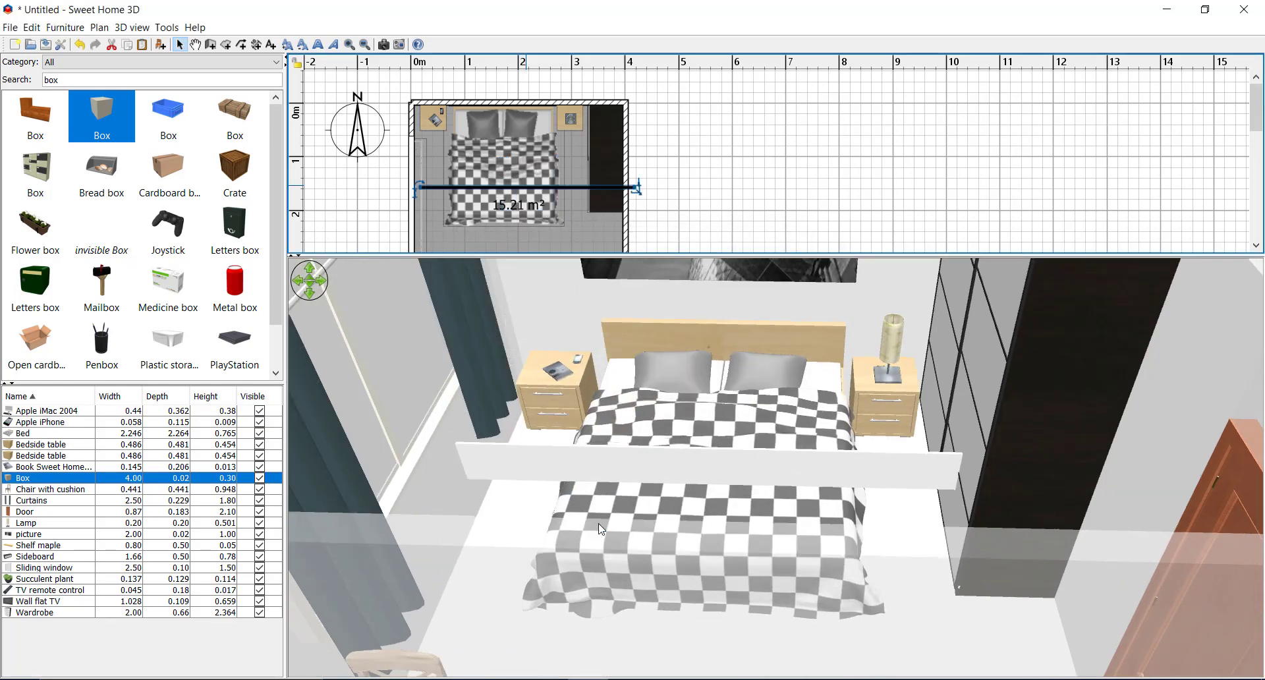
Step: Move the long thin box beside the north wall, centred at about X 2.06 m and Y 0.19 m
left_click_drag(605, 448, 685, 603)
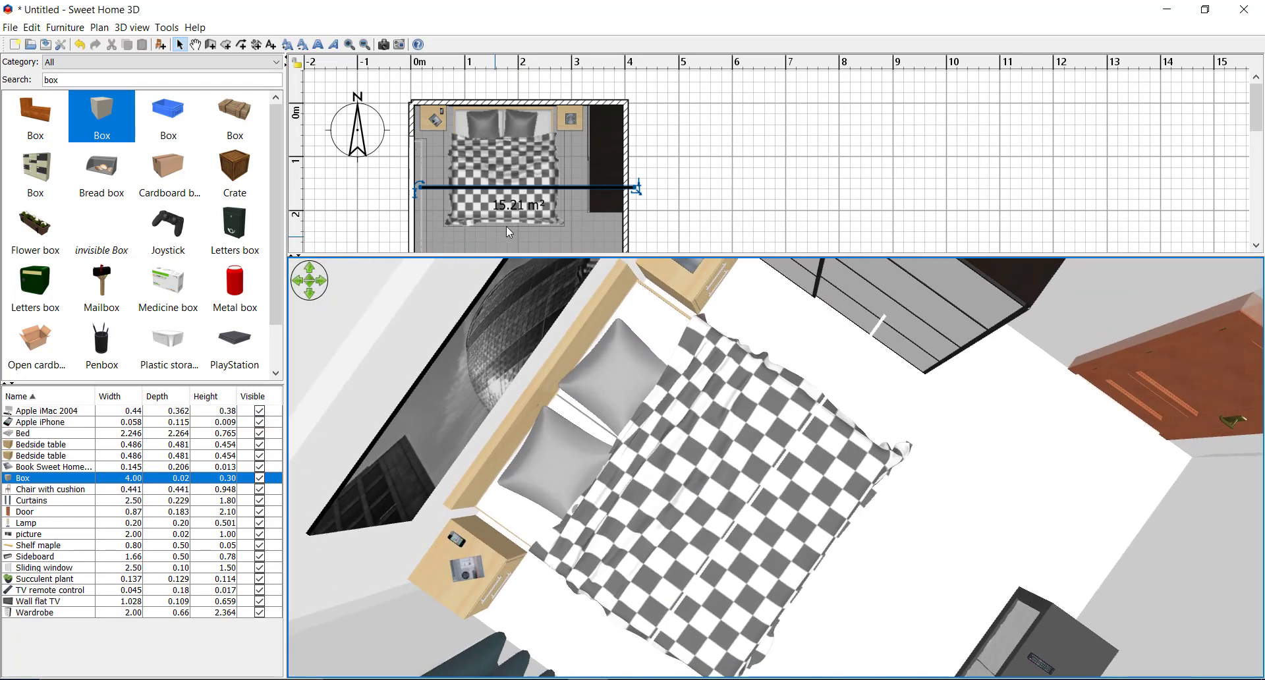
left_click_drag(523, 196, 496, 114)
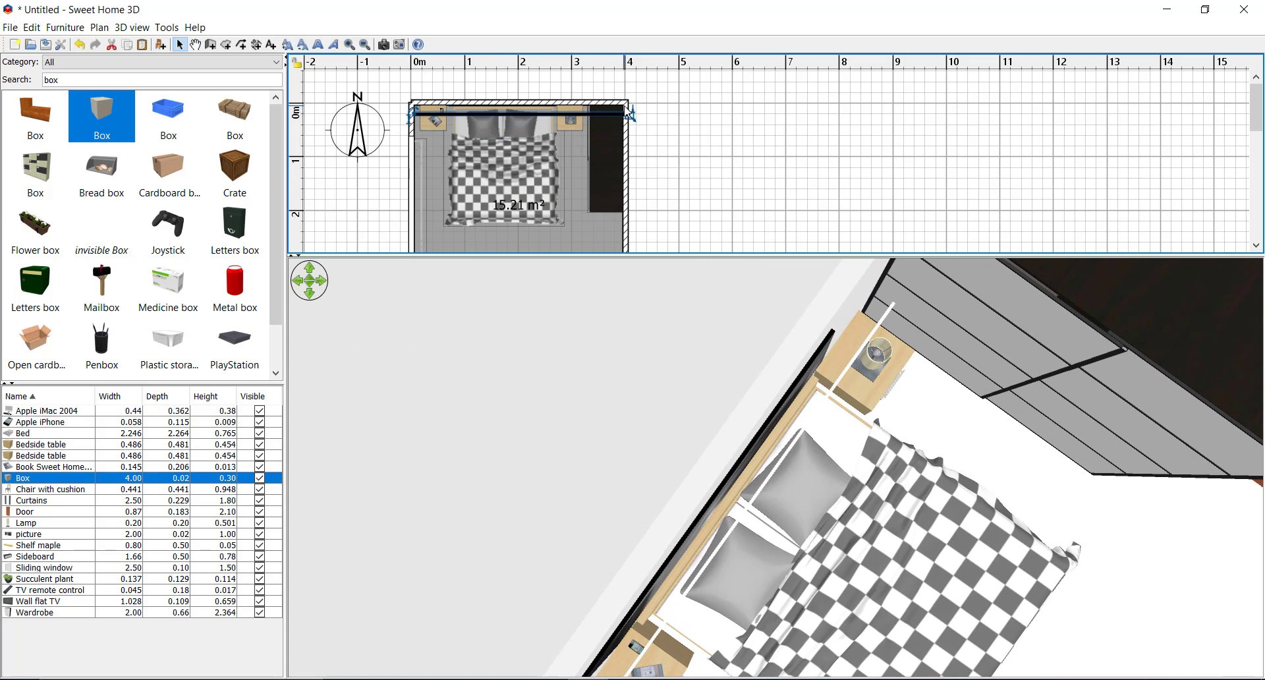
left_click_drag(777, 524, 830, 421)
scroll(800, 454, "down", 3)
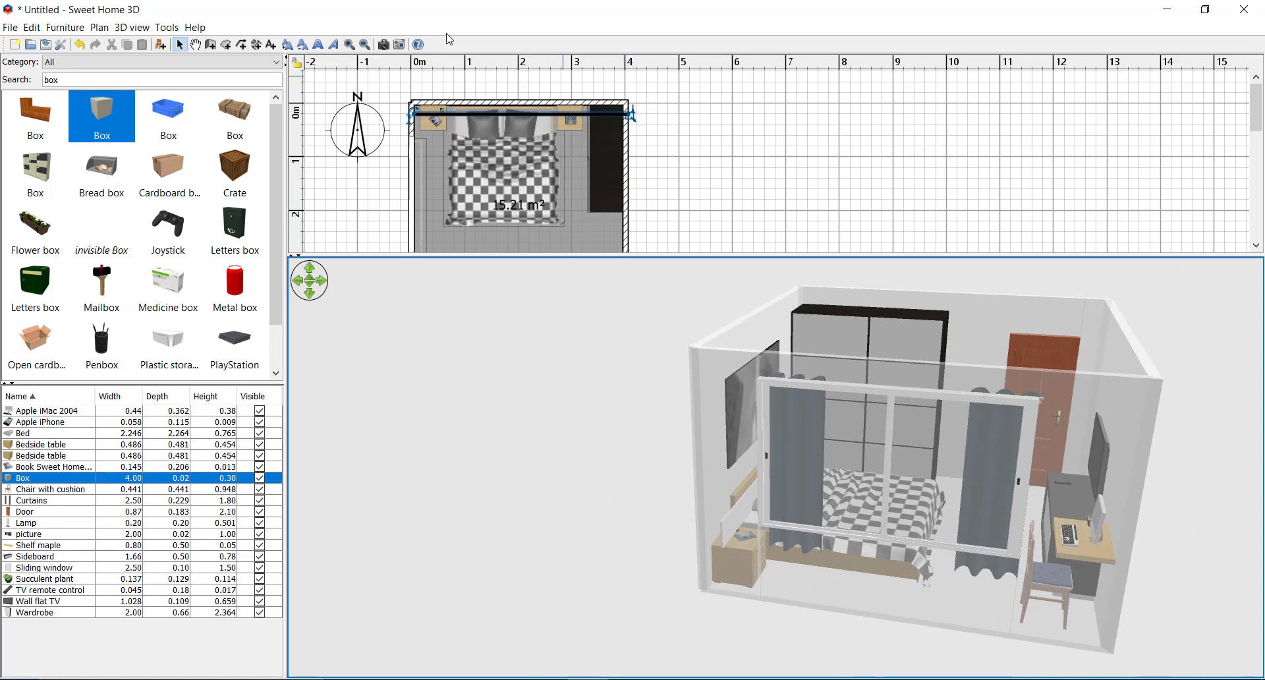
Step: Raise the long box's elevation to the upper end of the north wall, above the picture
left_click(349, 44)
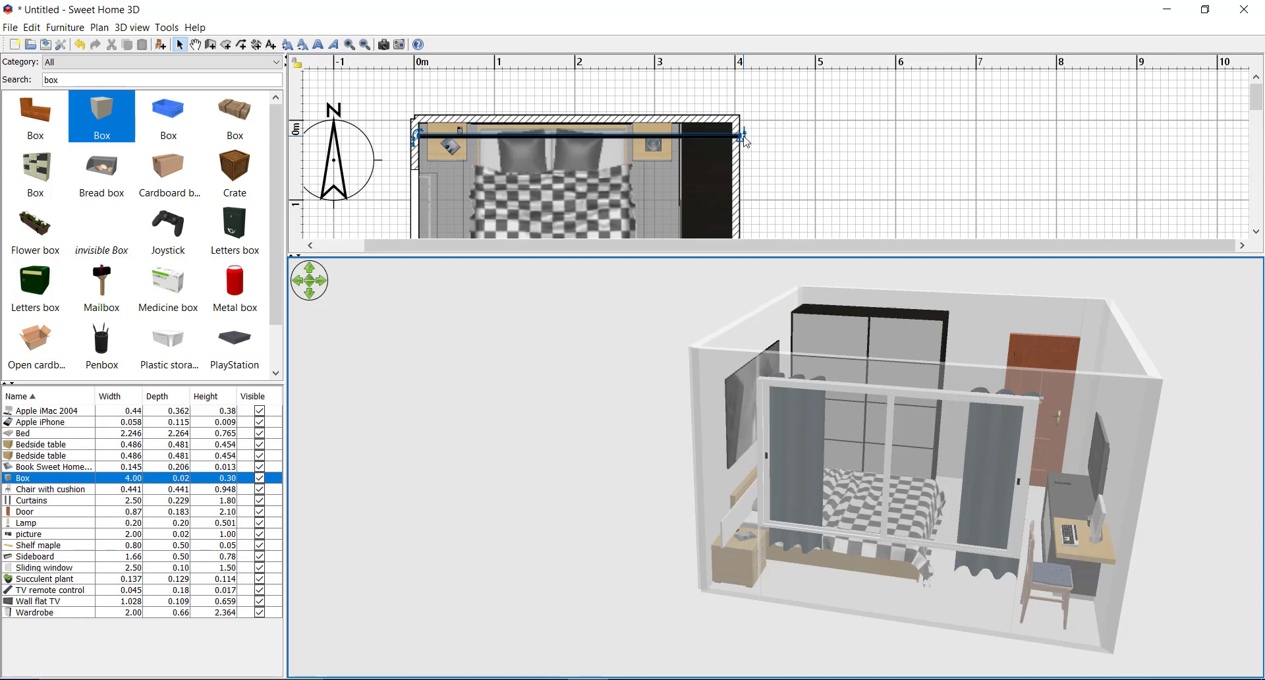
left_click_drag(742, 135, 744, 62)
left_click_drag(694, 469, 700, 179)
left_click_drag(743, 135, 737, 77)
scroll(787, 532, "up", 10)
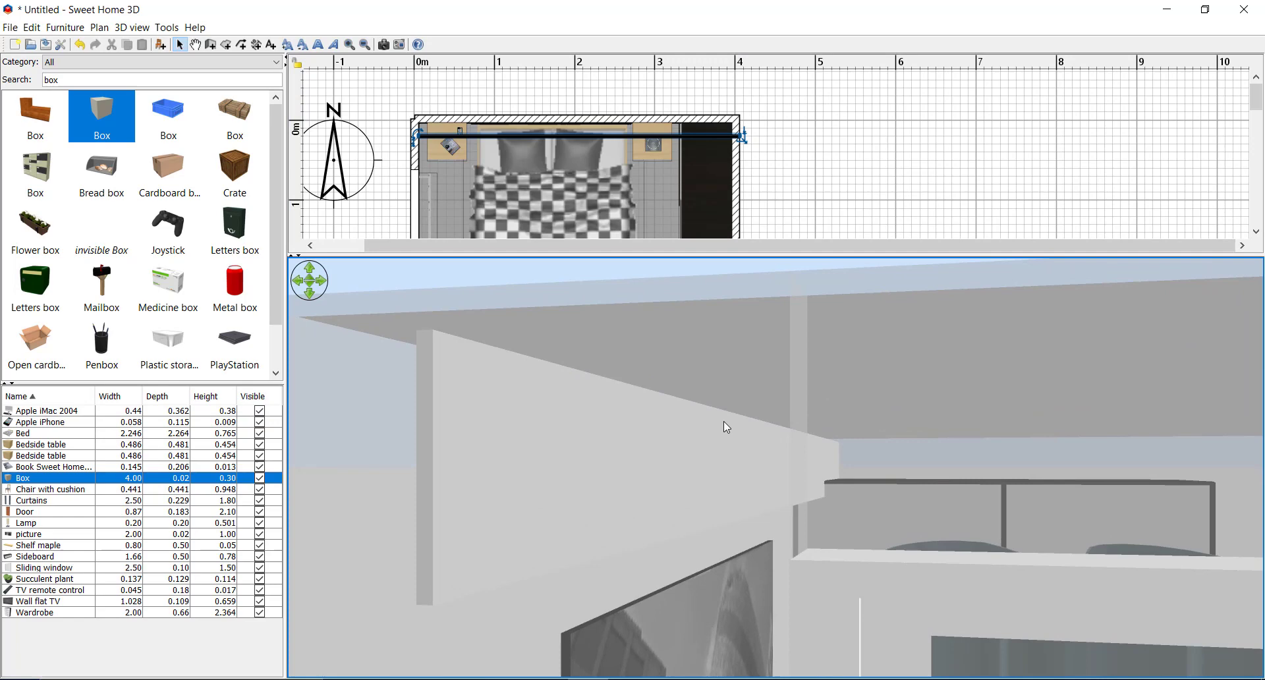
left_click_drag(723, 426, 705, 393)
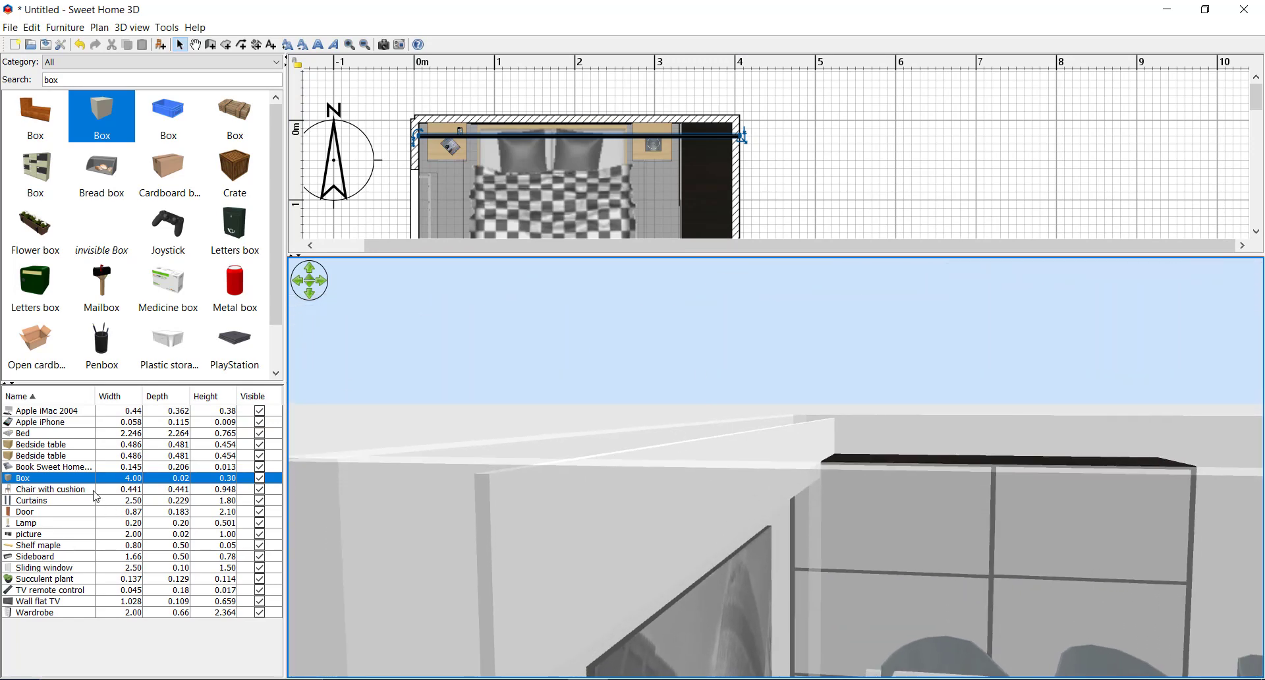
Step: Try an elevation of 2.40 m for the long box
double_click(78, 478)
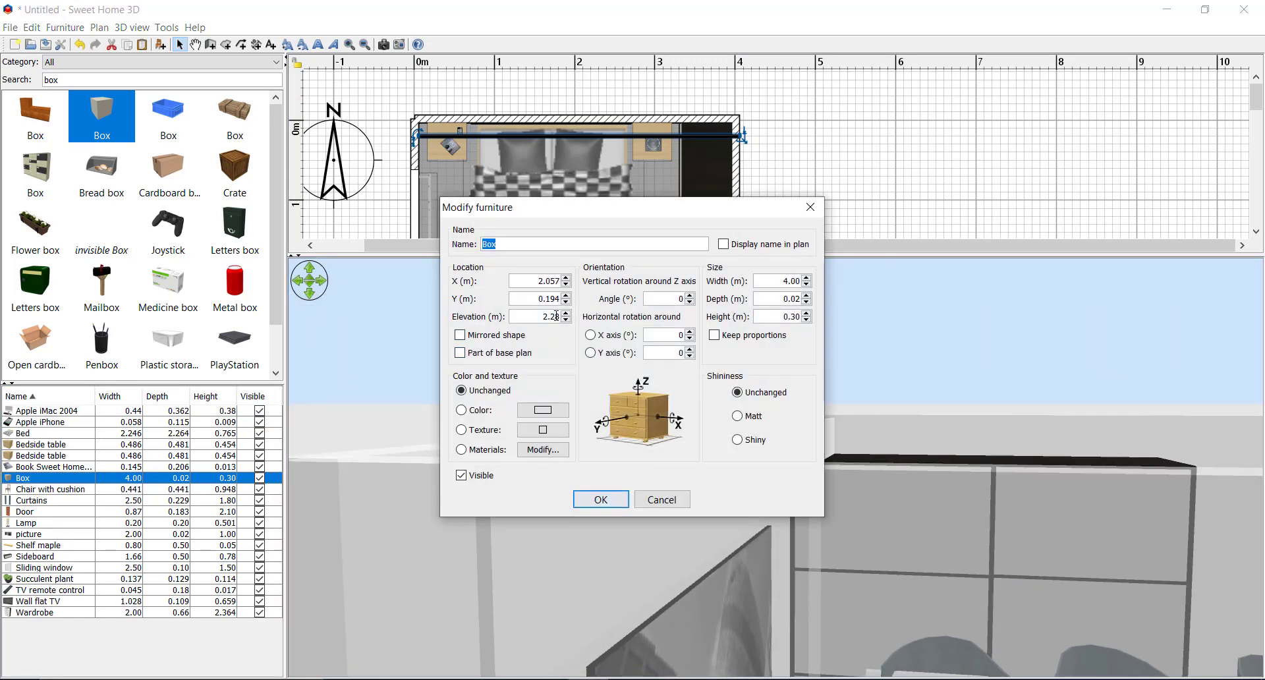
double_click(551, 316)
key("Return")
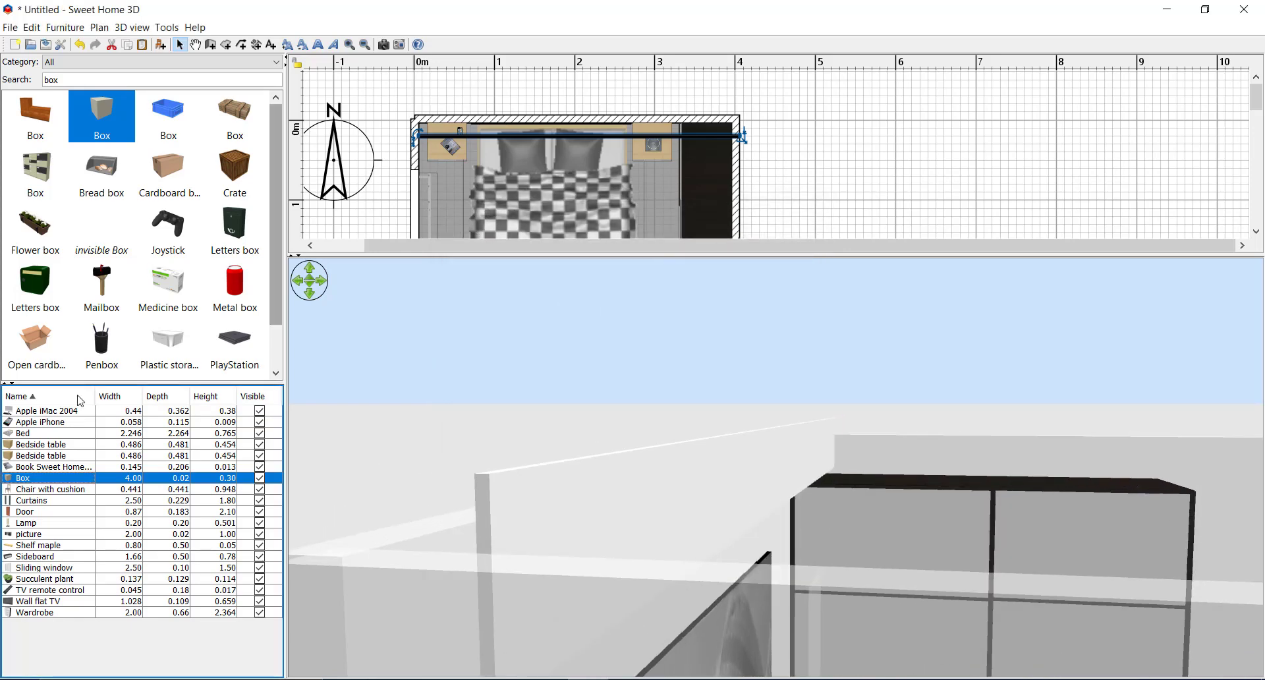
Step: Reduce the long box's elevation so that its upper edge is level with the wall tops, and check it in the room
double_click(73, 479)
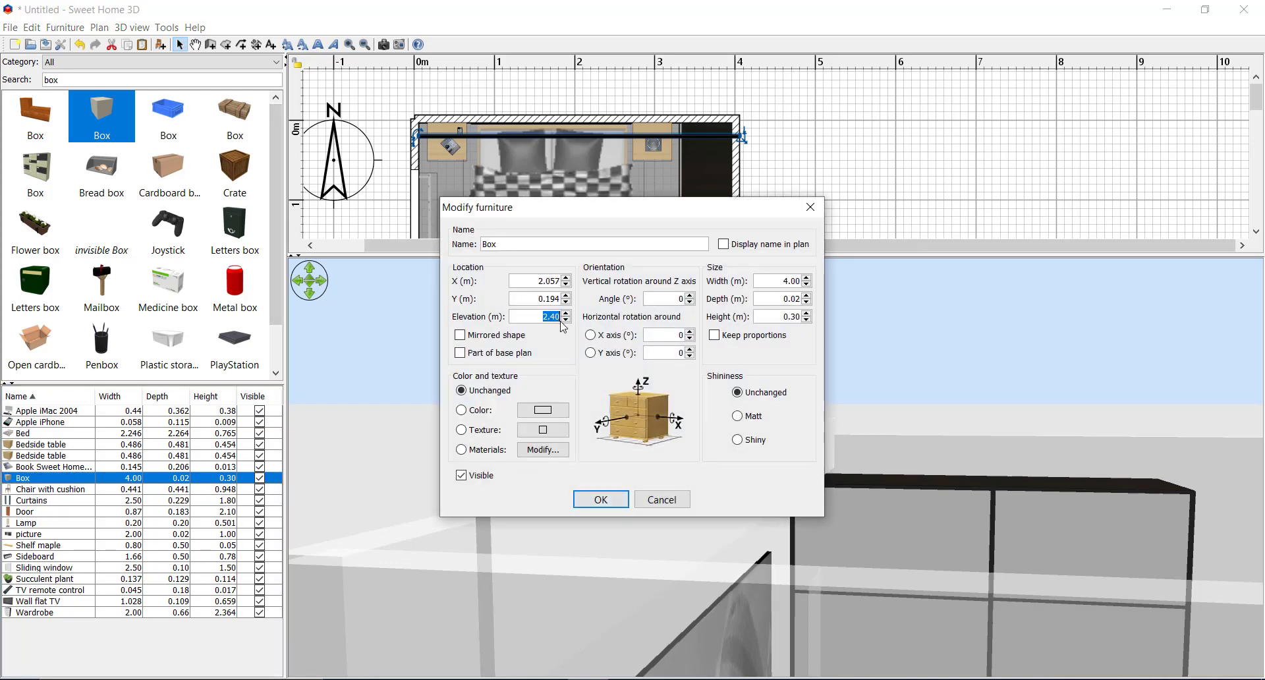
key("Return")
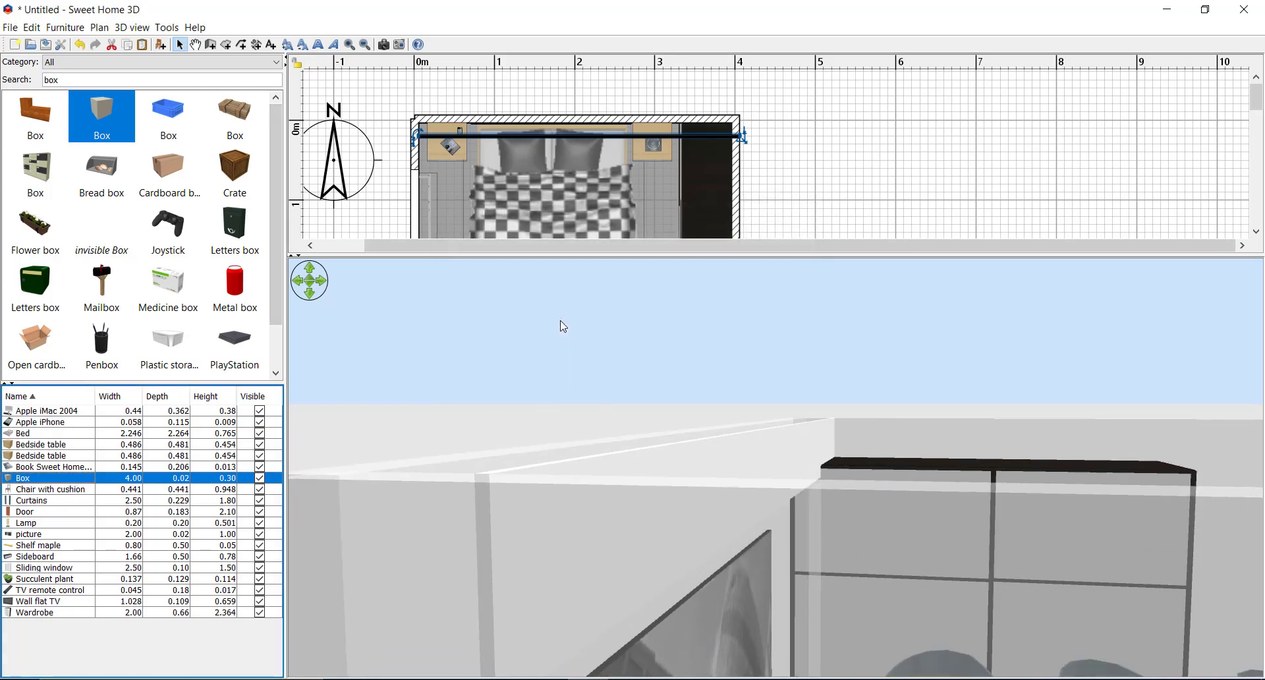
left_click_drag(637, 473, 627, 498)
left_click(815, 176)
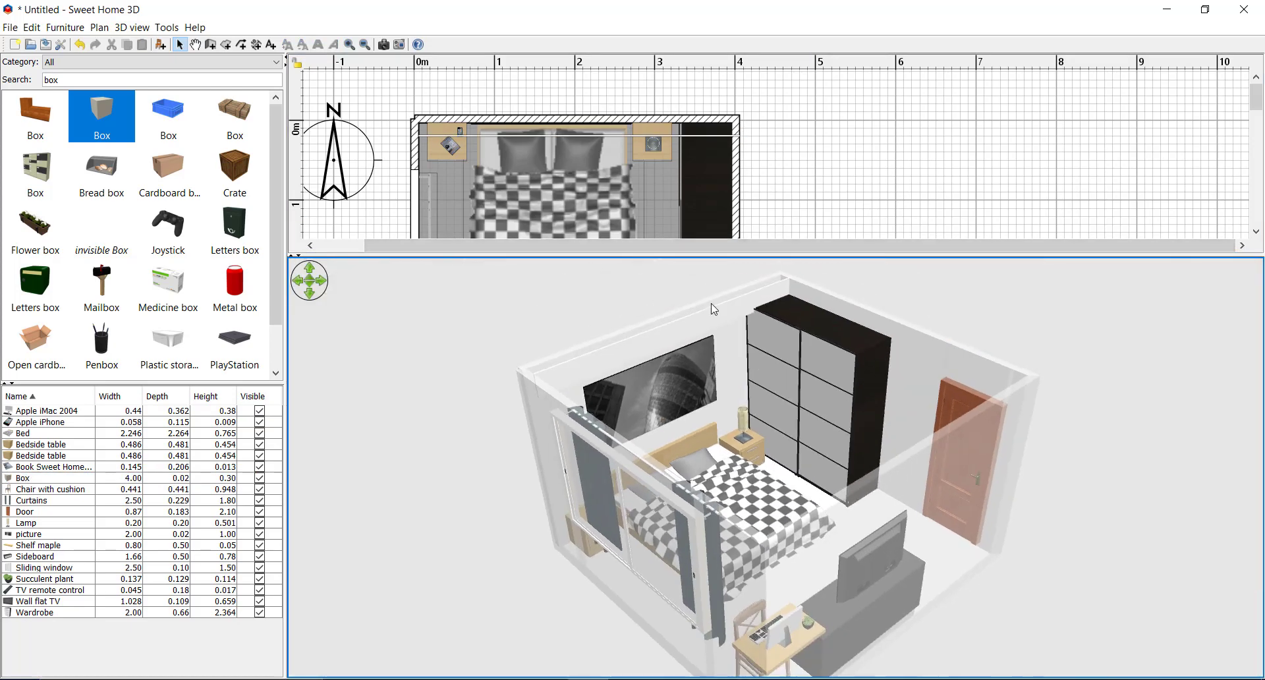
left_click_drag(714, 309, 921, 381)
left_click(850, 195)
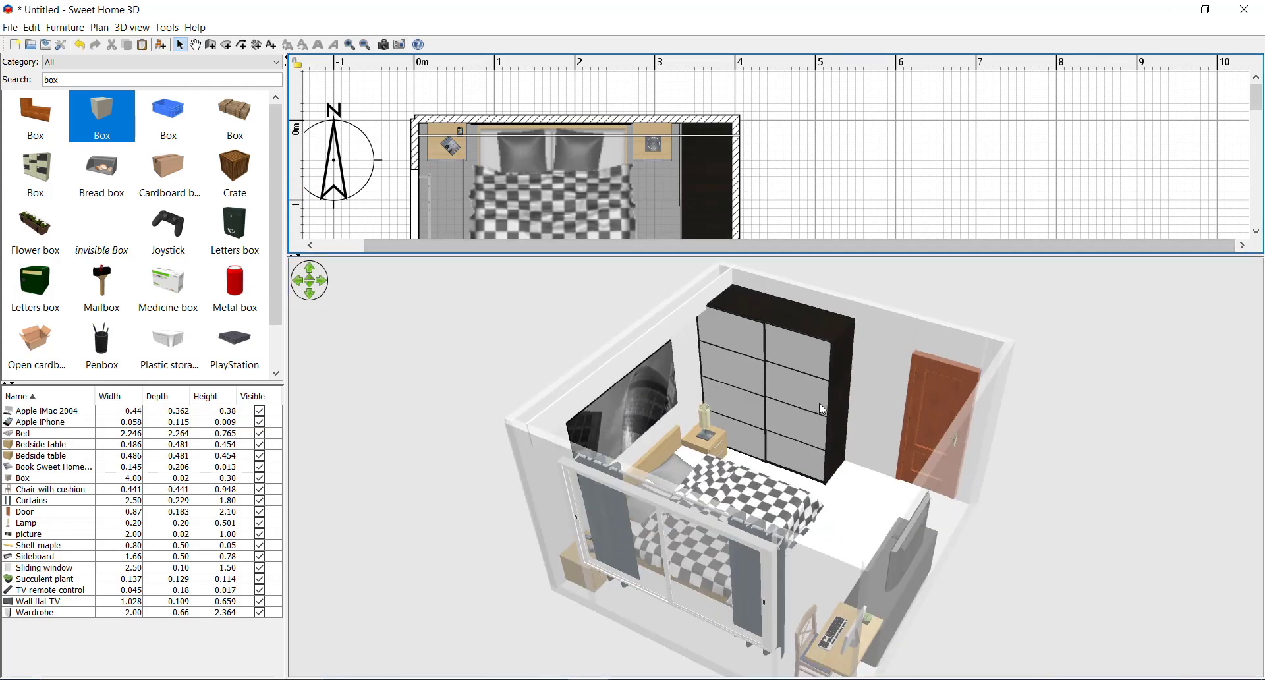
Step: Select the long box and check its fit beside the north wall from several angles
left_click_drag(819, 402, 790, 369)
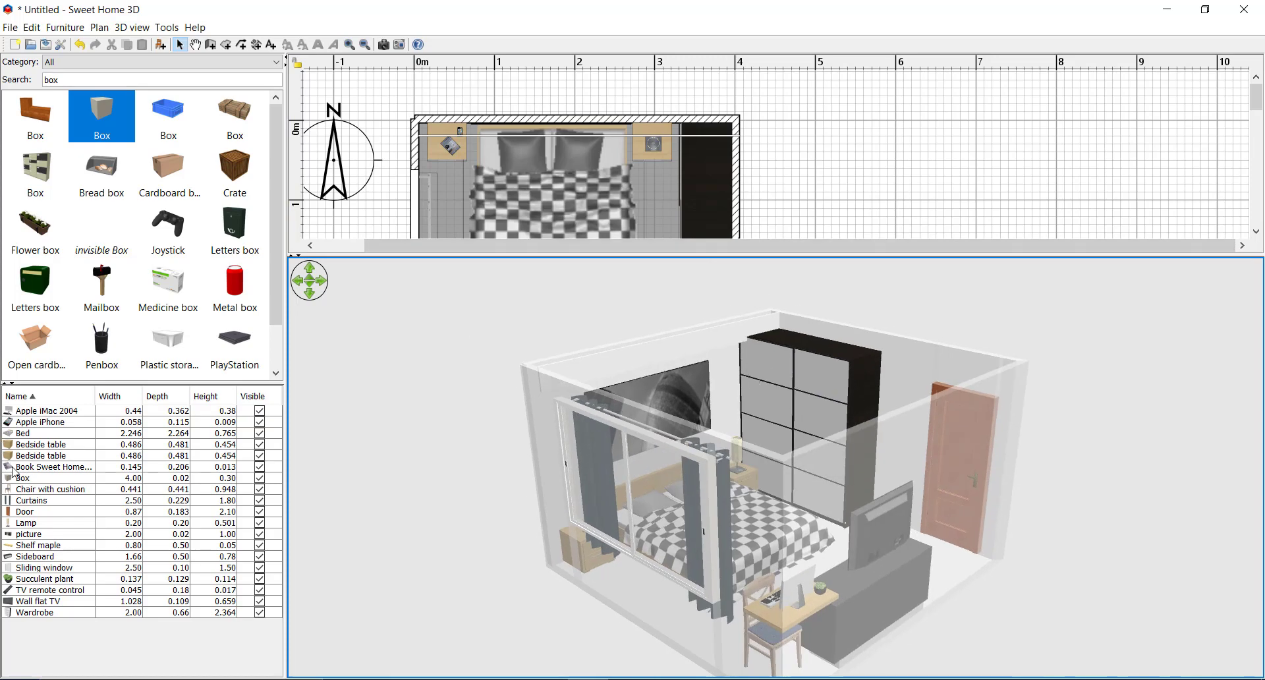
left_click(46, 479)
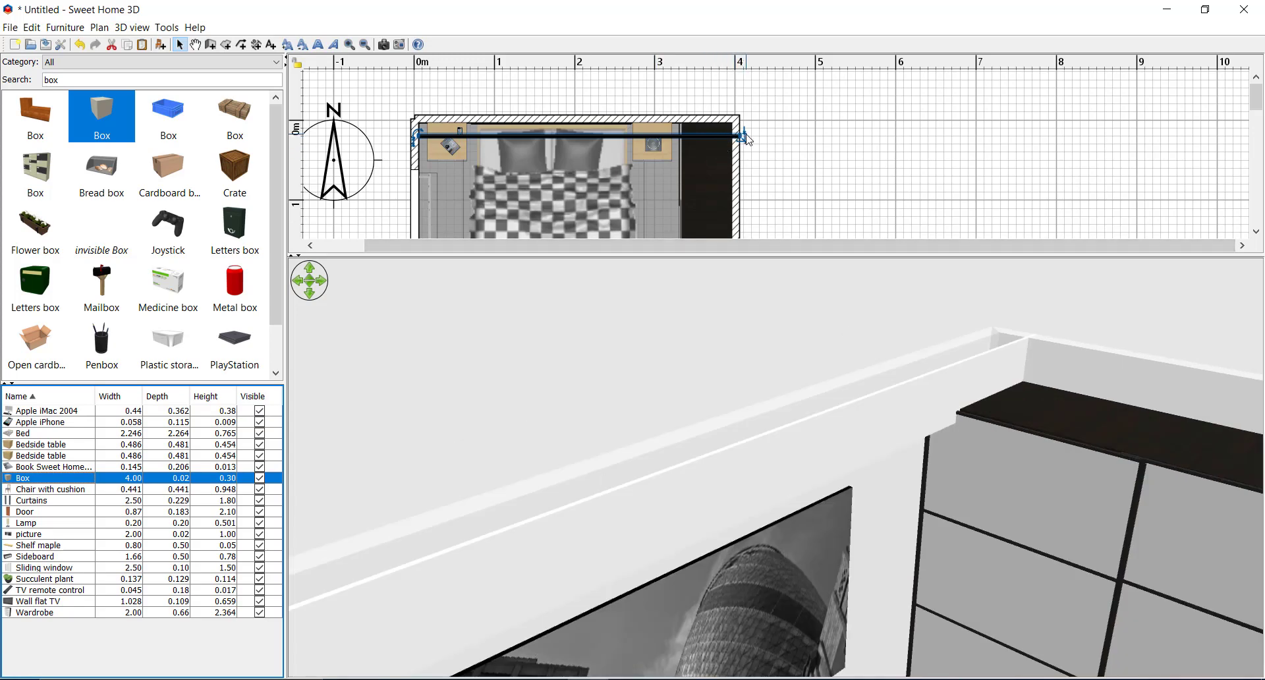
left_click_drag(742, 135, 743, 124)
left_click_drag(902, 416, 751, 420)
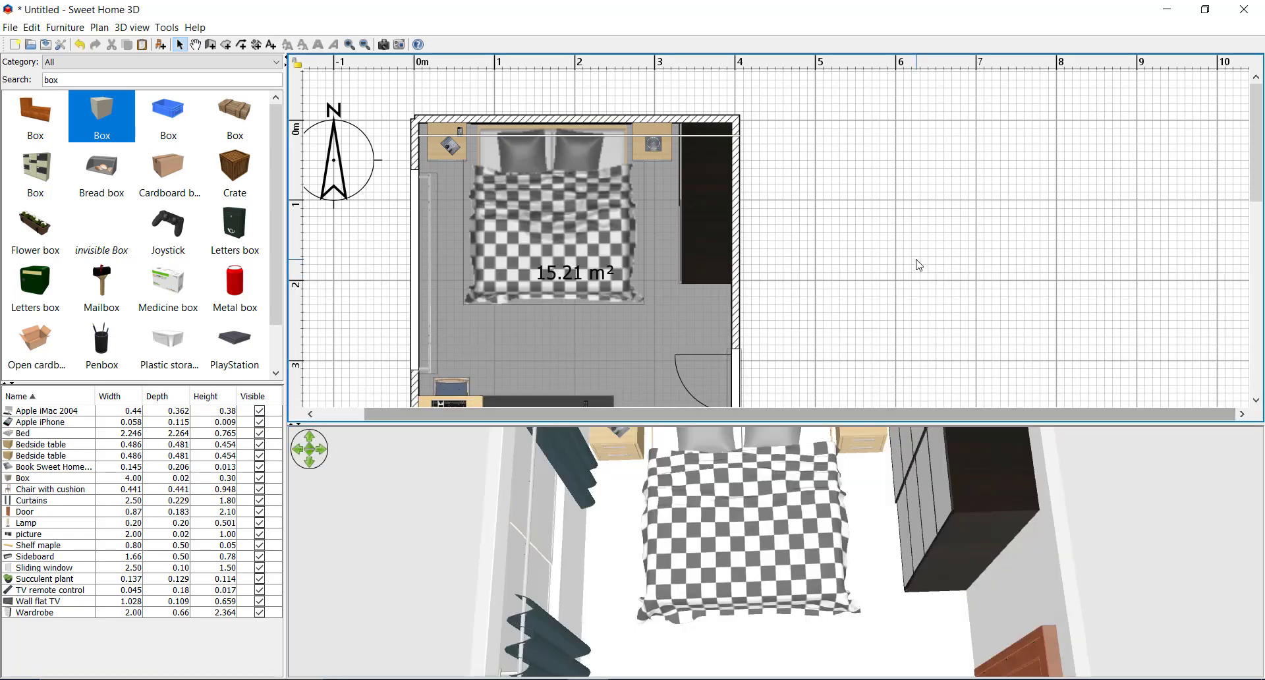
Step: Open the room's settings, search the floor textures for "wood" and choose Old brown wooden floor
scroll(893, 259, "down", 4)
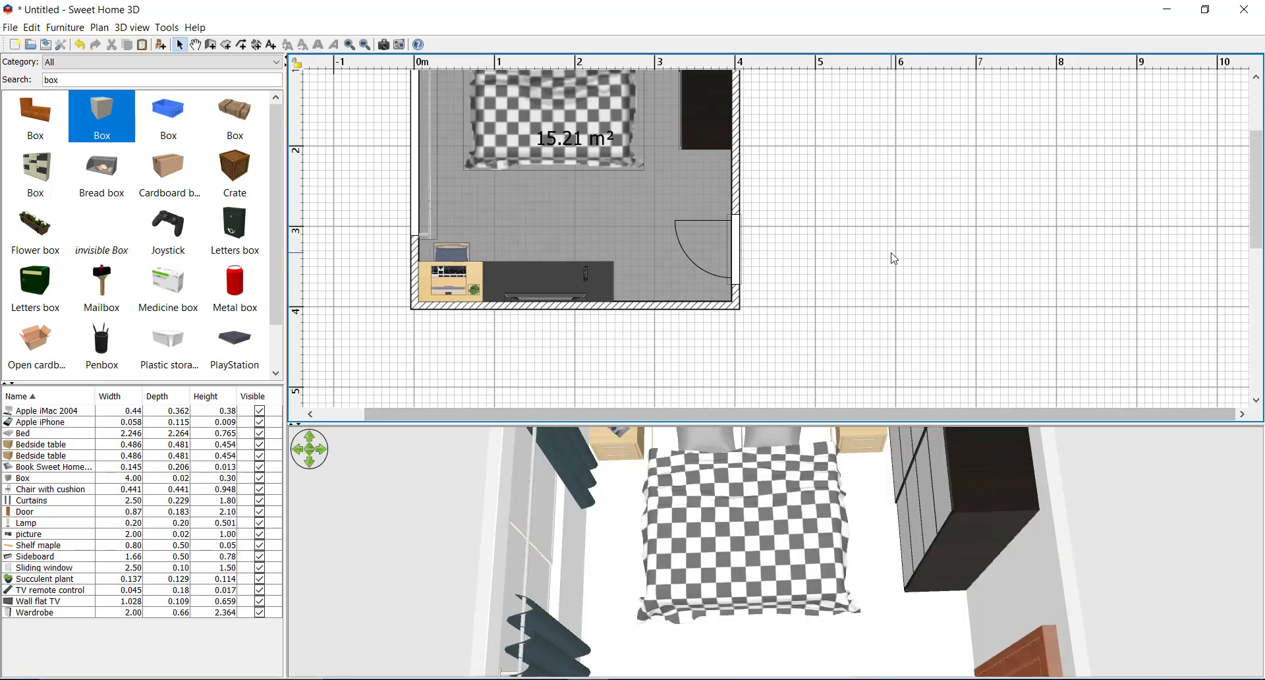
double_click(573, 214)
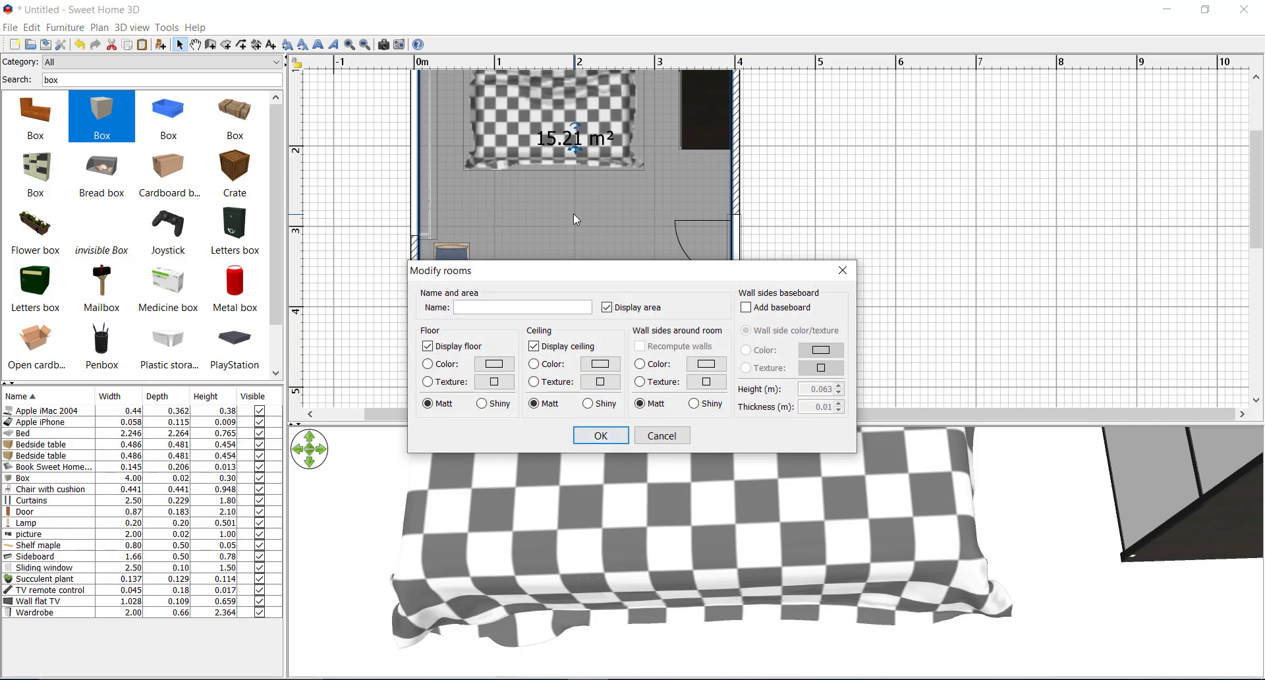
left_click(495, 383)
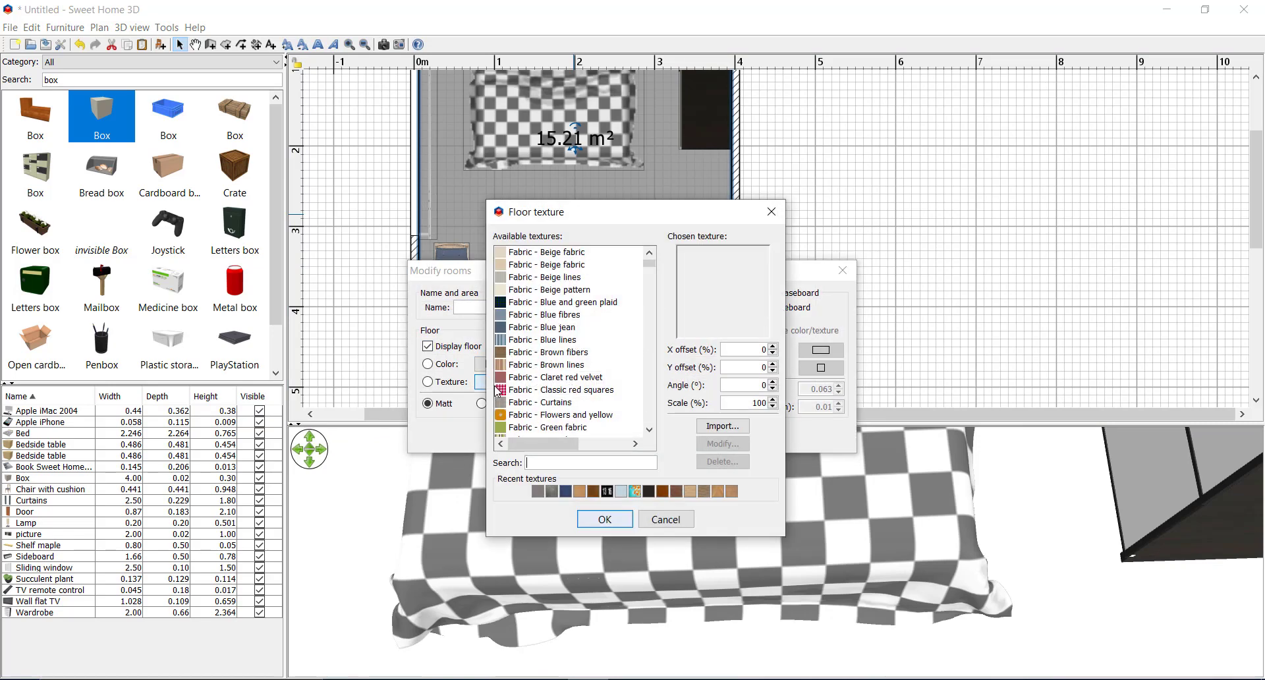
left_click(553, 461)
type("wood")
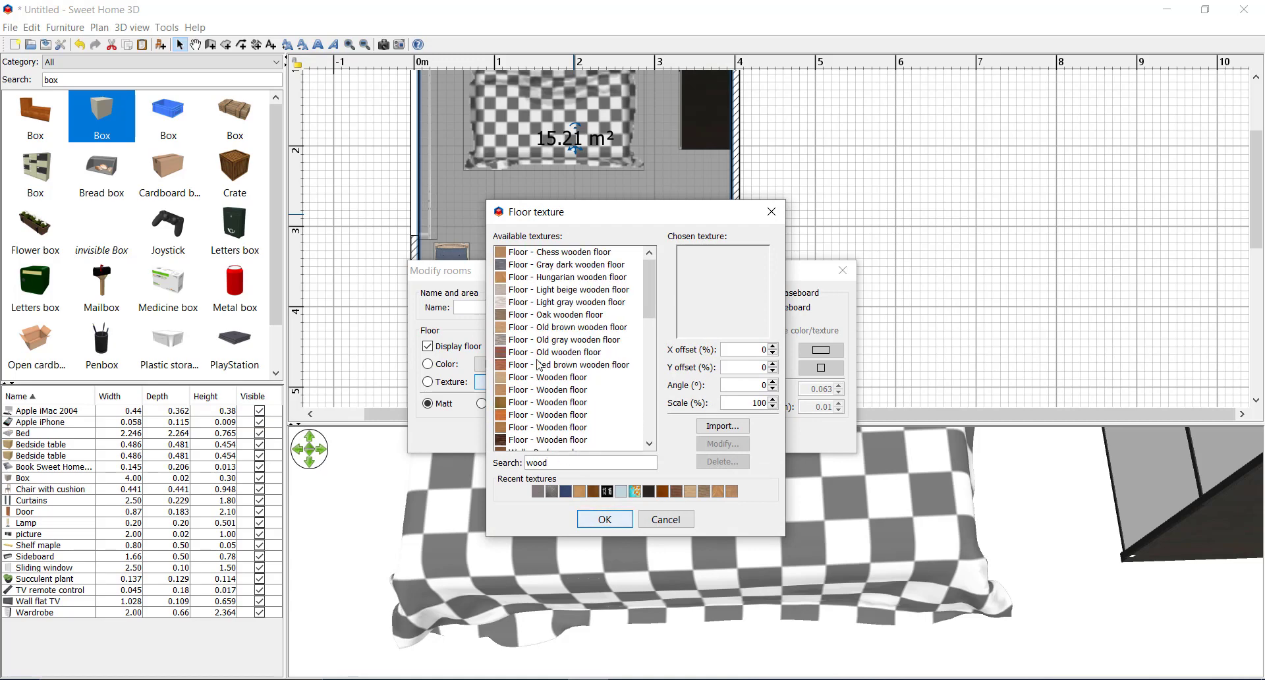
left_click(578, 254)
key("Down")
key("Down")
key("Down")
key("Down")
key("Down")
key("Down")
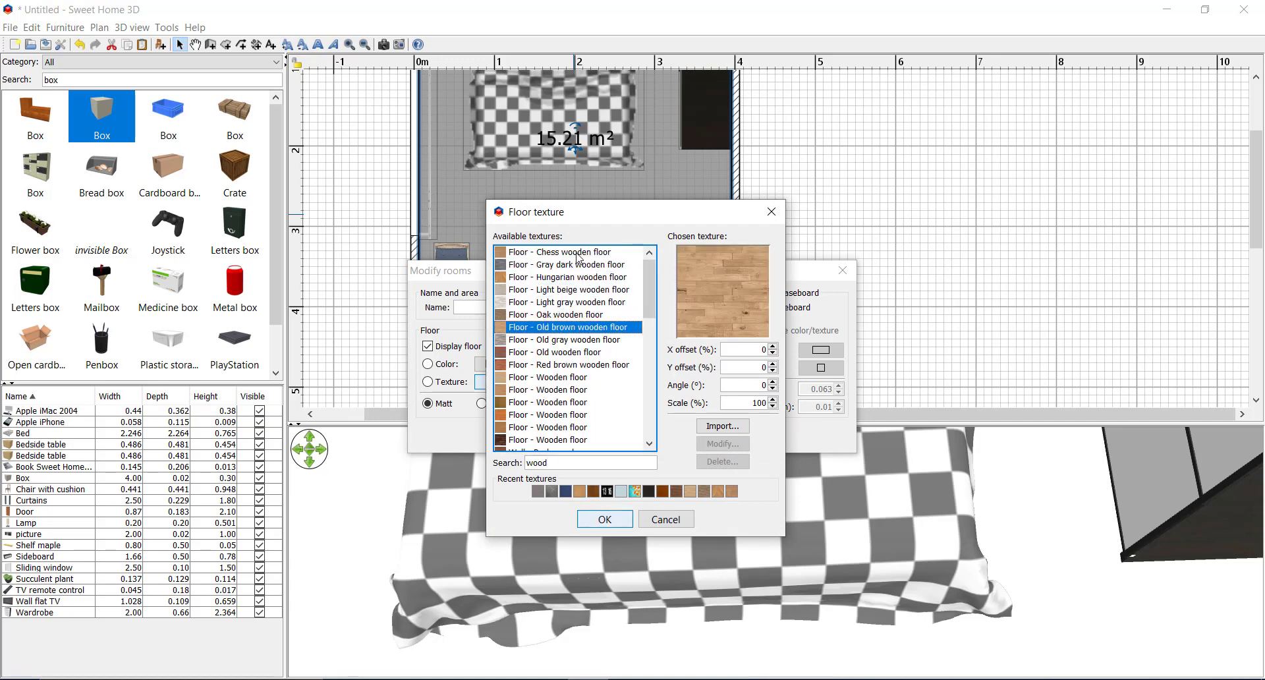
key("Down")
key("Up")
left_click(603, 519)
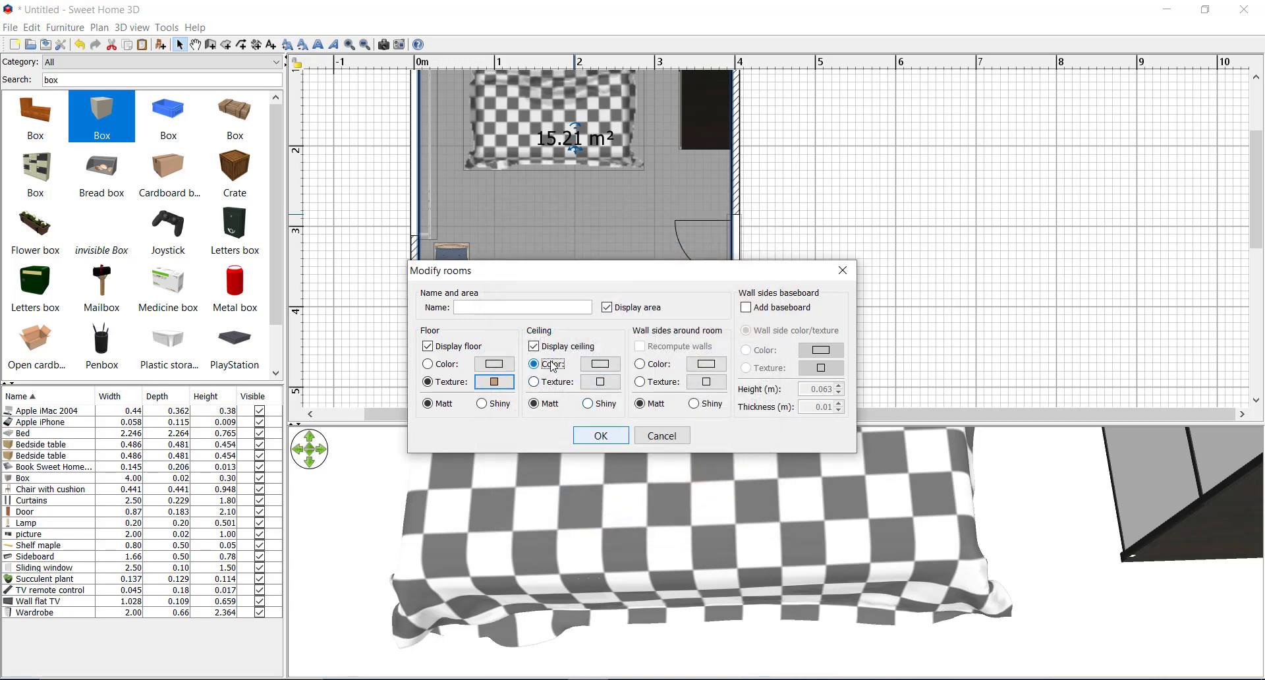
Step: Set both the room's ceiling color and the surrounding walls' color to white #FFFFFF, and apply the room changes
left_click(600, 363)
left_click(505, 453)
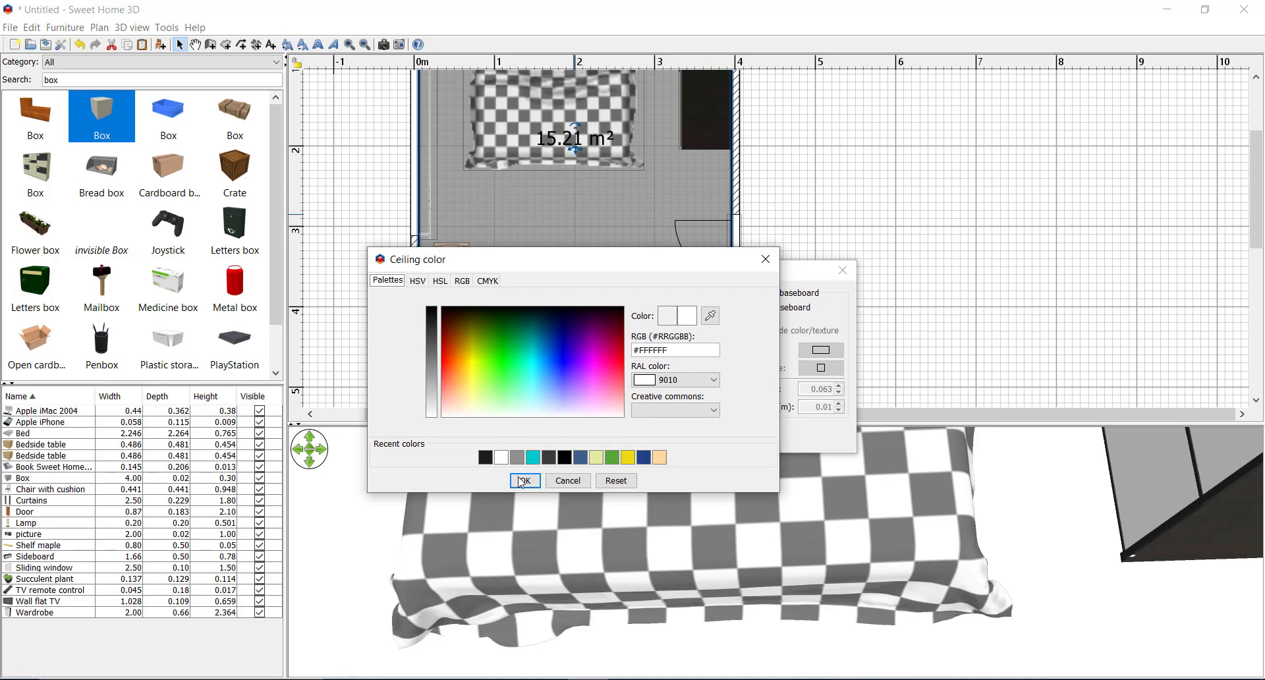
left_click(523, 480)
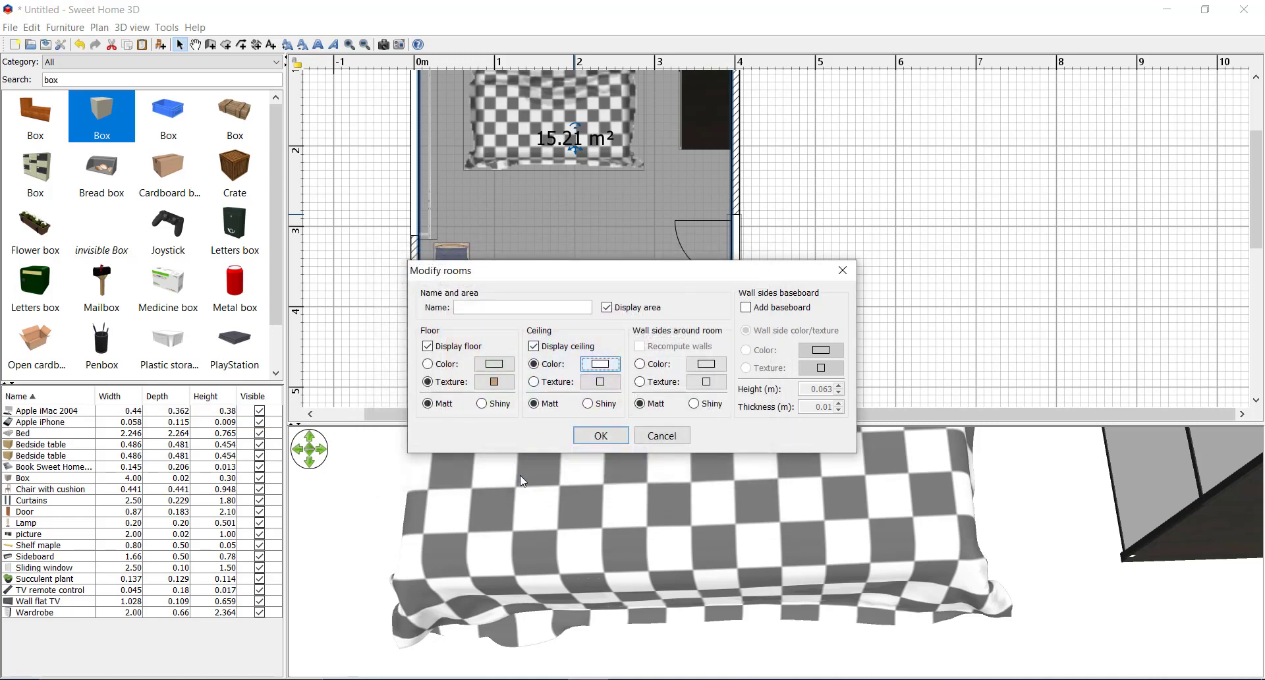
left_click(706, 364)
left_click(597, 455)
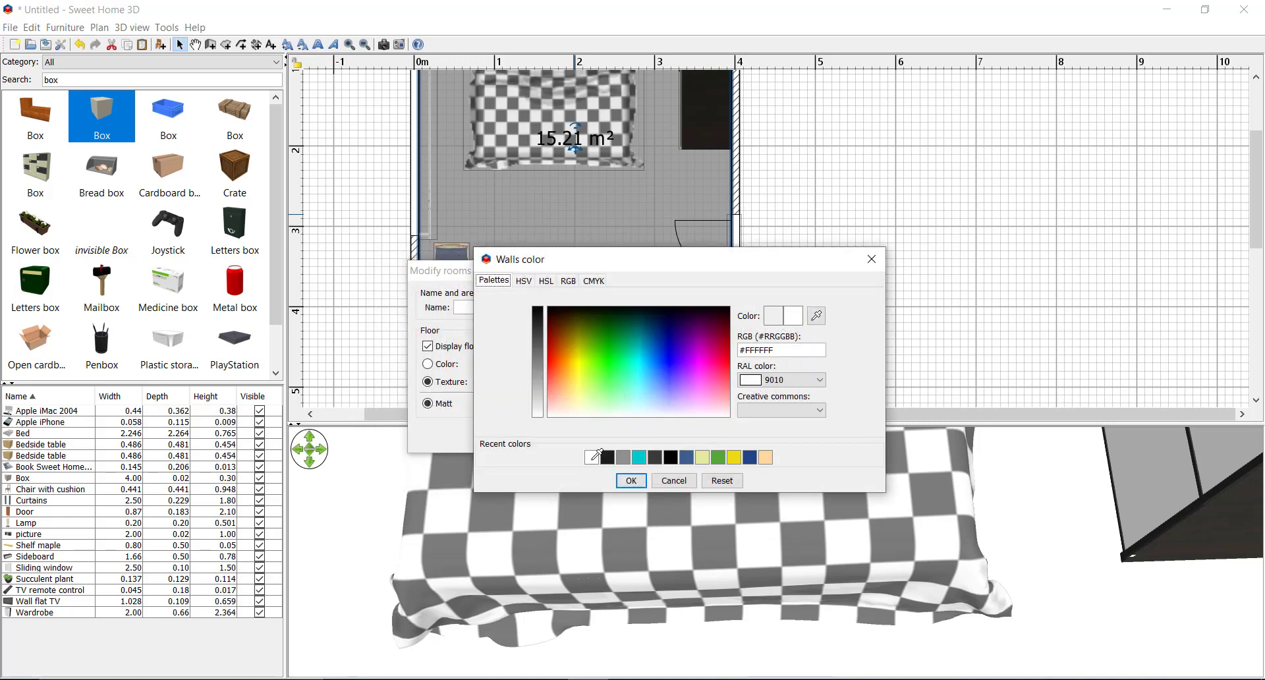
left_click(630, 480)
left_click(599, 435)
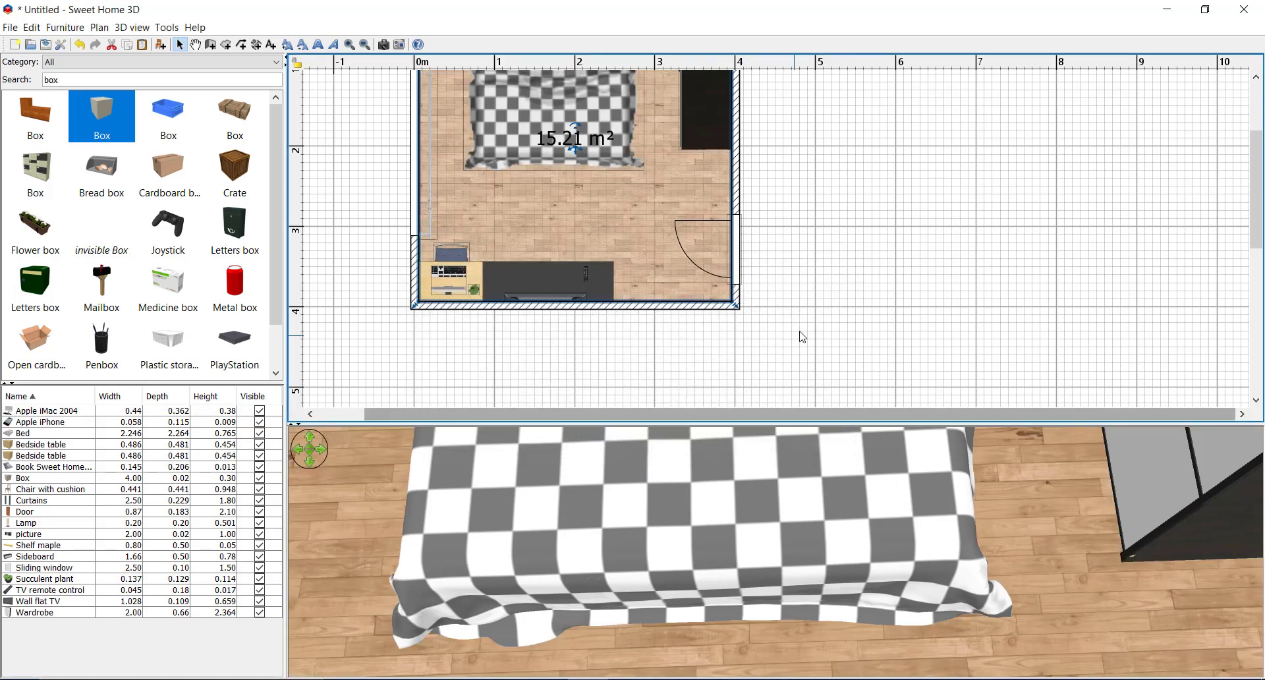
Step: Deselect the room and examine its new floor, ceiling and wall finishes in 3D
left_click(822, 333)
left_click(791, 527)
scroll(788, 532, "down", 5)
left_click_drag(791, 536, 730, 525)
left_click(594, 266)
scroll(594, 266, "up", 4)
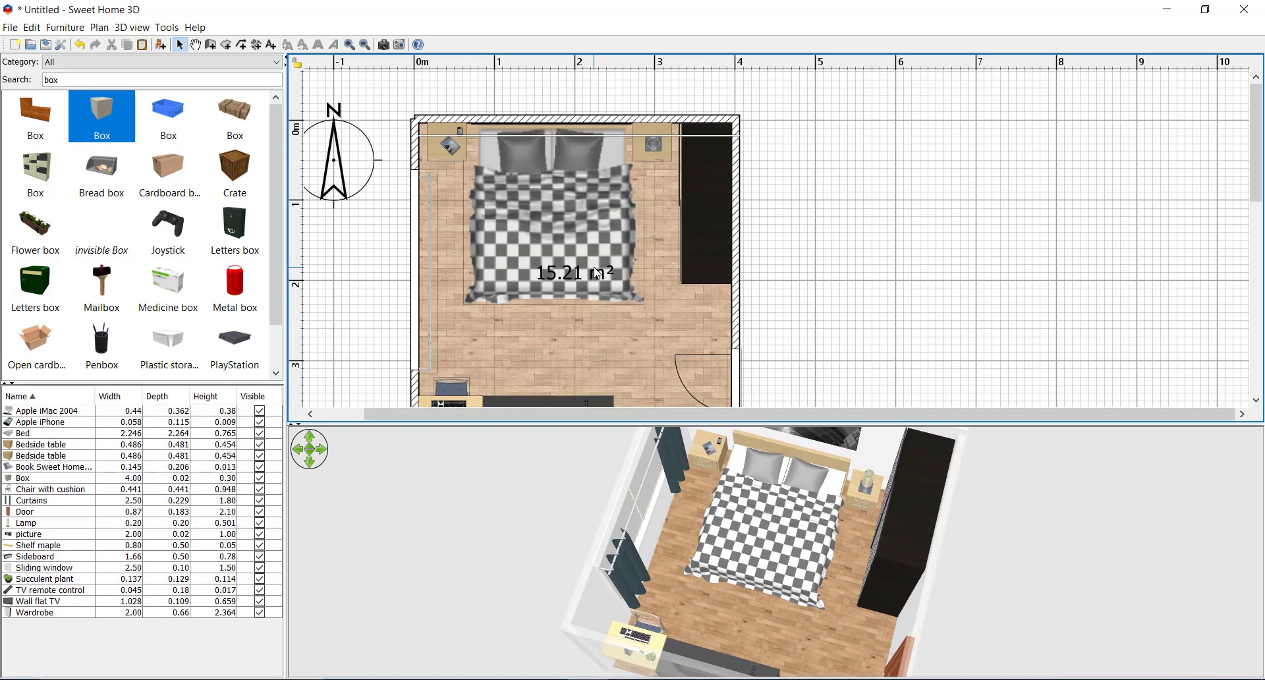
left_click(576, 118)
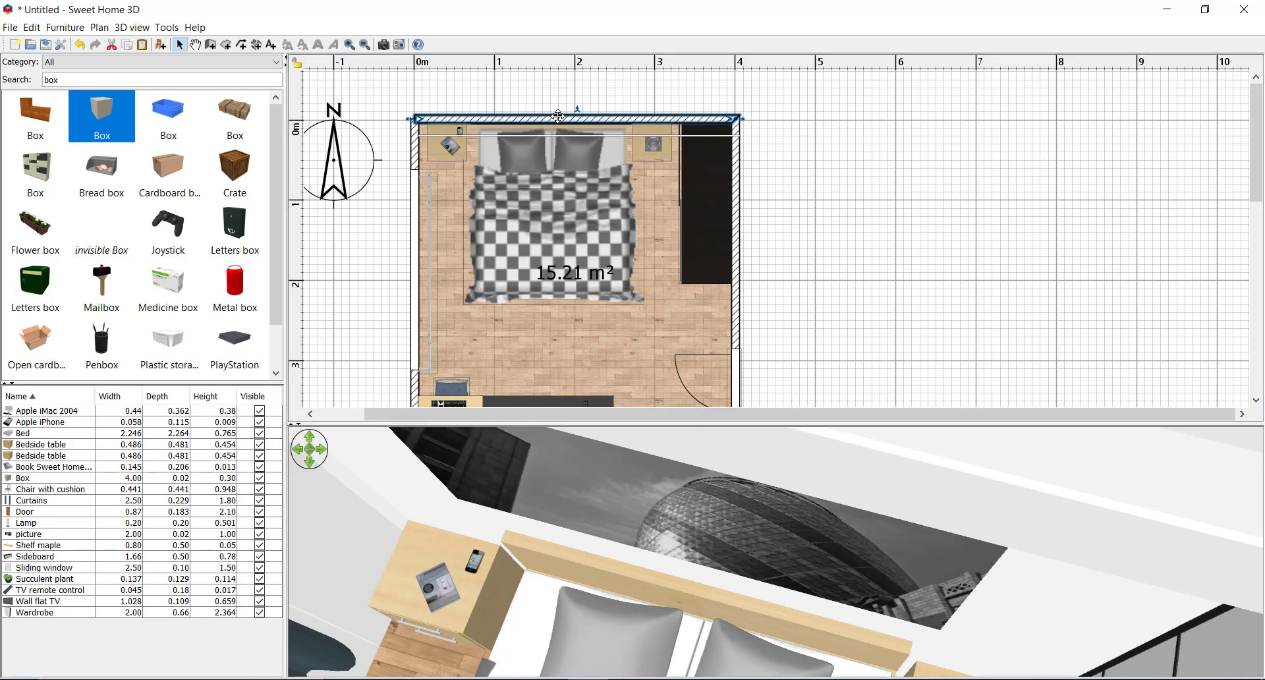
right_click(558, 117)
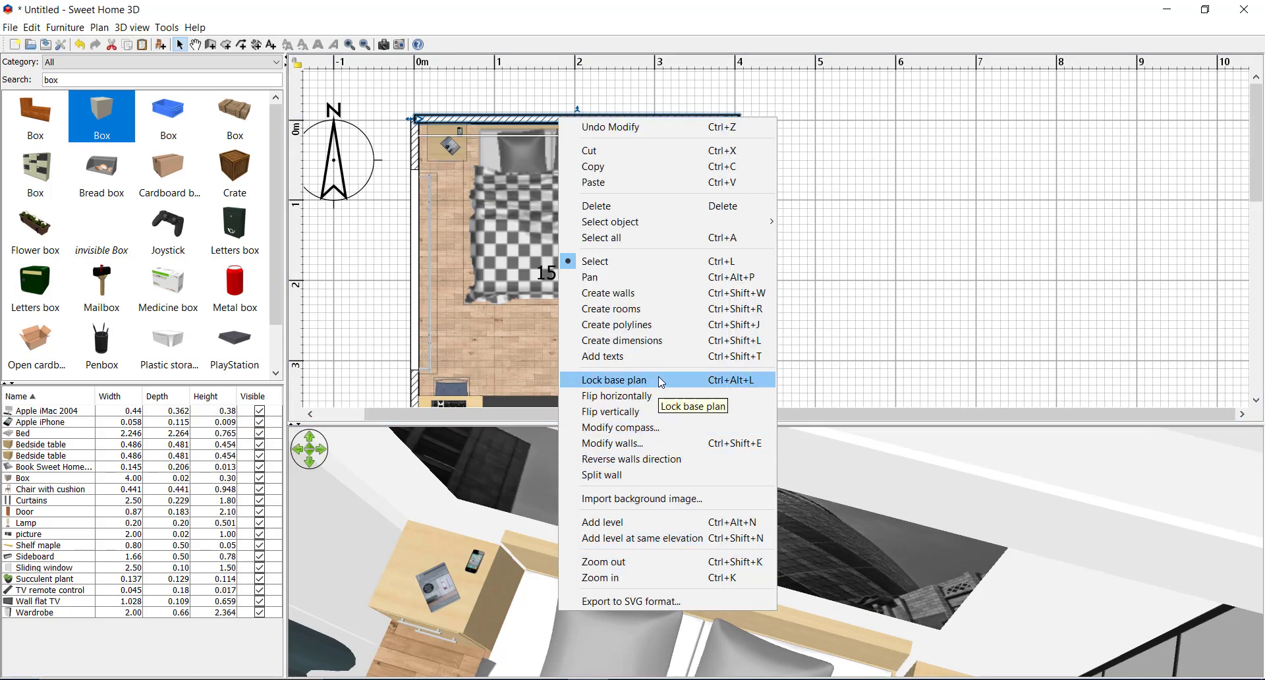
left_click(669, 438)
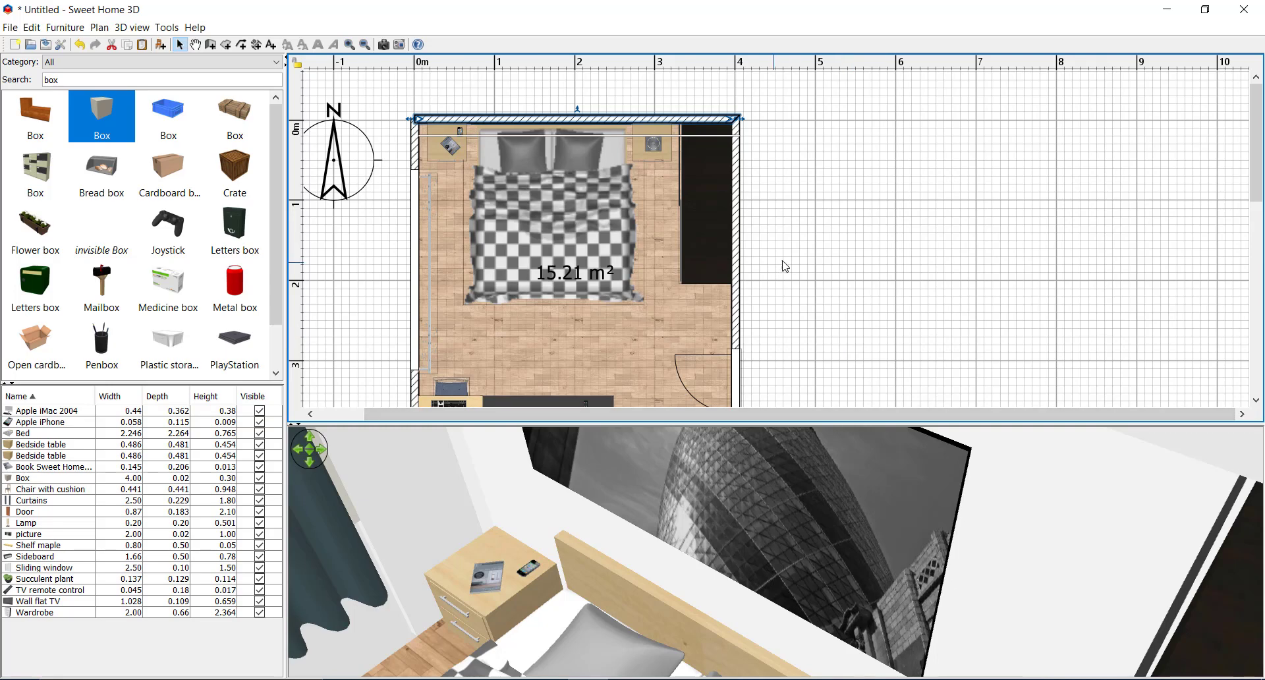
key("ctrl+z")
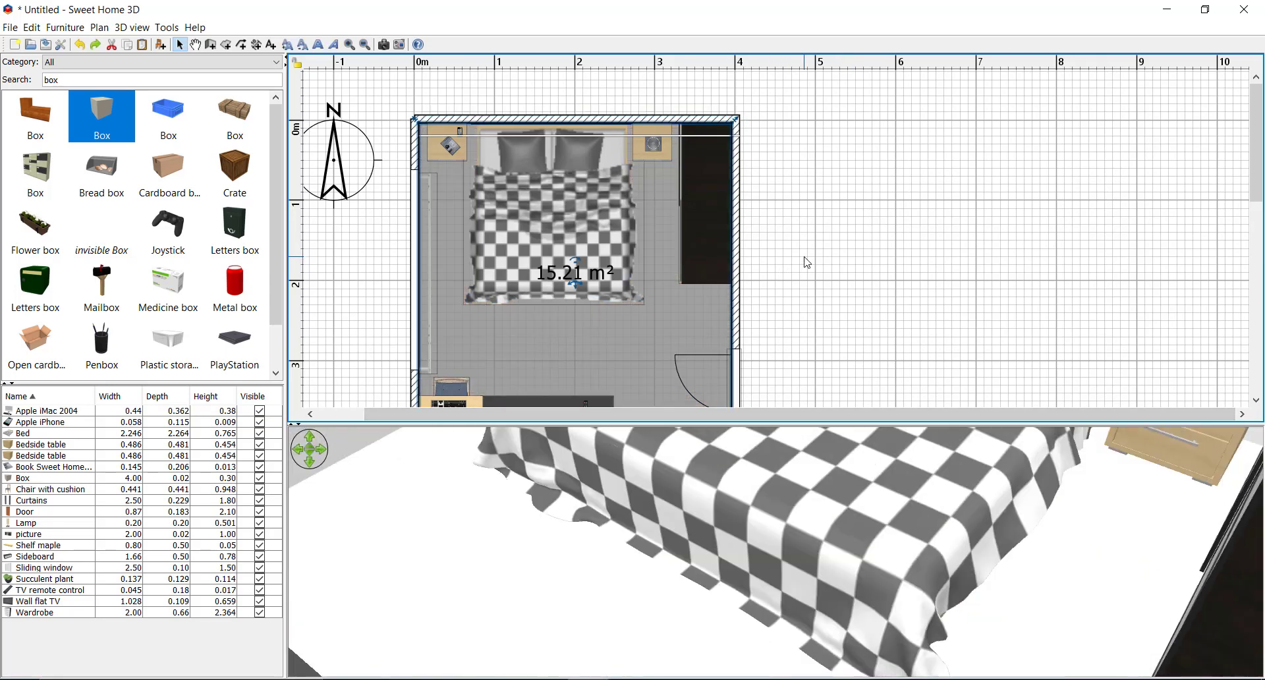
left_click(804, 257)
left_click(95, 44)
left_click(95, 44)
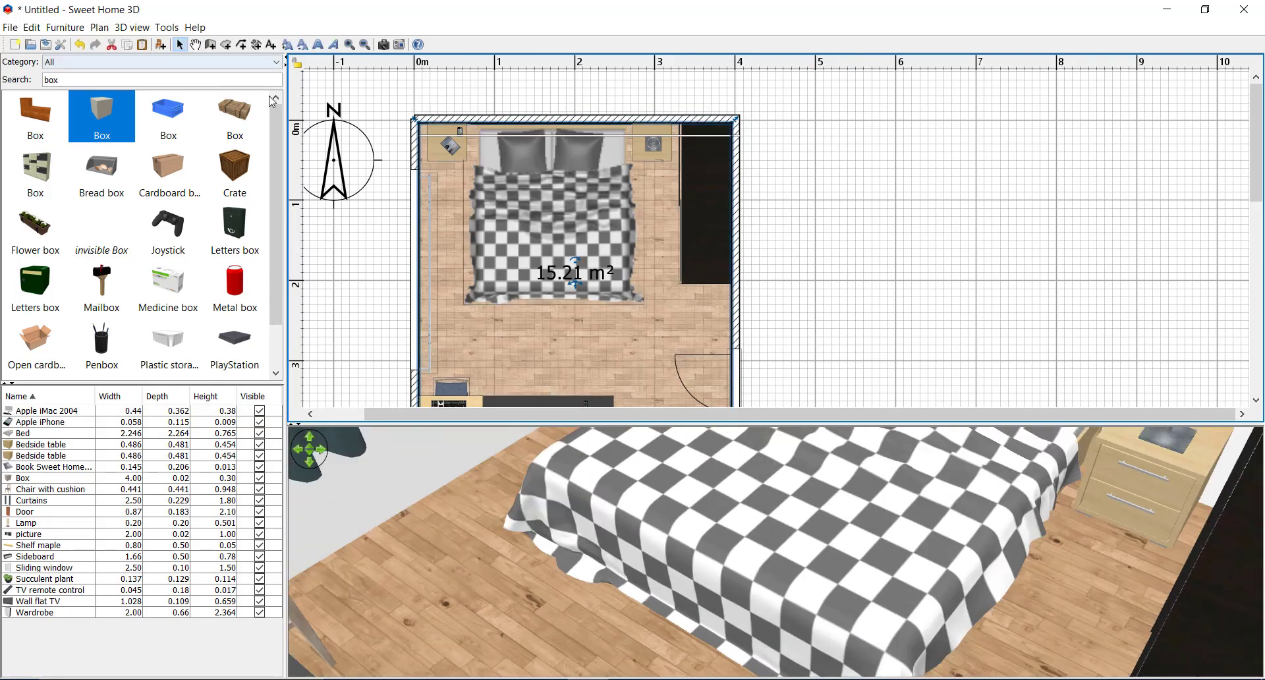
Step: Start importing a texture for the north wall's right side, using the image wall metal.jpg
left_click(599, 119)
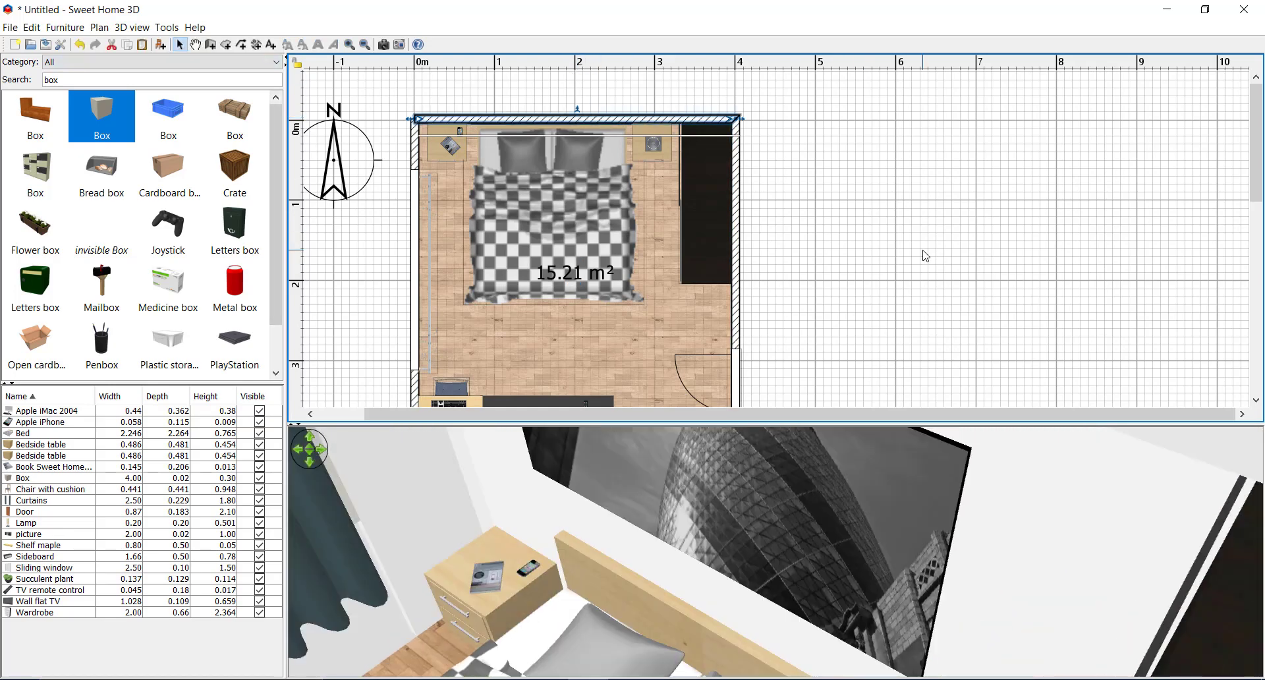
key("ctrl+shift+e")
left_click(731, 288)
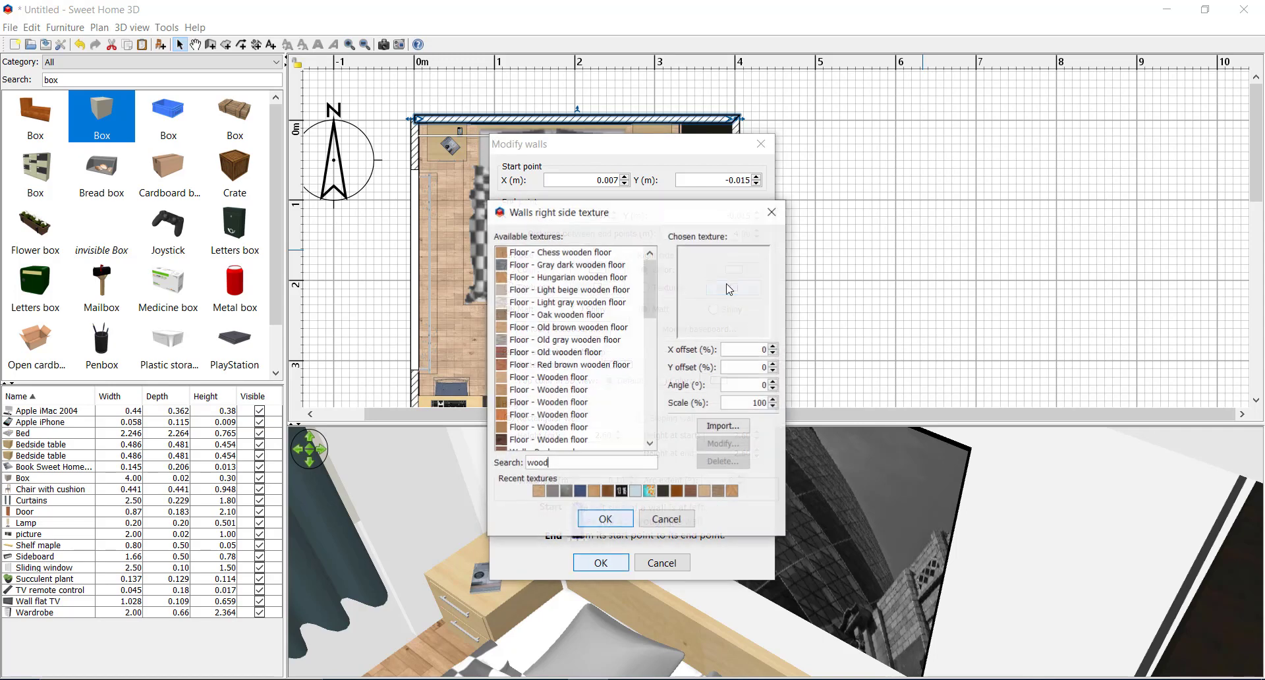
left_click(724, 427)
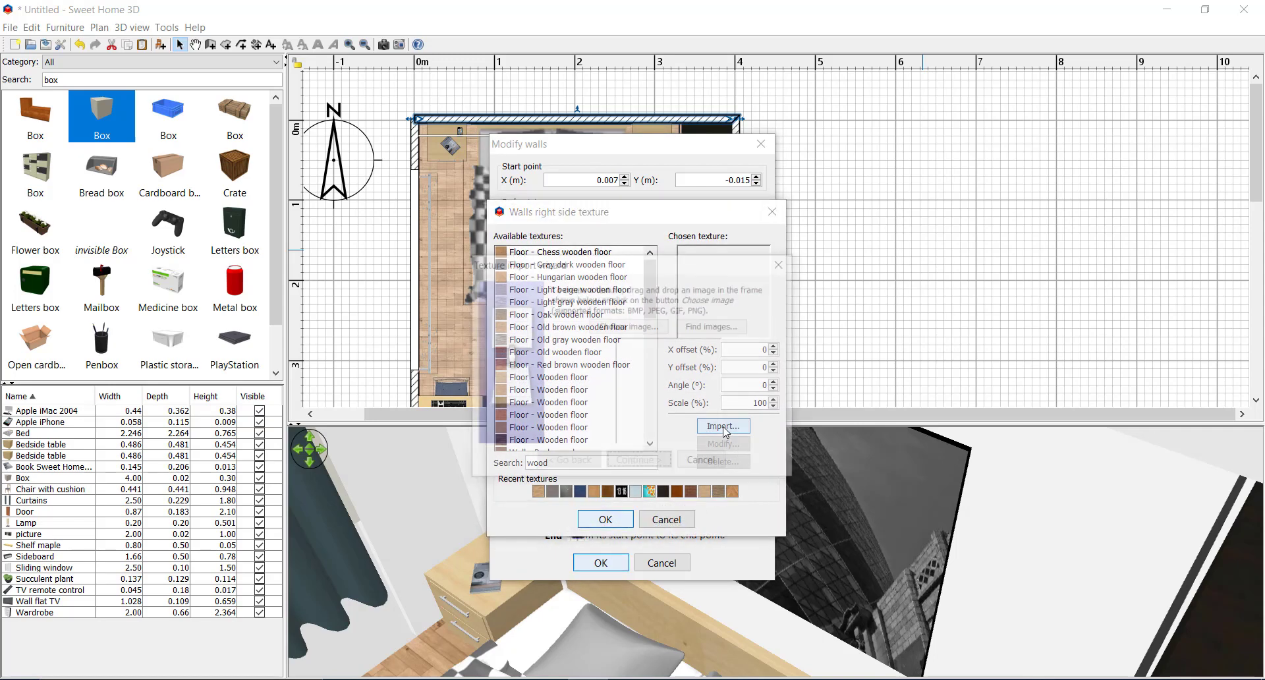
left_click(629, 326)
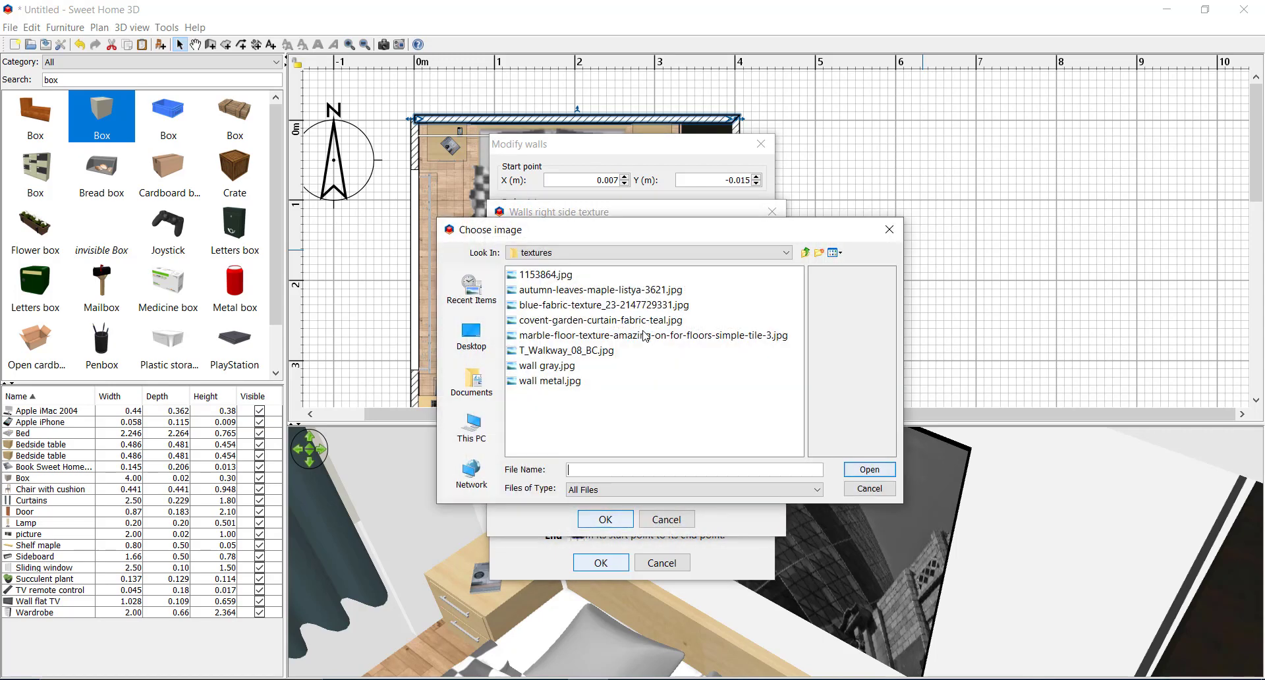
left_click(552, 380)
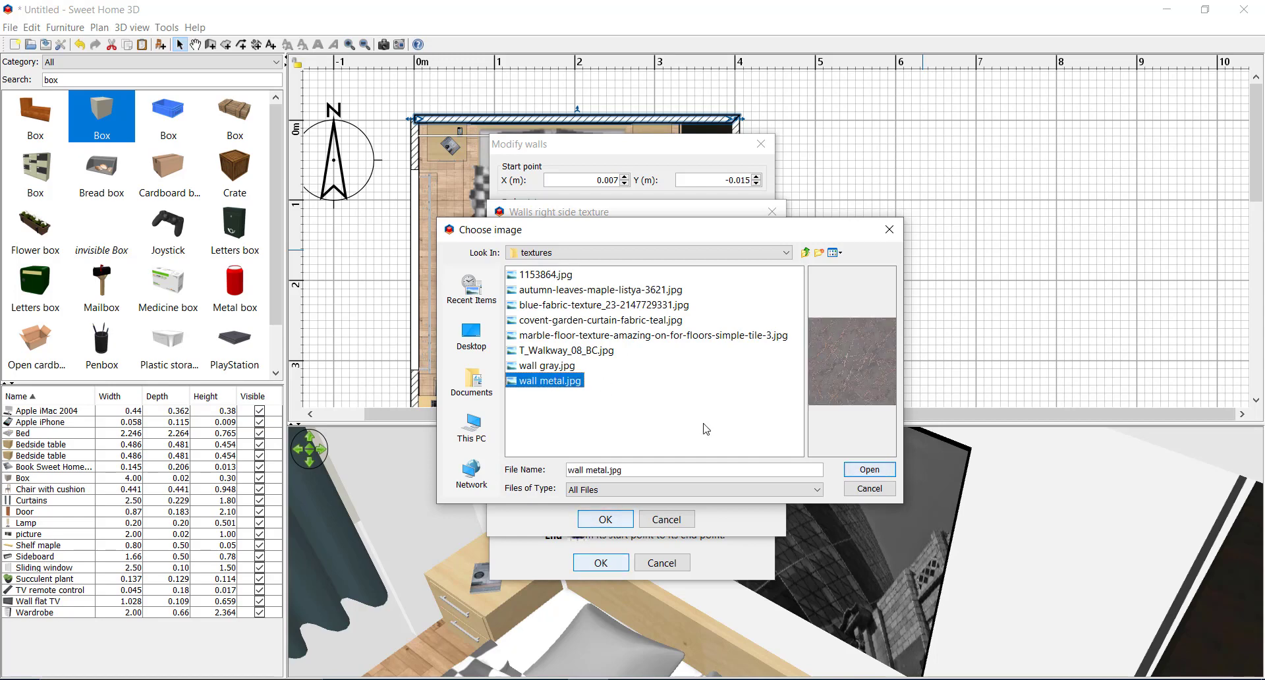
left_click(863, 469)
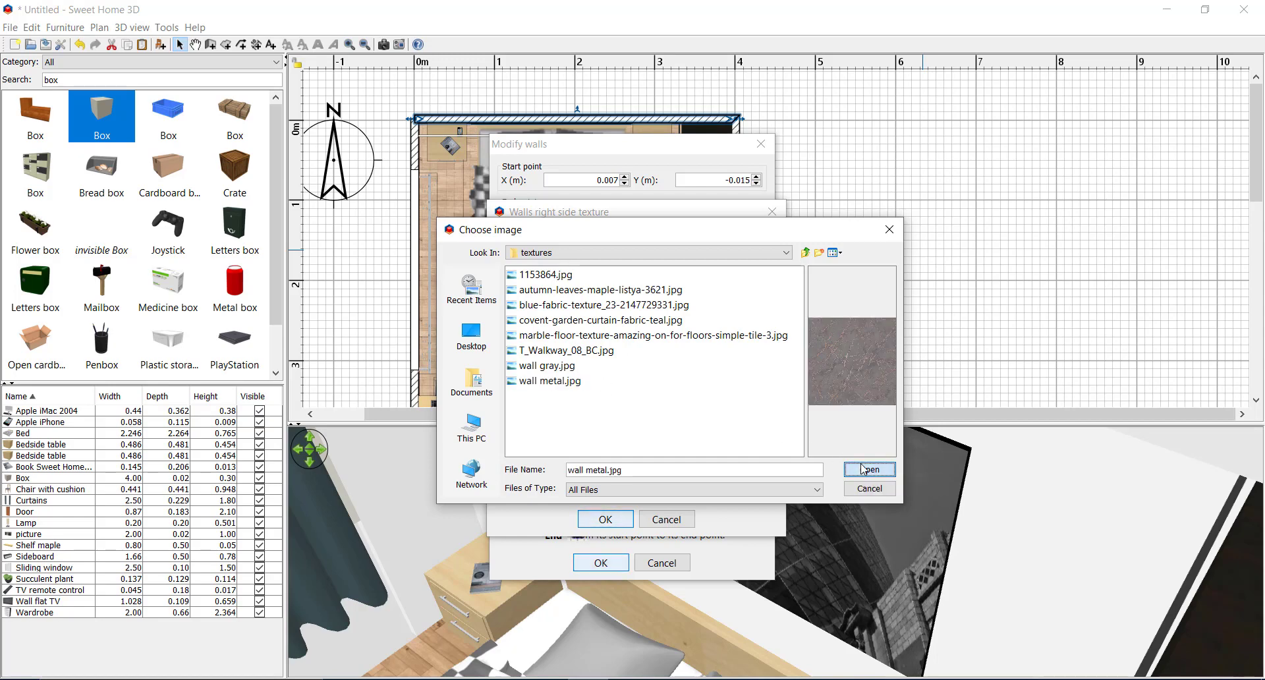
left_click(565, 413)
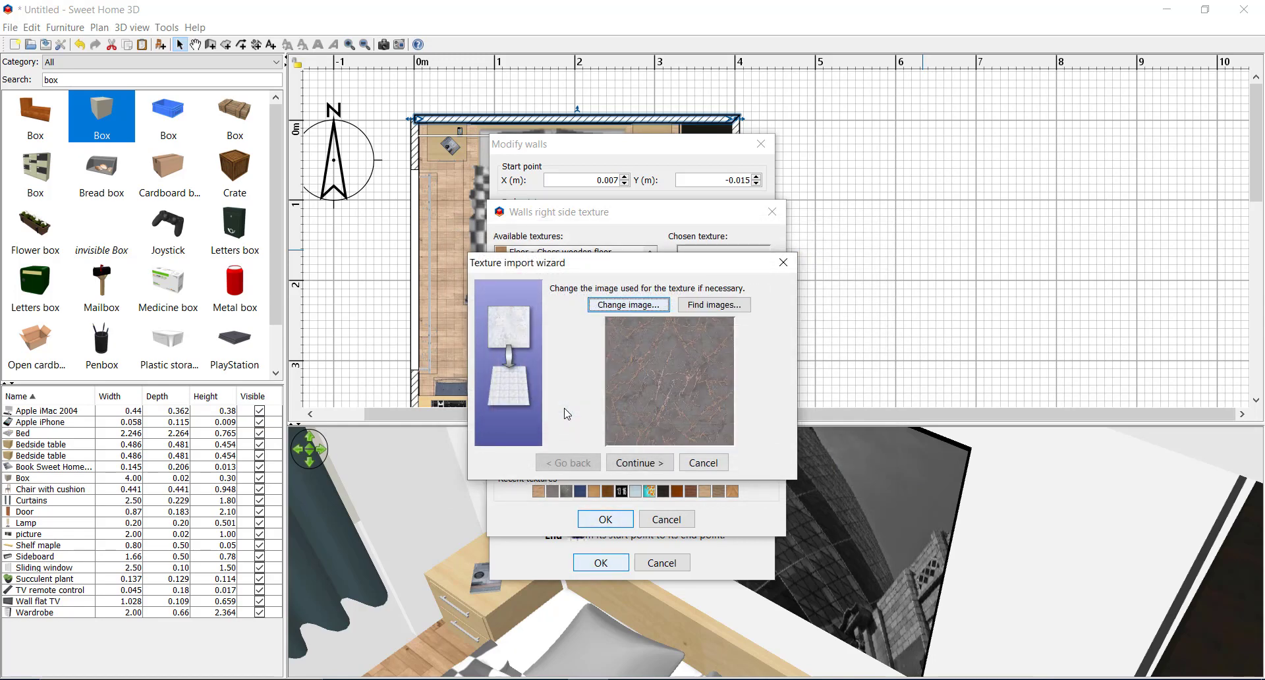
Step: Set the wall metal texture's width to 1 m, finish the import and apply it to the north wall's right side
left_click(639, 463)
left_click_drag(762, 381, 812, 388)
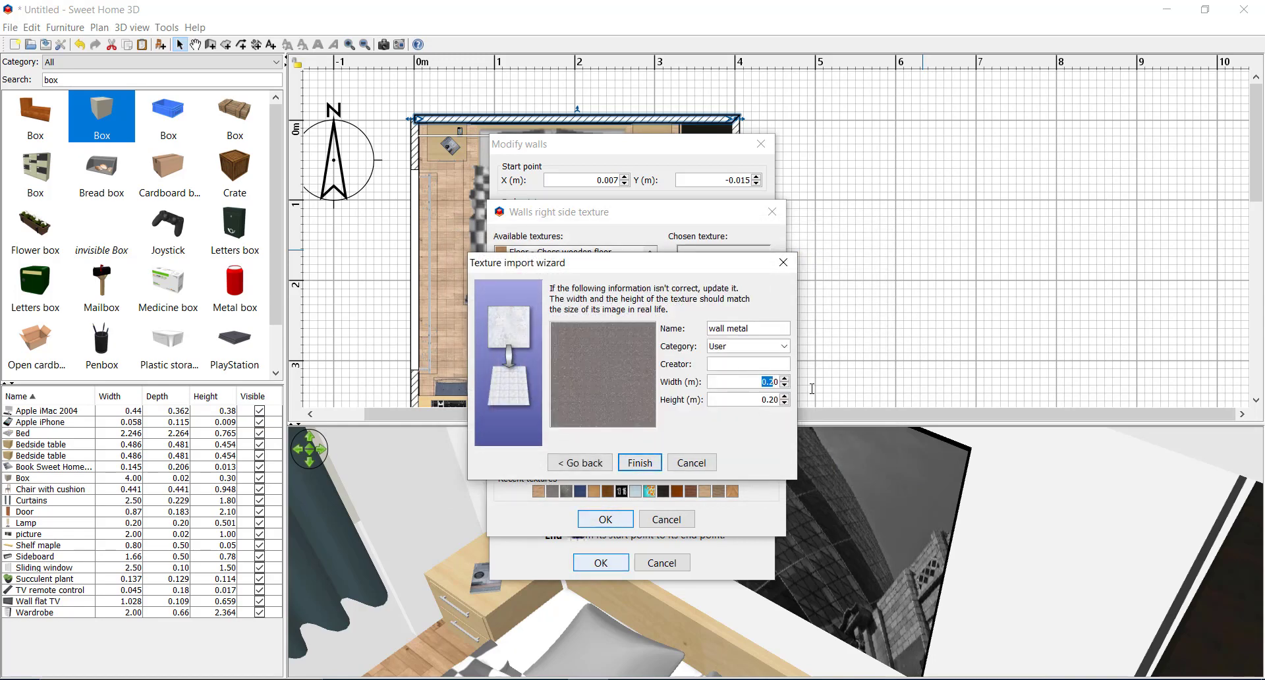
left_click(639, 463)
left_click(605, 519)
left_click(600, 563)
left_click(923, 282)
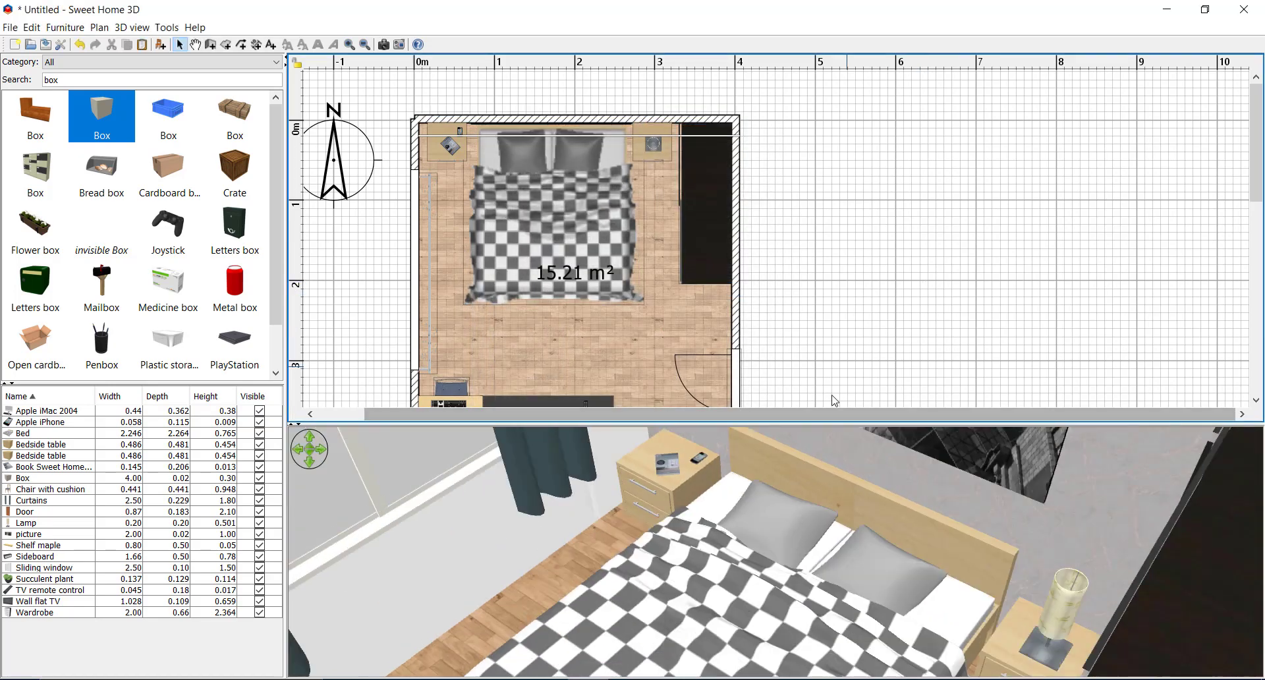
Step: Enlarge the 3D view and check the north wall's new texture within the room
left_click(829, 427)
left_click_drag(829, 420, 825, 34)
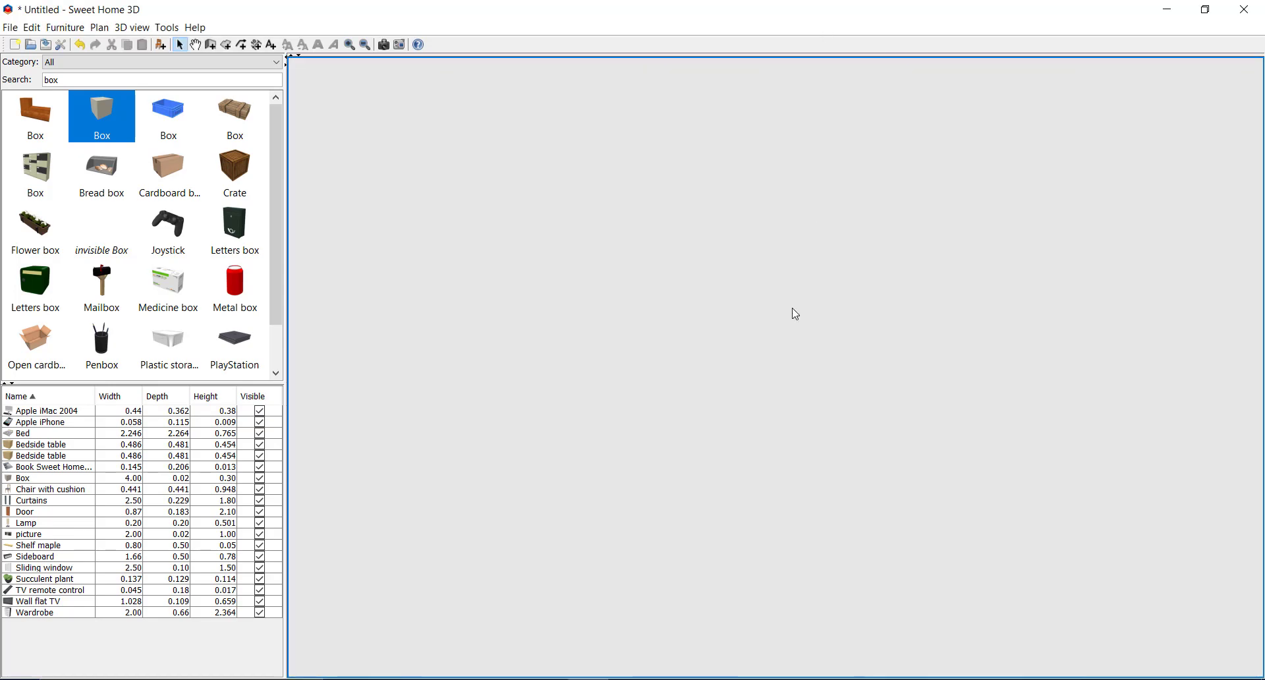
left_click_drag(793, 310, 713, 336)
scroll(819, 308, "down", 5)
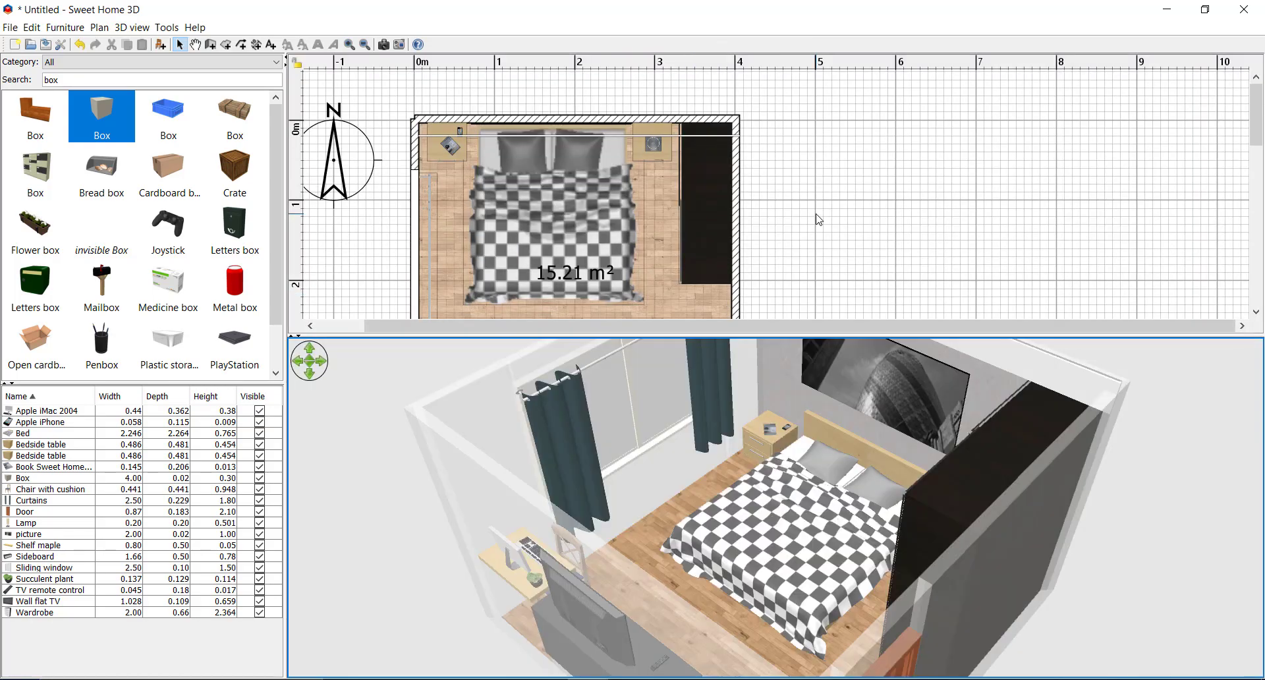
Step: Add a baseboard 0.6 m high to the right side of the north wall
left_click(622, 119)
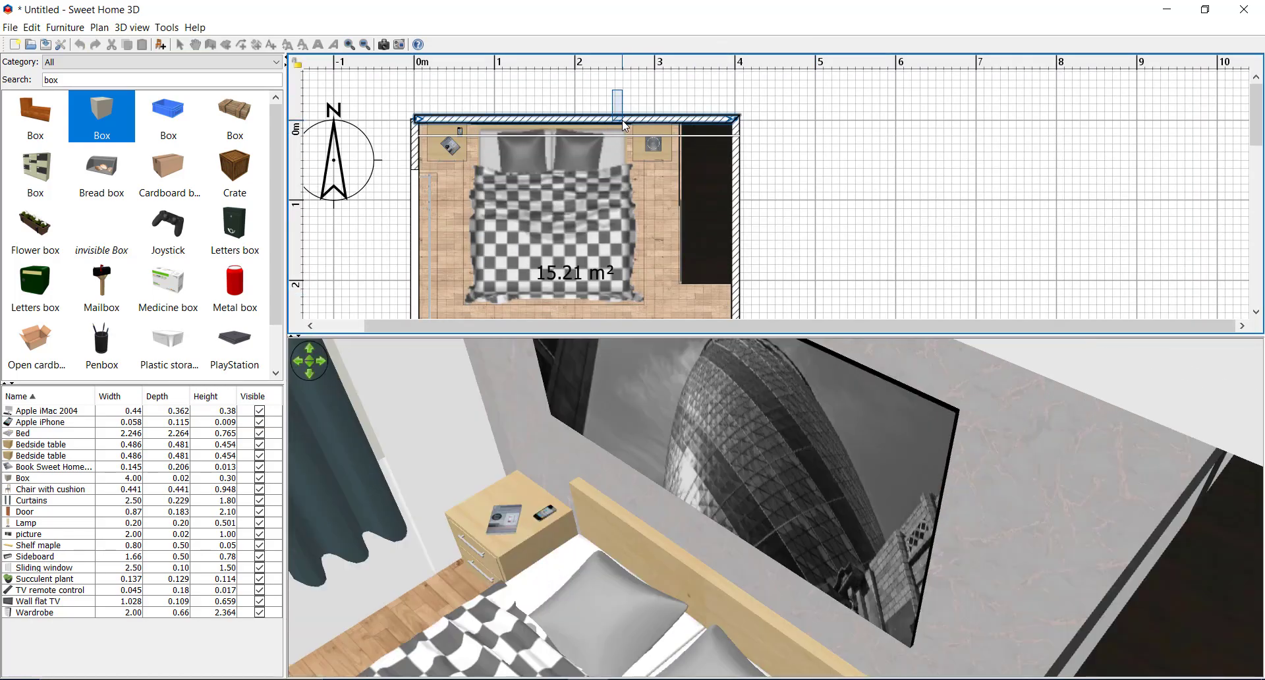
double_click(622, 119)
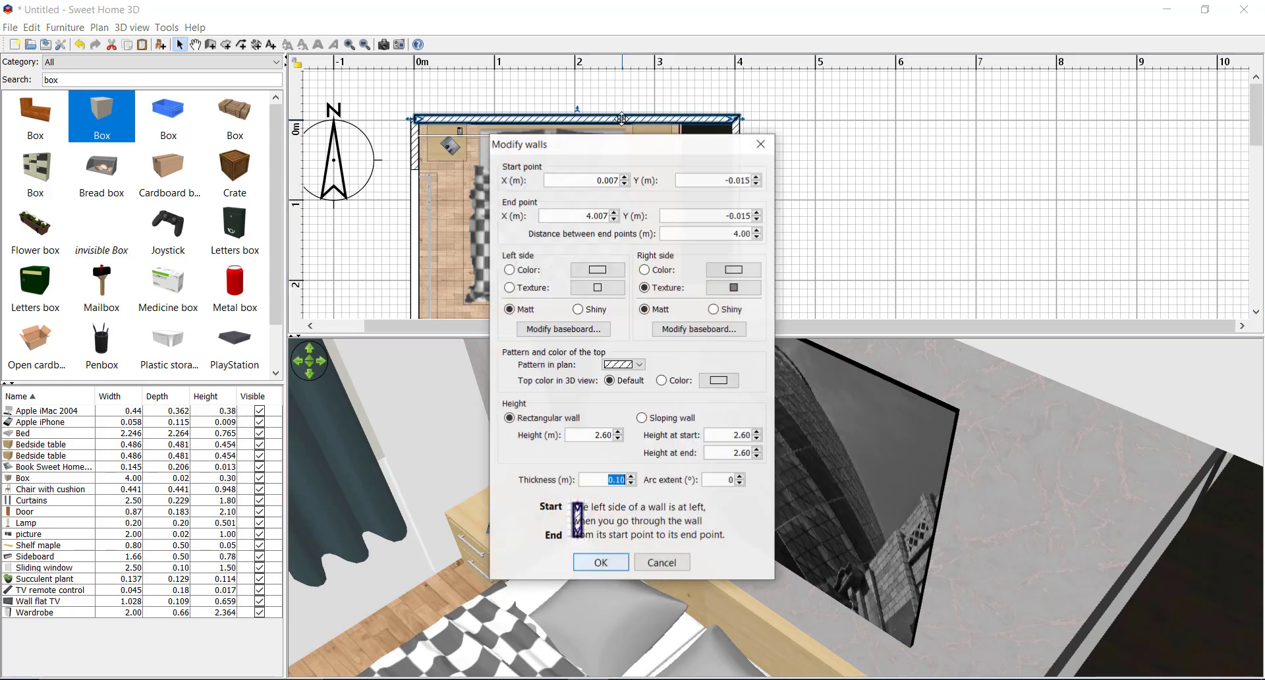
left_click(703, 327)
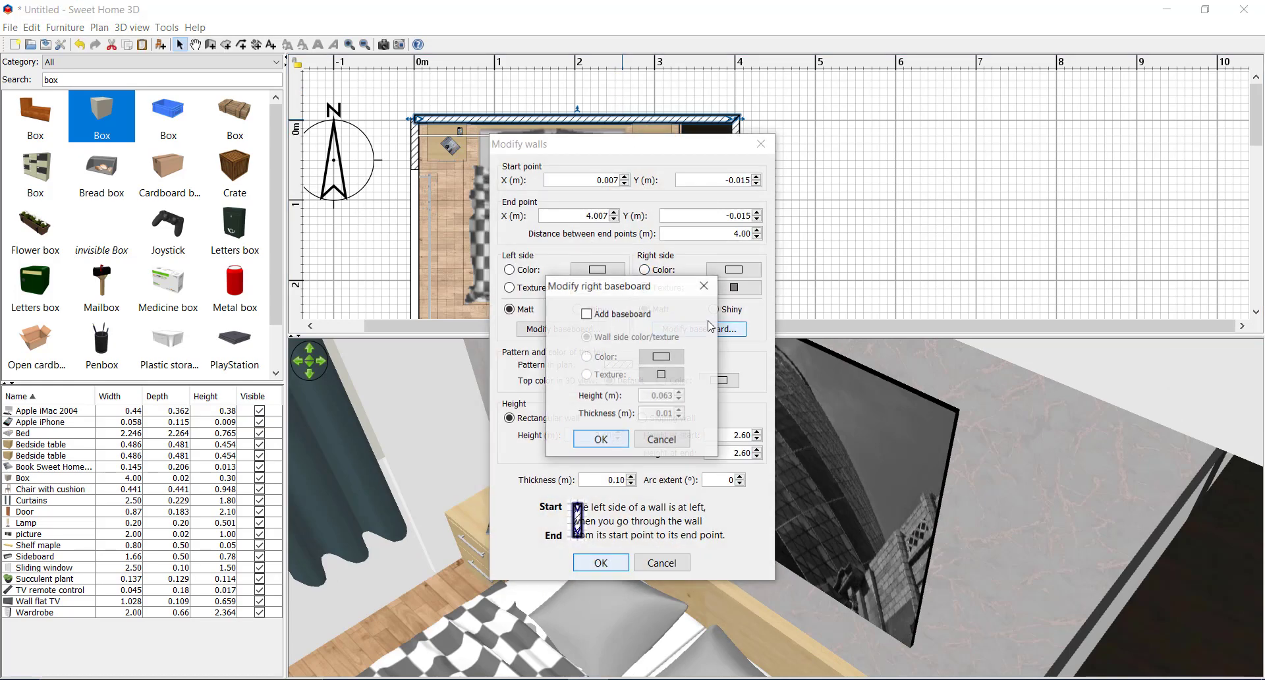
left_click(628, 317)
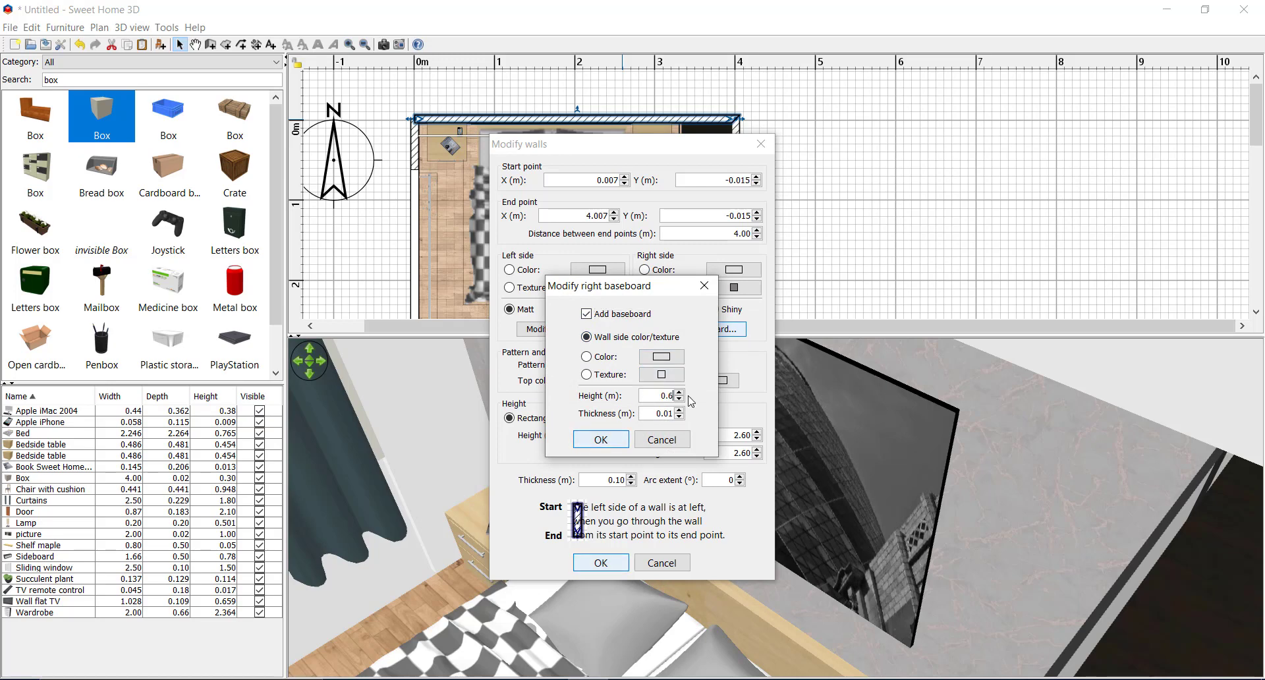
Step: Search the baseboard textures for wood, choose Wood - Beech and apply the baseboard to the north wall
left_click(661, 374)
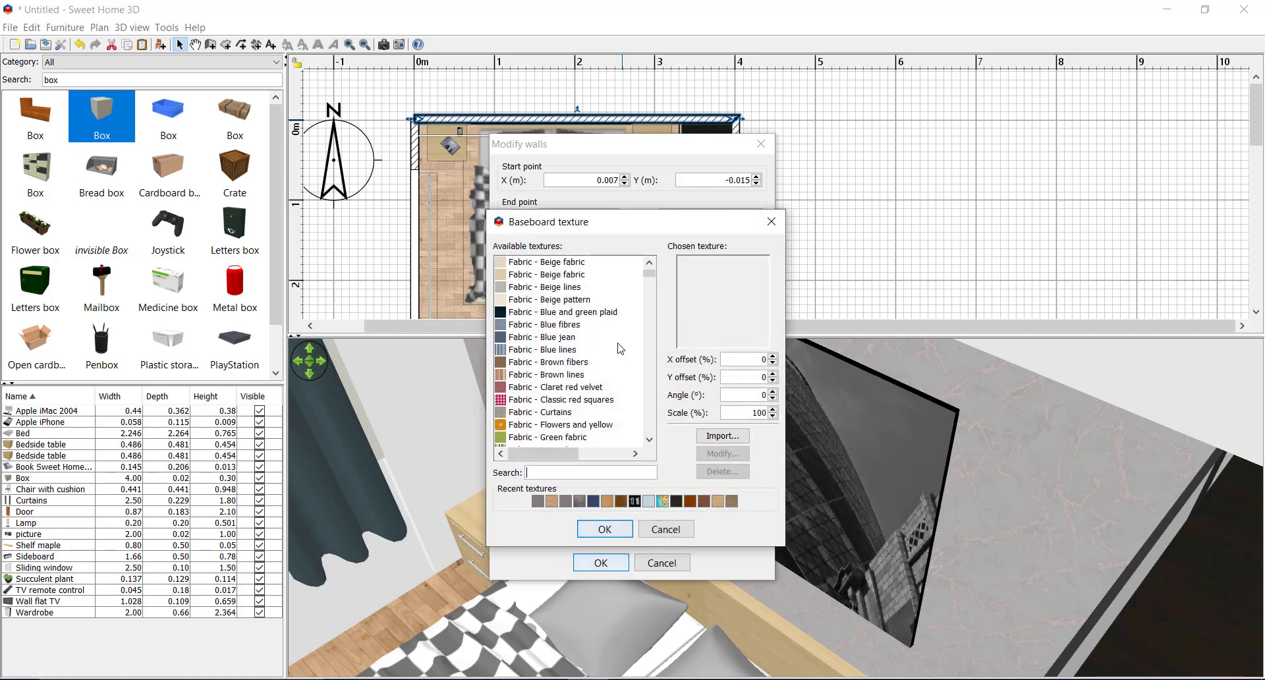
type("wood")
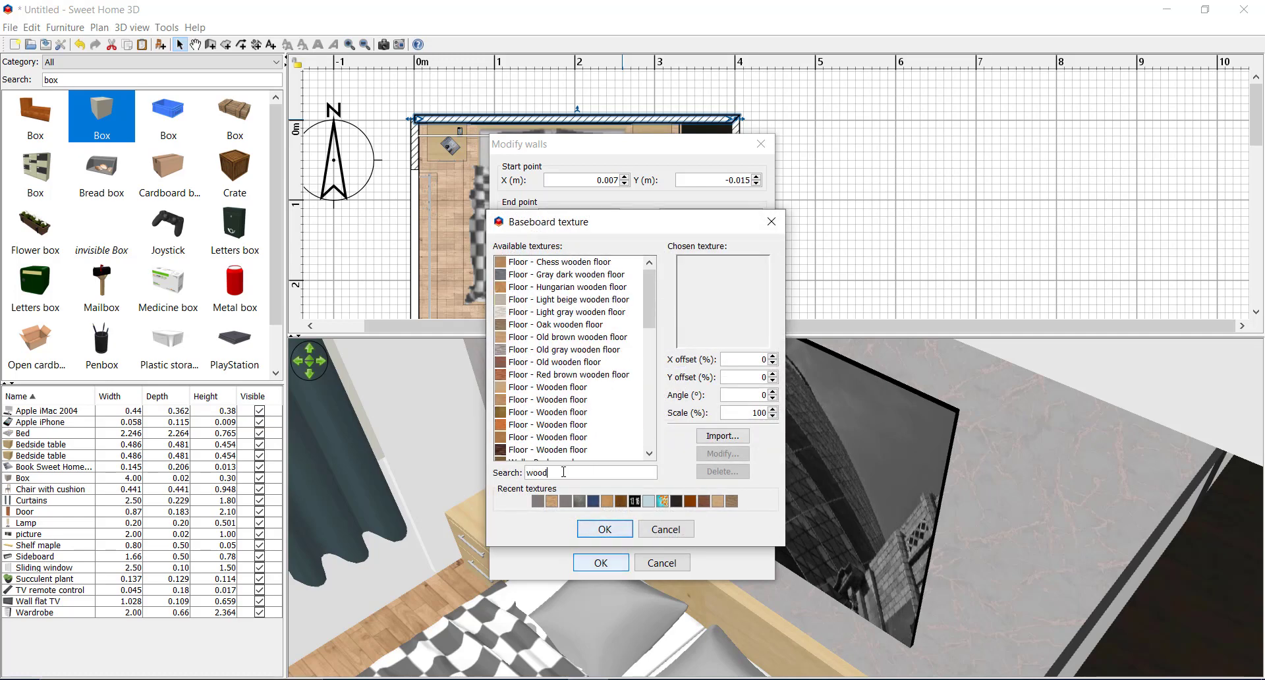
left_click(535, 388)
key("Down")
key("Down")
key("Down")
key("Down")
key("Down")
key("Down")
key("Down")
key("Down")
key("Down")
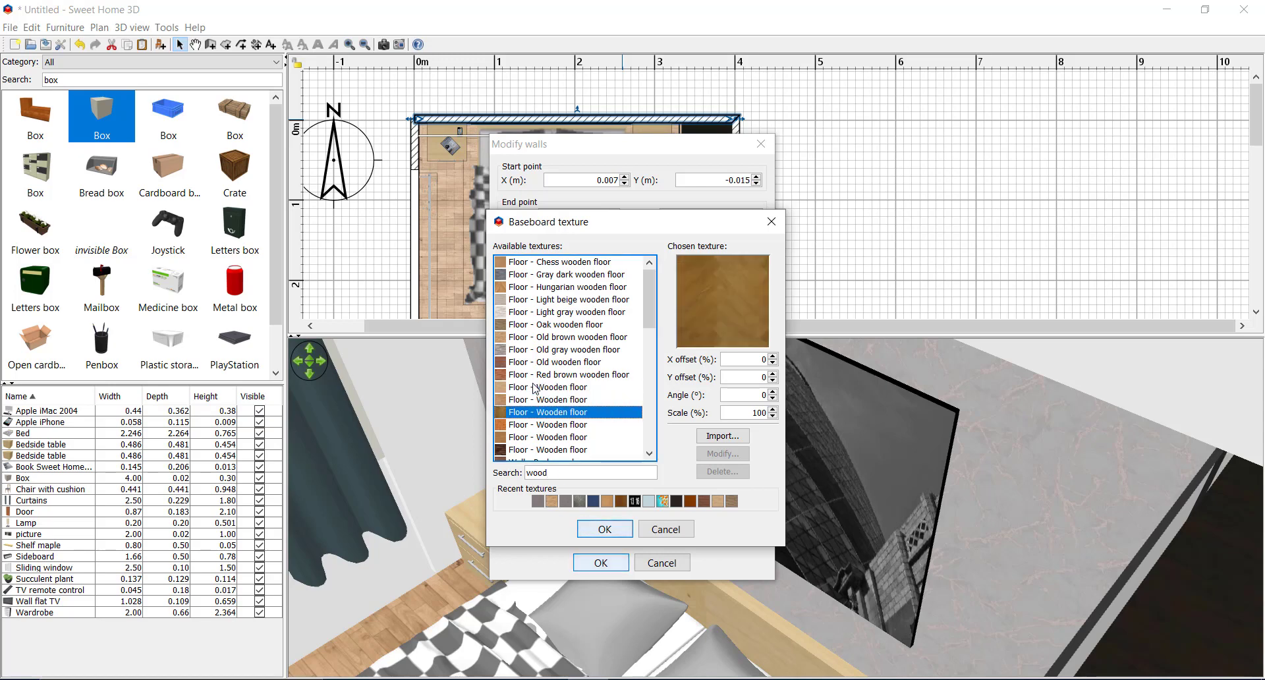
key("Down")
key("Down")
key("Down")
key("Down")
key("Down")
key("Down")
key("Down")
key("Down")
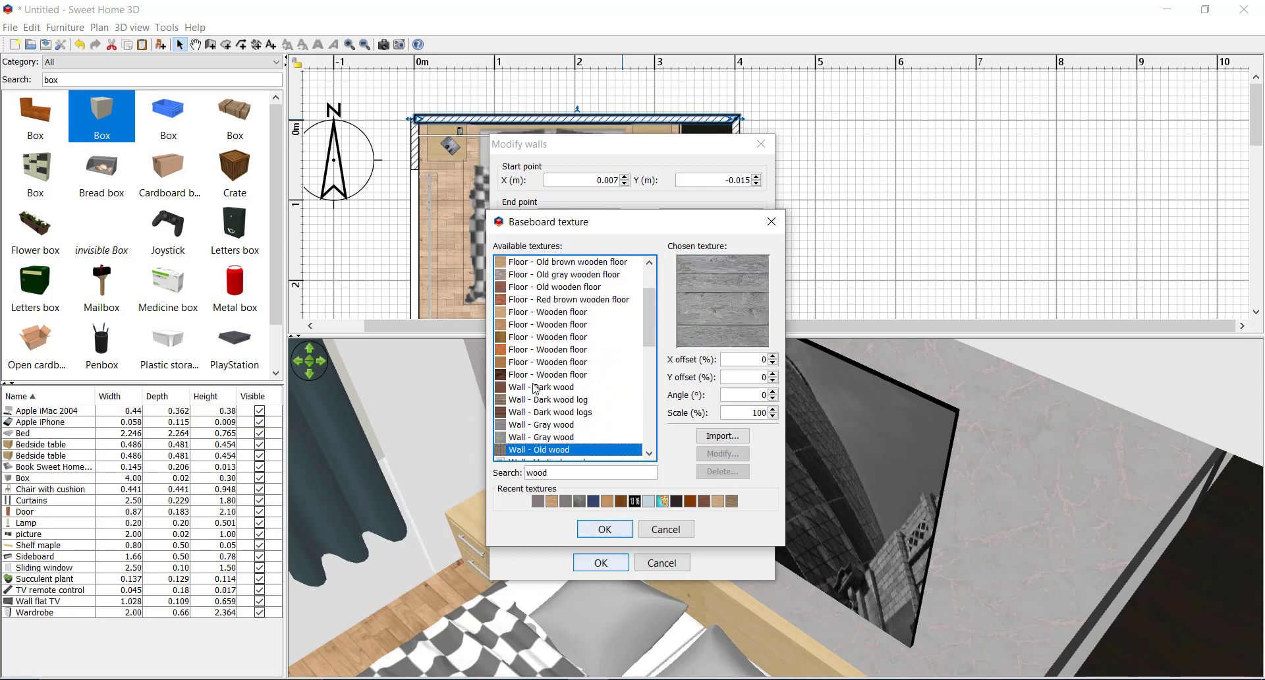
key("Down")
key("Down")
key("Down")
key("Down")
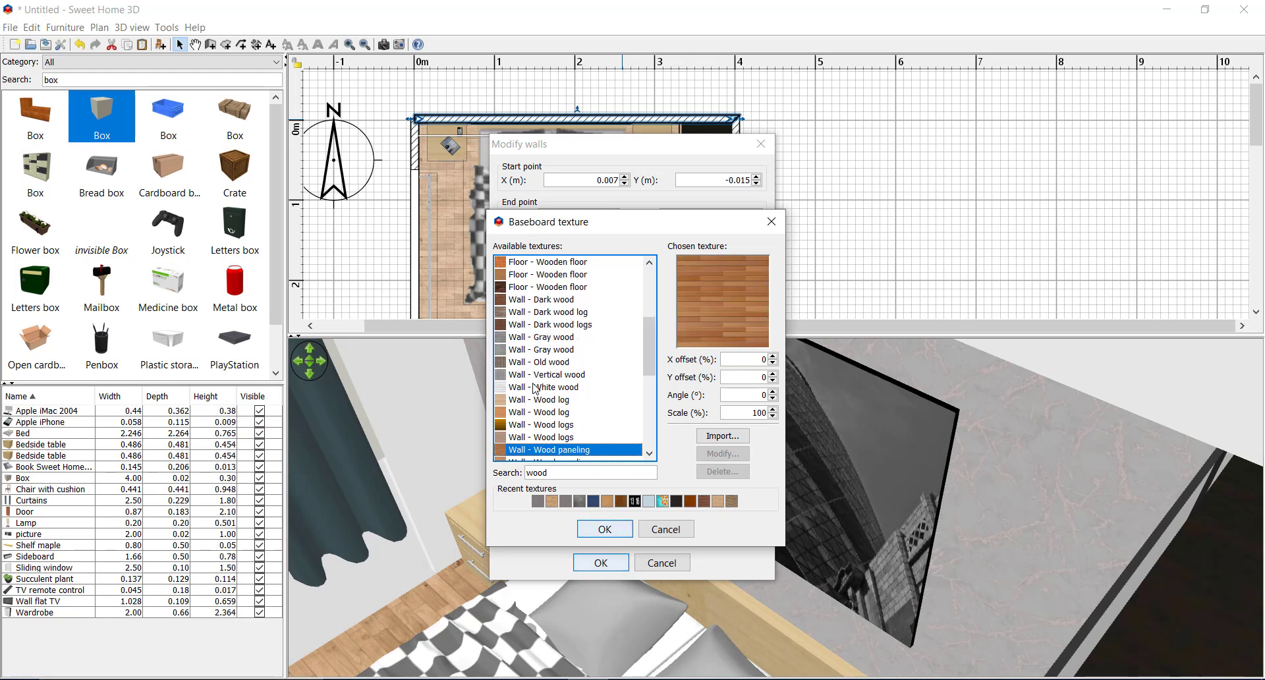
key("Down")
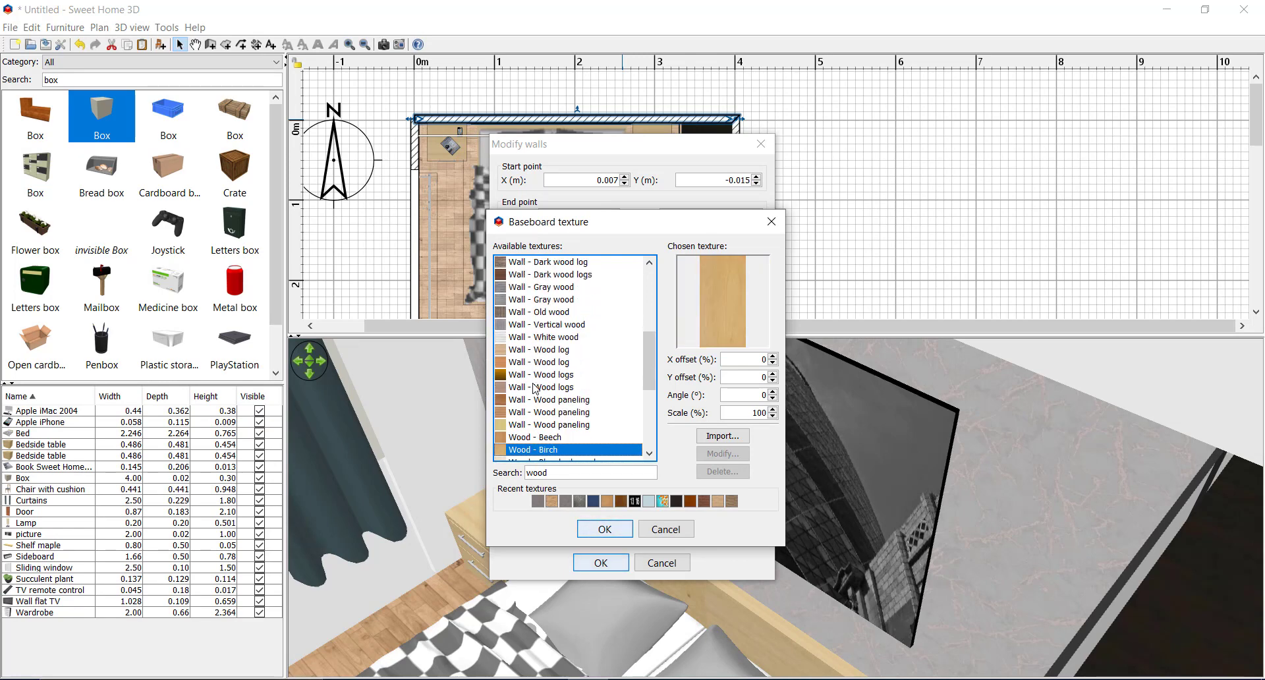
key("Up")
left_click(603, 529)
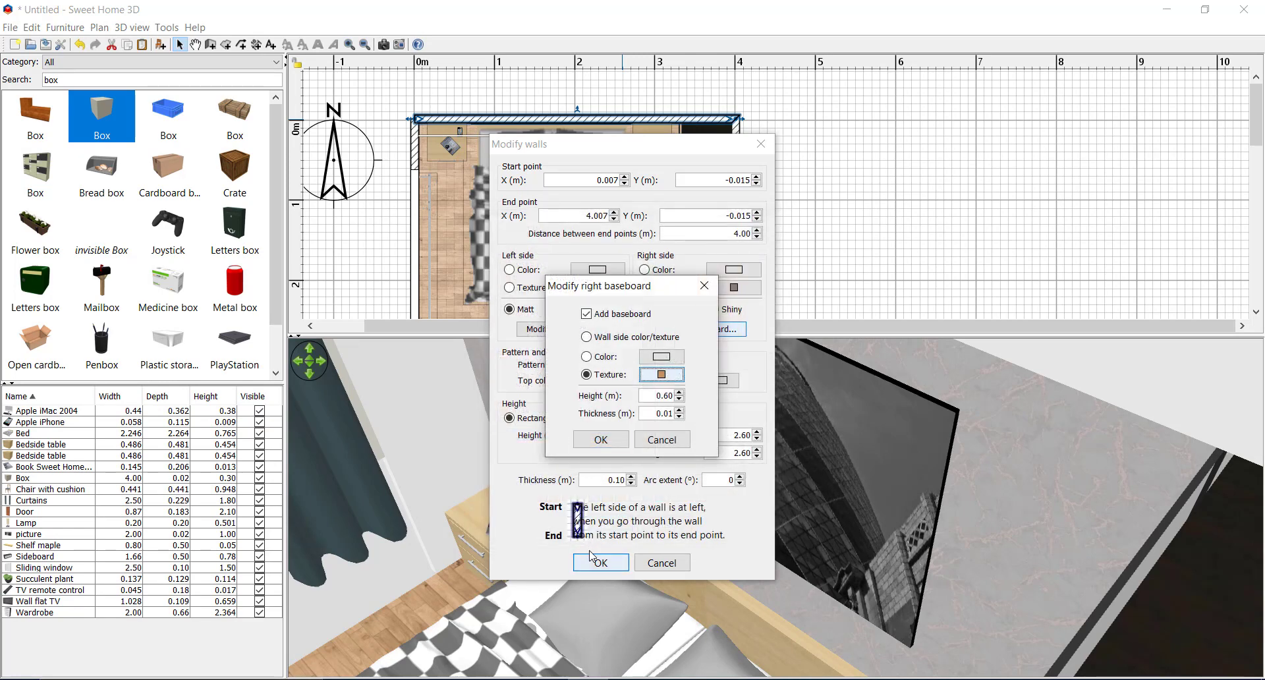
key("Return")
left_click(600, 562)
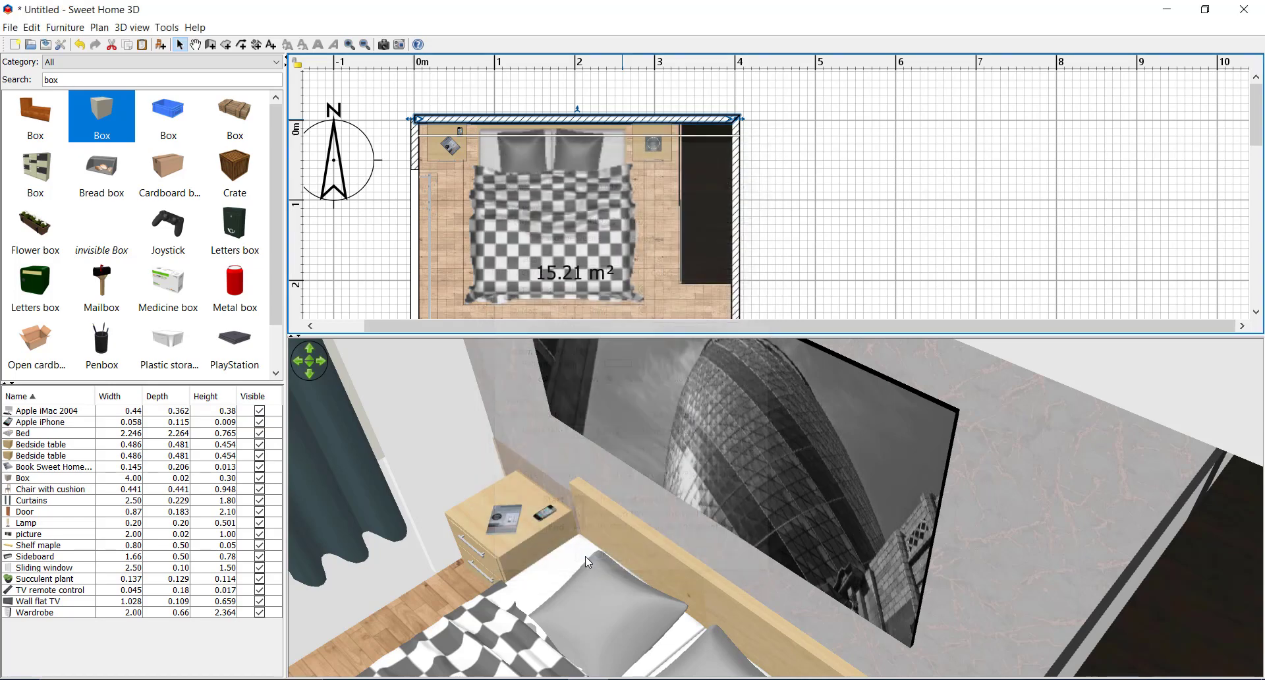
Step: Set the height of the north wall's right baseboard to 0.8 m
left_click_drag(567, 583, 590, 552)
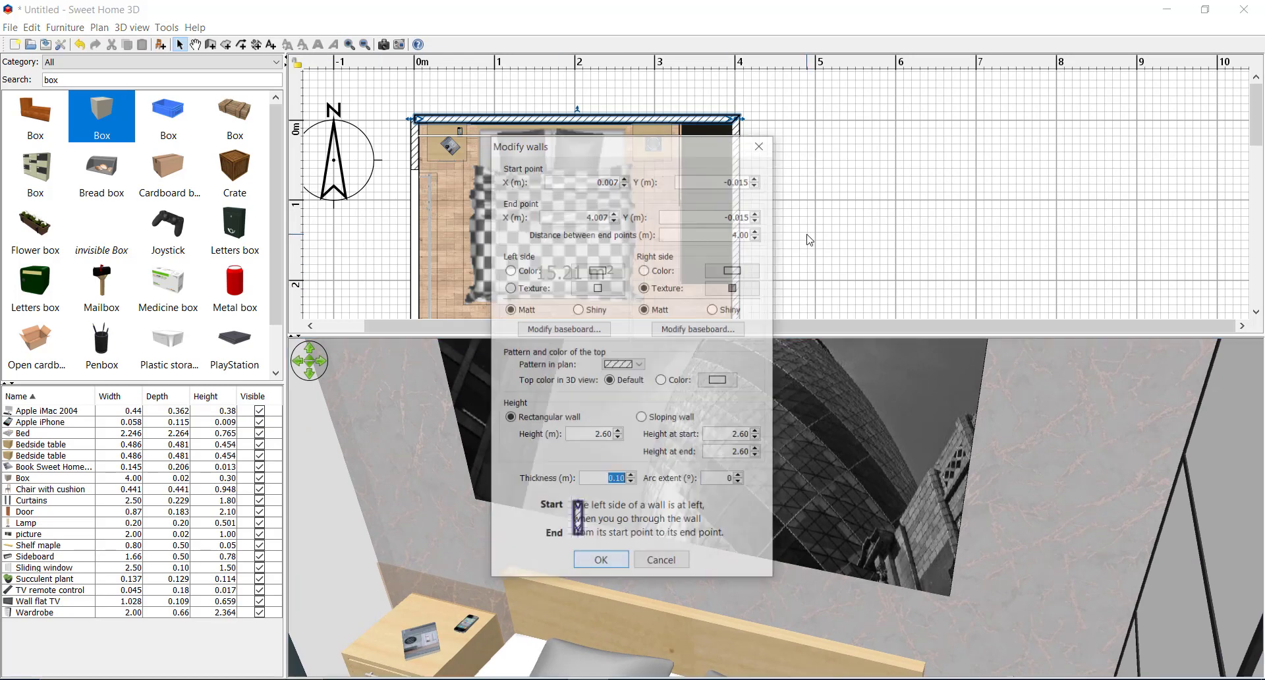
left_click(731, 328)
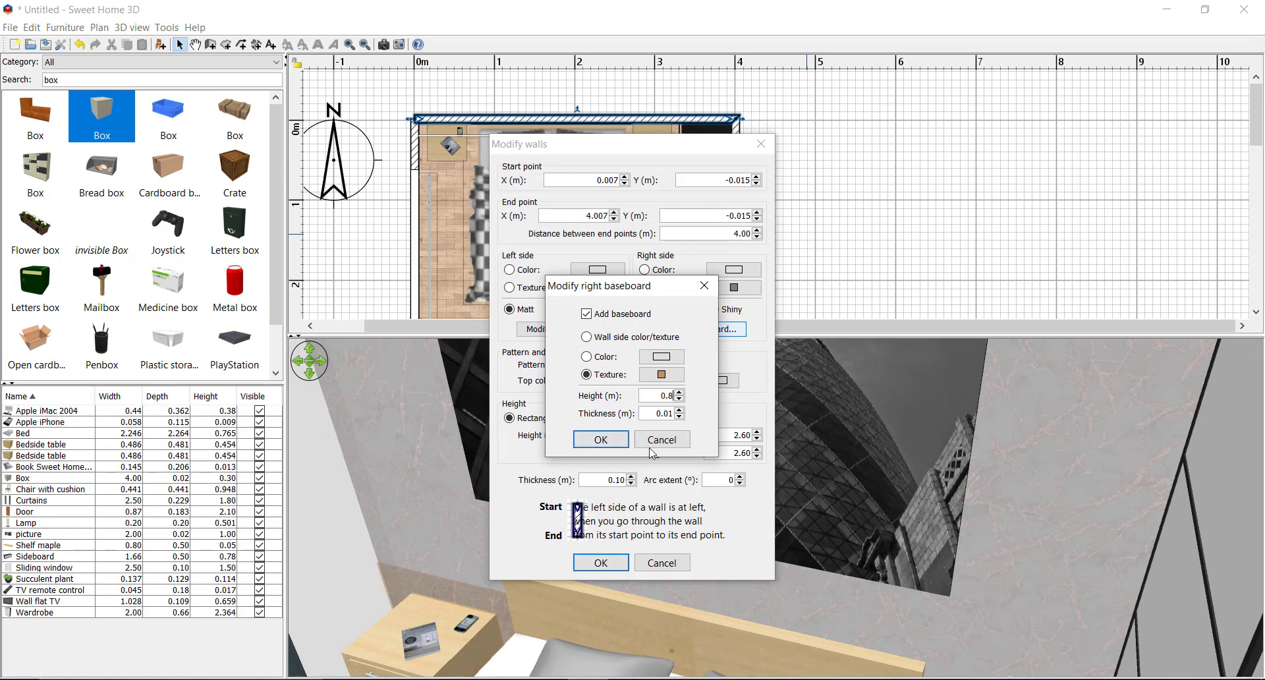
left_click(601, 439)
left_click(601, 563)
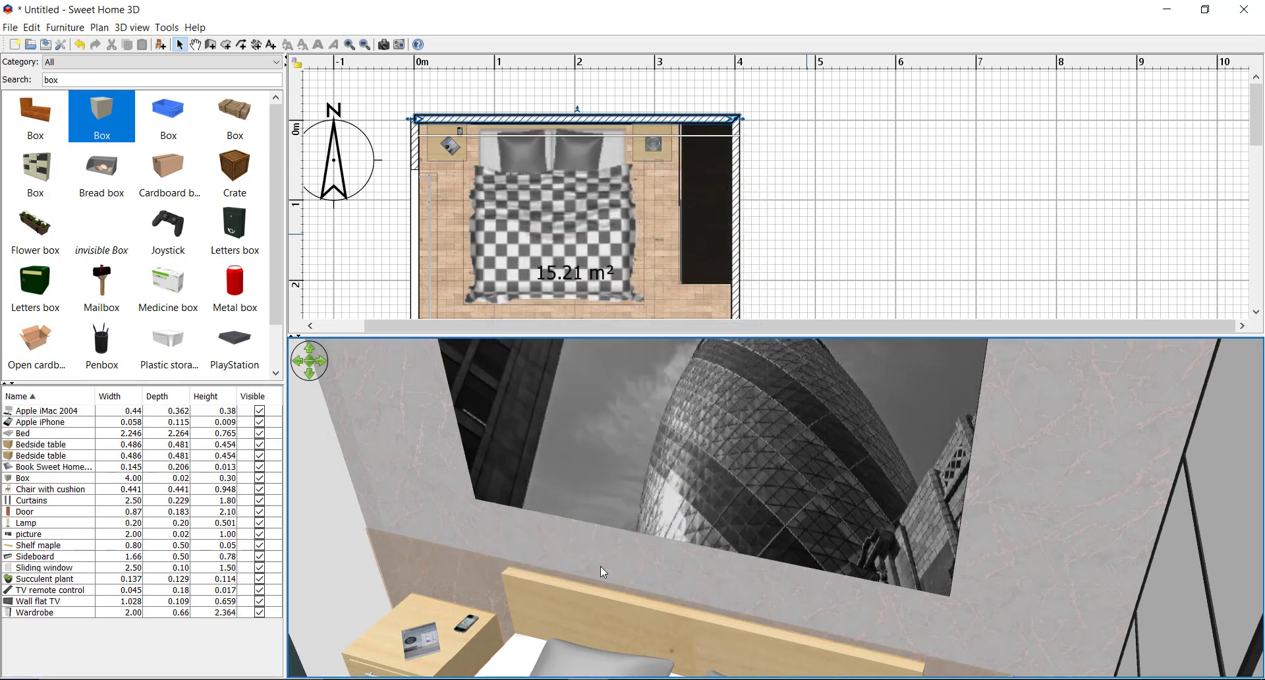
Step: Check the baseboard behind the bed in 3D and open the north wall's right baseboard height for editing
left_click_drag(599, 566, 625, 512)
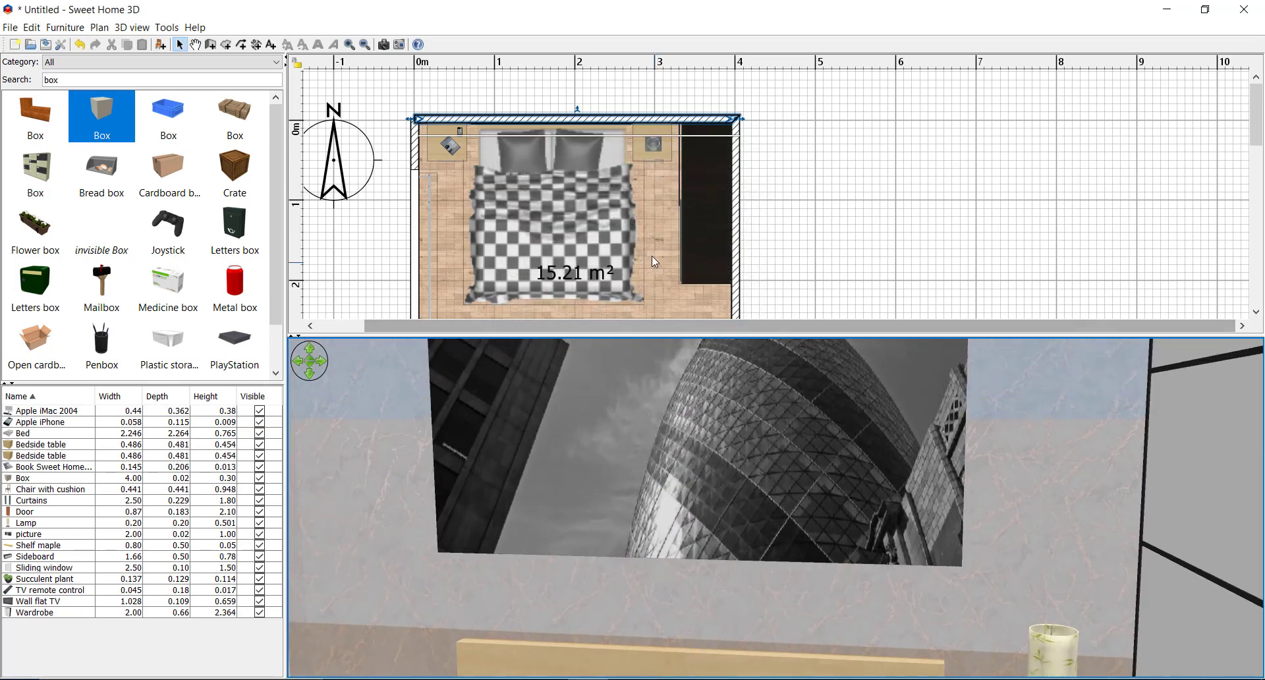
key("ctrl+shift+e")
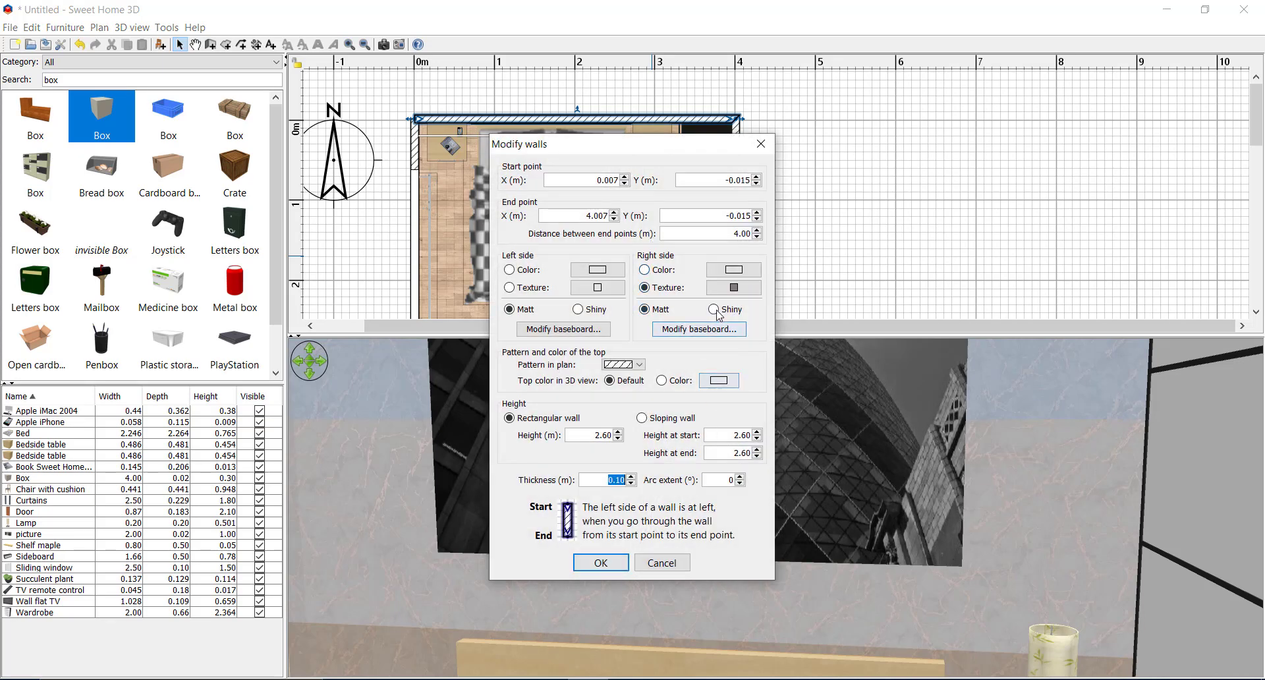
left_click(708, 329)
left_click(657, 395)
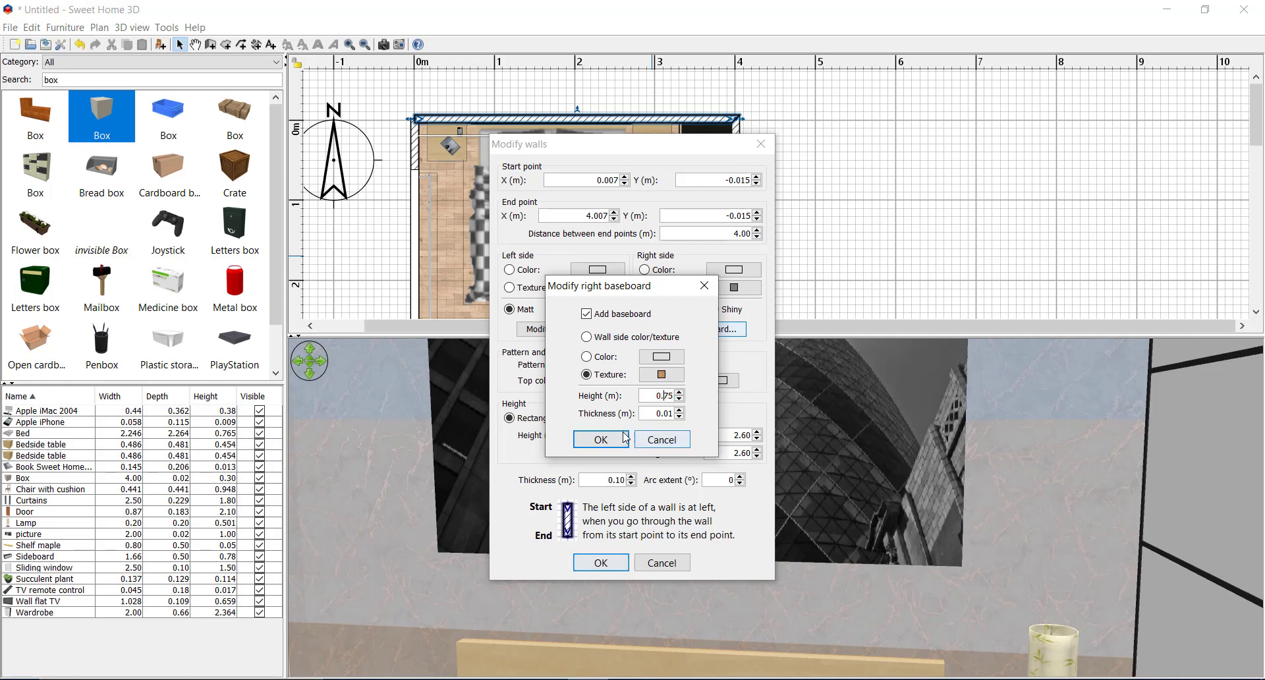
Step: Set the north wall's right baseboard height to 0.75 m and check the area around the bed in 3D
left_click(601, 439)
left_click(601, 562)
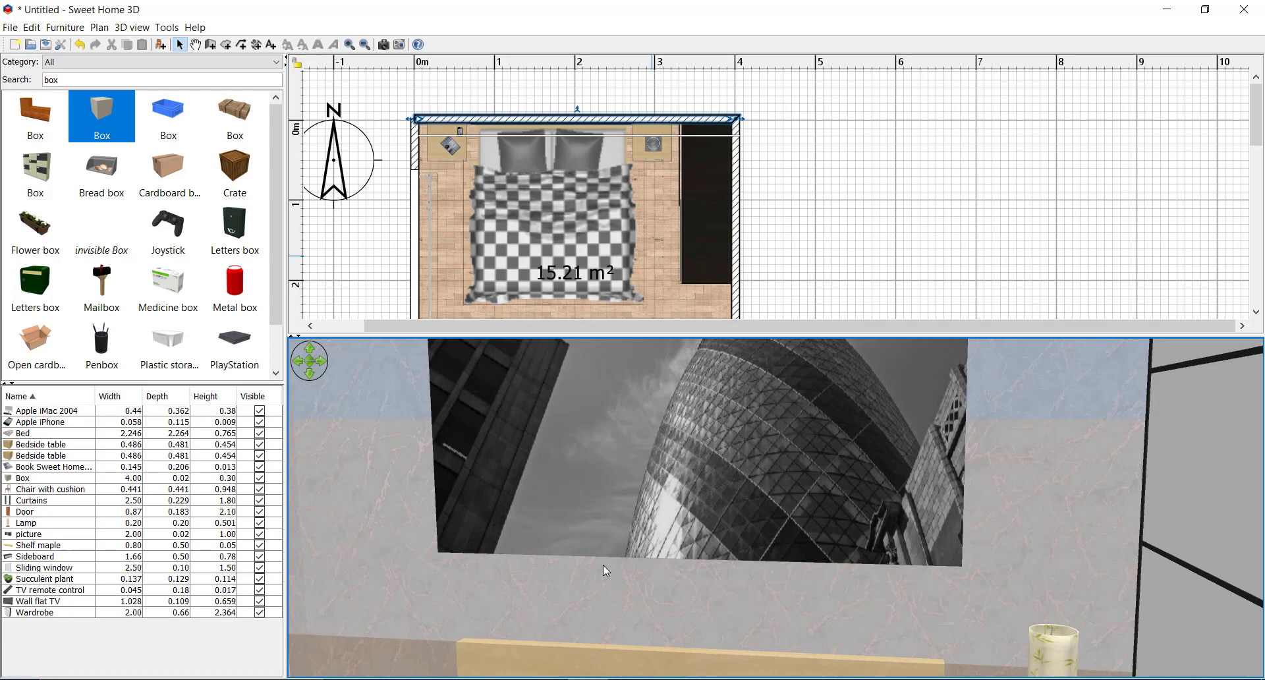
left_click(927, 148)
left_click(697, 488)
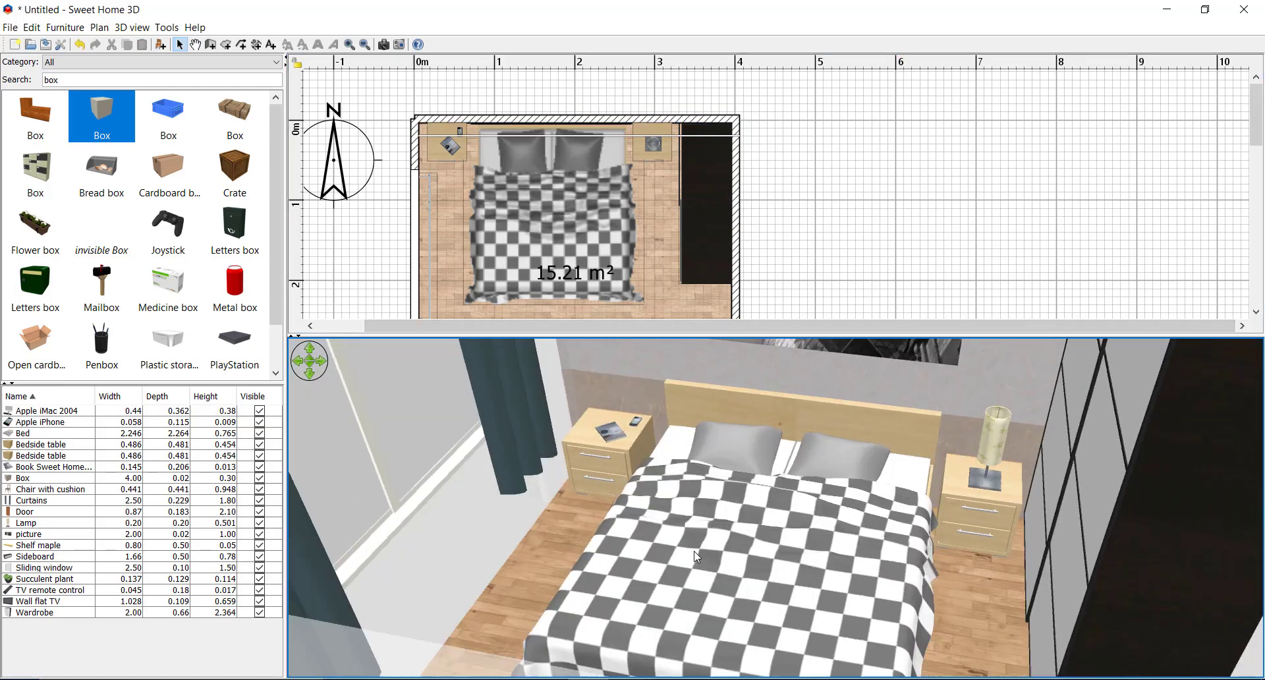
Step: Give the bed's bed_venge material the most recently used wood texture
double_click(33, 434)
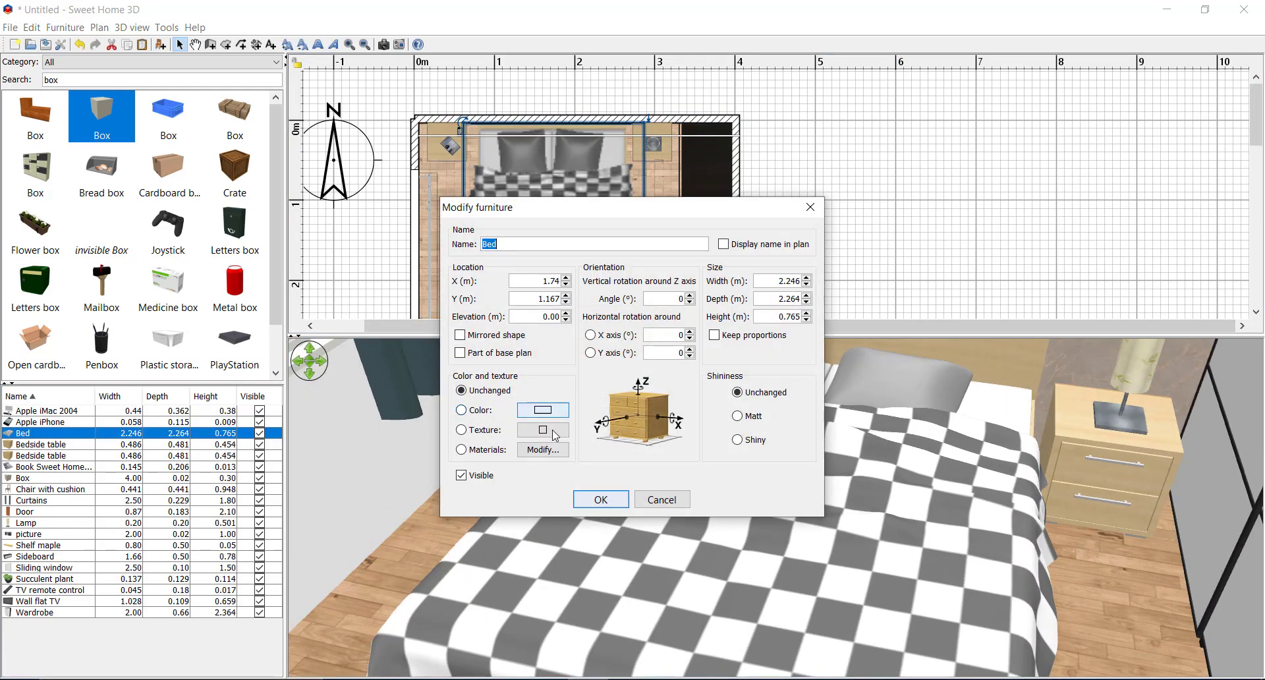
left_click(557, 452)
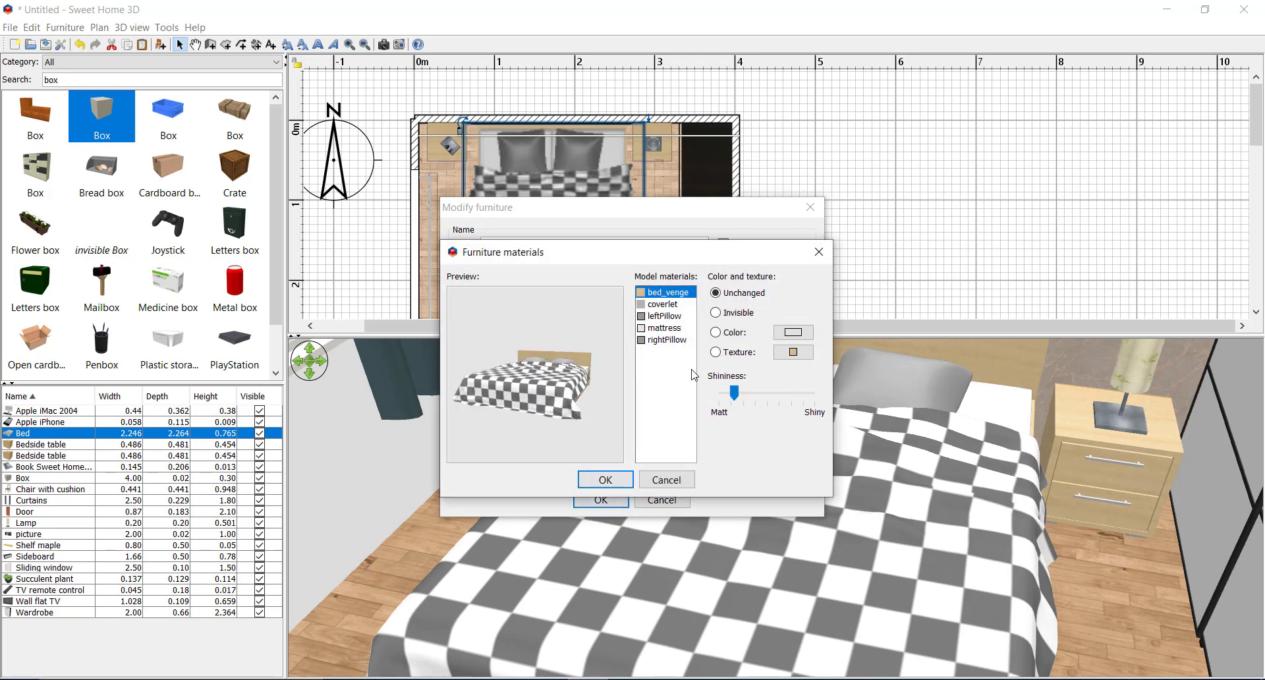
left_click(807, 354)
left_click(544, 505)
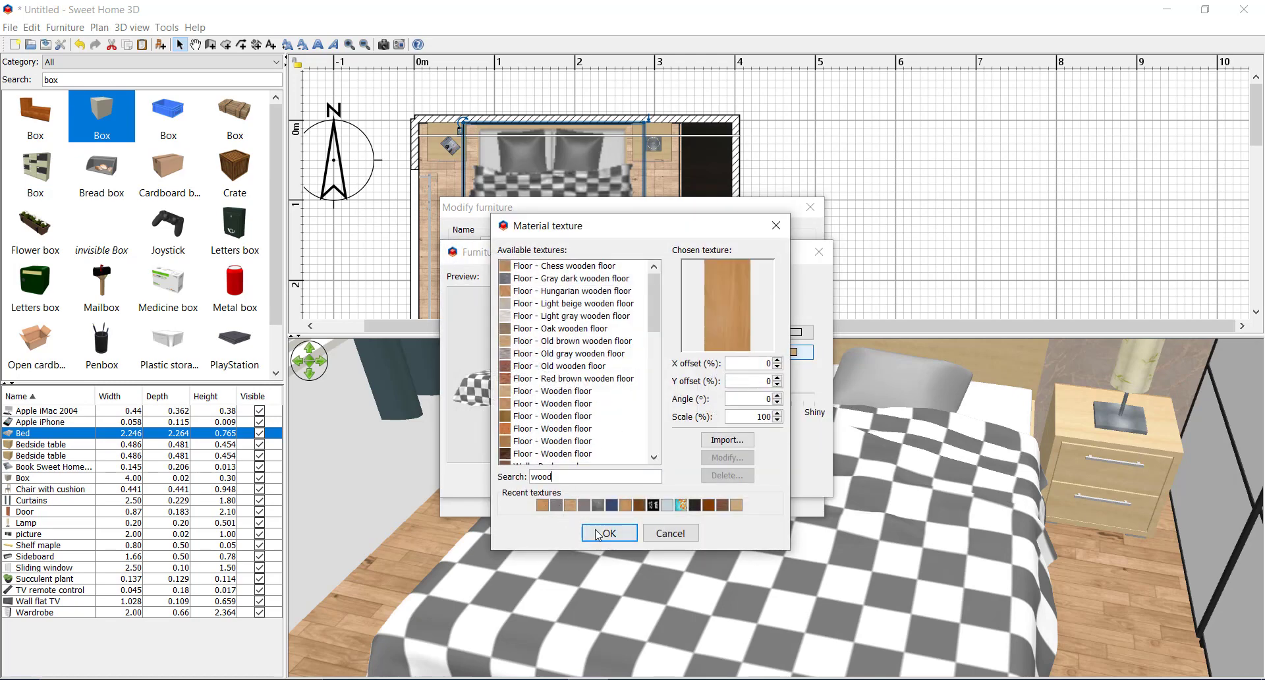
left_click(600, 532)
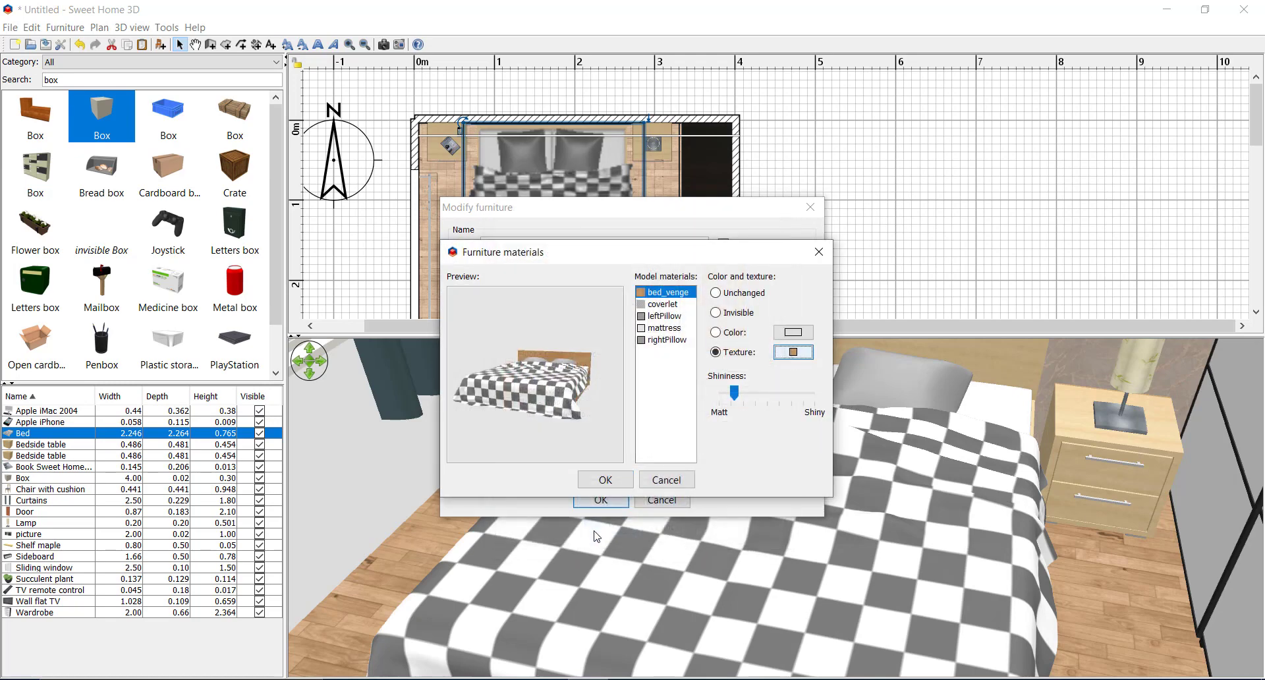
Step: Start a texture import for the bed's coverlet material, using the image blue-fabric-texture_23-2147729331.jpg
left_click(670, 305)
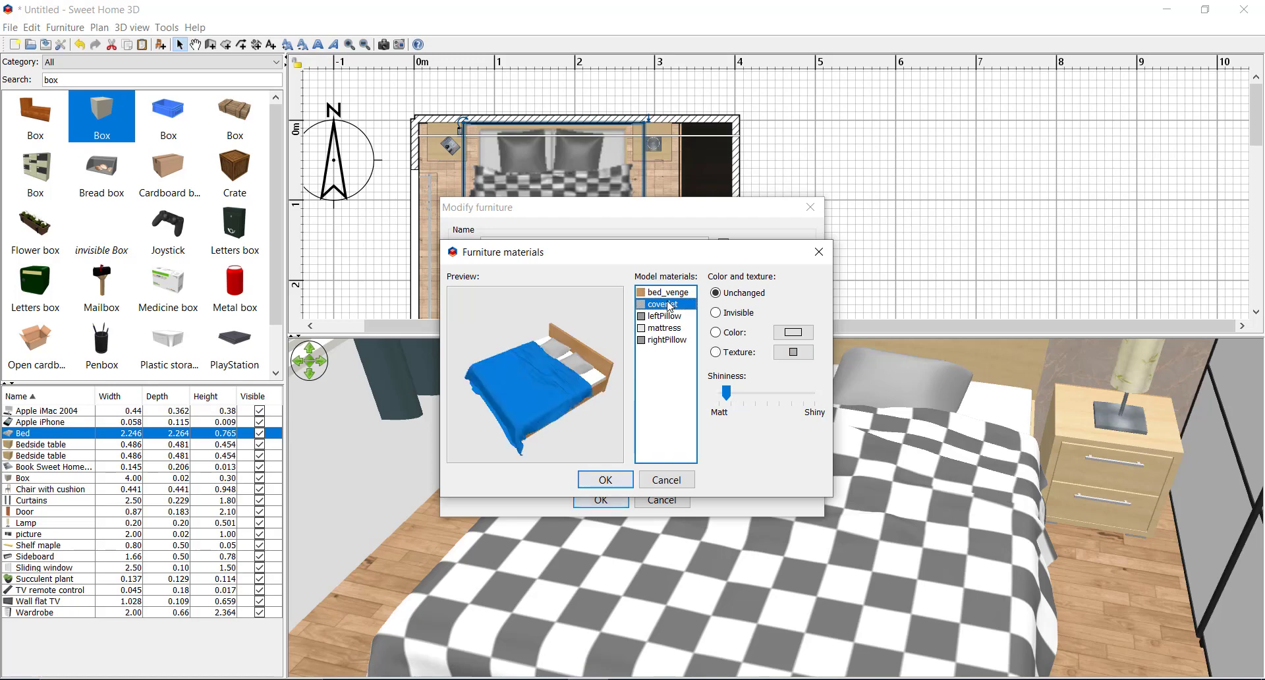
left_click(782, 353)
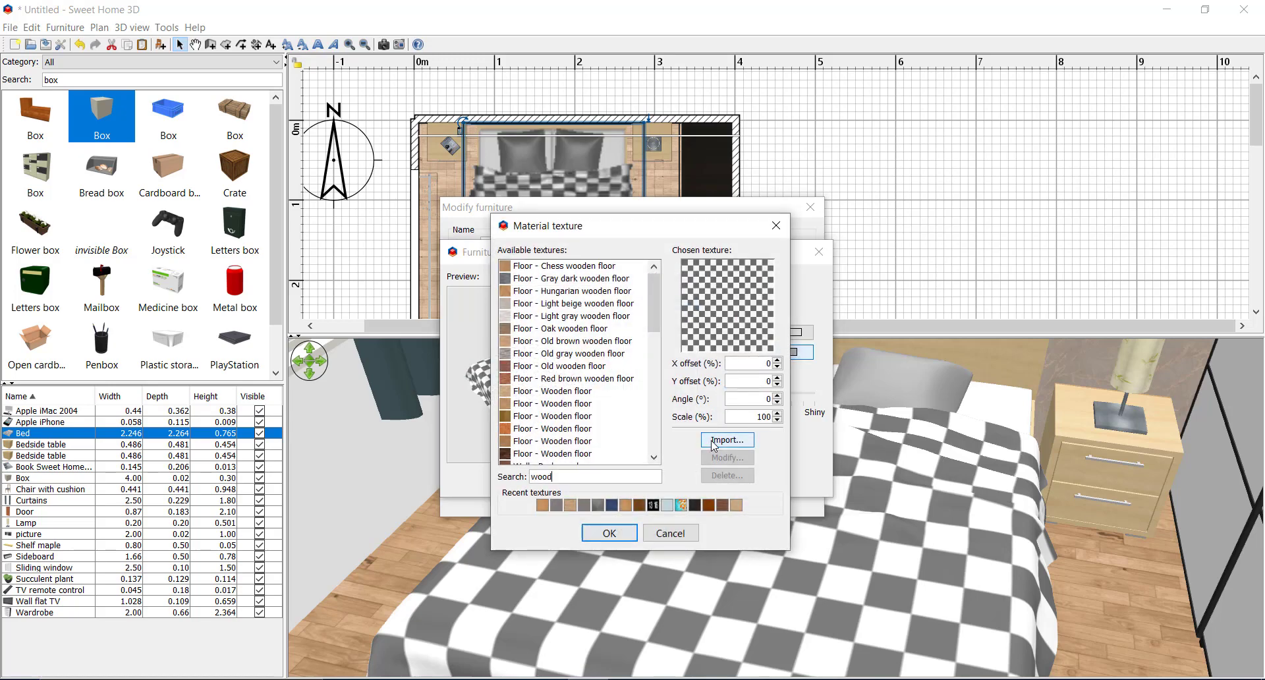
left_click(704, 443)
left_click(652, 339)
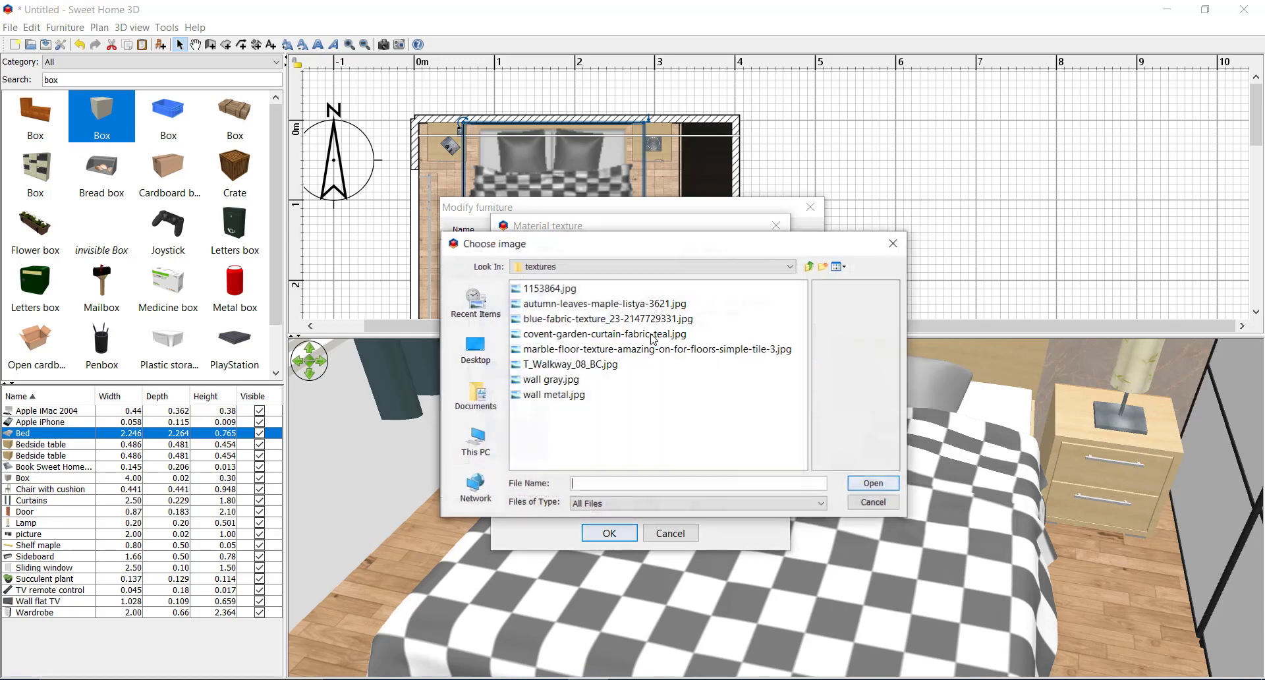
left_click(566, 394)
left_click(568, 379)
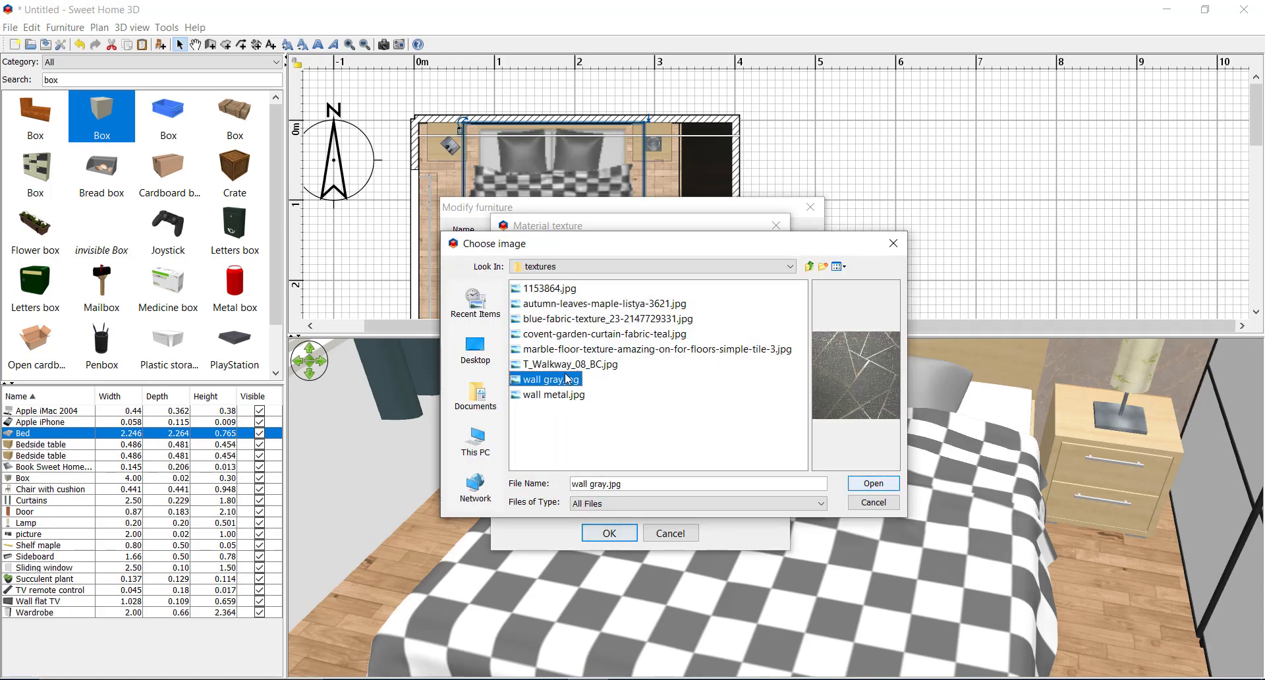
key("Up")
key("Up")
key("Up")
key("Up")
key("Up")
key("Down")
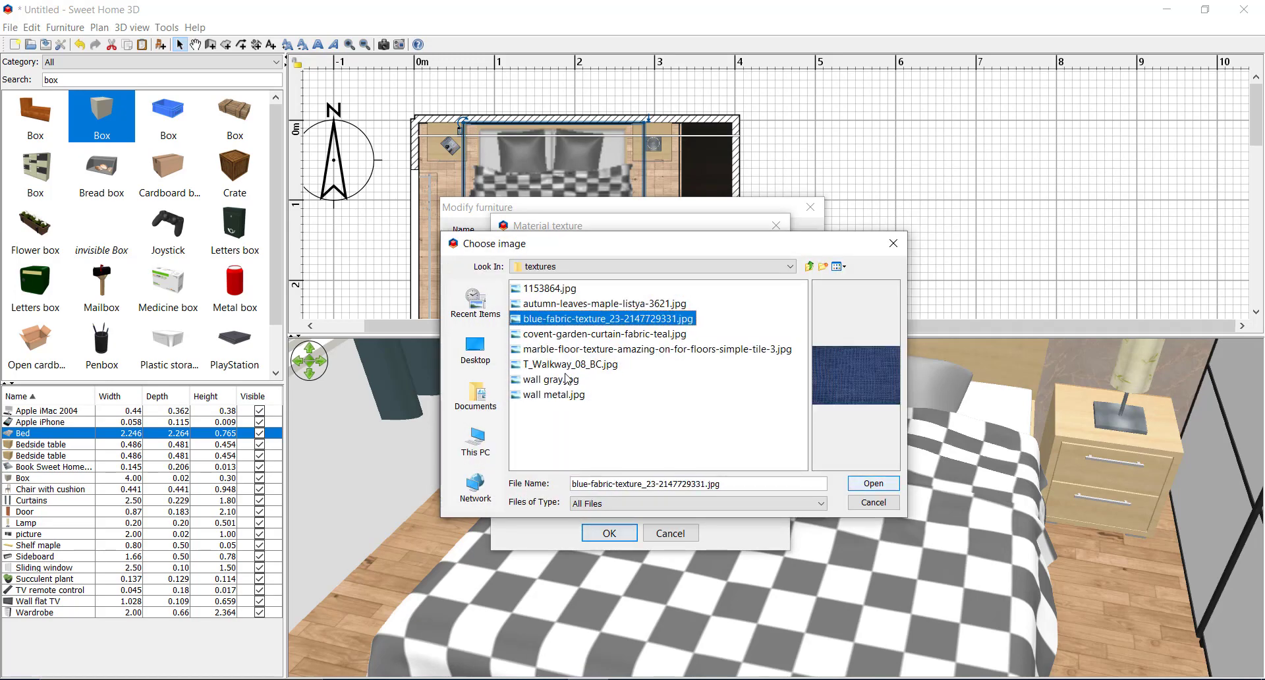
left_click(859, 484)
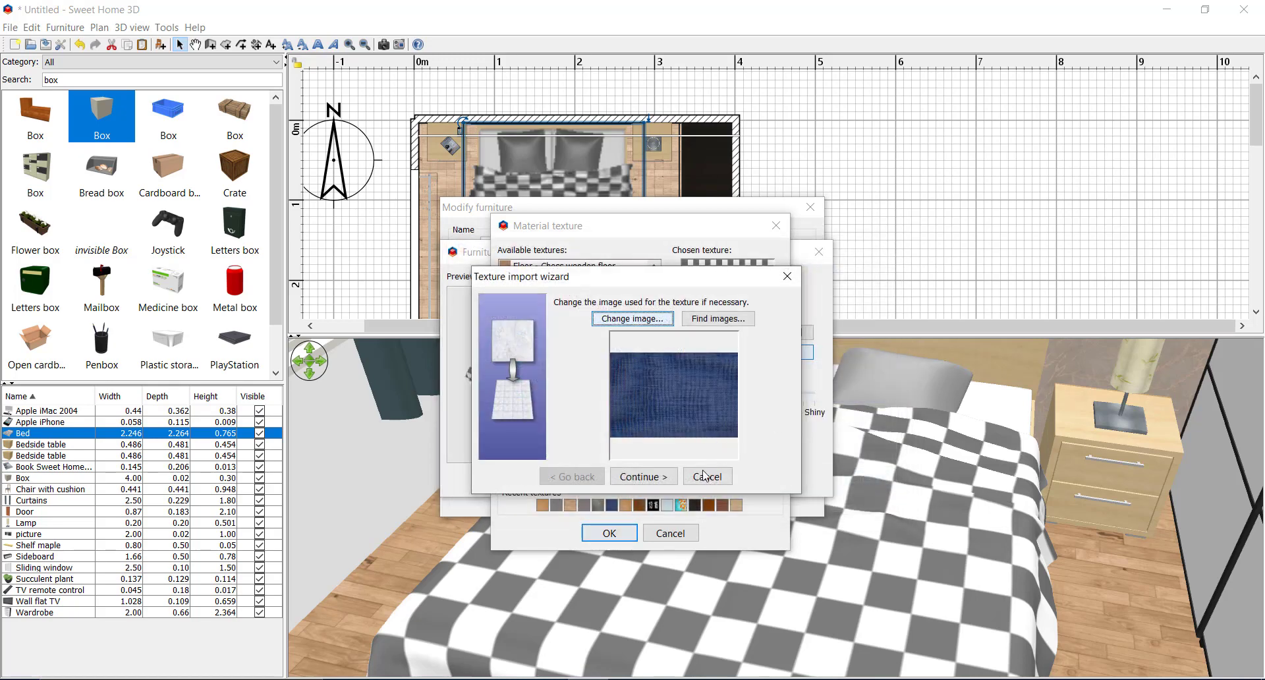
Step: Finish importing the blue fabric texture, apply it to the coverlet and confirm the bed's material changes
left_click(664, 476)
left_click(665, 476)
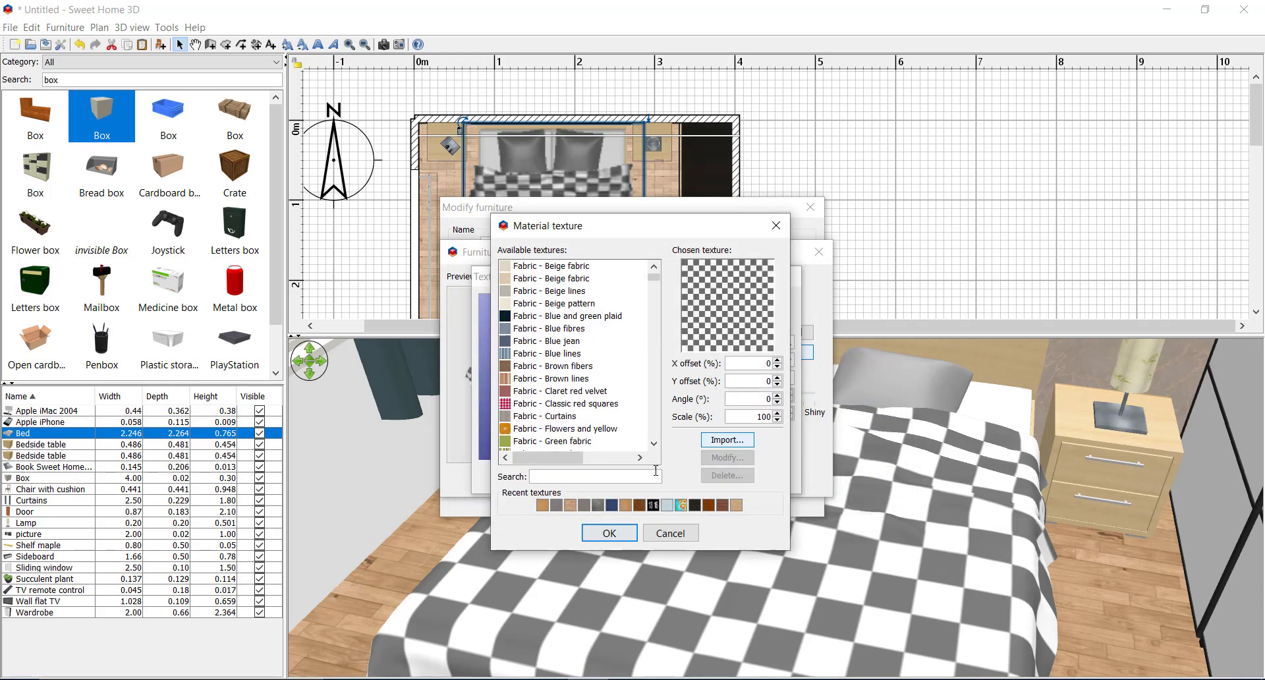
left_click(609, 532)
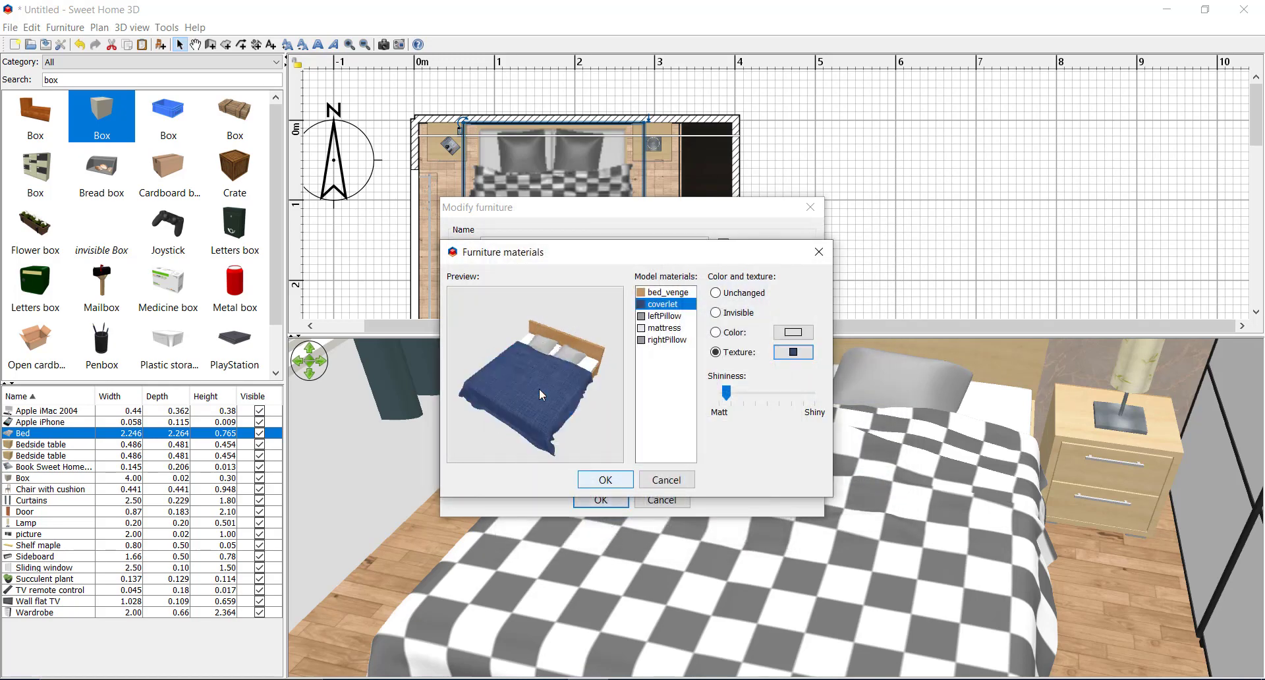
left_click(656, 317)
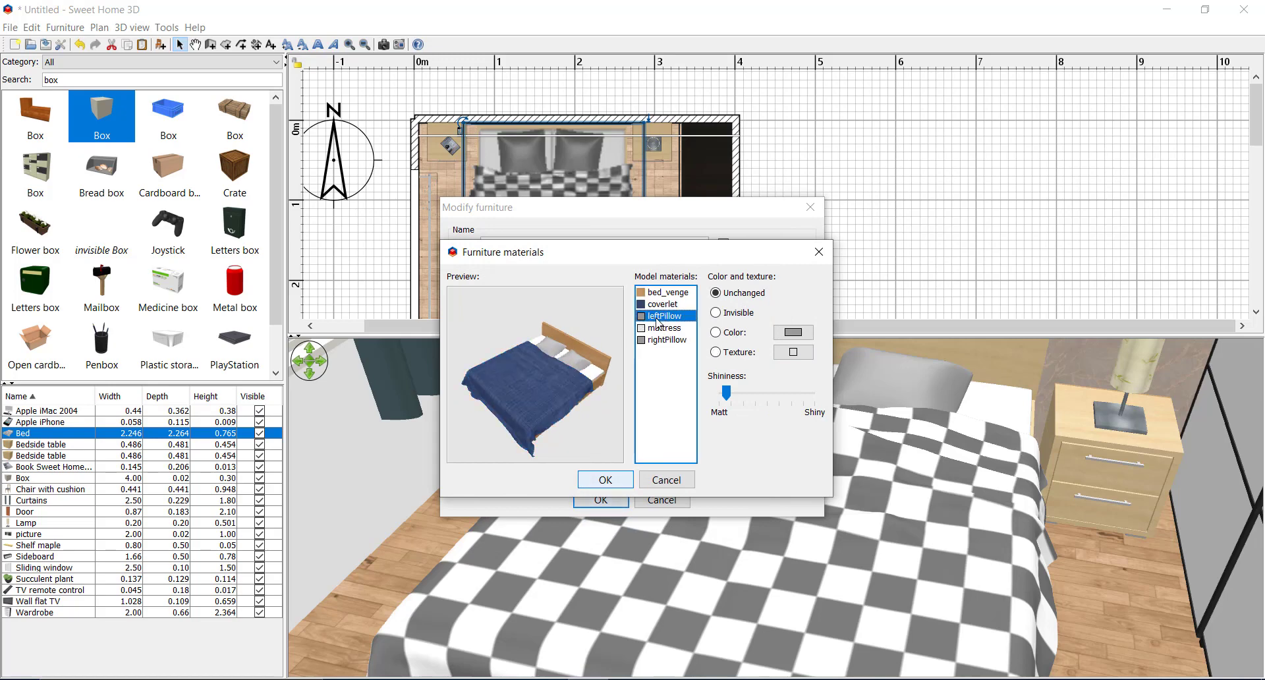
left_click(605, 479)
left_click(596, 498)
left_click_drag(640, 466, 651, 473)
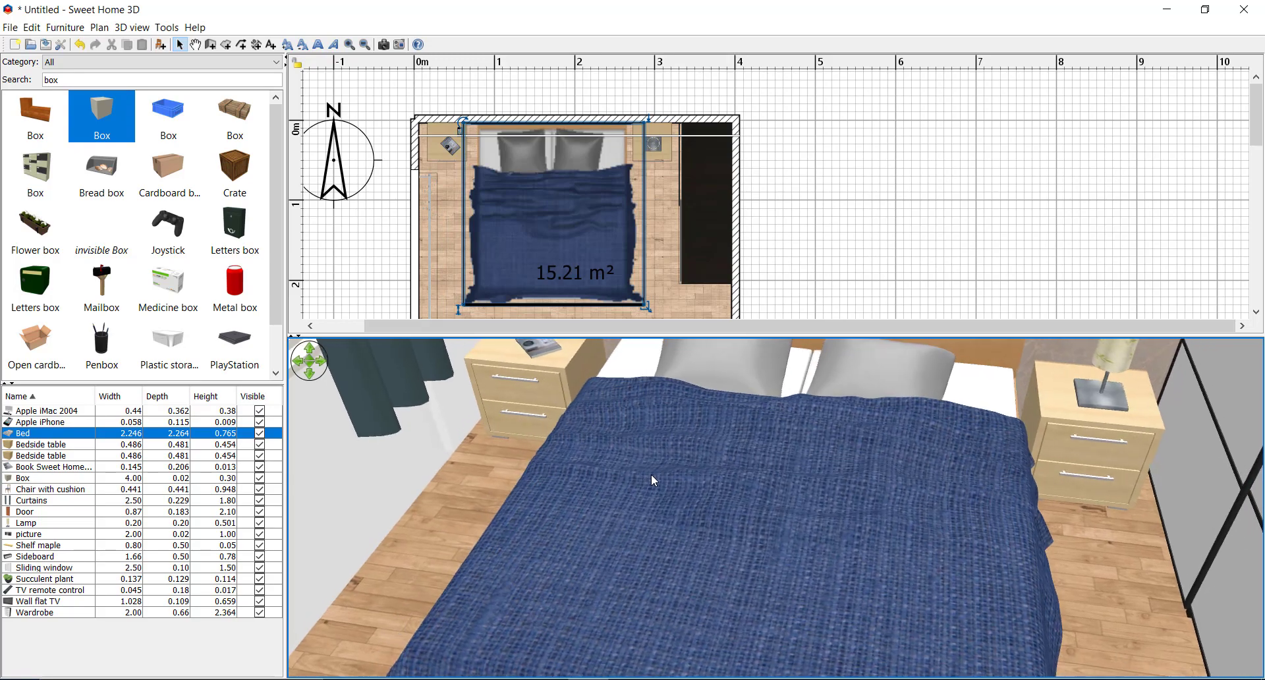
Step: Give the bed_venge material of the bedside table beside the wardrobe the same recently used wood texture as the bed
left_click(51, 445)
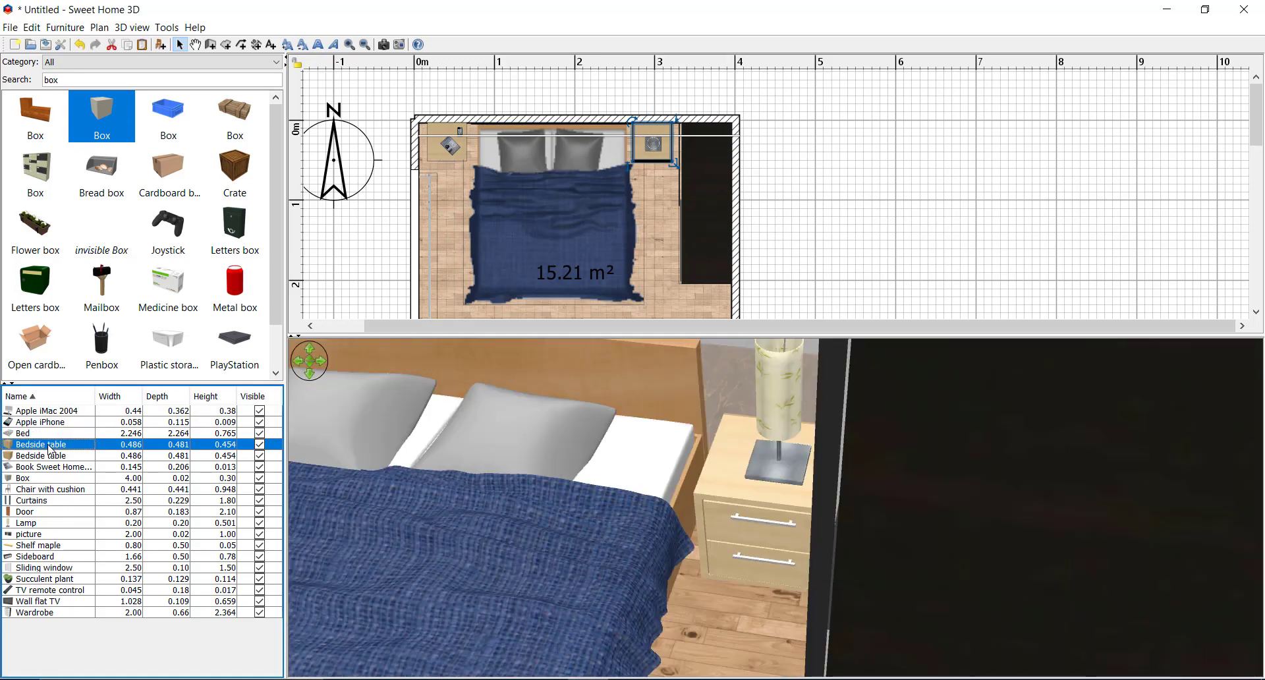
double_click(57, 445)
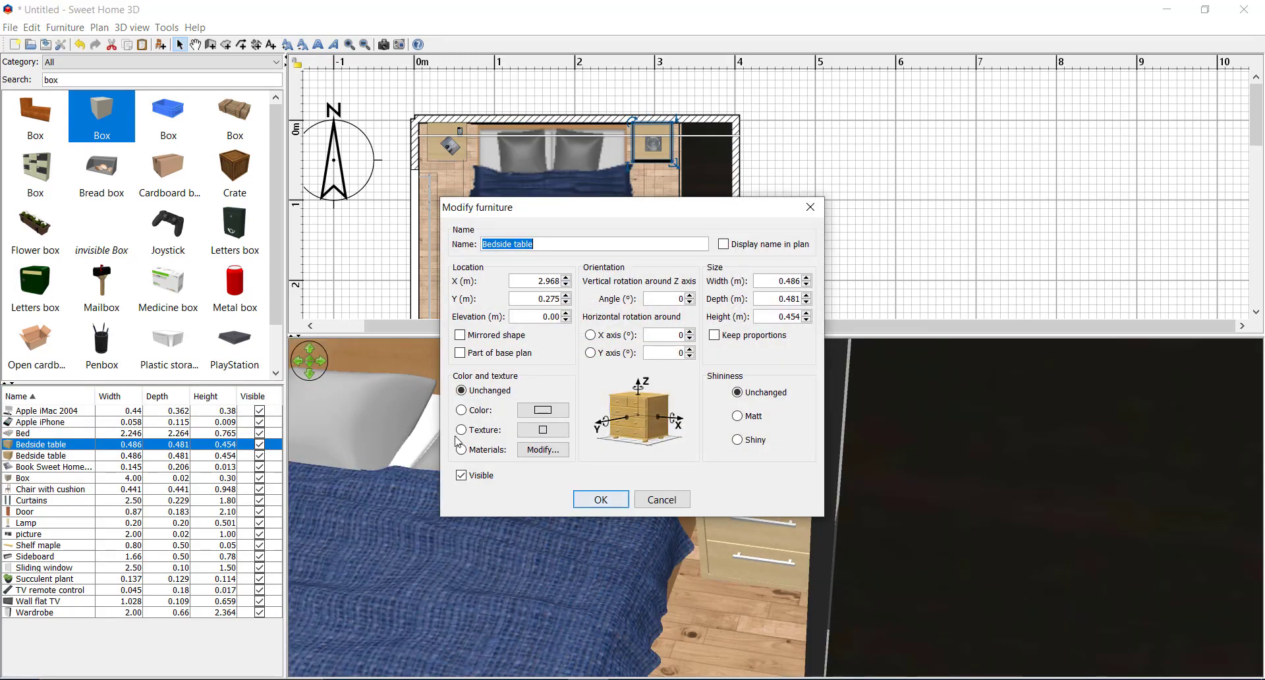
left_click(542, 453)
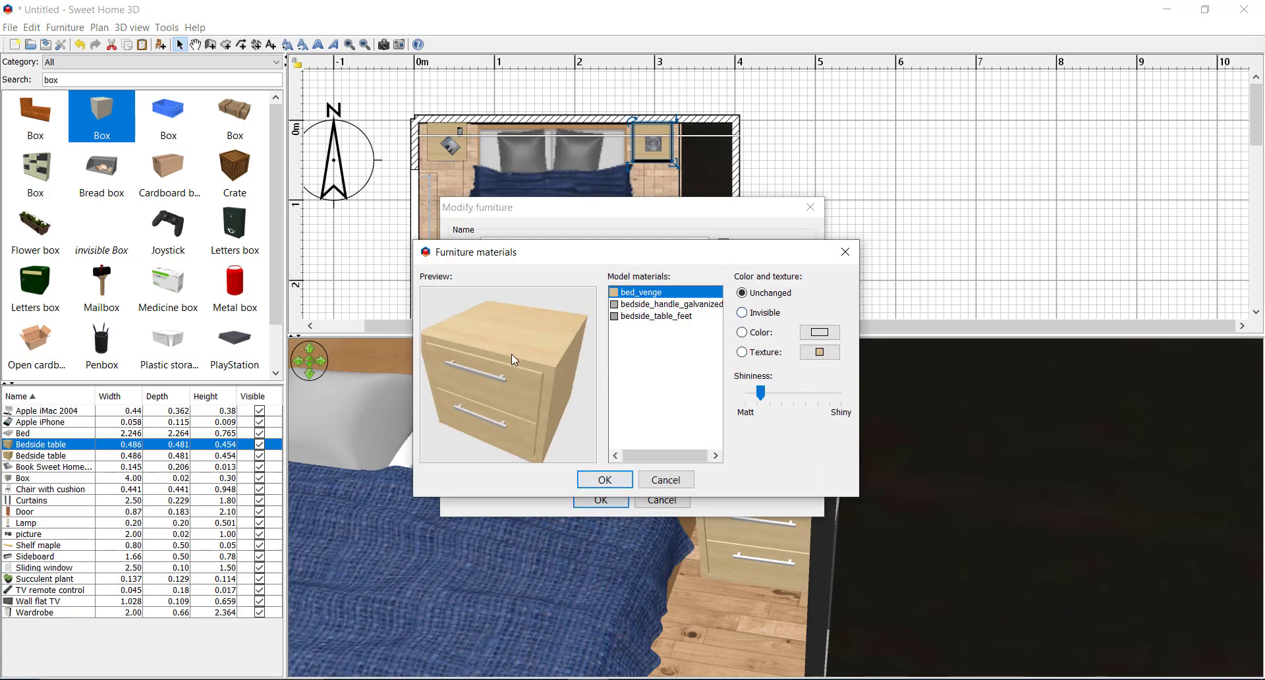
left_click(819, 352)
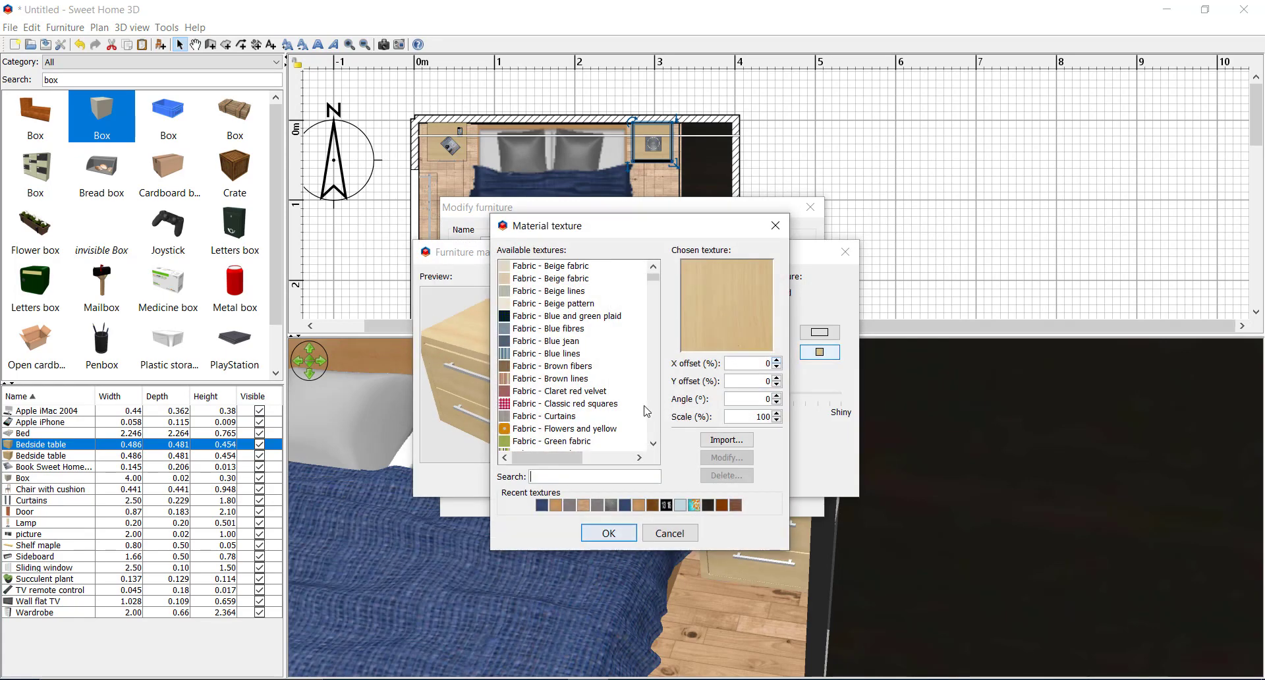
left_click(555, 504)
left_click(604, 532)
left_click(758, 394)
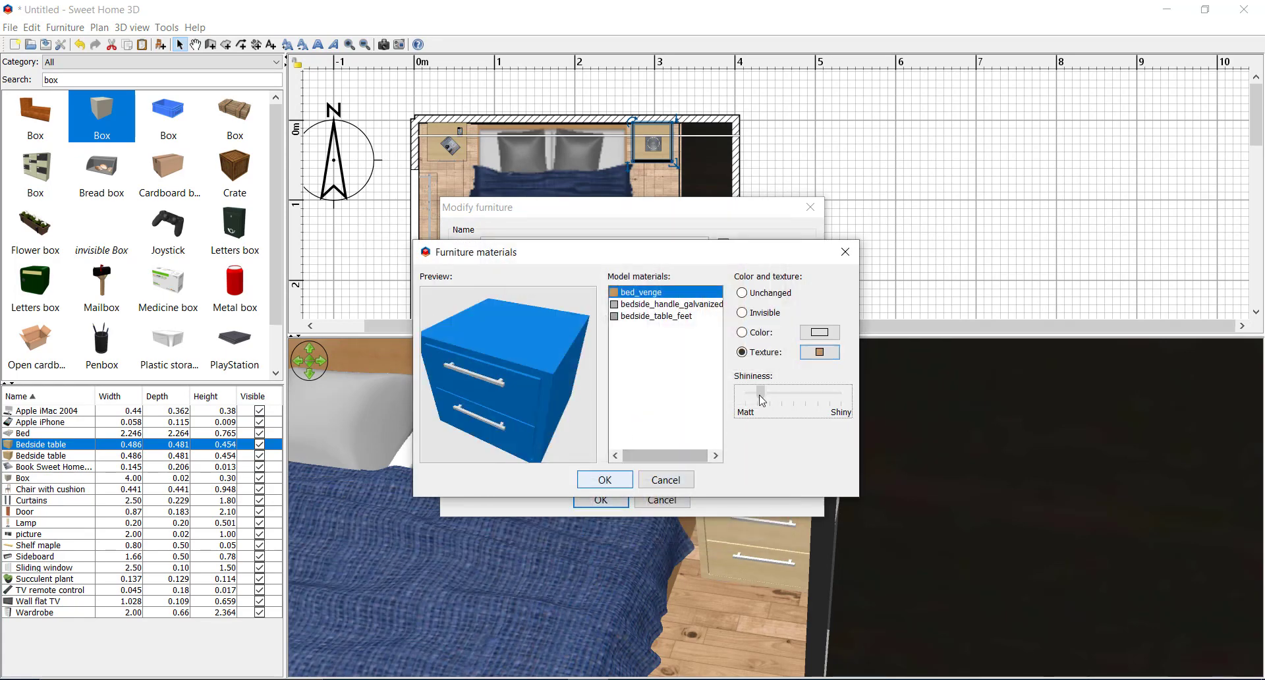
left_click(583, 480)
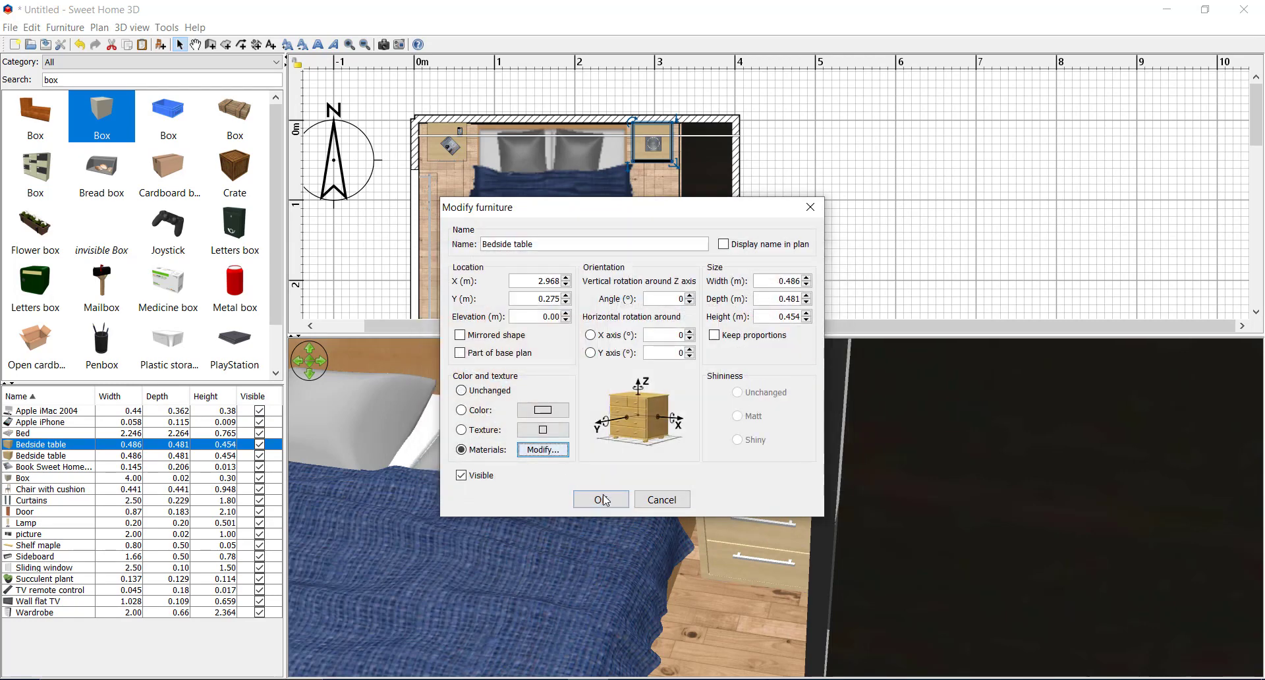
left_click(603, 494)
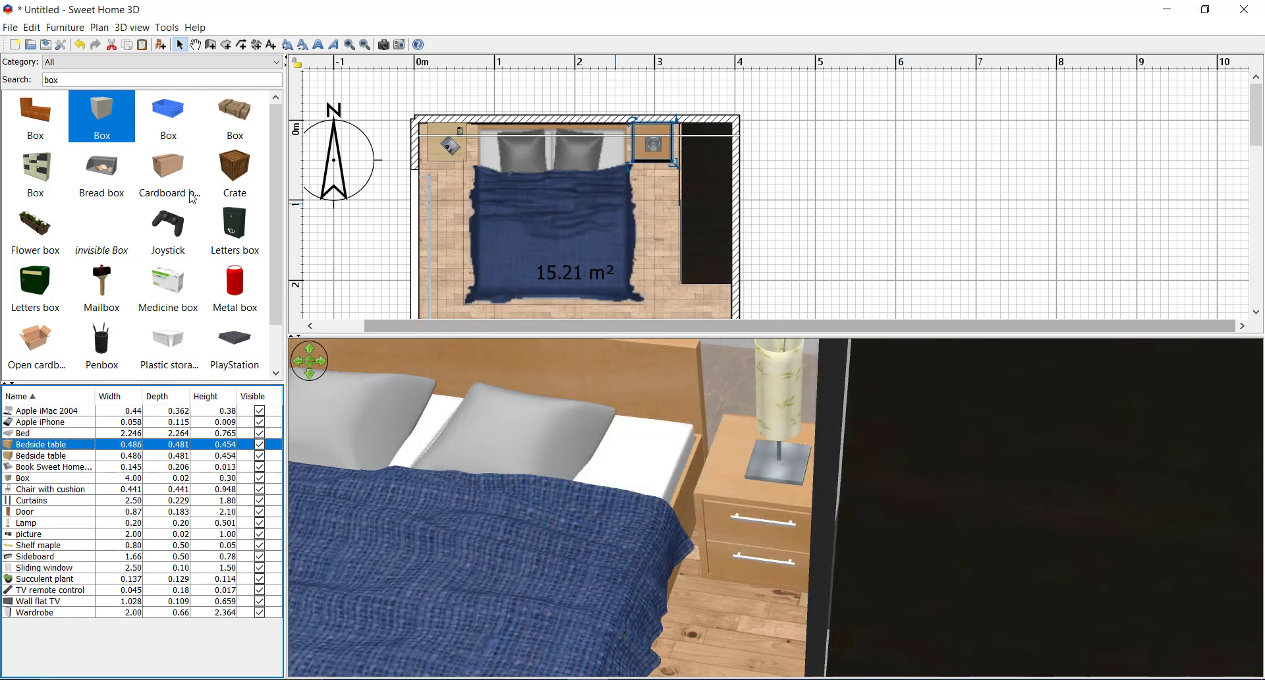
left_click(813, 204)
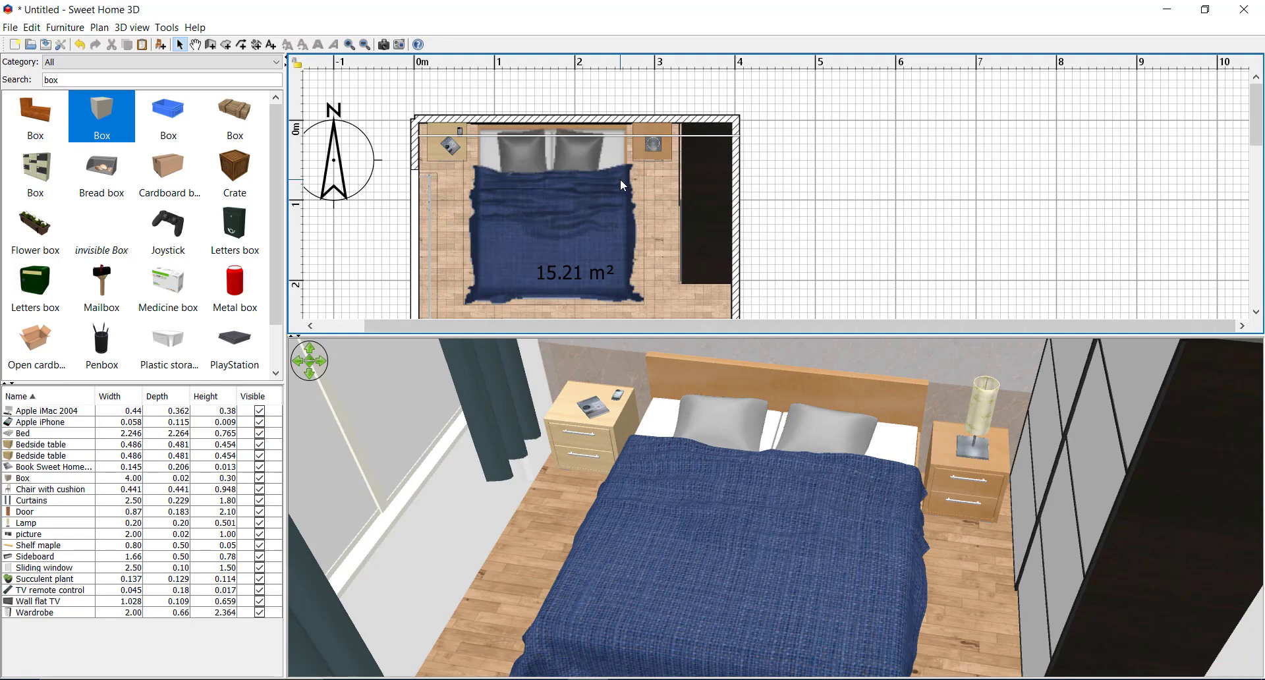
Step: Copy the retextured bedside table and paste its style onto the bedside table beside the curtains
left_click(66, 445)
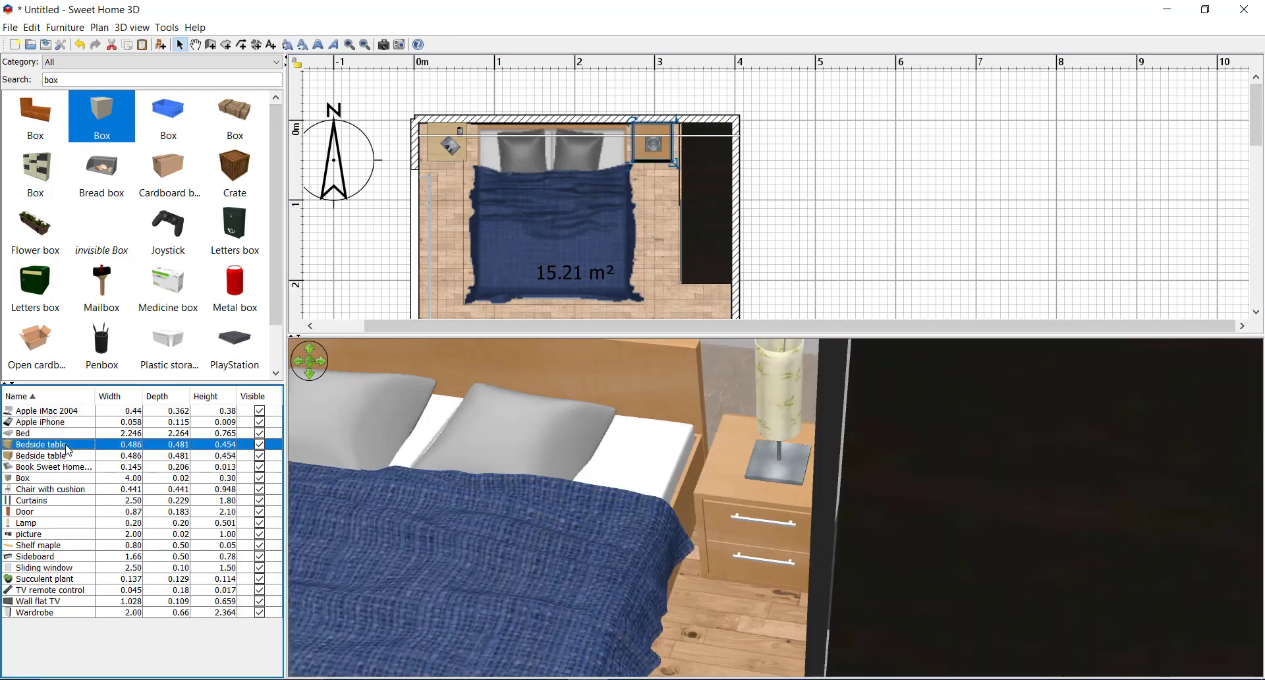
right_click(66, 445)
left_click(103, 492)
left_click(58, 454)
right_click(59, 457)
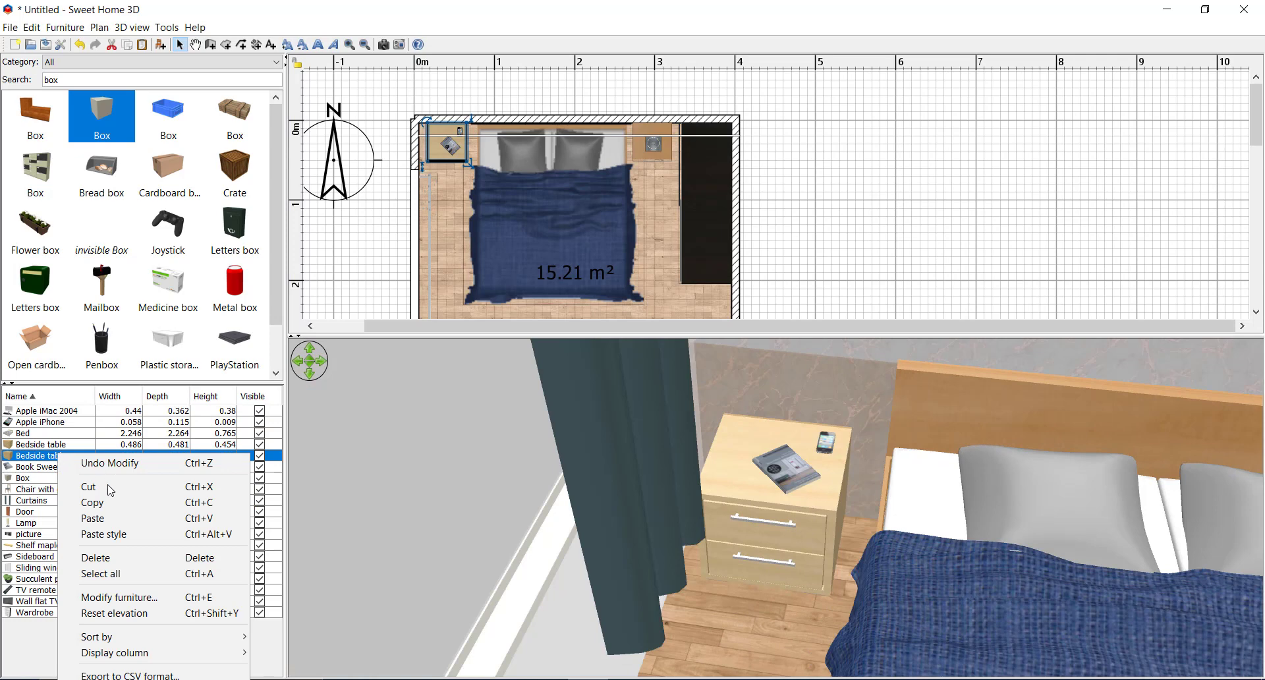
left_click(100, 536)
left_click(881, 276)
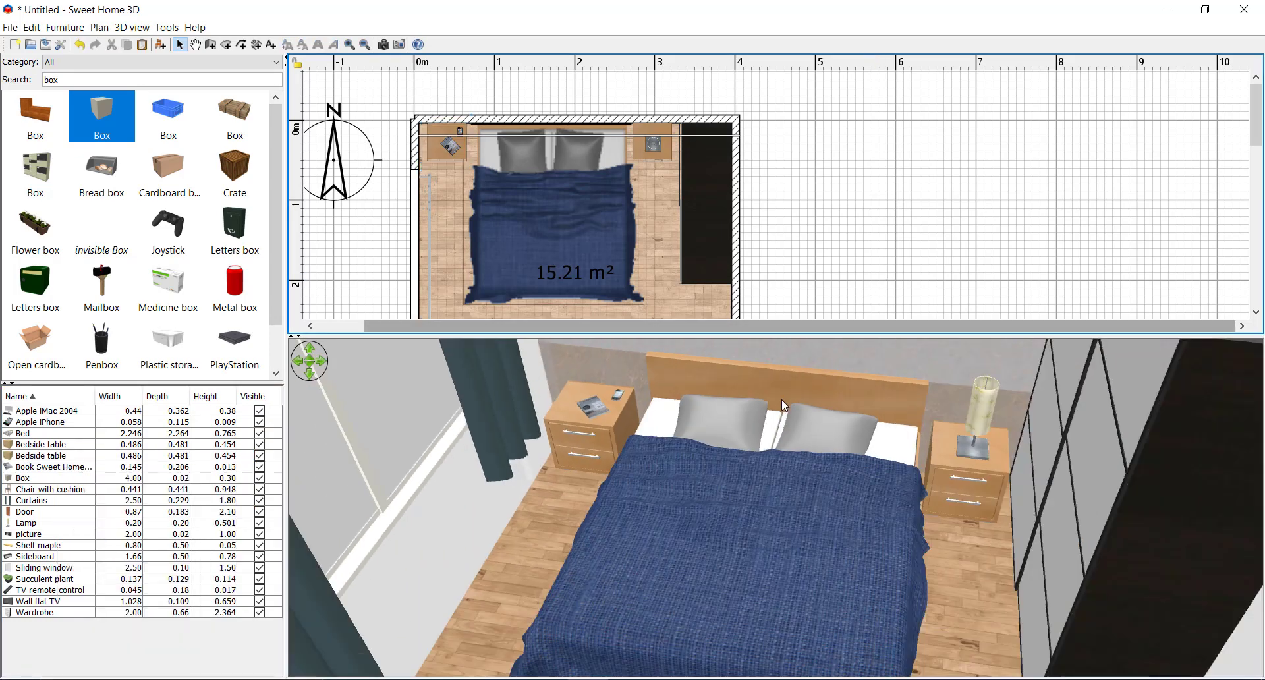
Step: Apply the recently used blue fabric texture to the Left material of the curtains
left_click(736, 455)
left_click_drag(737, 456, 594, 421)
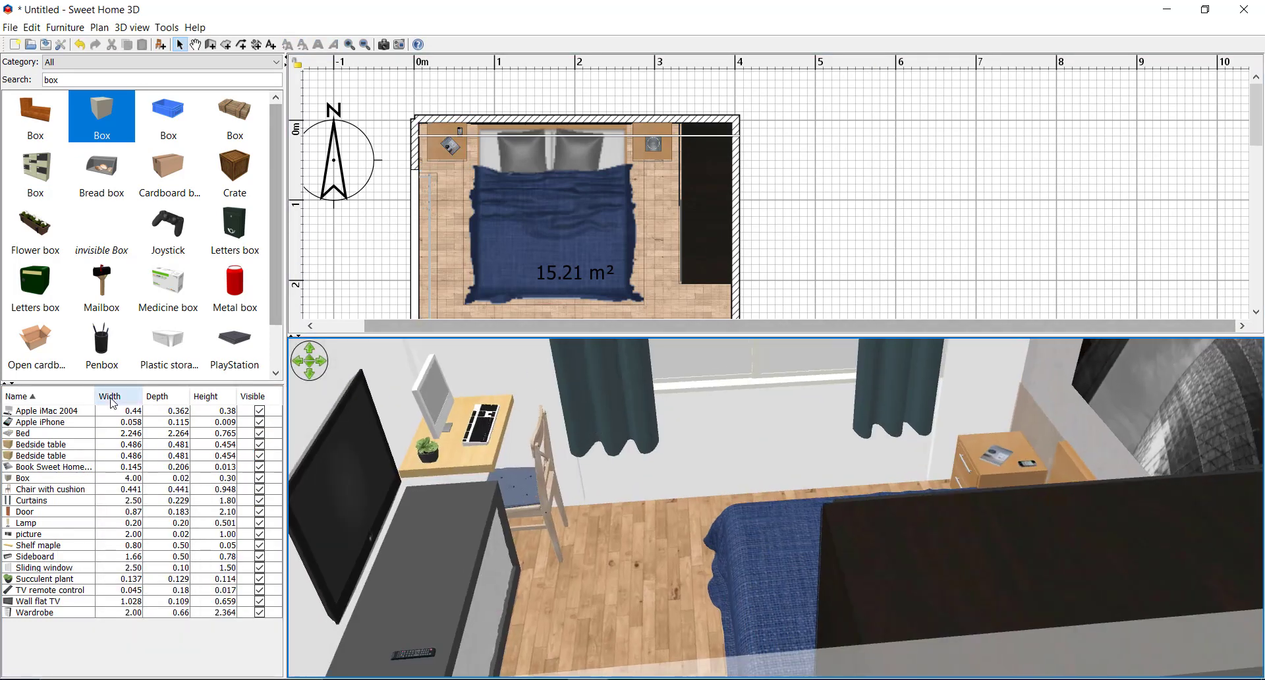
double_click(39, 500)
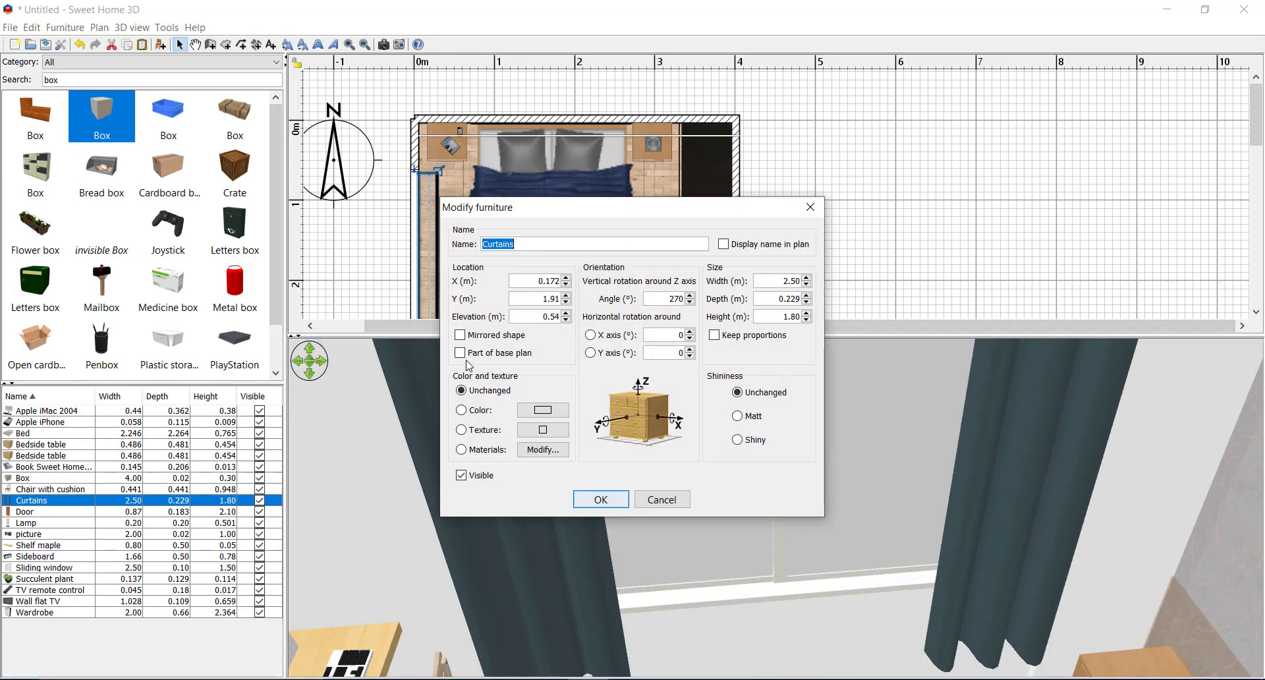
left_click(546, 451)
left_click_drag(553, 369, 539, 409)
left_click(652, 316)
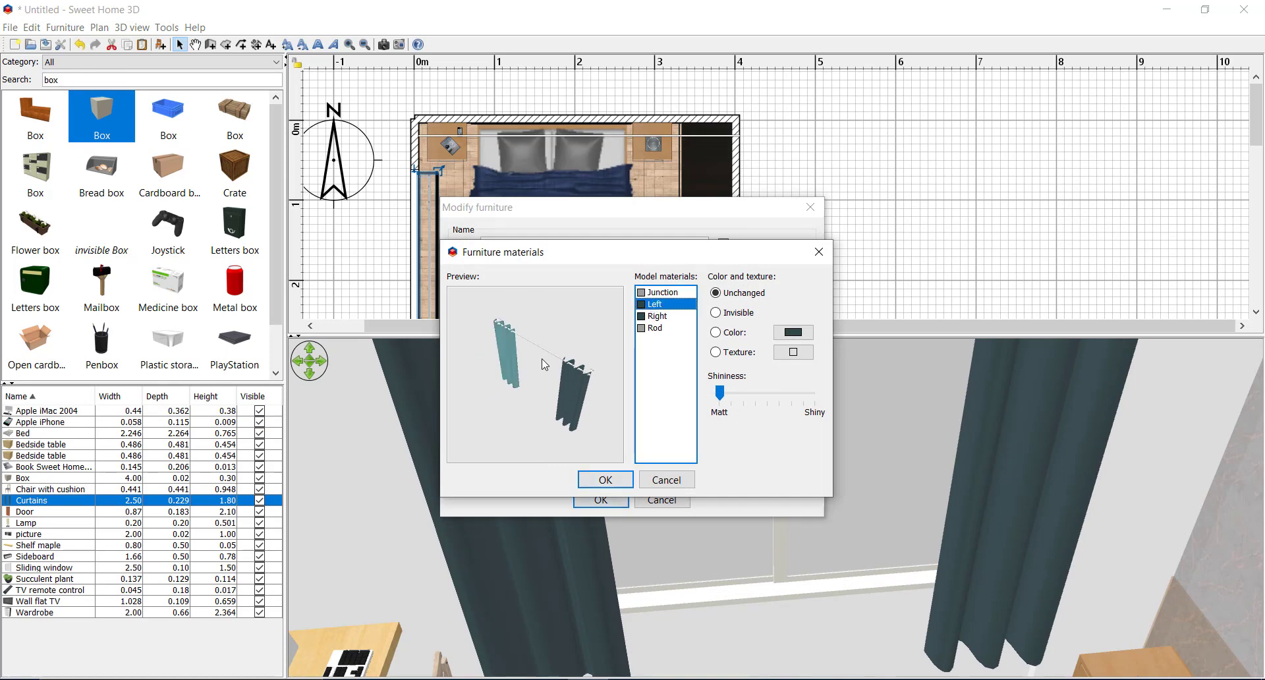
left_click(793, 352)
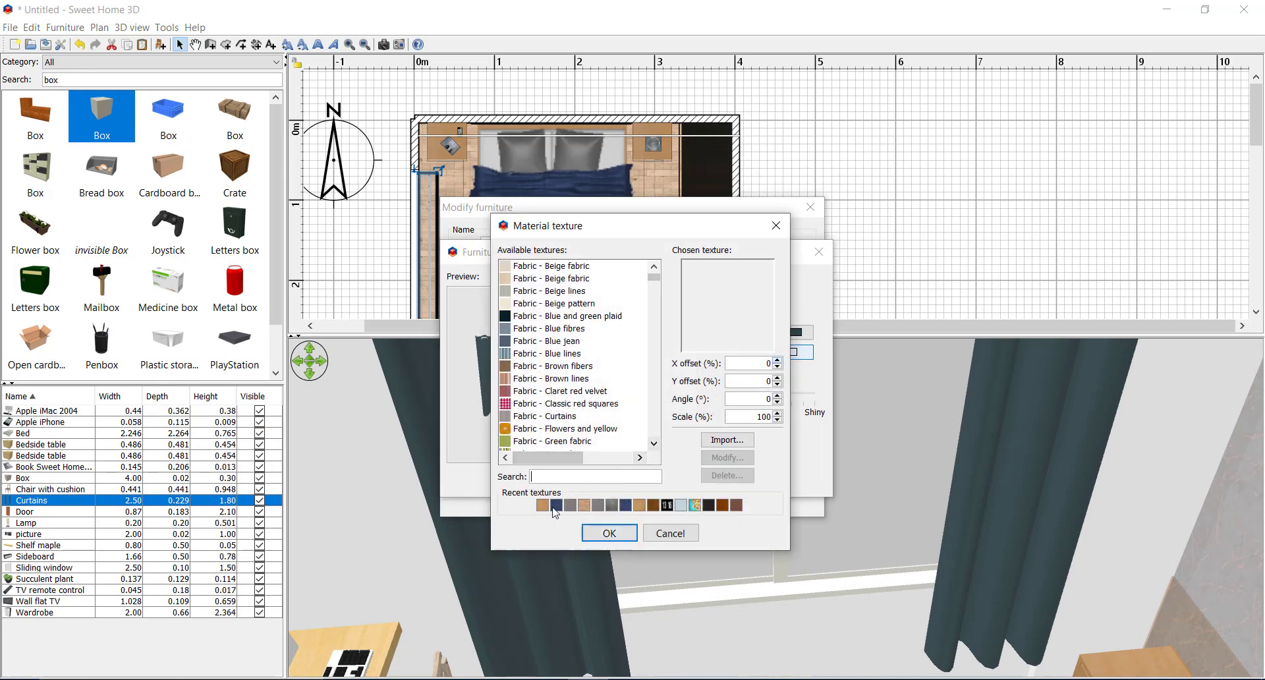
left_click(556, 505)
left_click(608, 532)
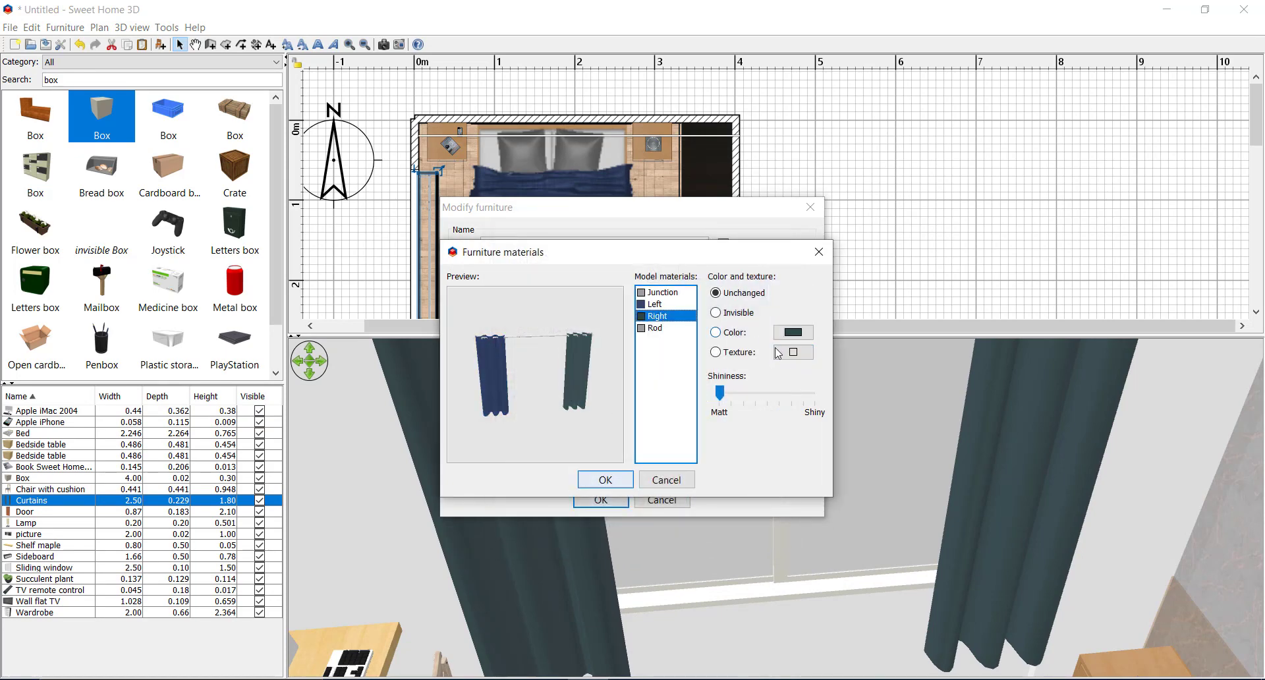
Step: Apply the same blue fabric texture to the Right material of the curtains and inspect both panels in the preview
left_click(778, 353)
left_click(544, 514)
left_click(609, 533)
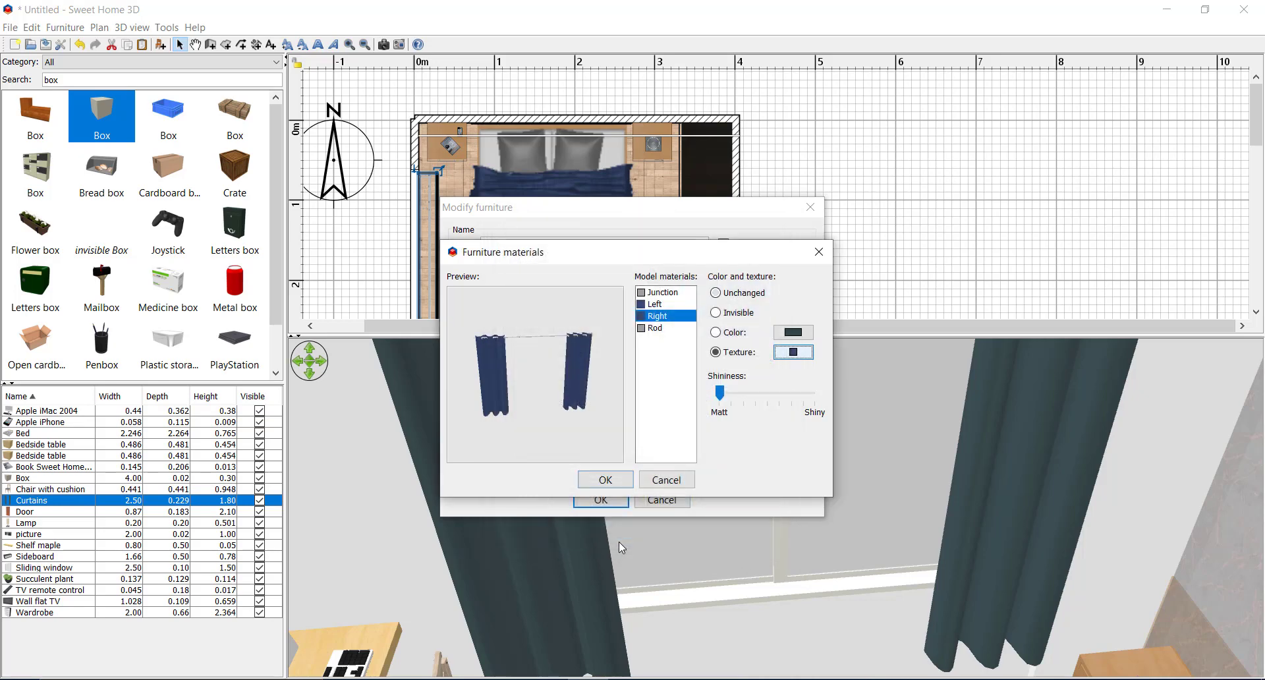
left_click_drag(556, 415, 639, 305)
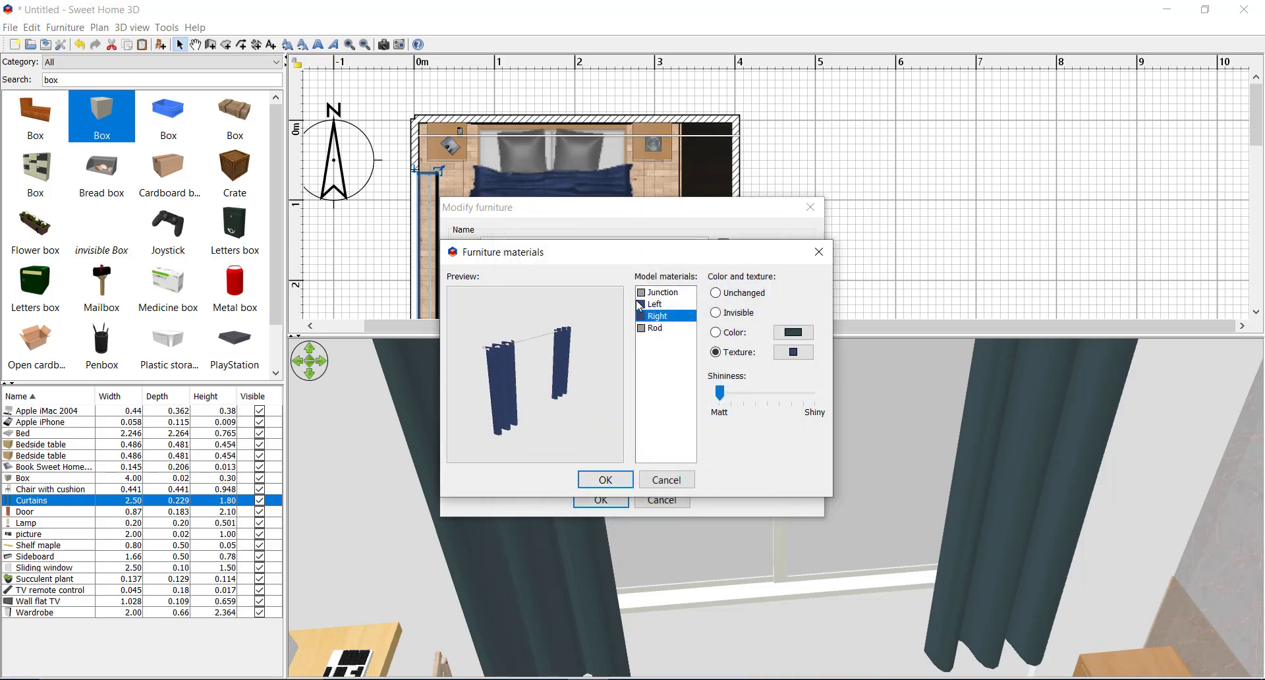
Step: Apply the recently used wood texture of the bed to the Junction material of the curtains with a matt finish
left_click(657, 292)
mouse_move(566, 369)
left_mouse_down()
mouse_move(590, 356)
mouse_move(575, 372)
left_mouse_up()
left_click(779, 357)
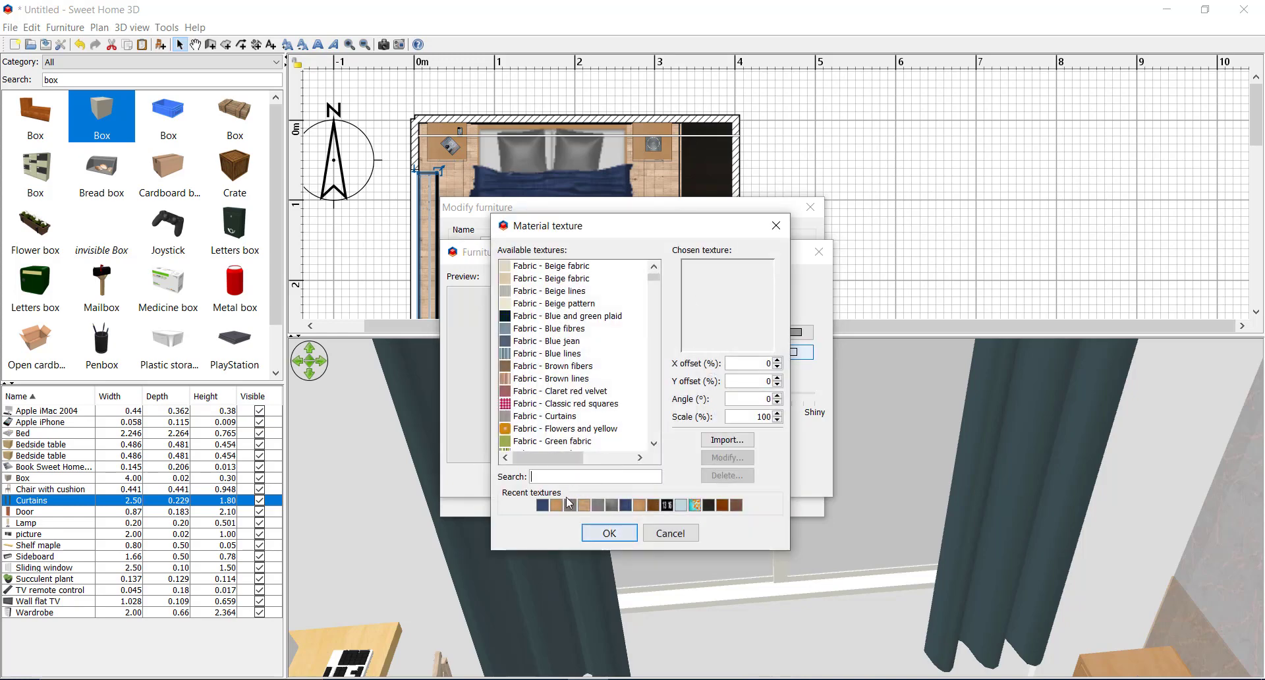
left_click(565, 500)
left_click(603, 526)
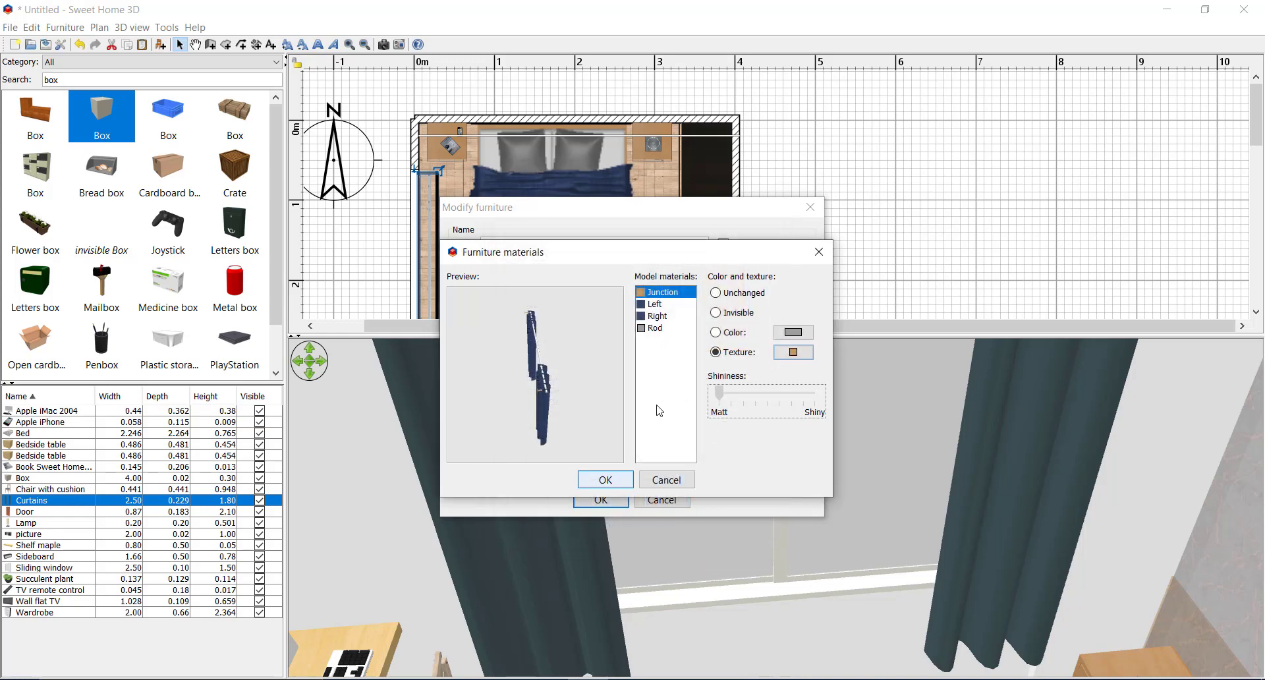
Step: Give the Rod material of the curtains the same wood texture with a matt finish and apply the changes to the curtains
left_click(655, 328)
left_click(793, 351)
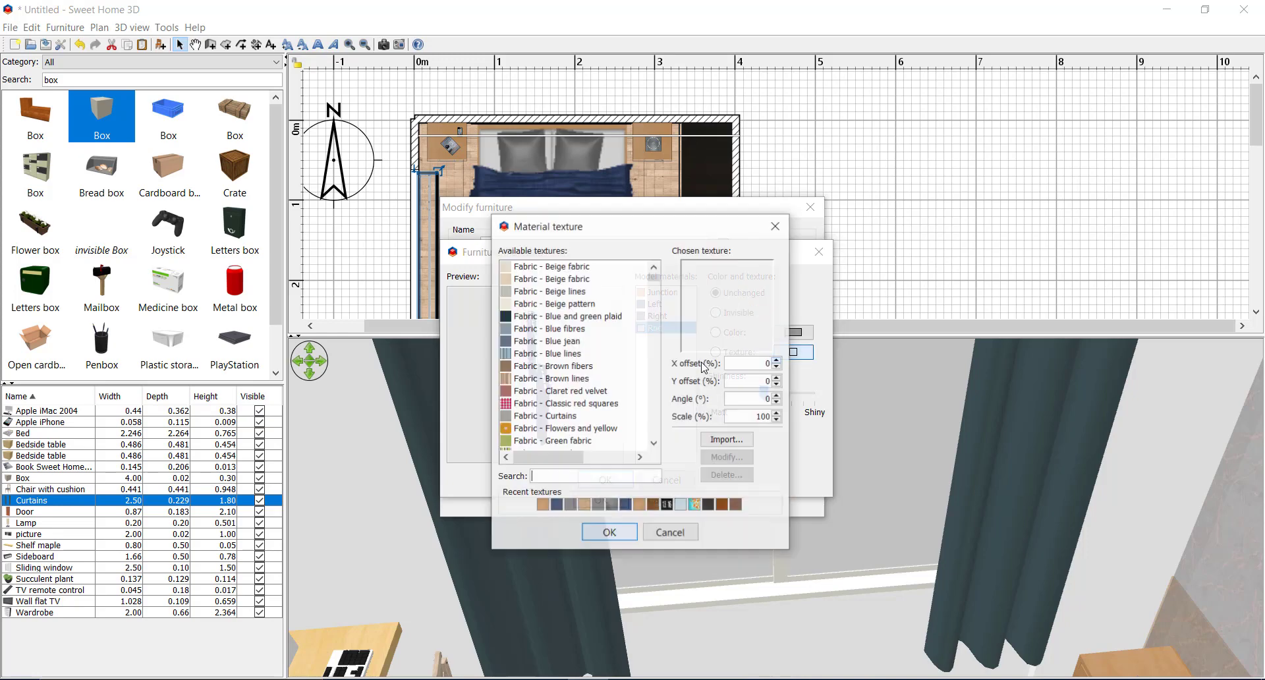
left_click(547, 507)
left_click(599, 533)
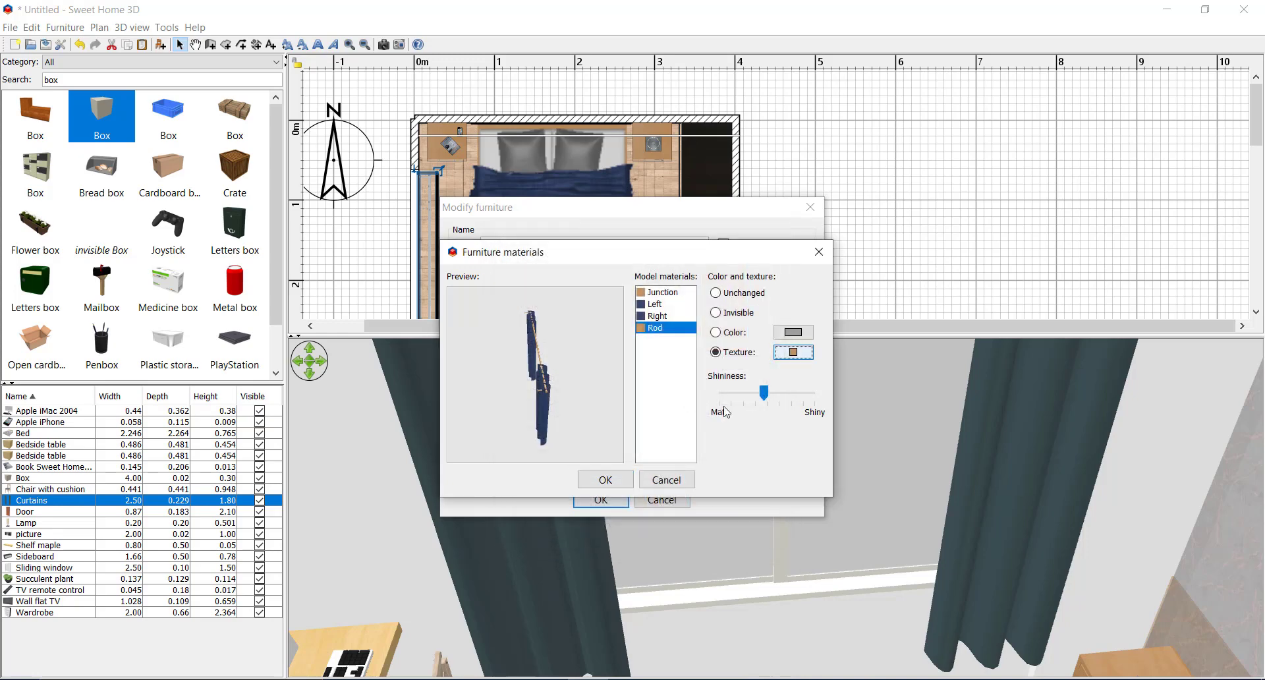
left_click_drag(584, 398, 561, 440)
left_click(605, 478)
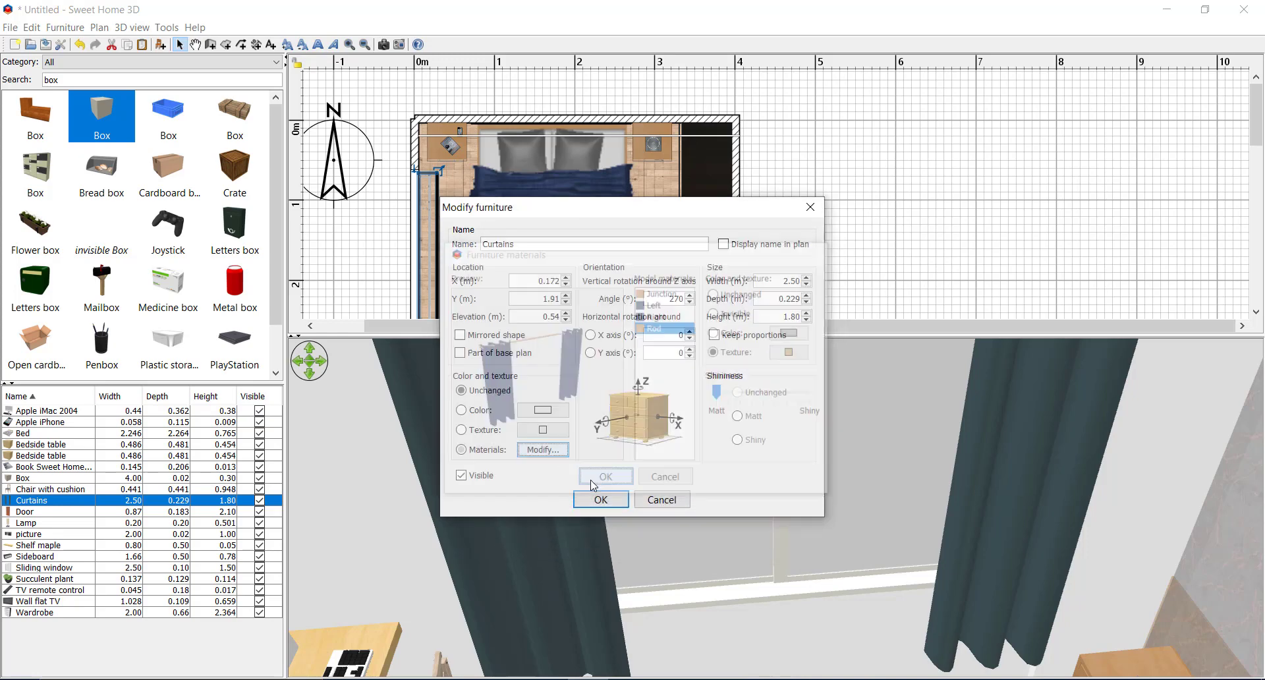
left_click(601, 499)
Step: Apply the recently used blue fabric texture of the curtains to the Cloth material of the chair with cushion
scroll(731, 429, "down", 5)
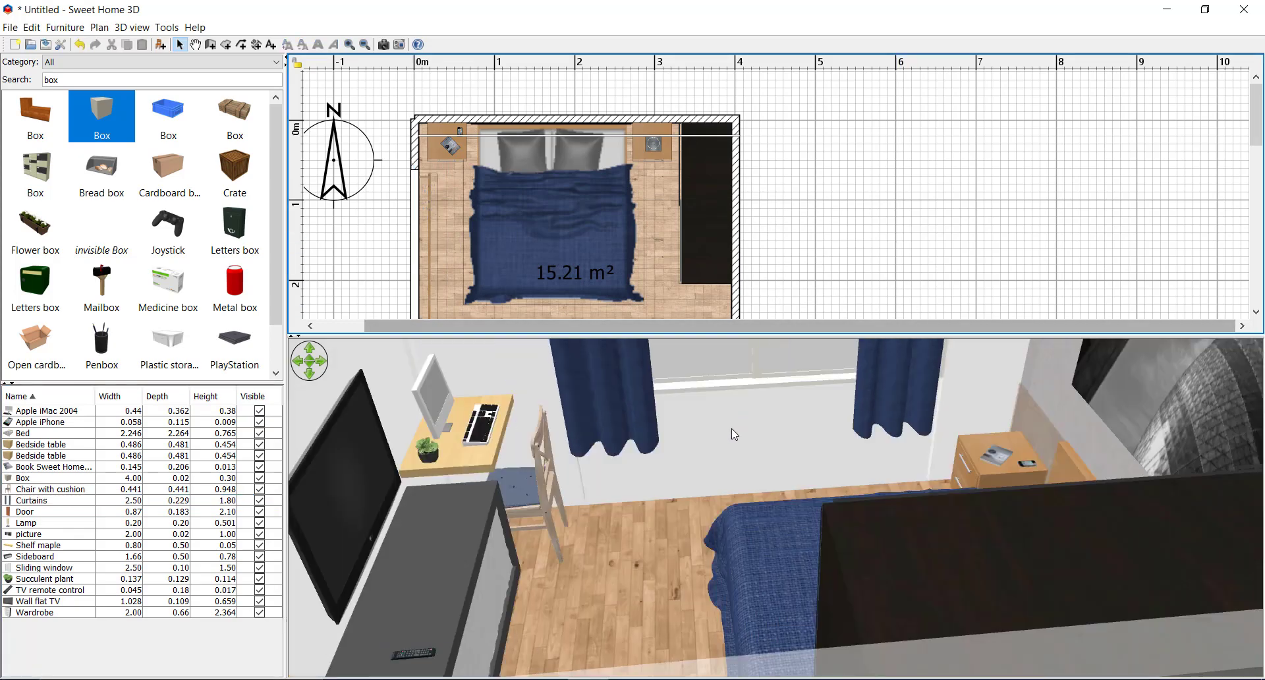
left_click_drag(732, 429, 745, 460)
scroll(431, 268, "down", 3)
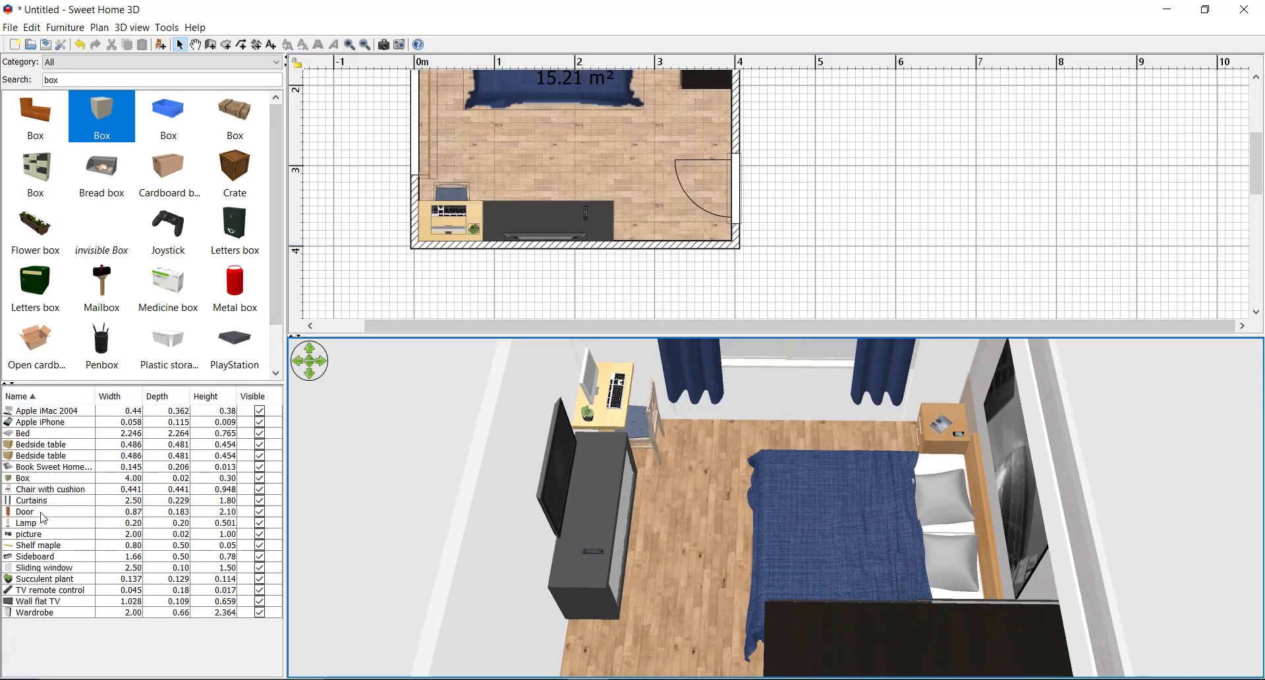
double_click(43, 489)
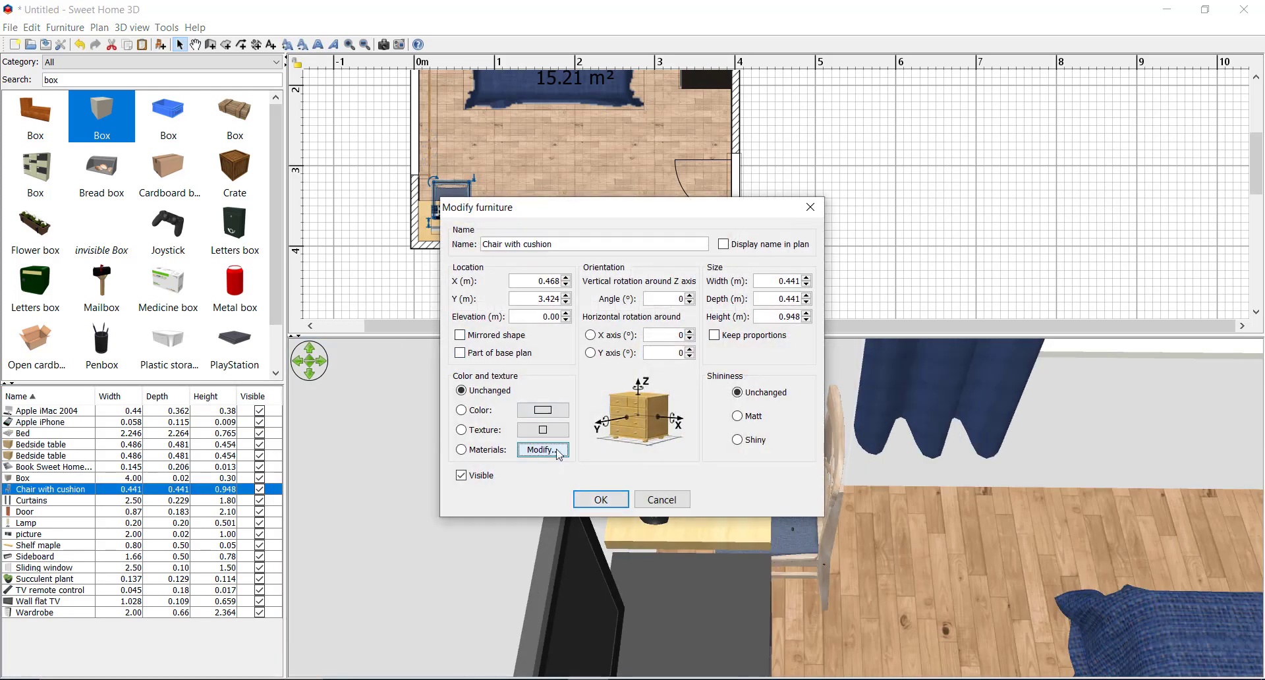
left_click(543, 450)
left_click(655, 317)
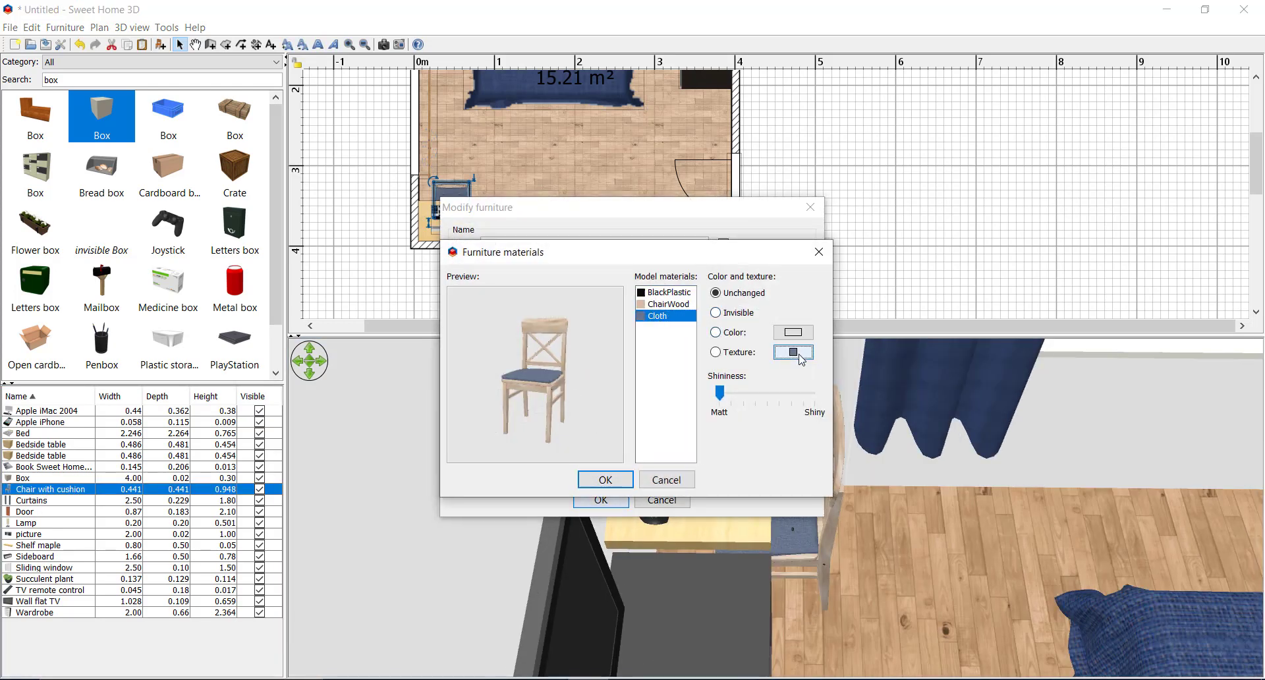
left_click(793, 352)
left_click(557, 506)
left_click(609, 532)
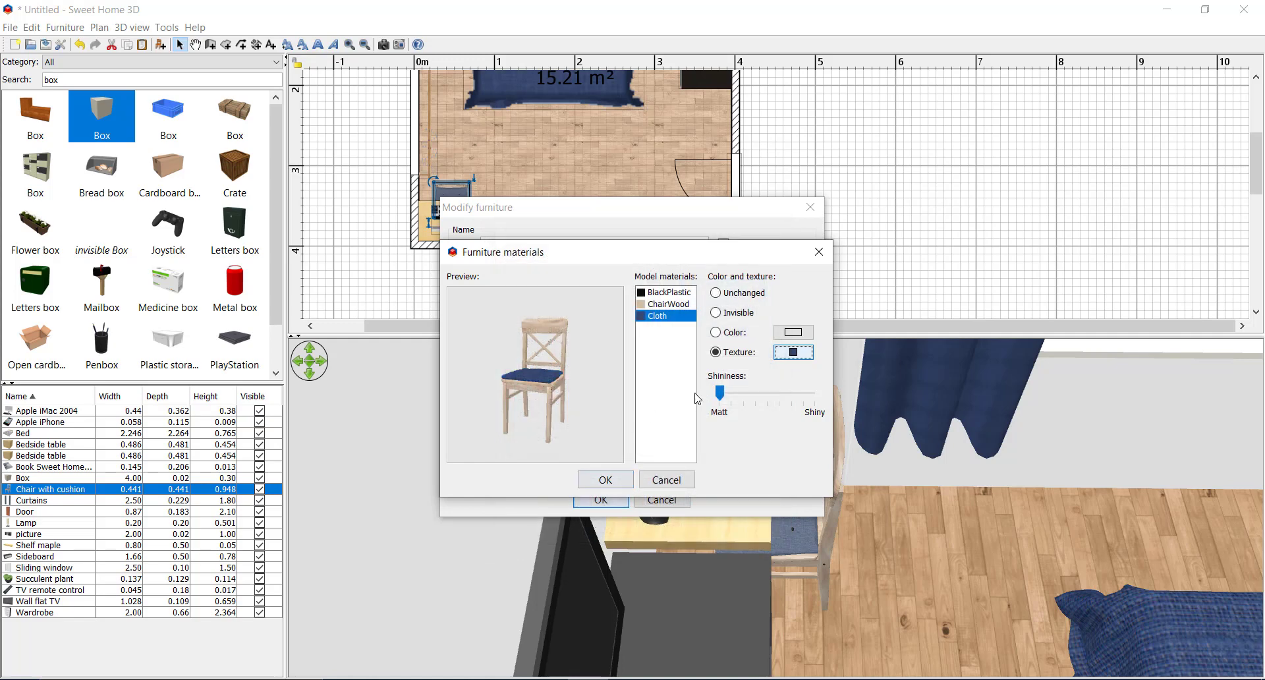
left_click(665, 304)
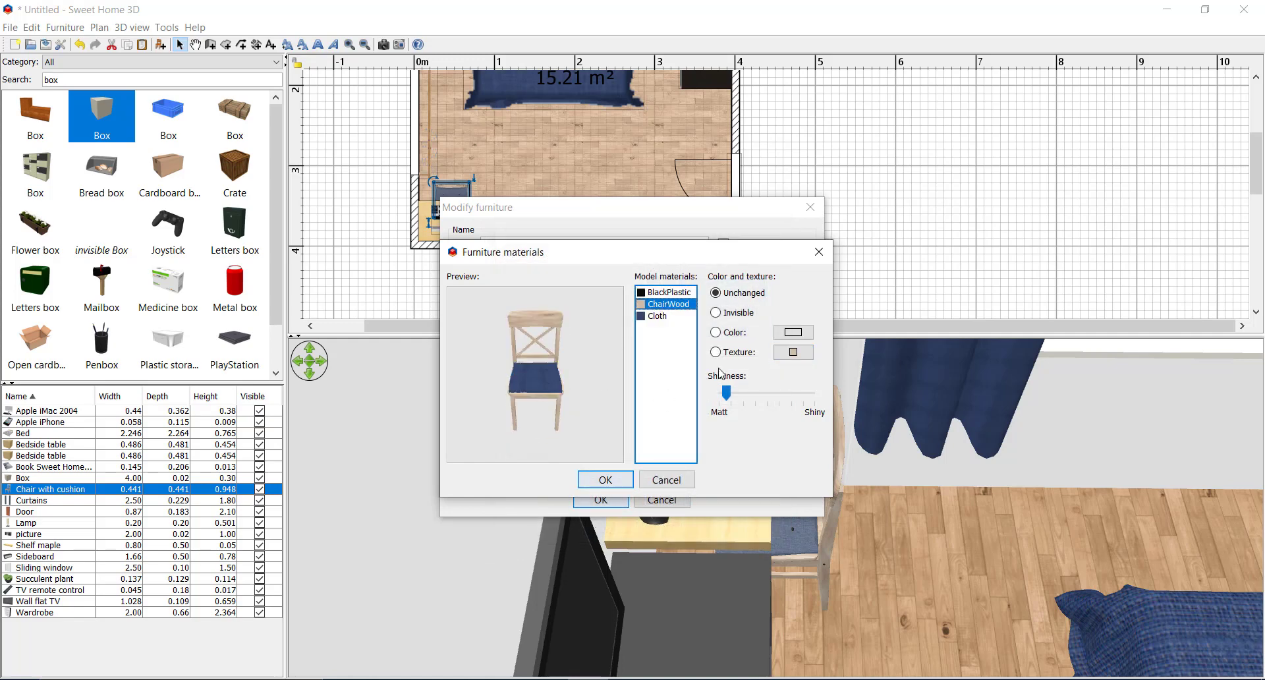
left_click(786, 356)
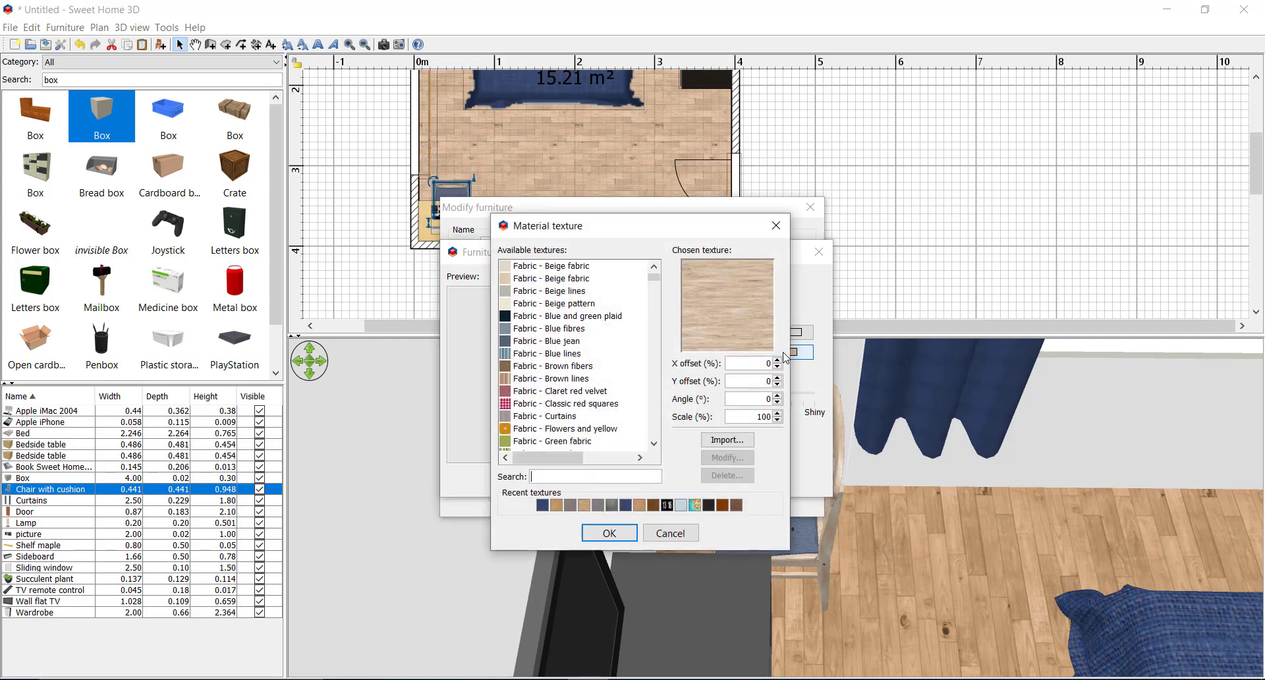
left_click(667, 530)
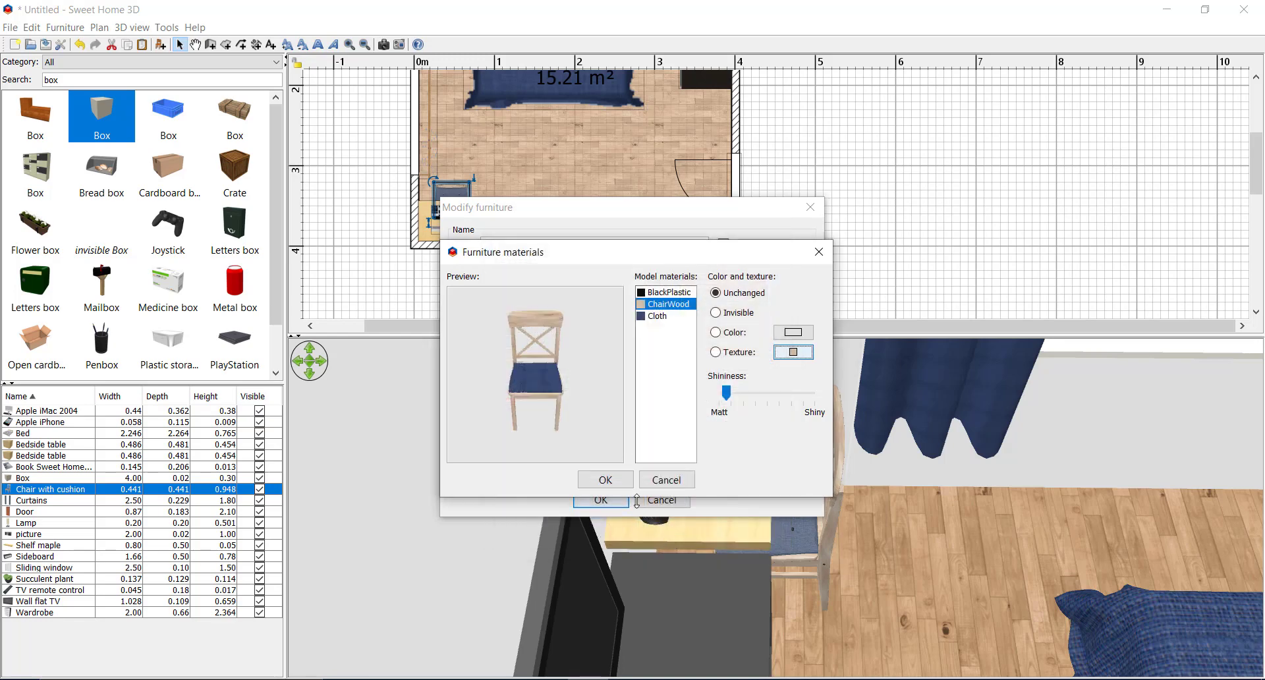
Step: Apply the chair's material changes and inspect its cushion in the 3D view
left_click(609, 481)
left_click(597, 497)
scroll(785, 511, "up", 5)
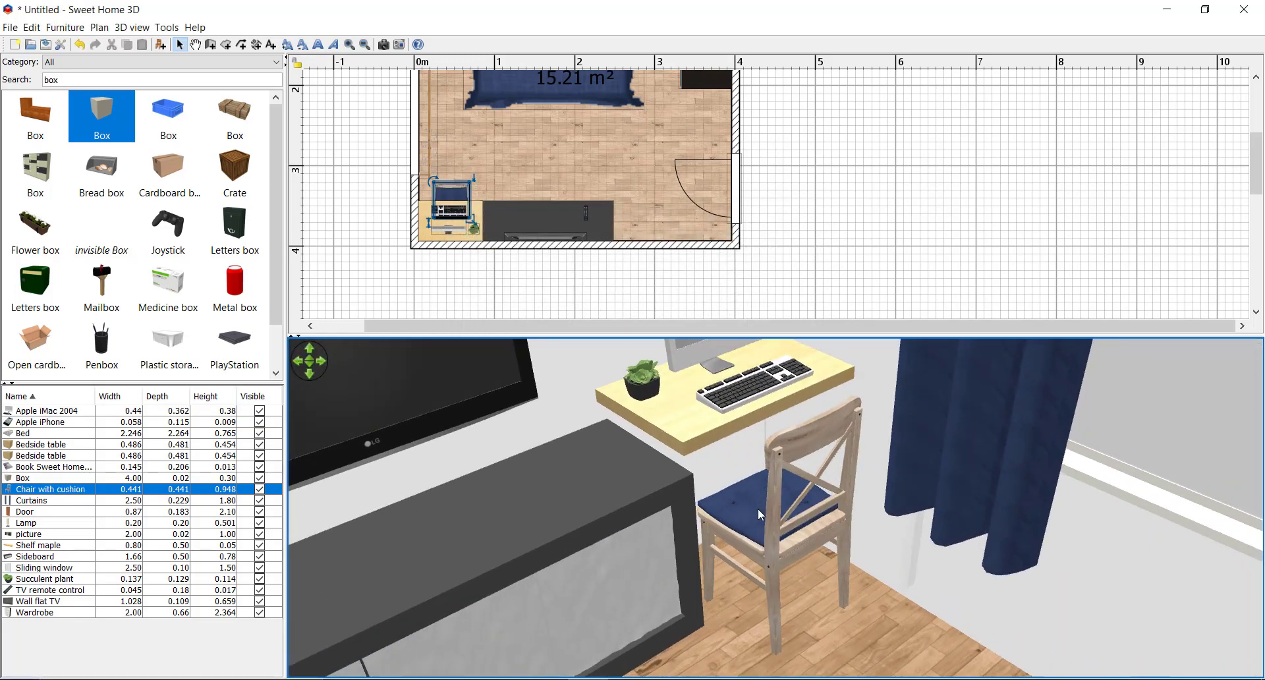
mouse_move(758, 509)
left_mouse_down()
mouse_move(759, 521)
mouse_move(792, 508)
mouse_move(911, 510)
mouse_move(764, 503)
left_mouse_up()
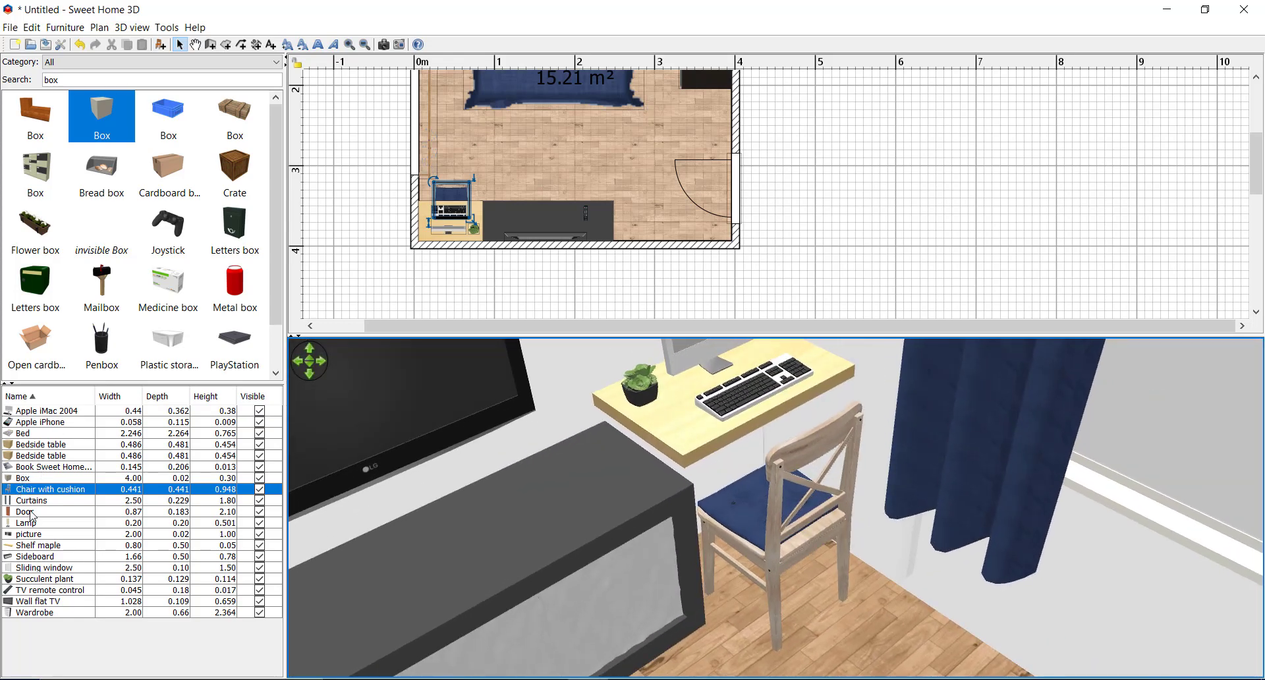
Step: Give the Box46_1 material of the maple shelf desk the same recently used wood texture as the bedside tables
double_click(26, 534)
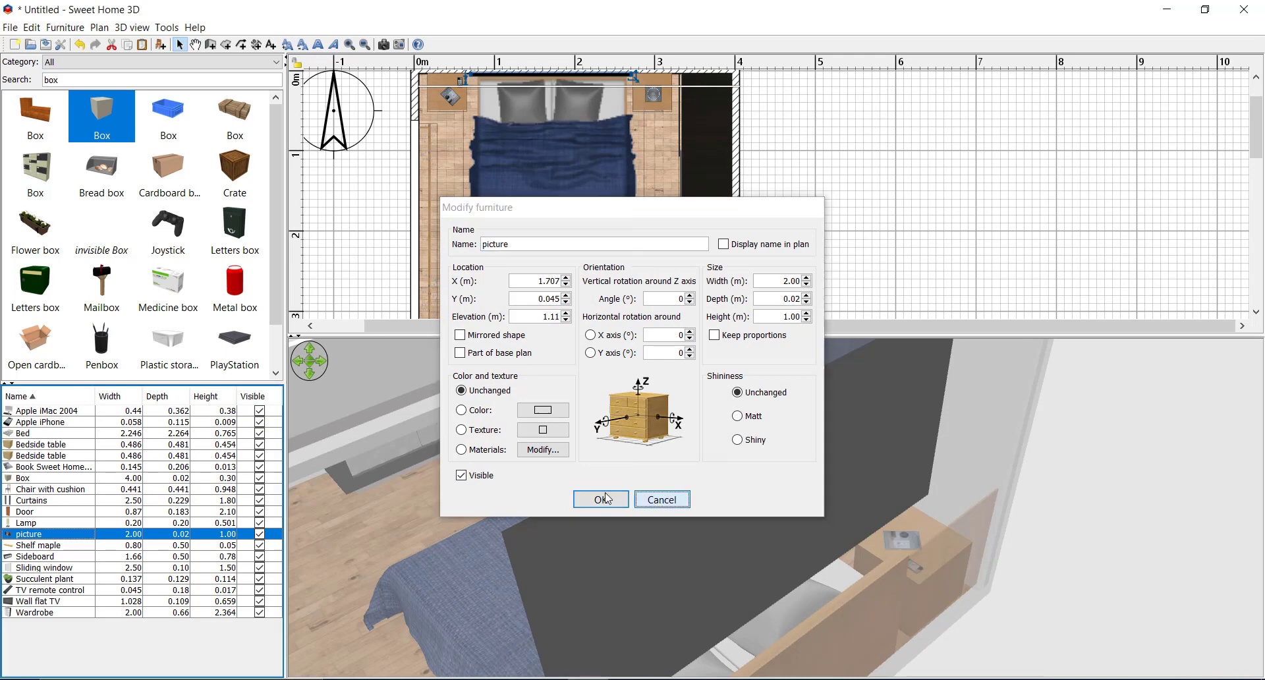
key("Escape")
double_click(41, 546)
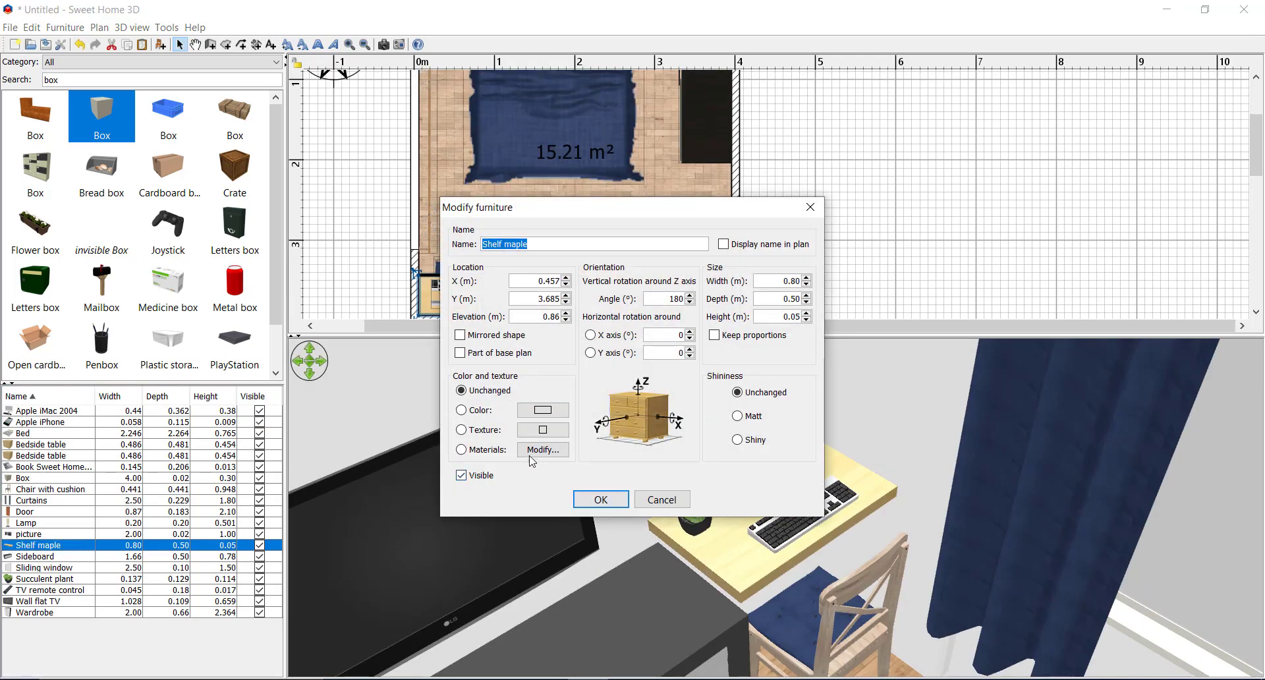
left_click(531, 453)
left_click(793, 353)
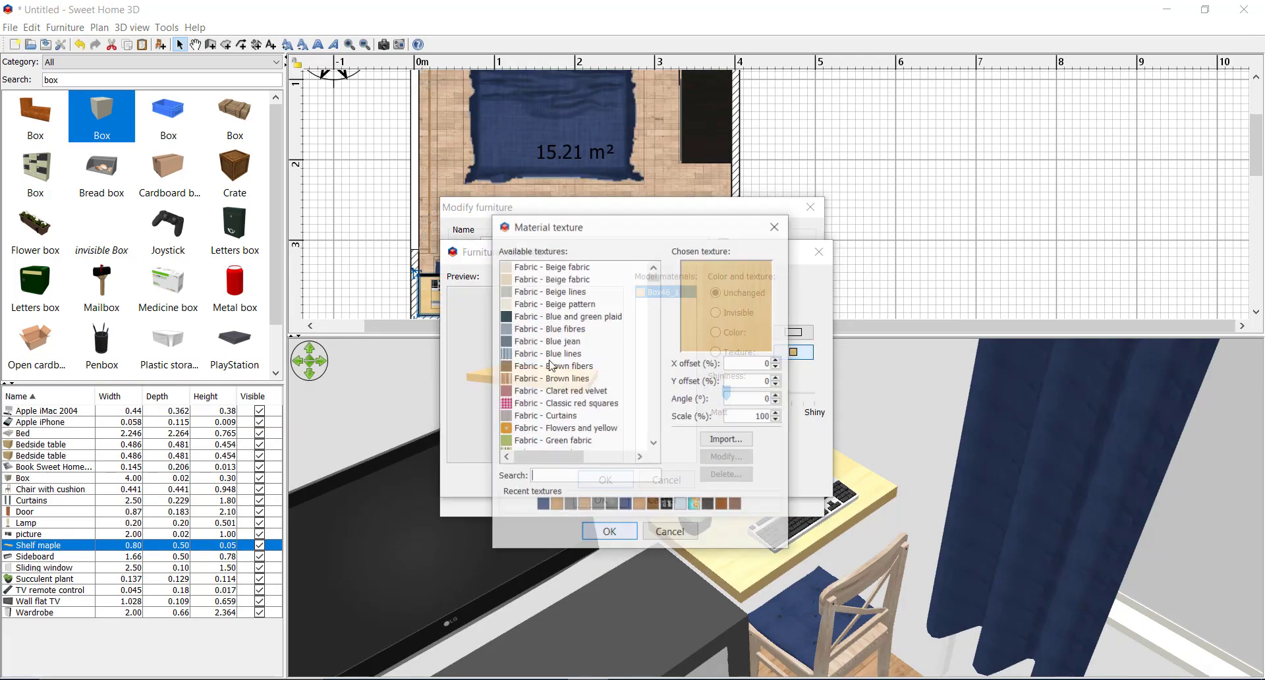
left_click(556, 504)
left_click(588, 504)
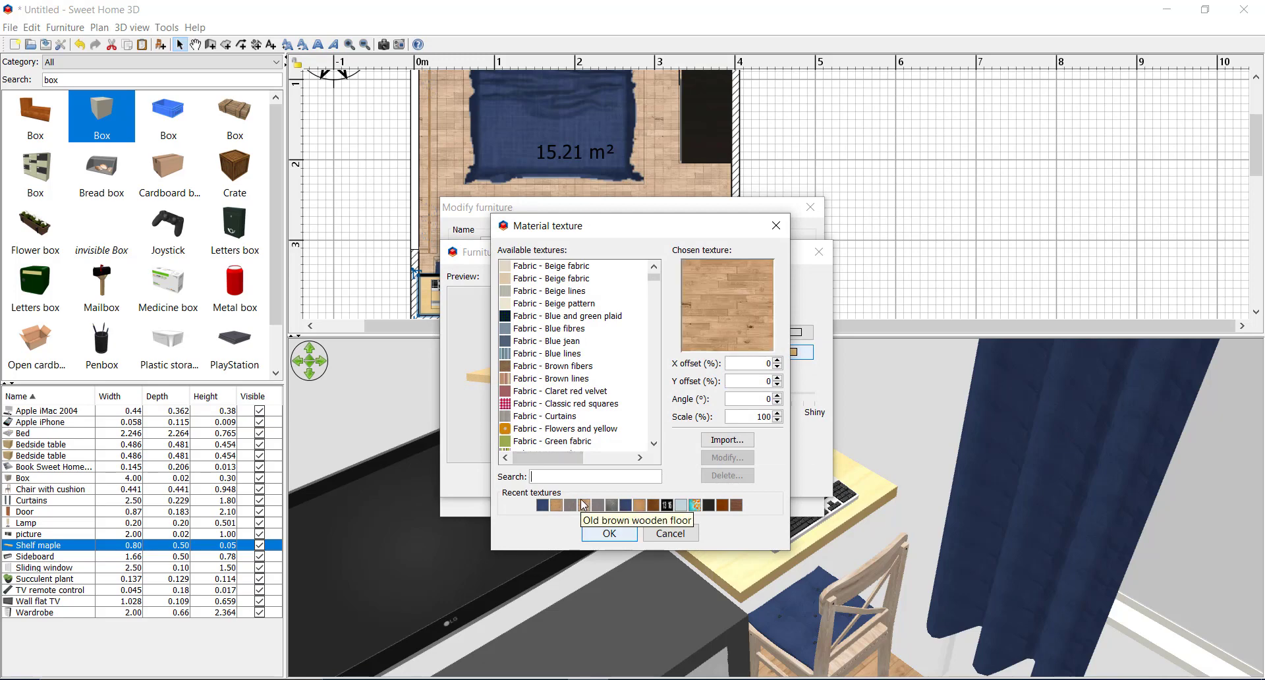
left_click(561, 508)
left_click(605, 531)
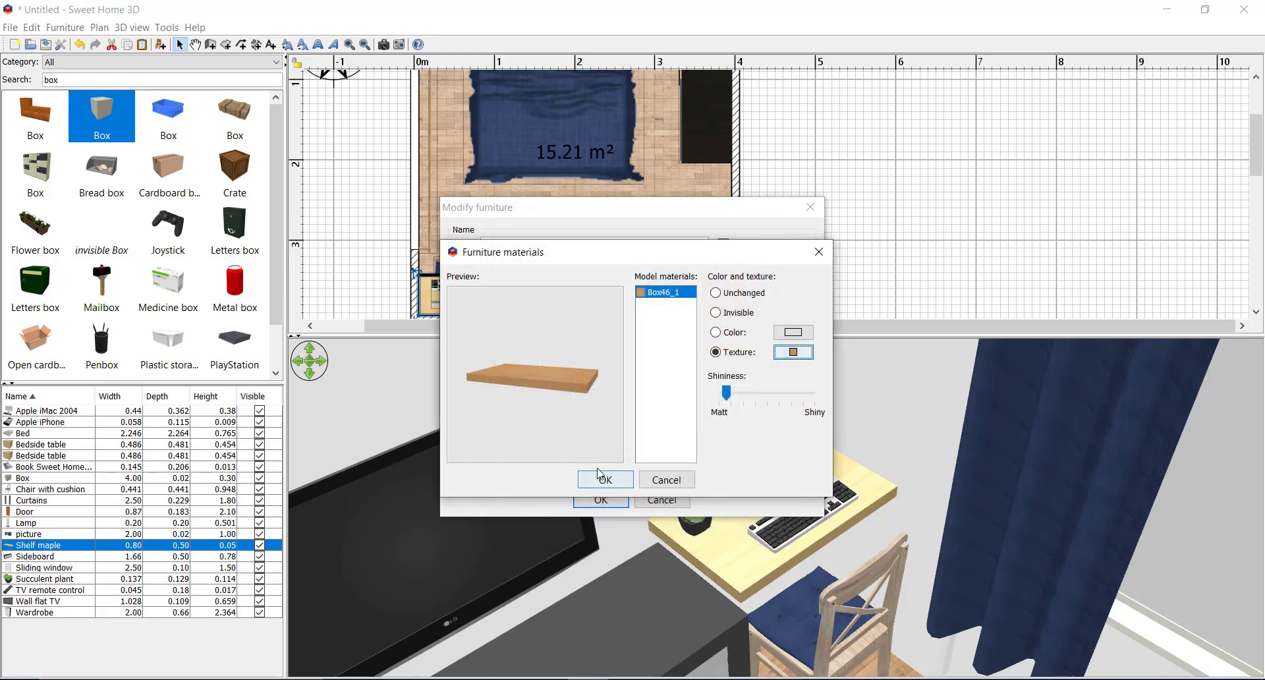
left_click(603, 480)
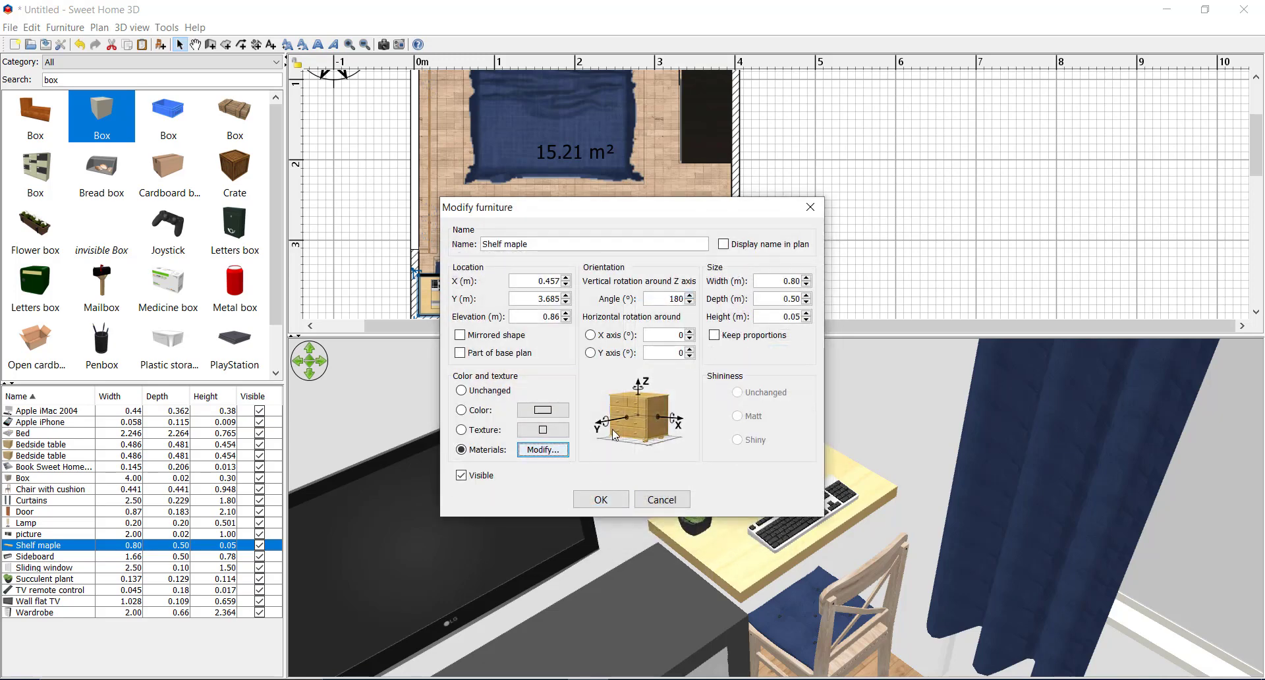
Step: Set the maple shelf's material shininess to matt, apply the changes and inspect the desk area in the 3D view
left_click(543, 451)
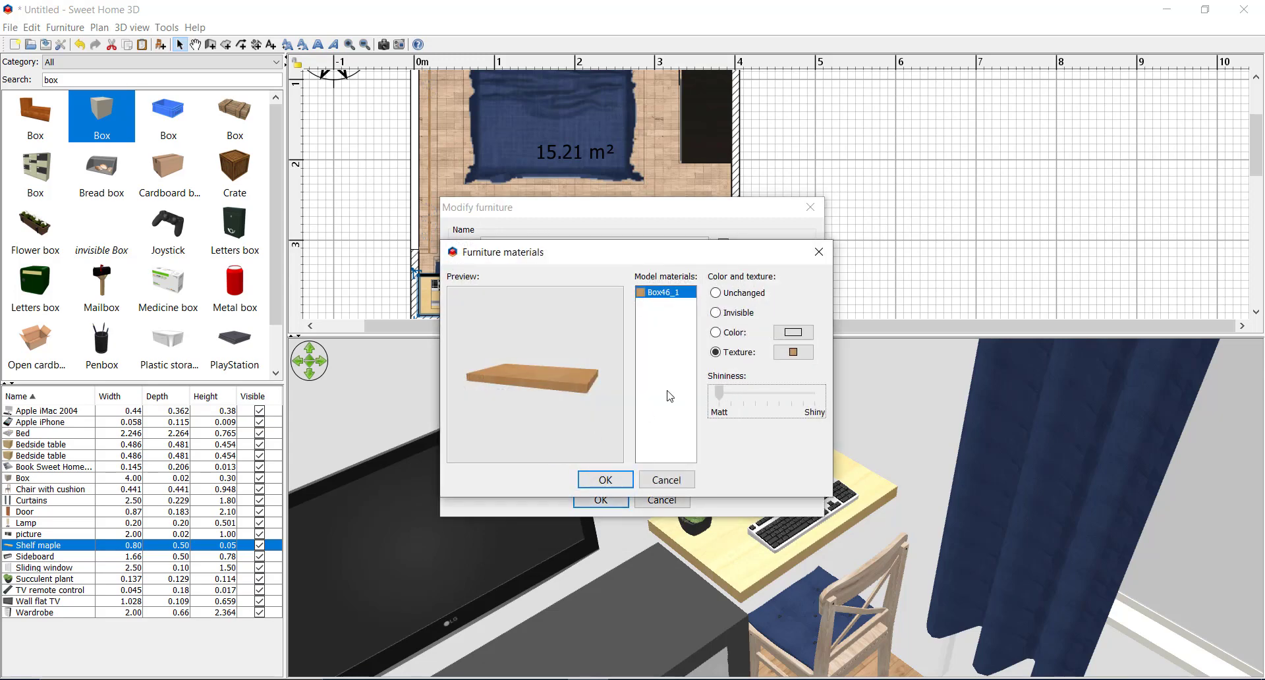
left_click(603, 480)
left_click(601, 499)
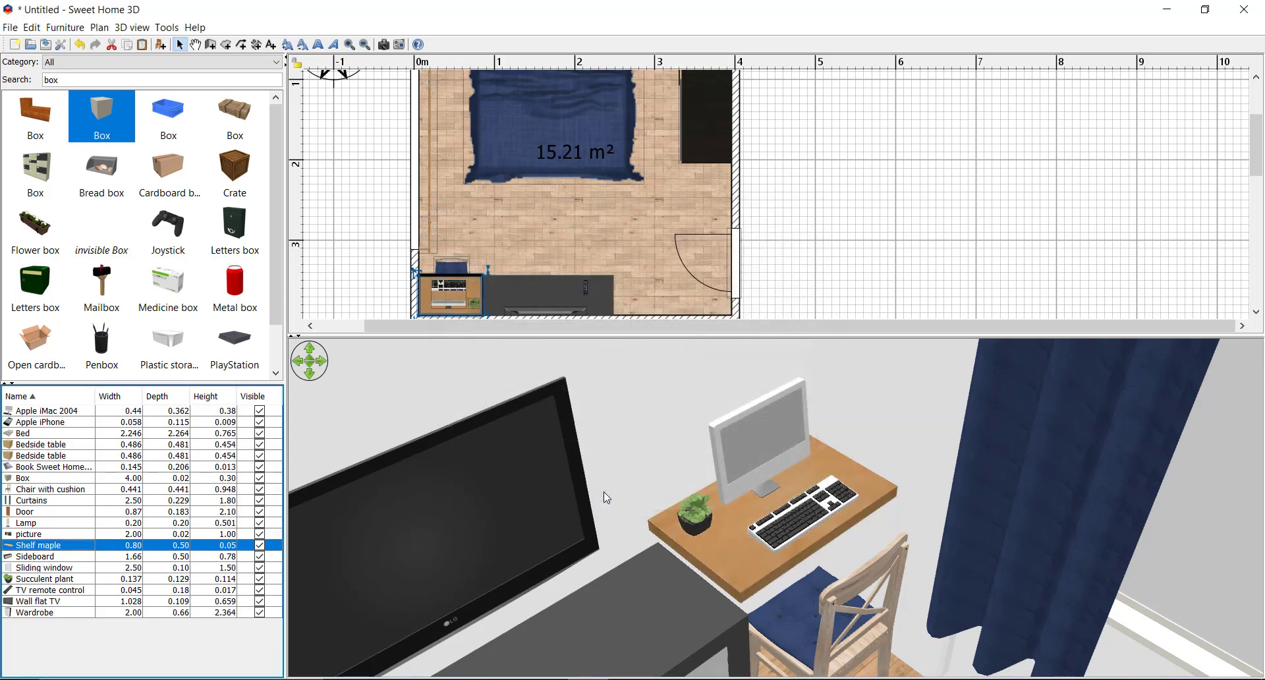
left_click(801, 575)
left_click_drag(801, 575, 706, 584)
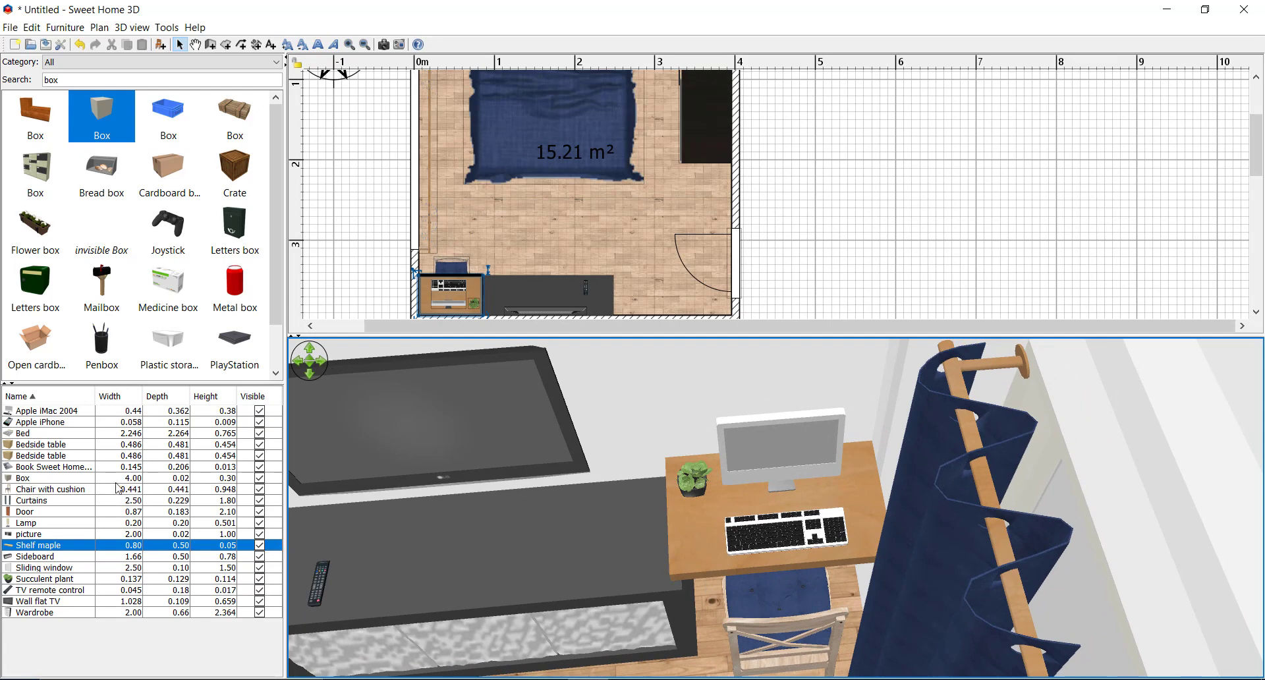
Step: Apply the recently used wood texture to the Box material of the wardrobe and lower its shininess to near matt
left_click(46, 613)
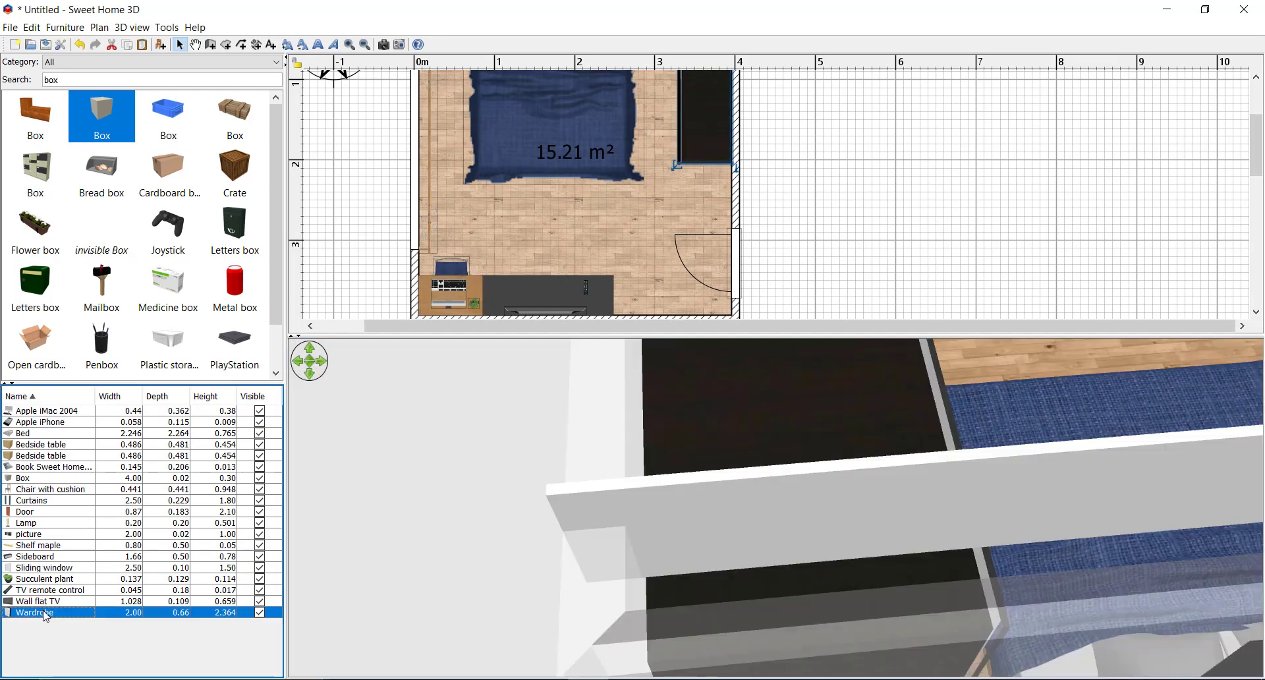
double_click(46, 614)
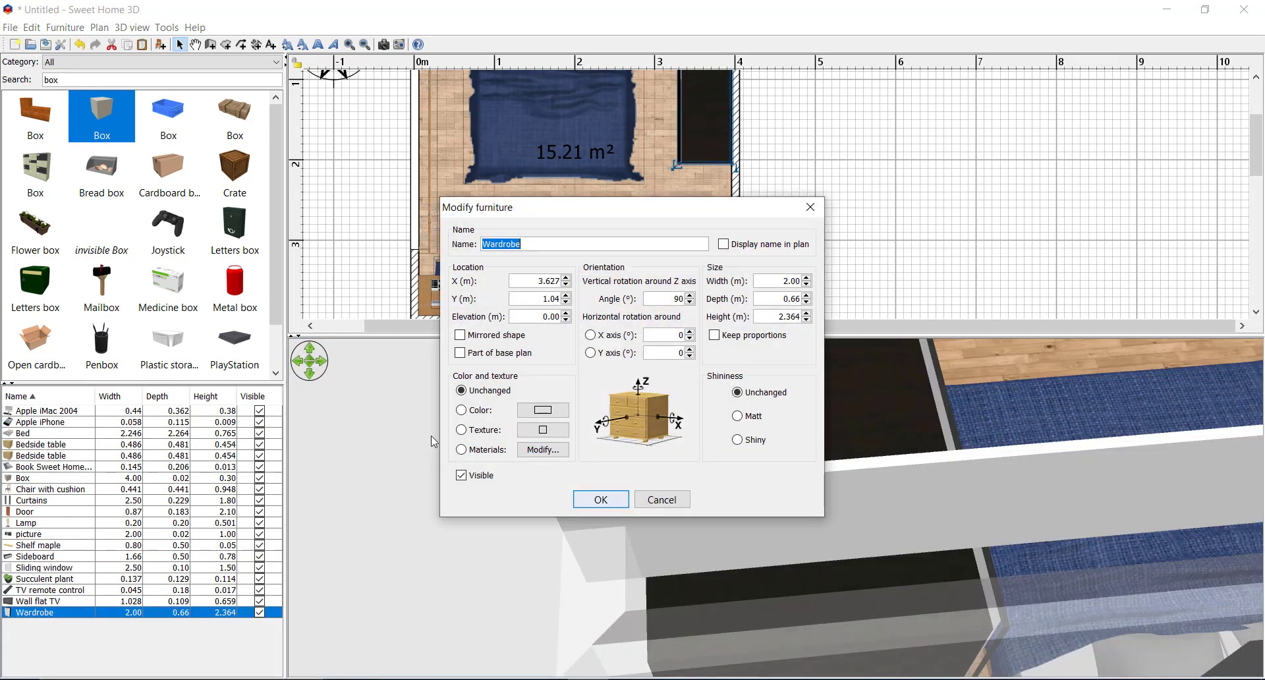
left_click(536, 453)
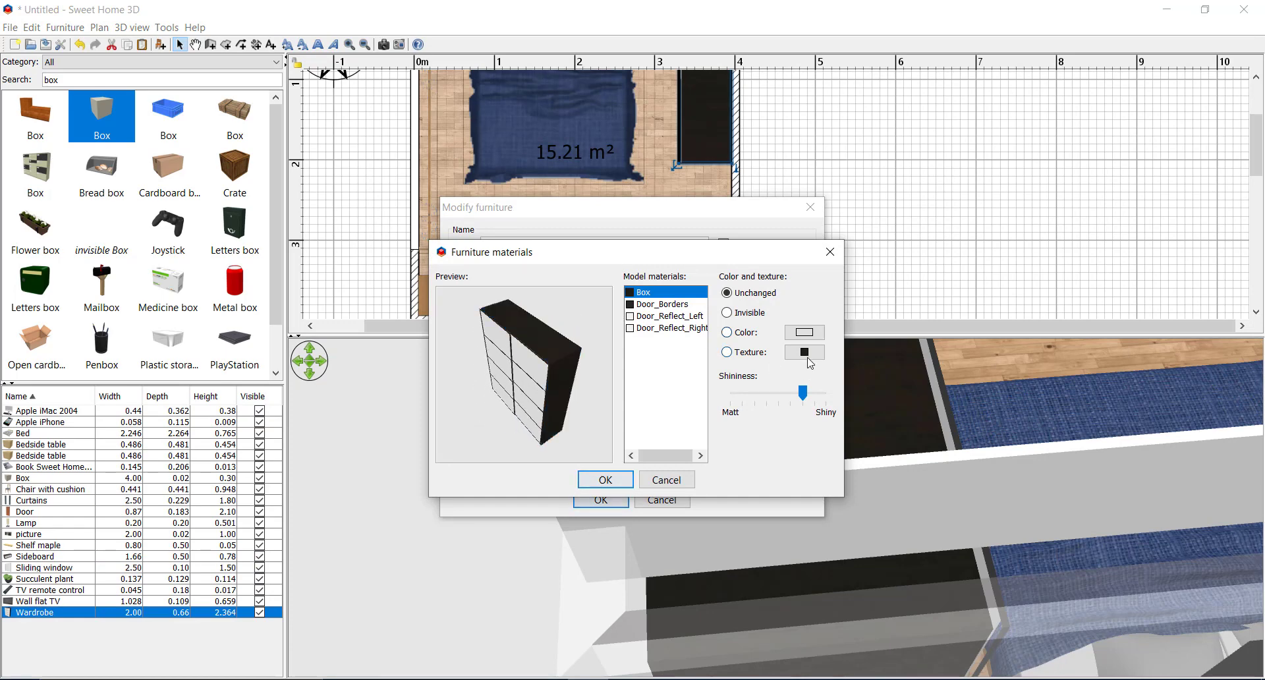
left_click(804, 351)
left_click(538, 504)
left_click(601, 534)
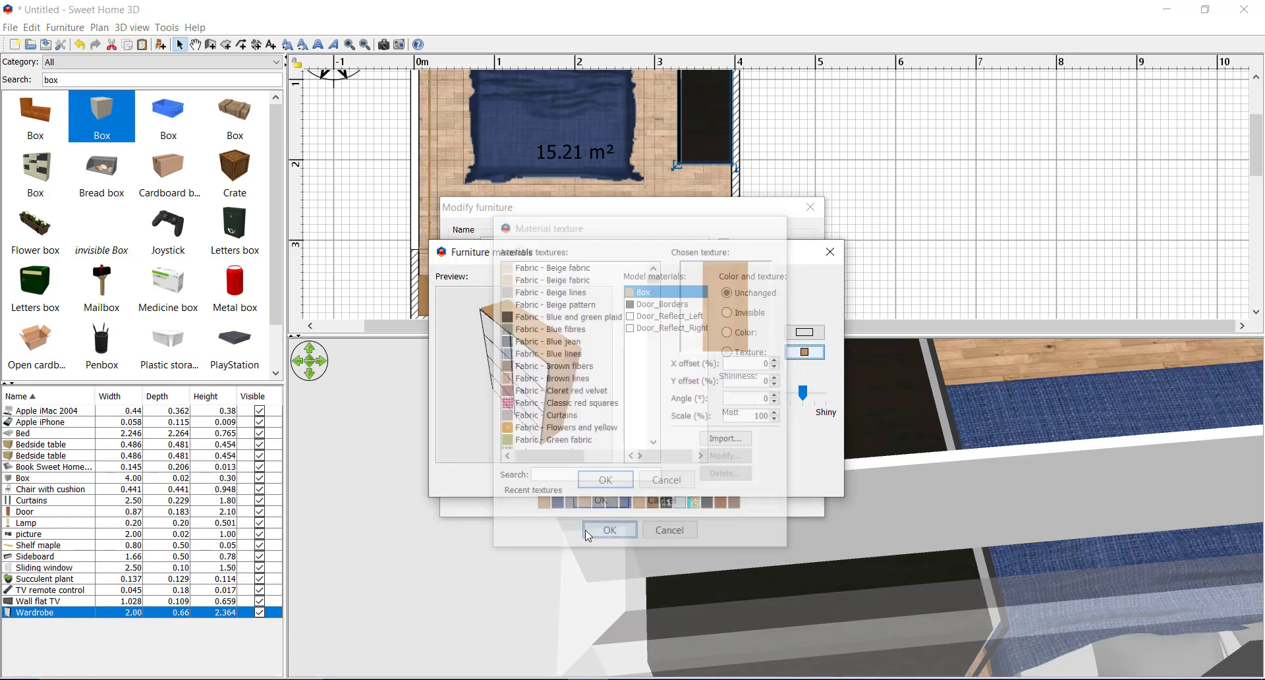
left_click_drag(803, 392, 748, 407)
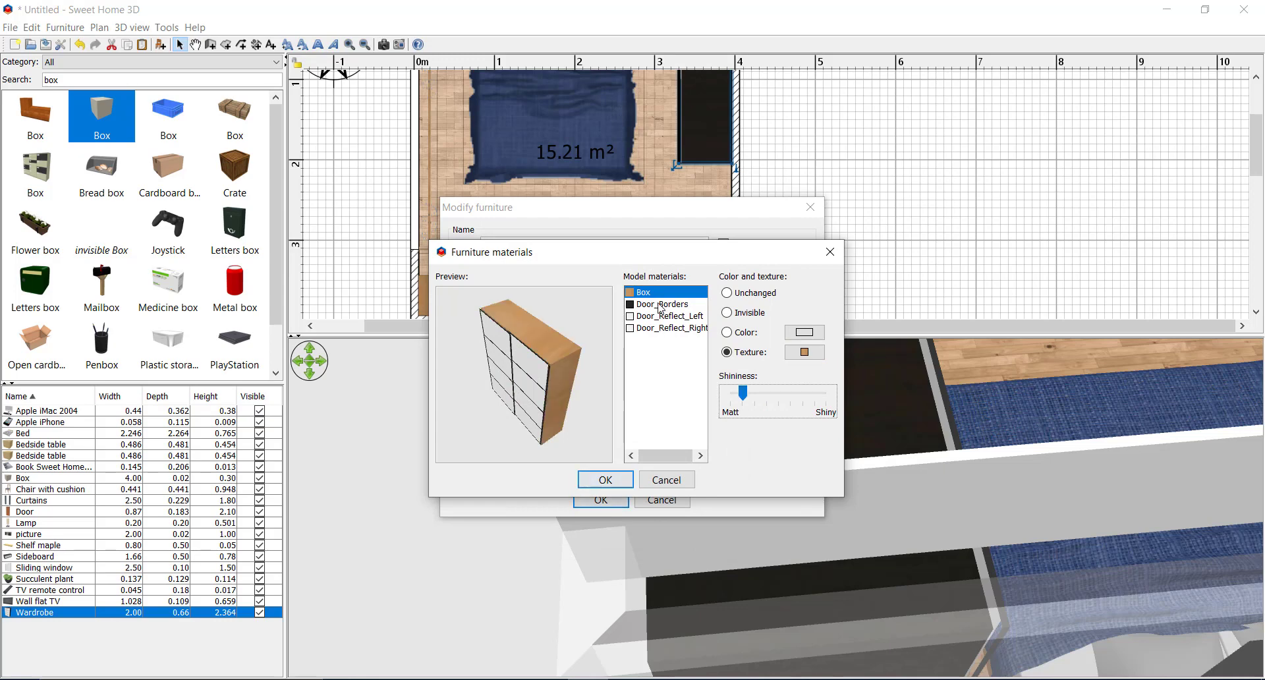
Step: Lower the shininess of the wardrobe's Door_Reflect_Left and Door_Reflect_Right materials to near matt and apply the changes
left_click(661, 305)
left_click(660, 317)
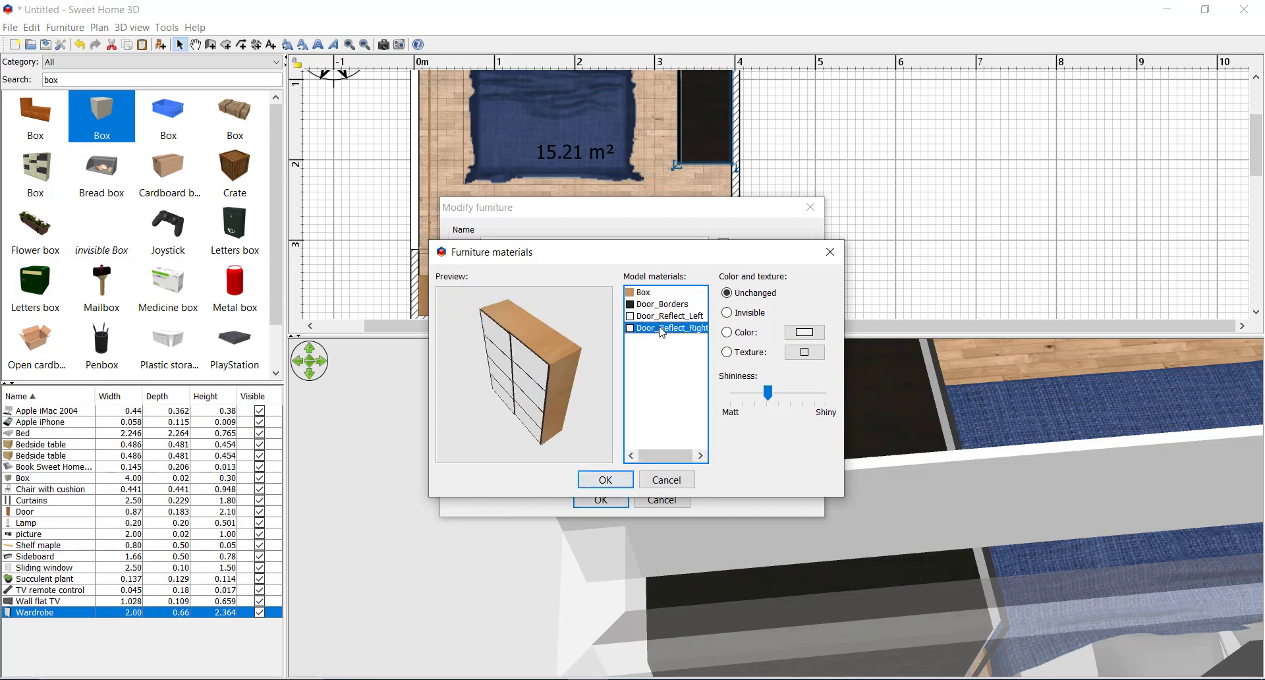
left_click(757, 399)
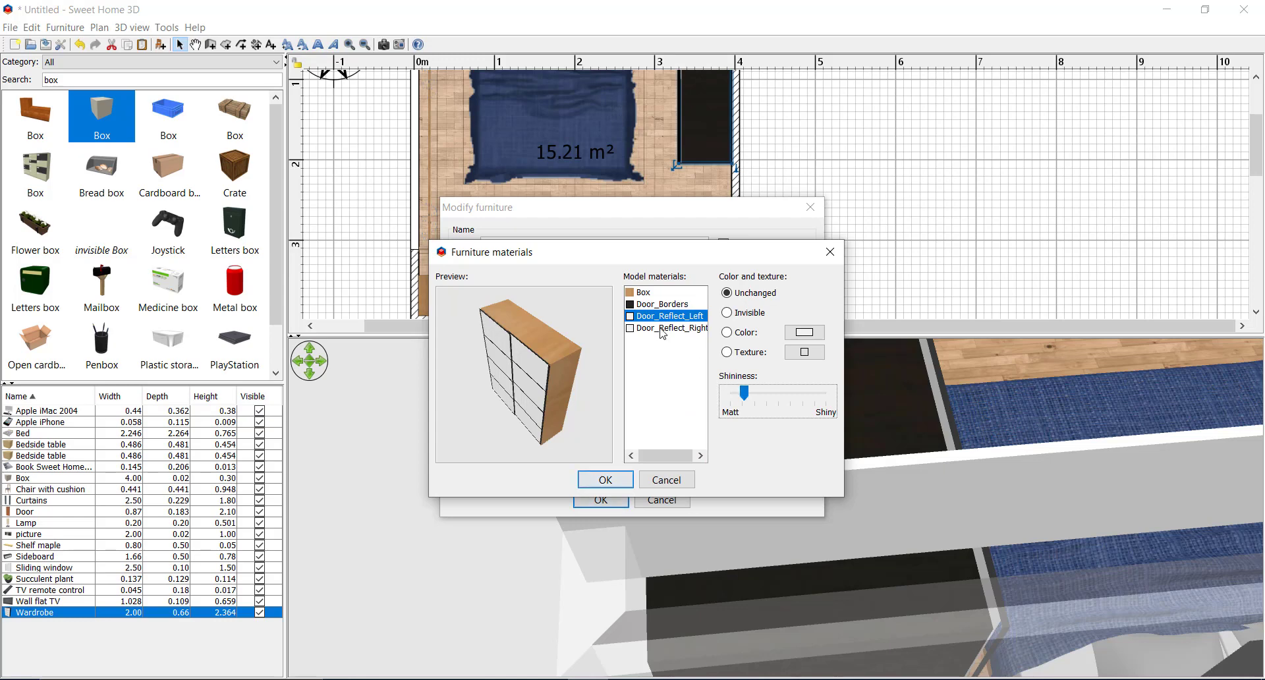
left_click(662, 328)
left_click(755, 395)
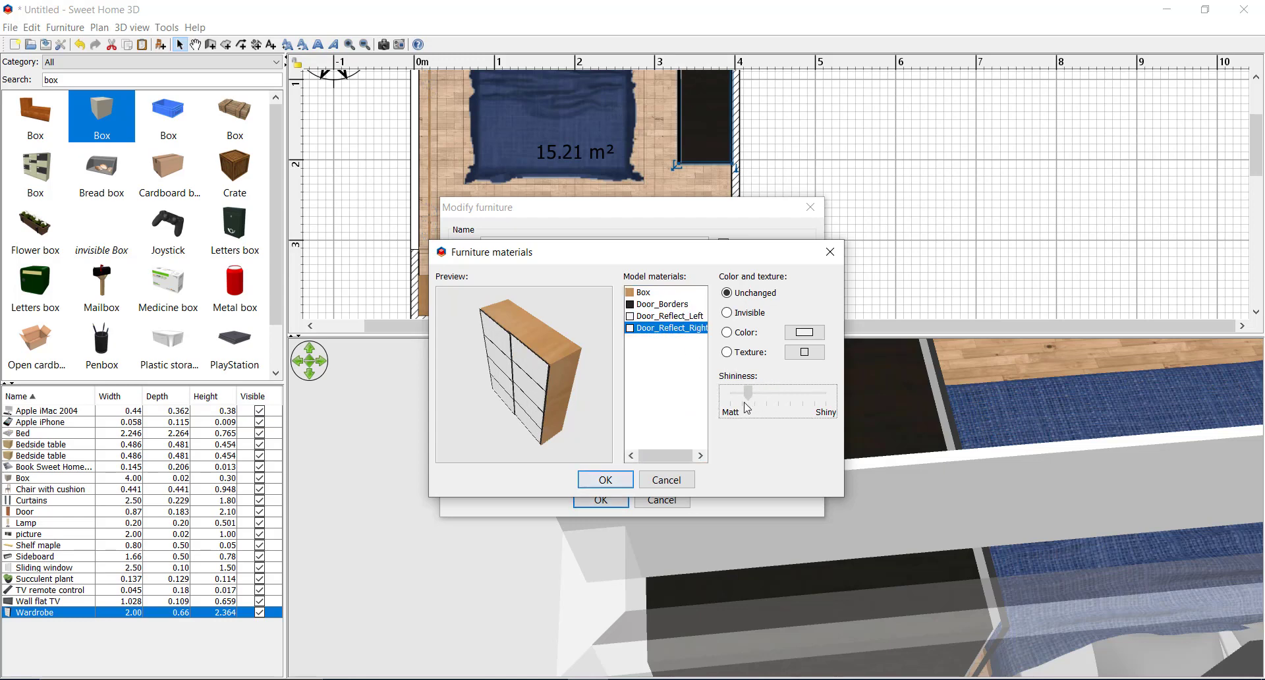
mouse_move(551, 375)
left_mouse_down()
mouse_move(560, 362)
mouse_move(552, 370)
left_mouse_up()
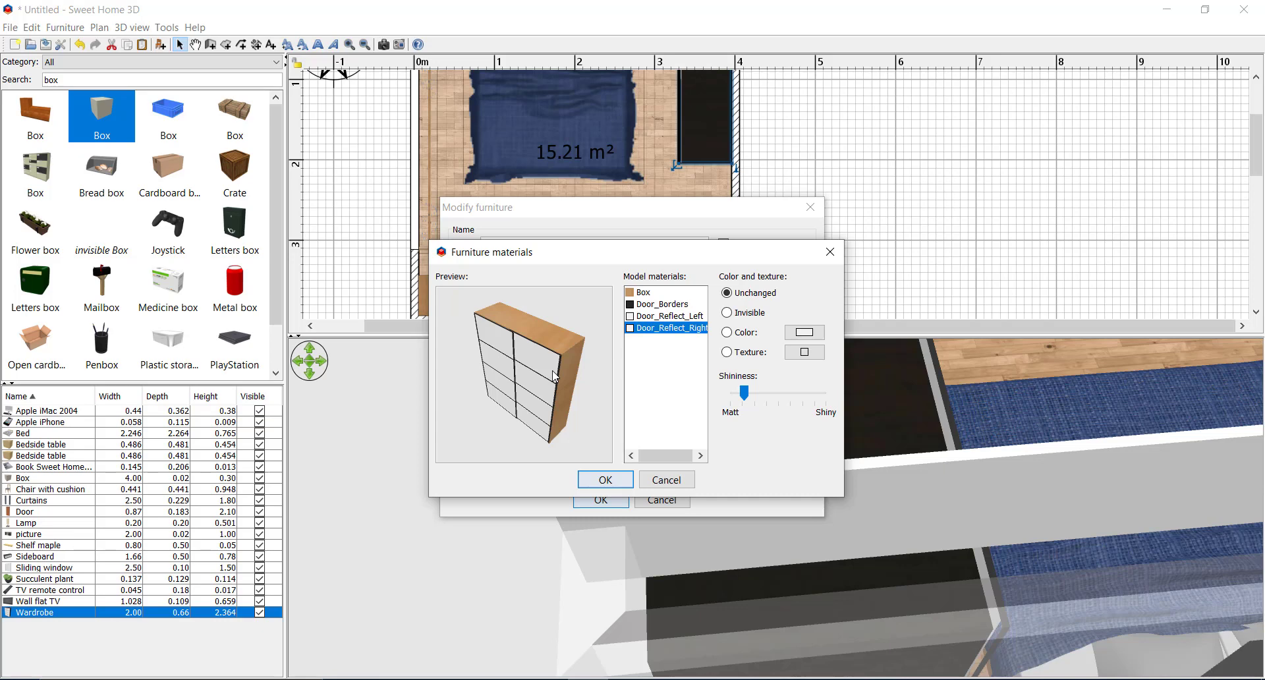
left_click(604, 479)
left_click(599, 499)
scroll(723, 406, "down", 5)
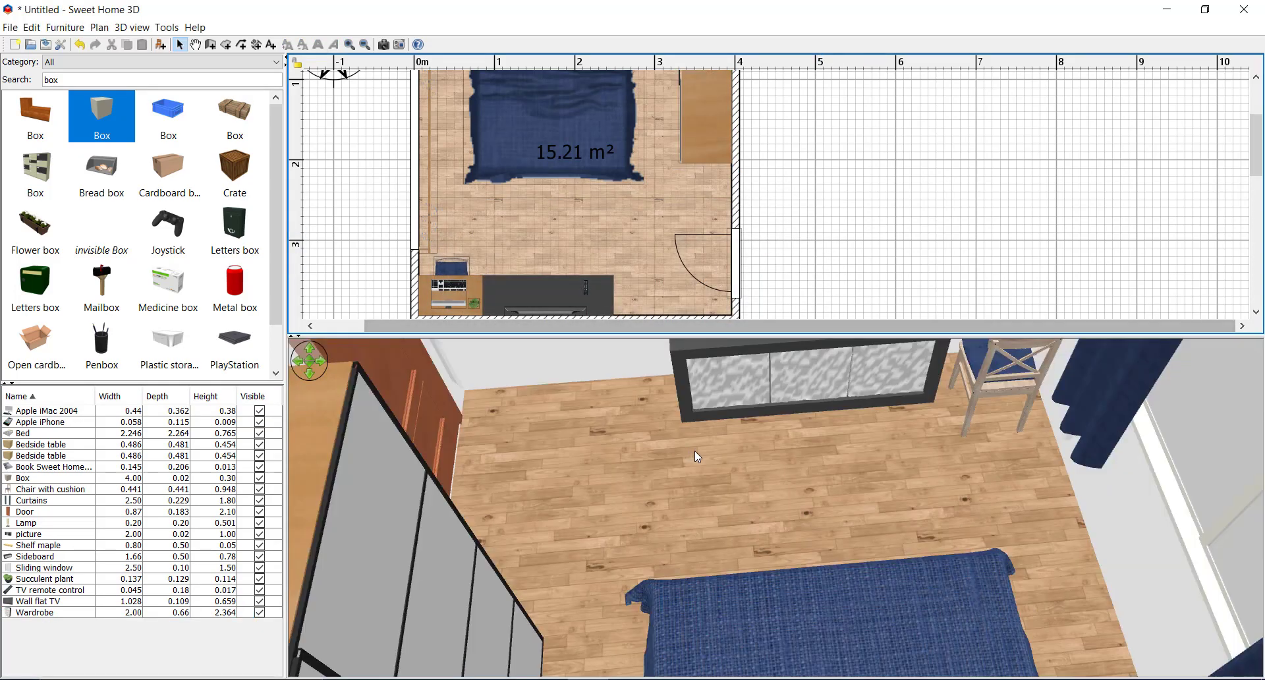
scroll(694, 451, "down", 5)
left_click_drag(718, 511, 724, 476)
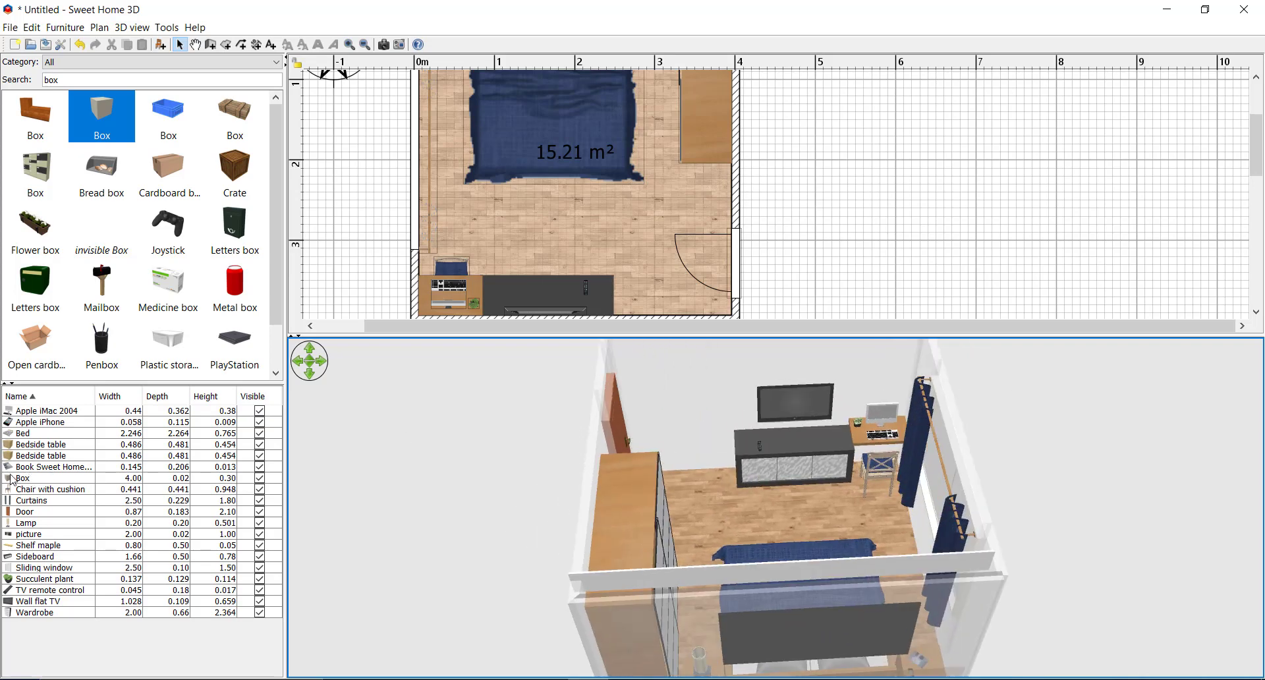
Step: Apply the recently used wood texture to the Box07_5 material of the sideboard
scroll(767, 457, "up", 5)
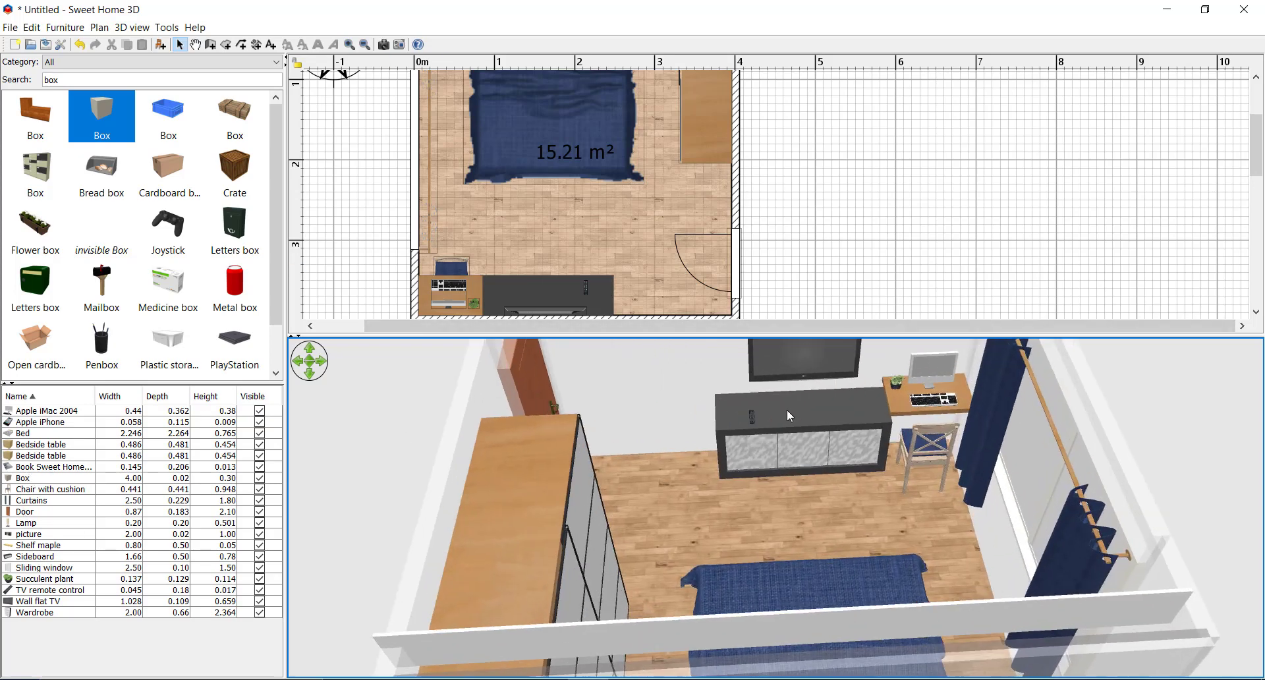
right_click(788, 409)
left_click(837, 417)
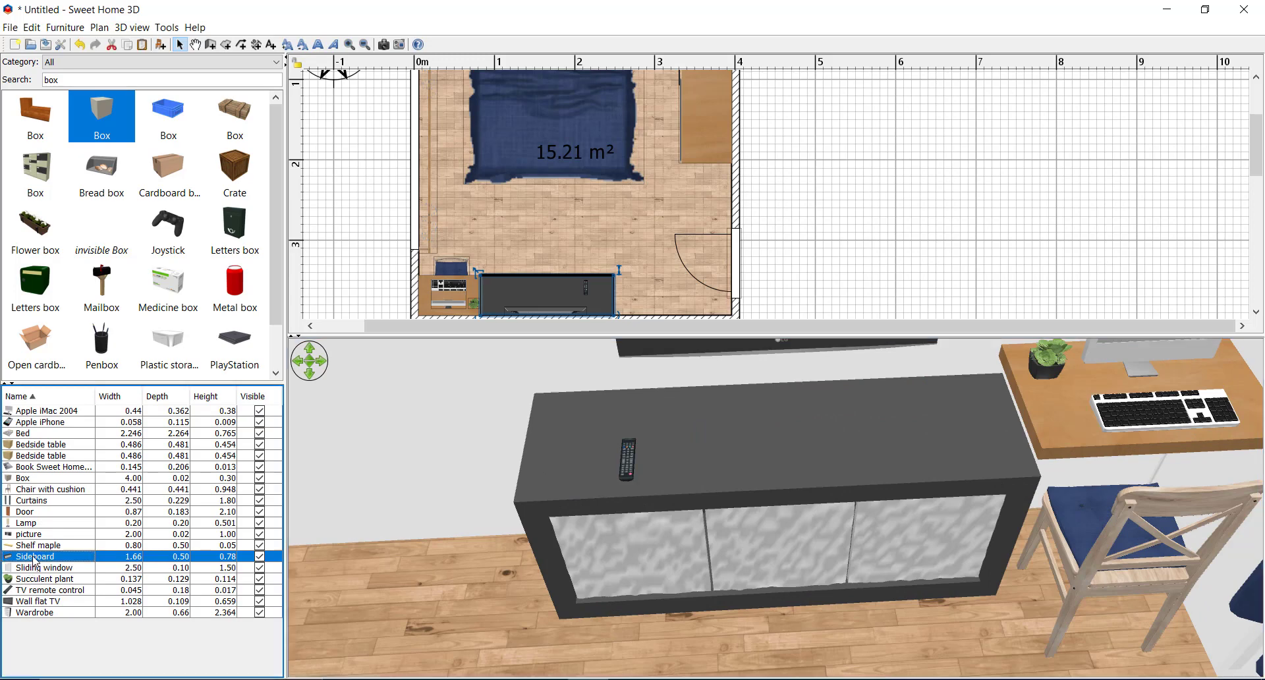
double_click(463, 424)
left_click(542, 449)
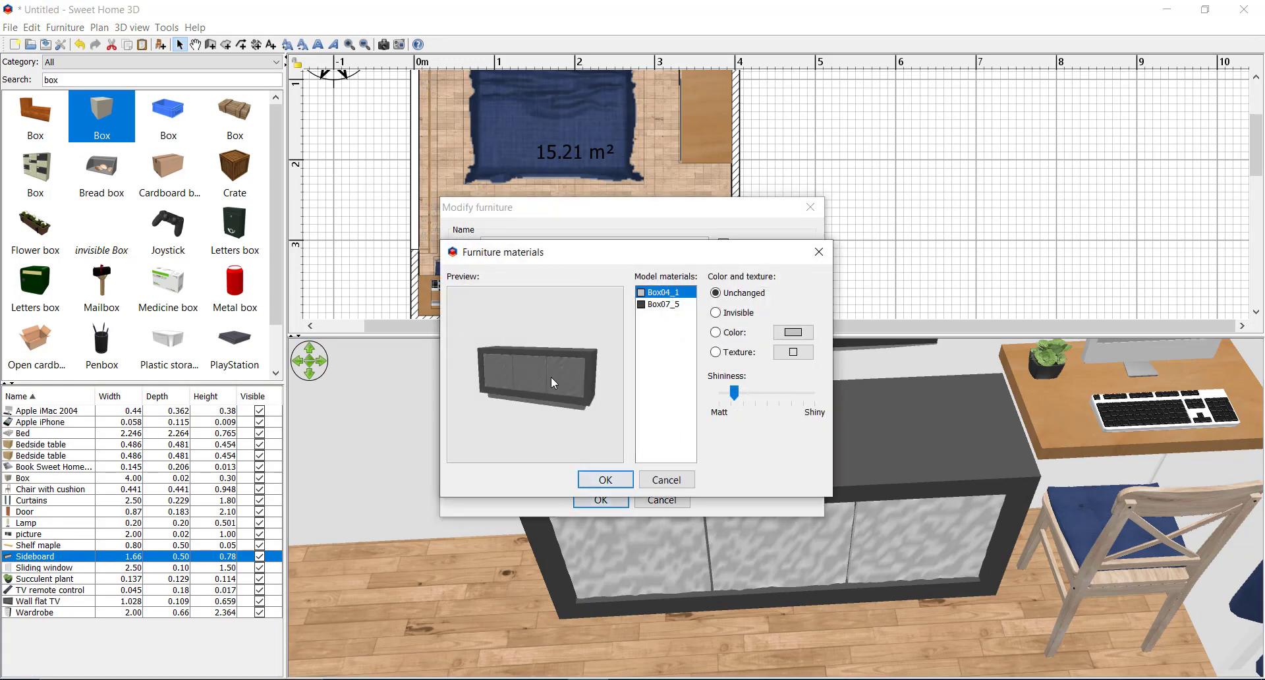
left_click(654, 304)
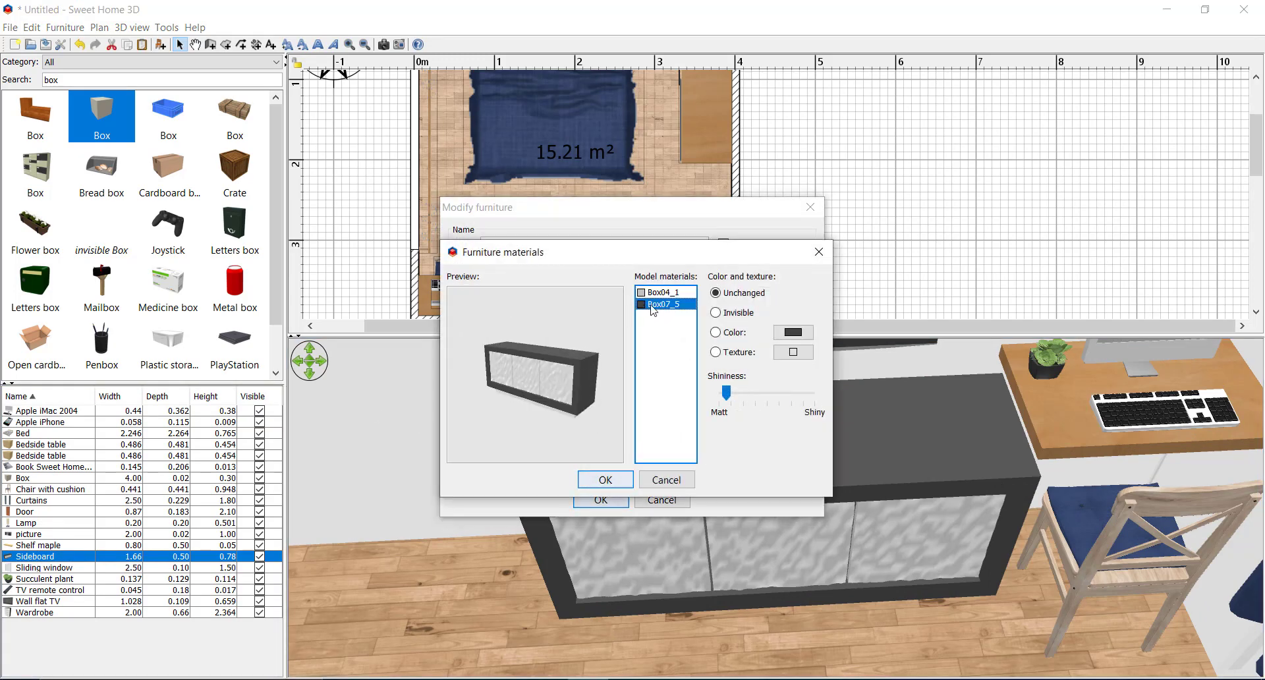
left_click(793, 353)
left_click(542, 505)
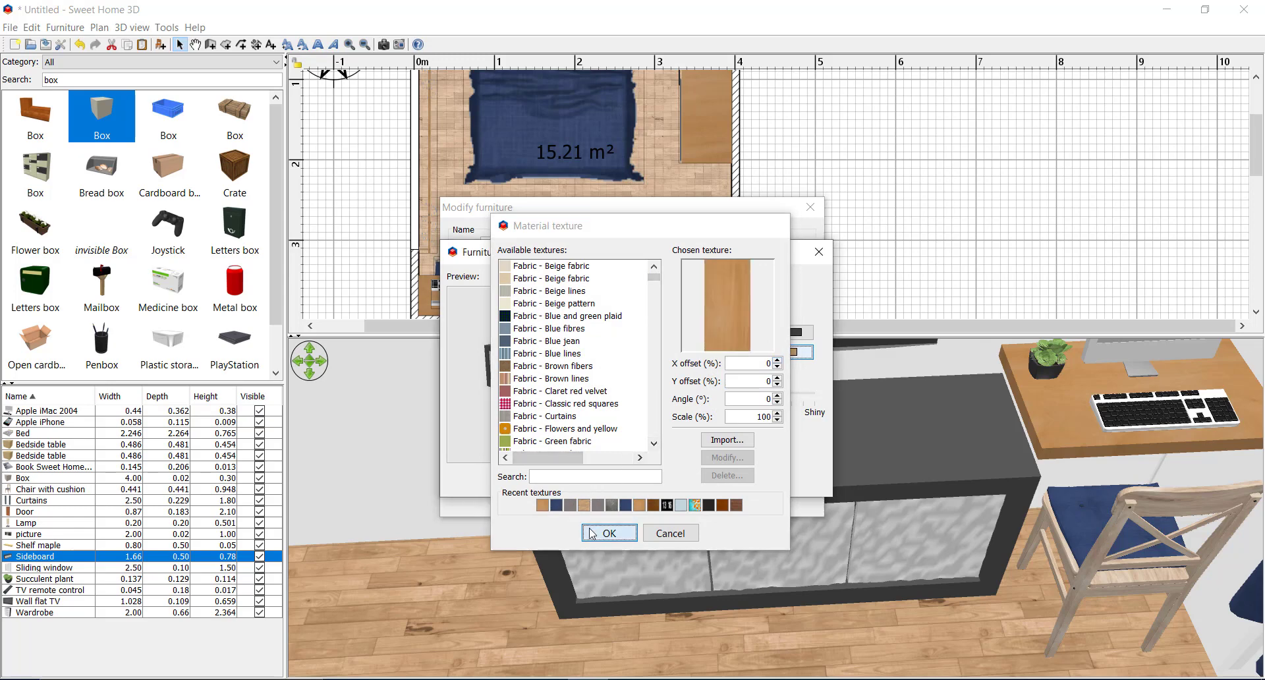
left_click(609, 532)
Step: Lower the shininess of the sideboard's Box04_1 material, set its color to white #FFFFFF and apply the changes
left_click(664, 292)
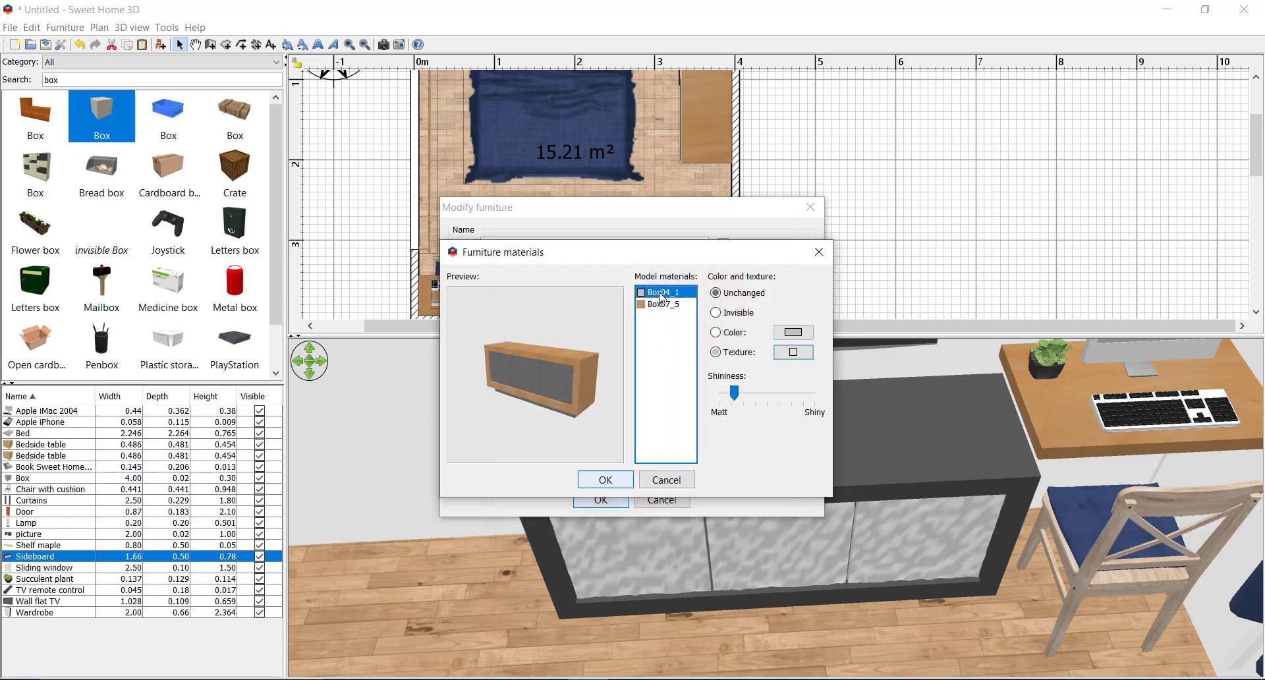
left_click(735, 403)
left_click(605, 481)
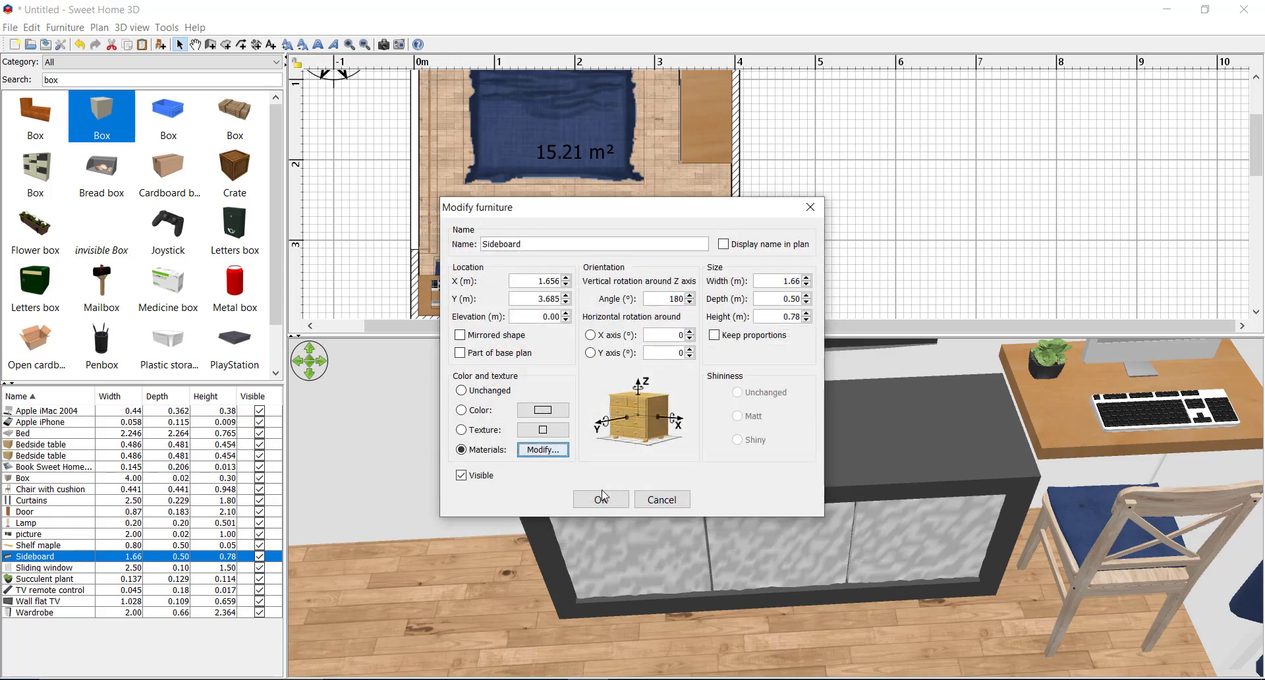
left_click(530, 446)
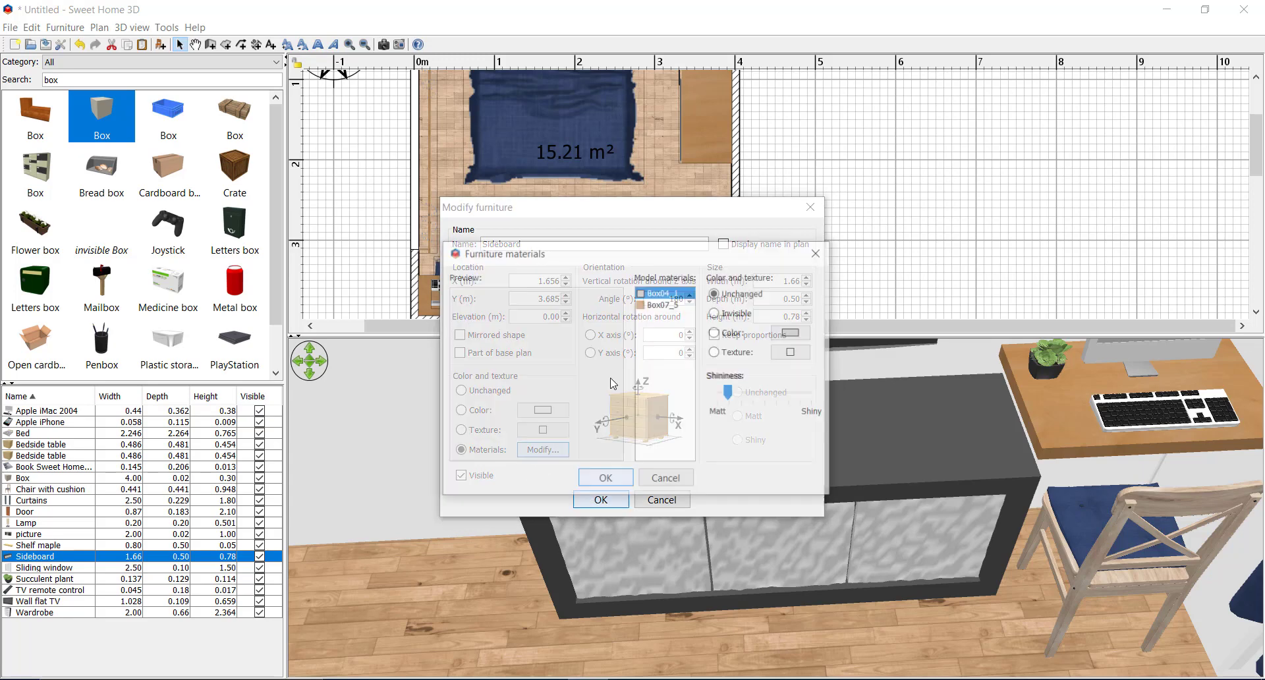
left_click(793, 333)
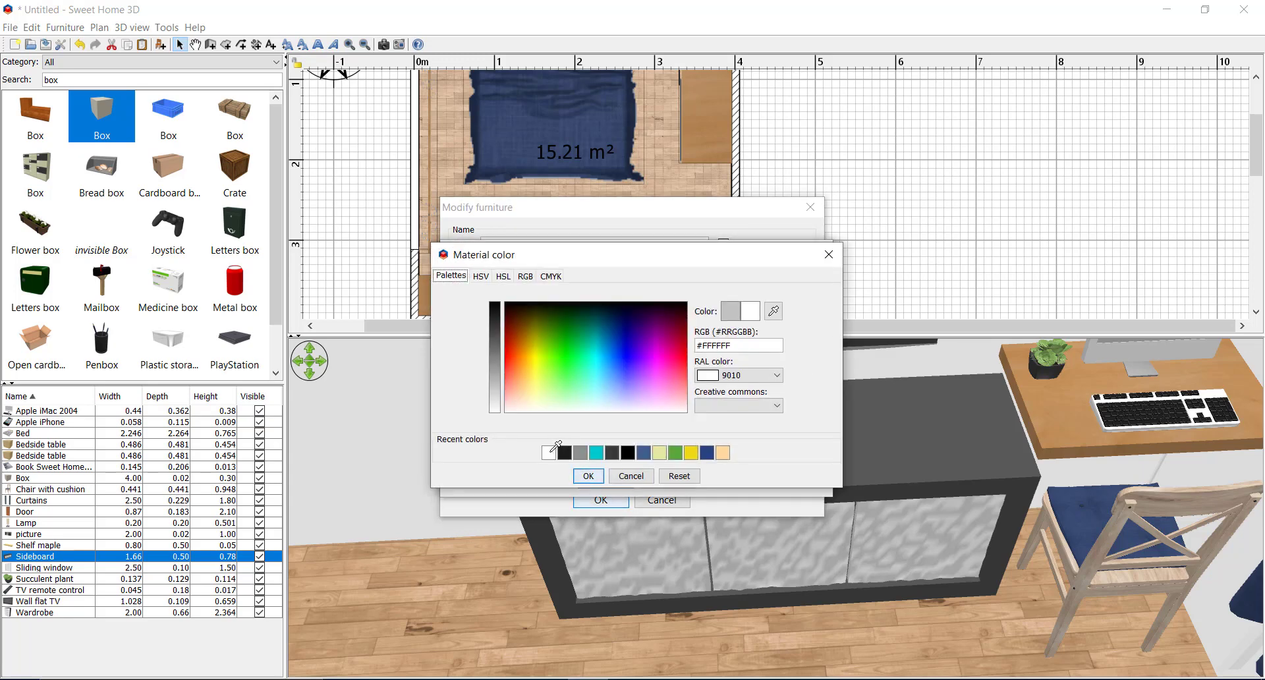
left_click(600, 474)
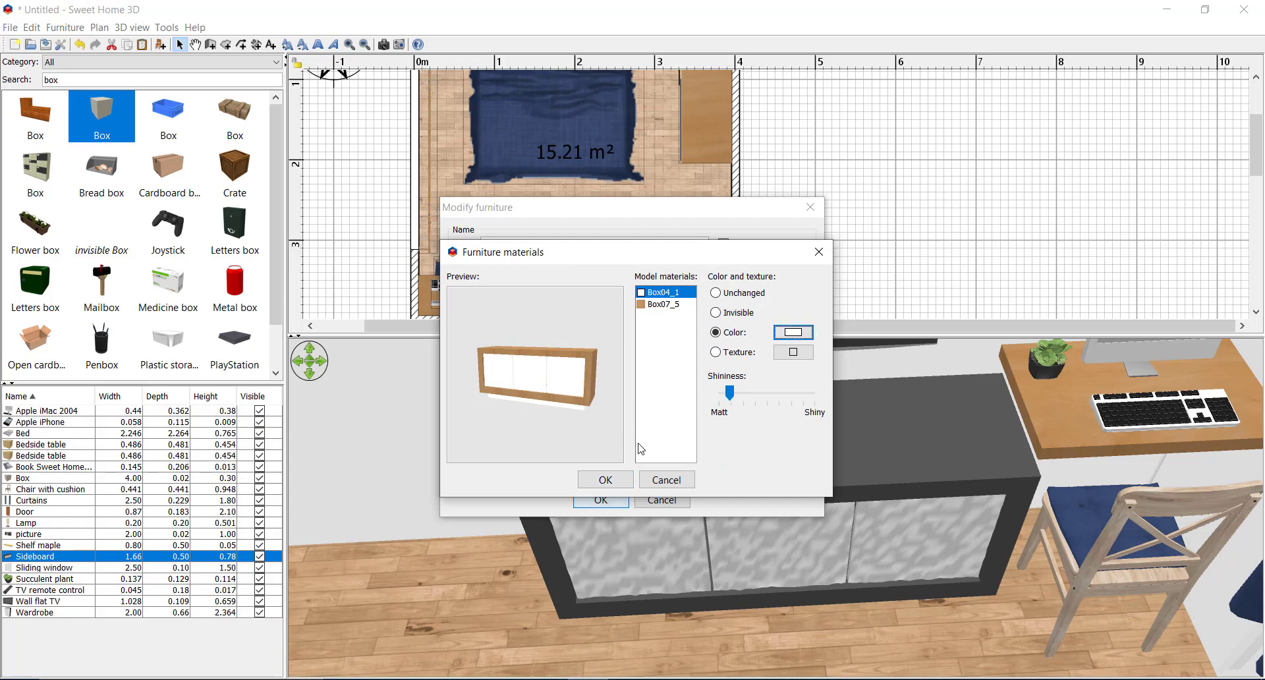
left_click(614, 478)
left_click(607, 497)
Step: Open the texture choice for the front material of the picture above the bed
scroll(655, 457, "down", 8)
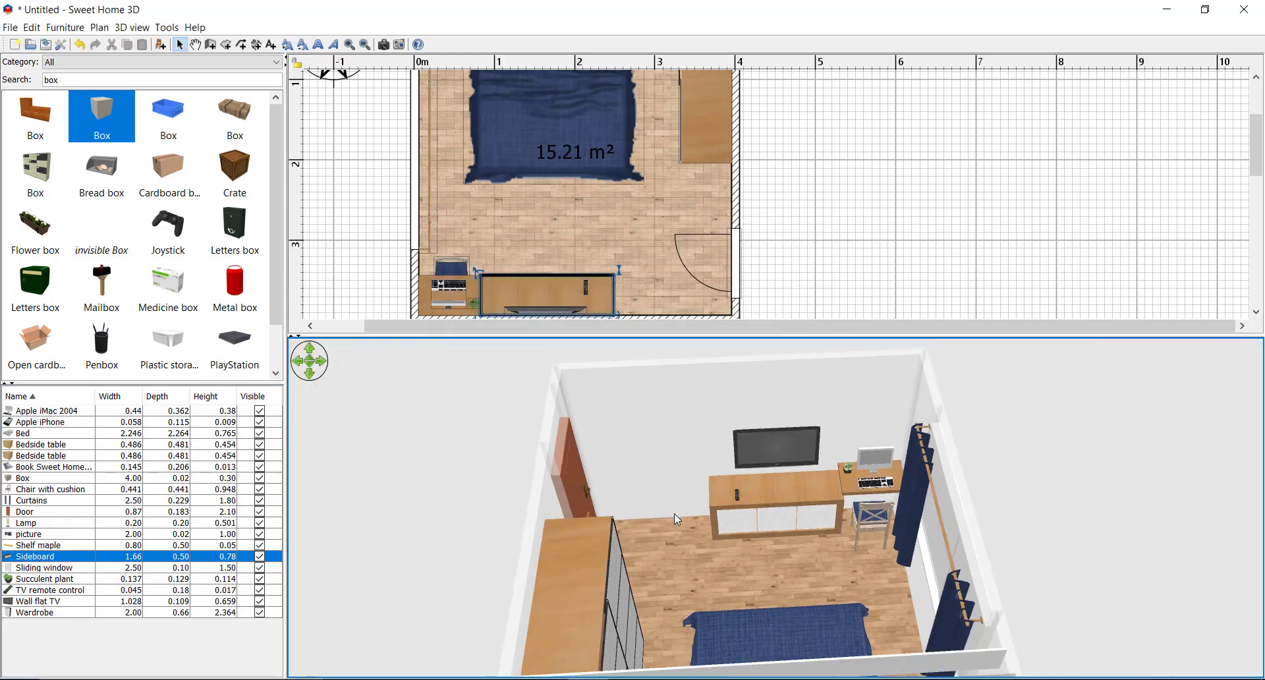
left_click_drag(779, 509, 860, 311)
left_click(860, 311)
left_click_drag(734, 447, 647, 439)
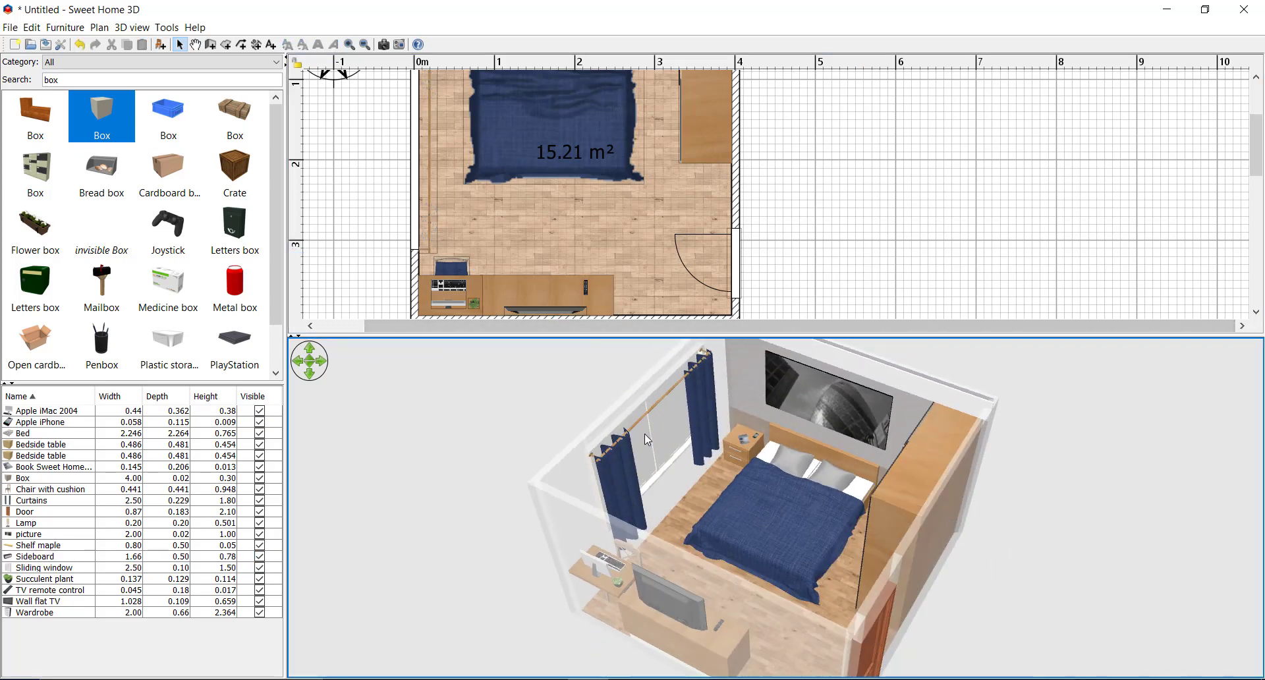
left_click(24, 546)
double_click(24, 534)
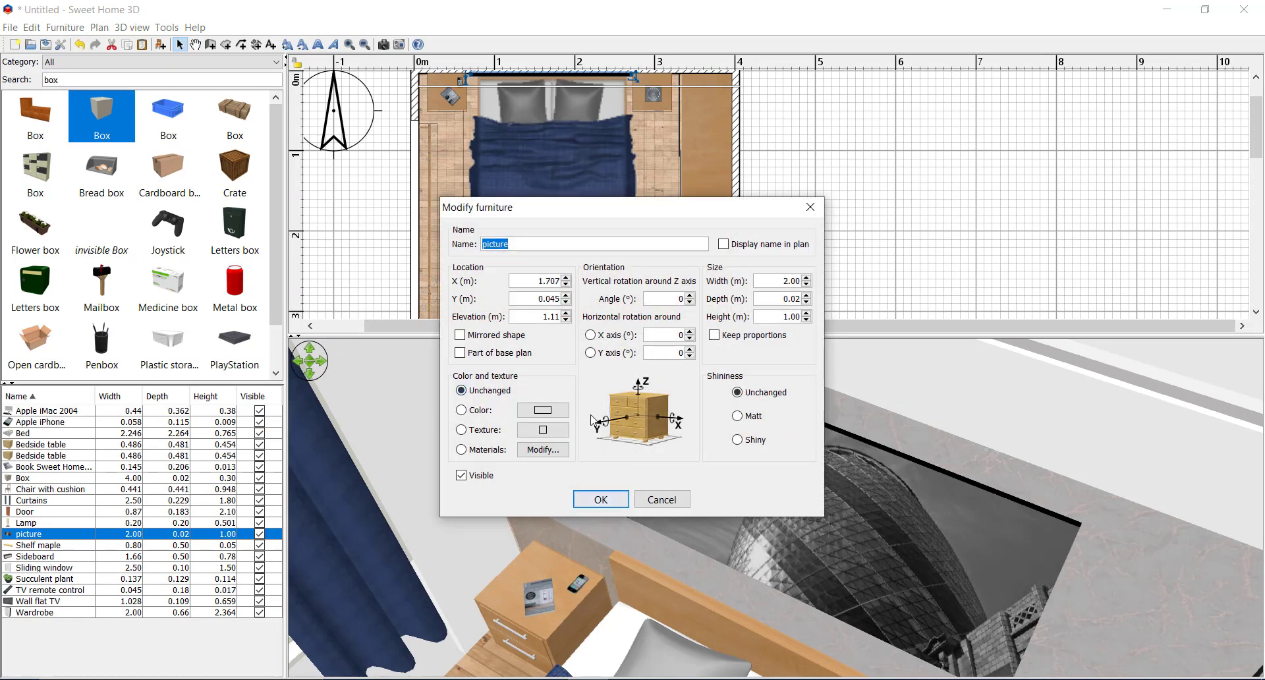
left_click(542, 450)
left_click(656, 316)
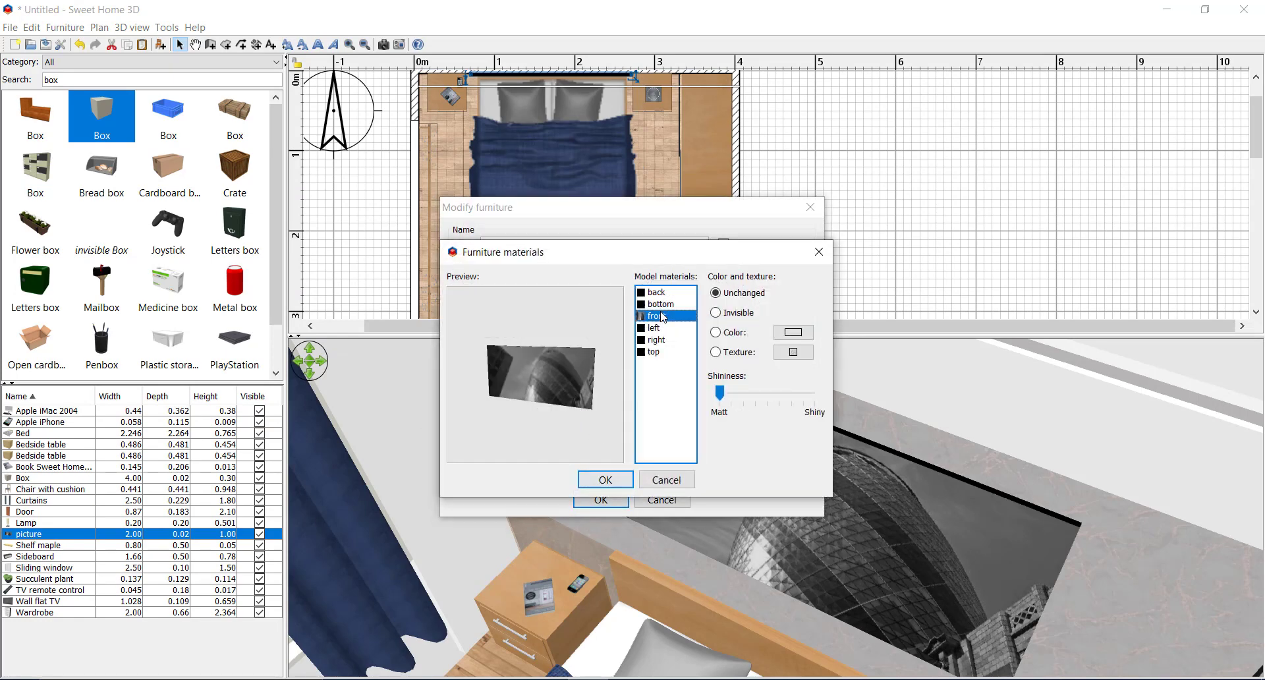
left_click(797, 352)
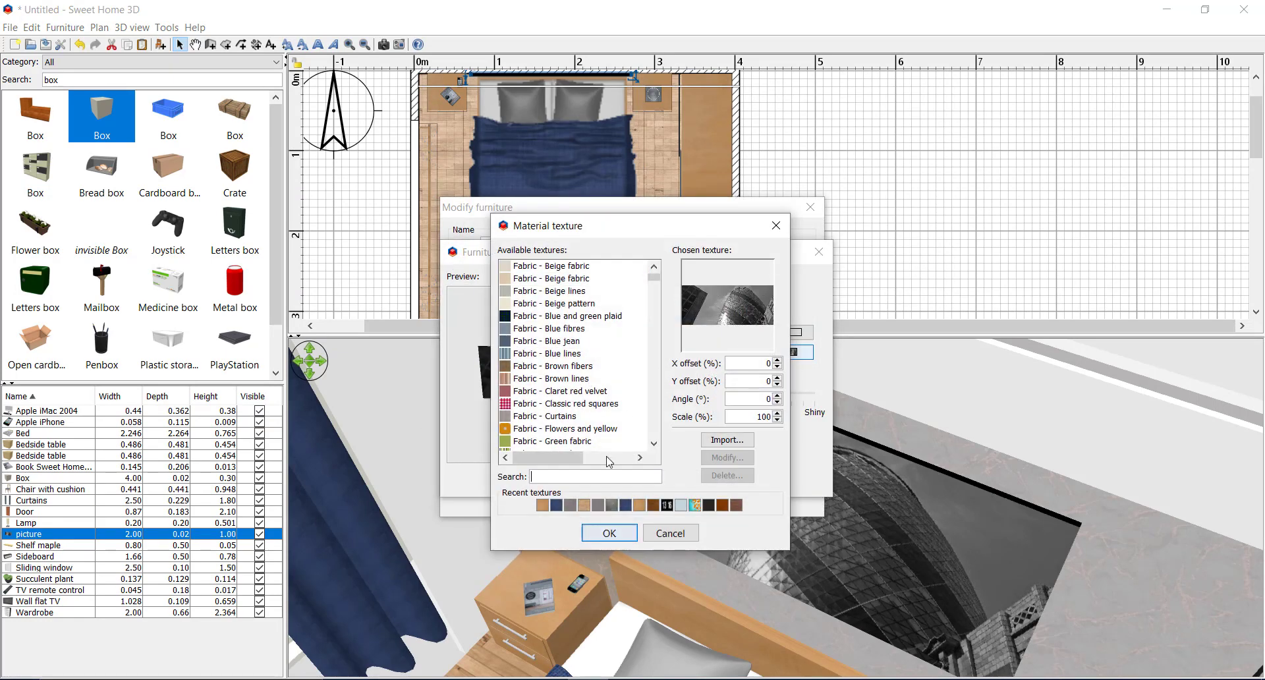
Step: Import autumn-leaves-maple-listya-3621.jpg as a texture and apply it to the front of the picture
left_click(709, 443)
left_click(650, 341)
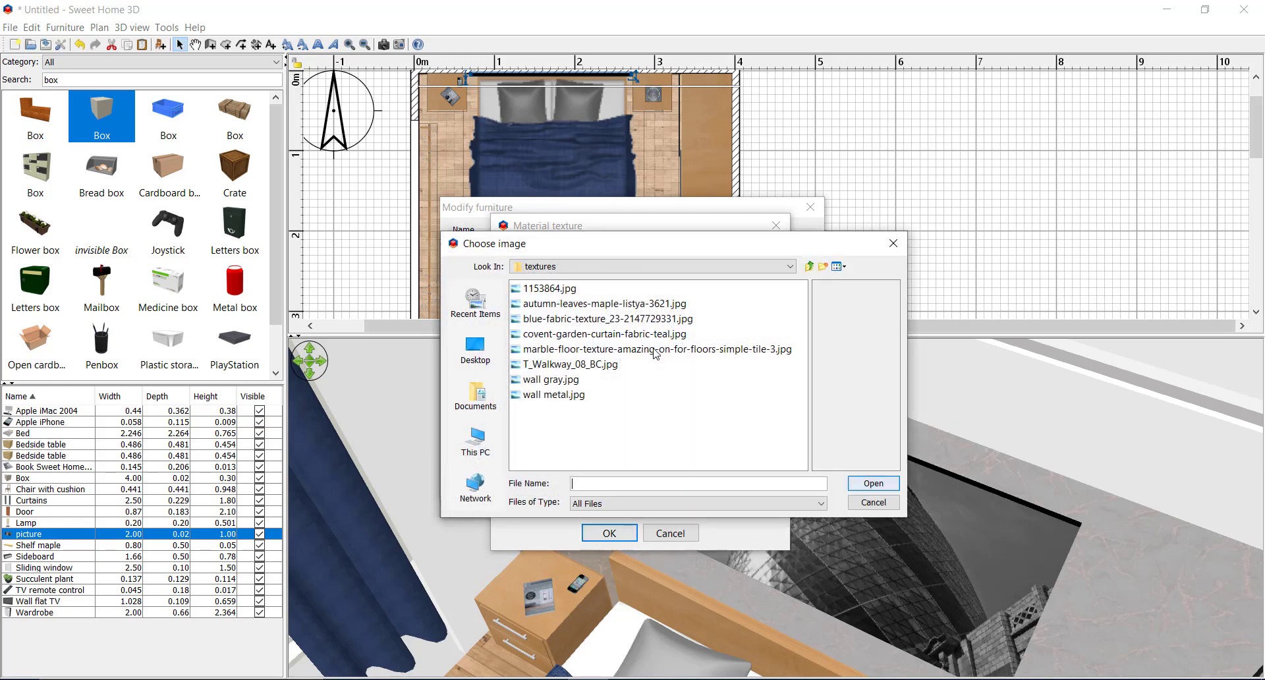
left_click(563, 304)
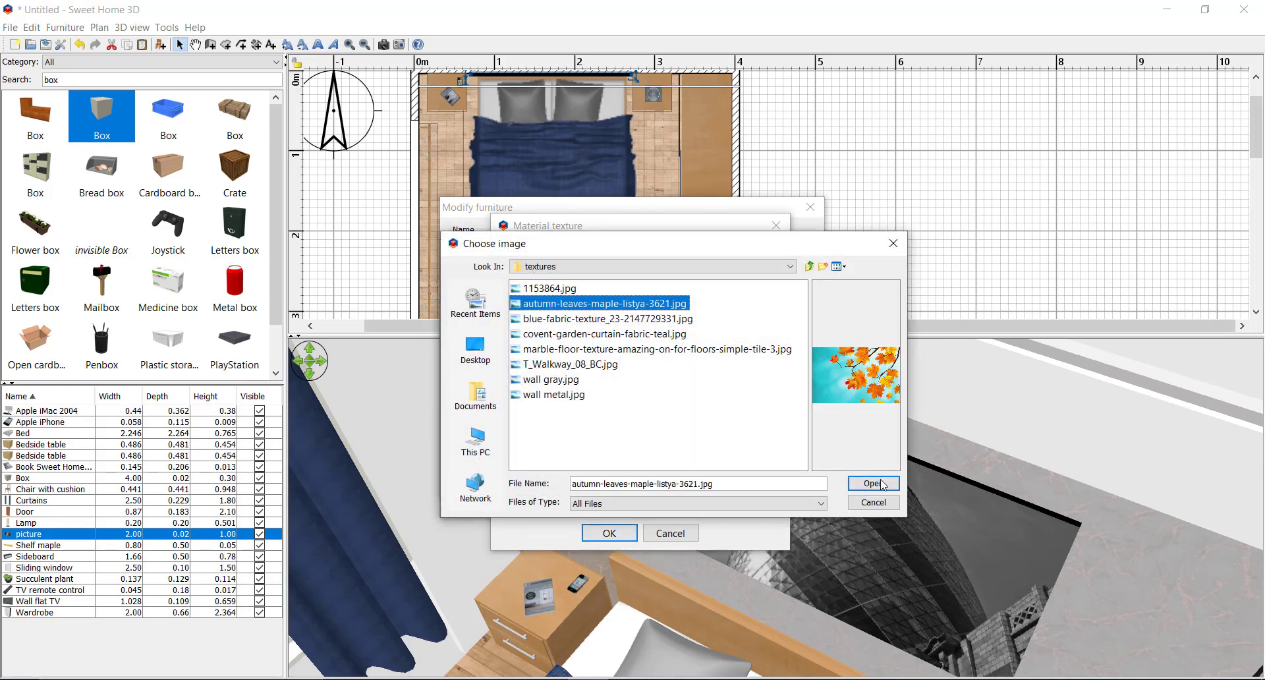
left_click(883, 484)
left_click(562, 429)
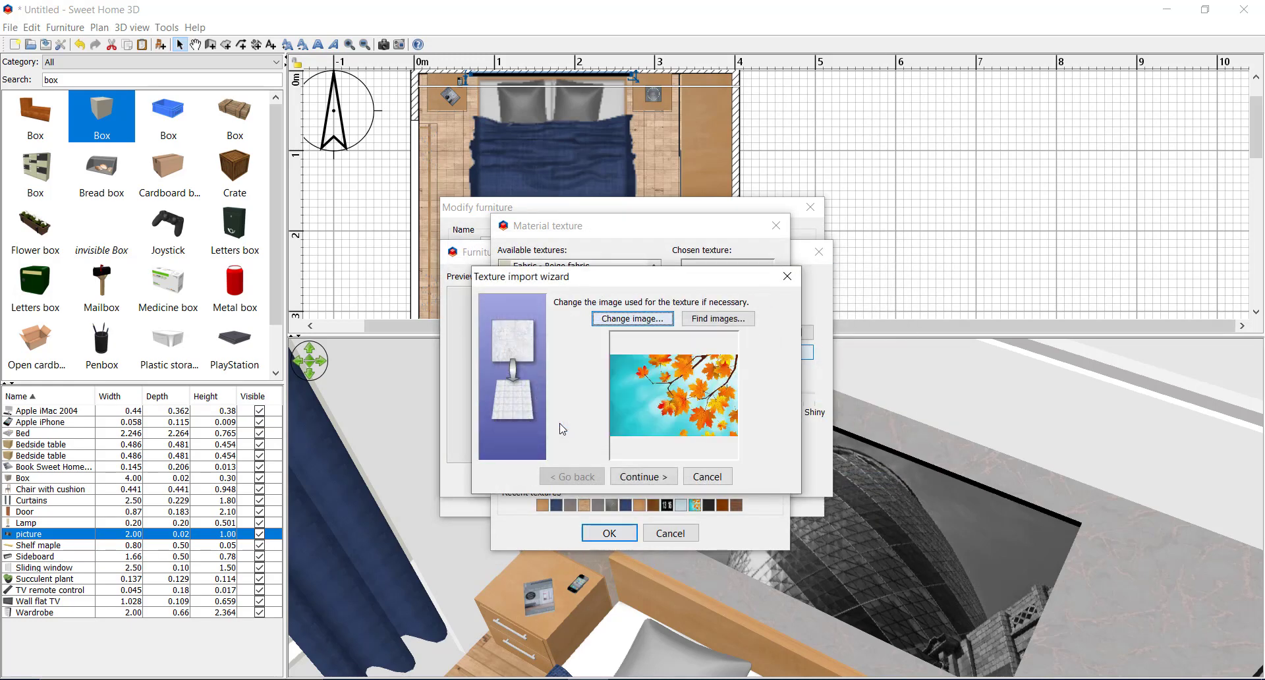
left_click(635, 471)
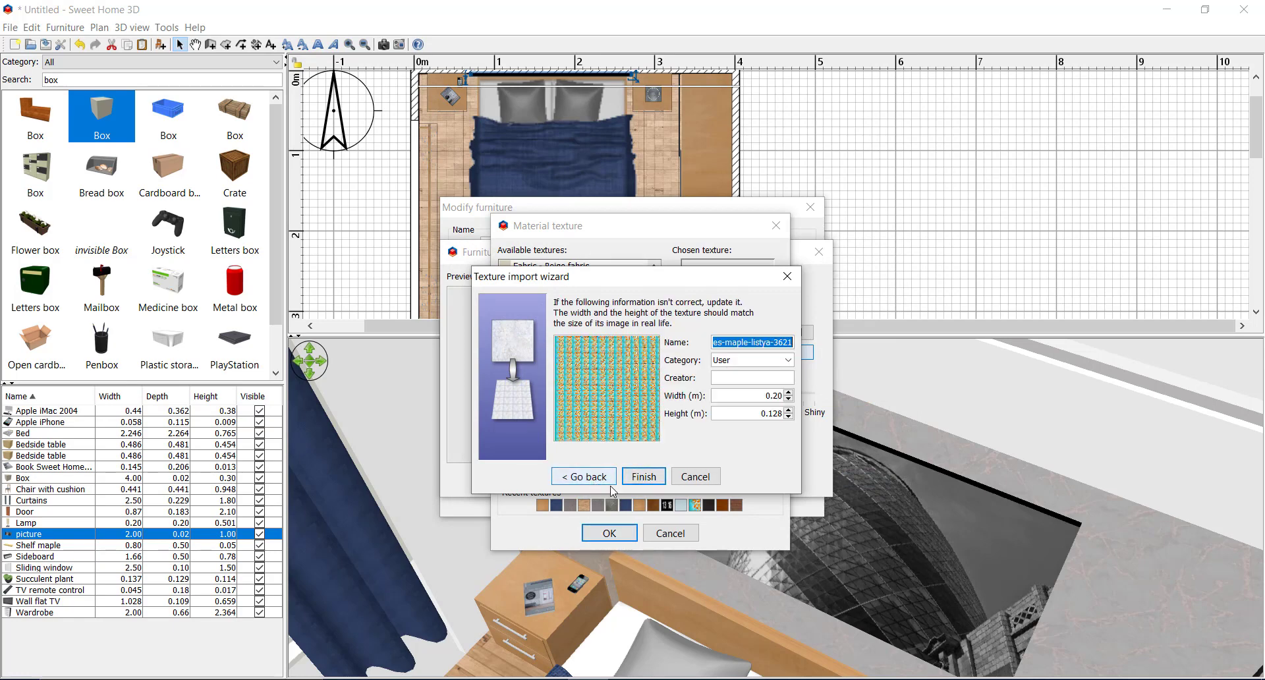
left_click(640, 476)
left_click(622, 542)
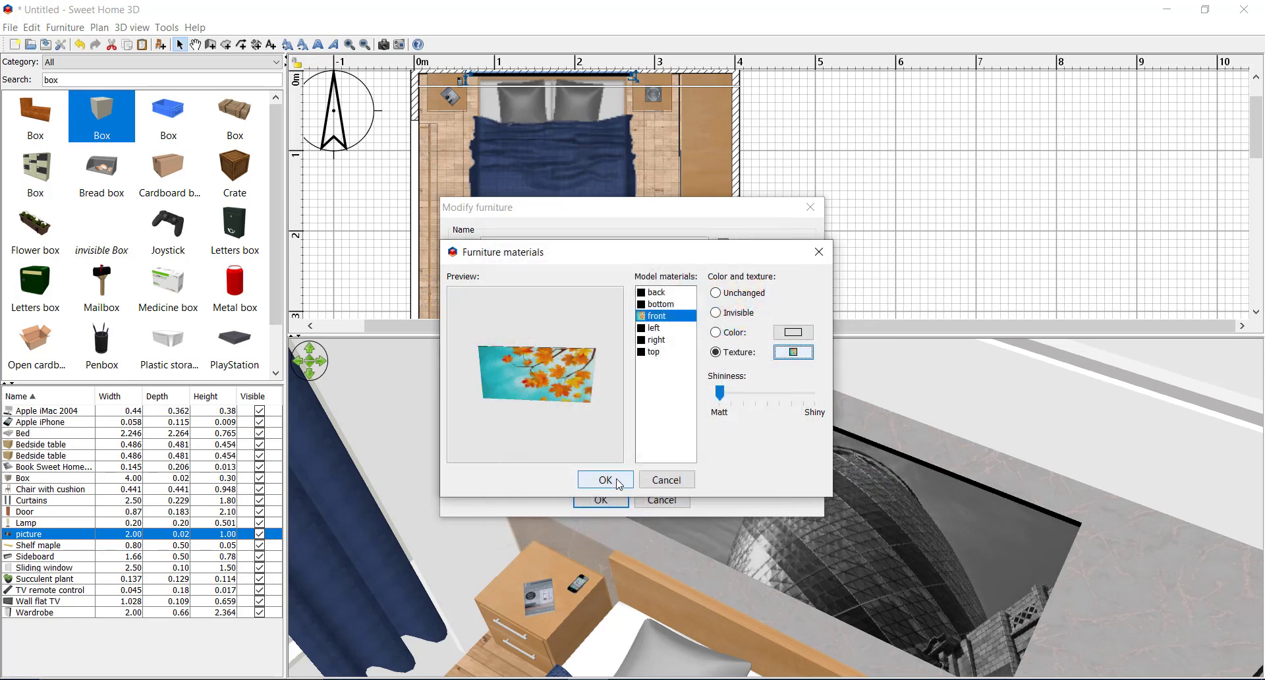
left_click(605, 479)
left_click(600, 501)
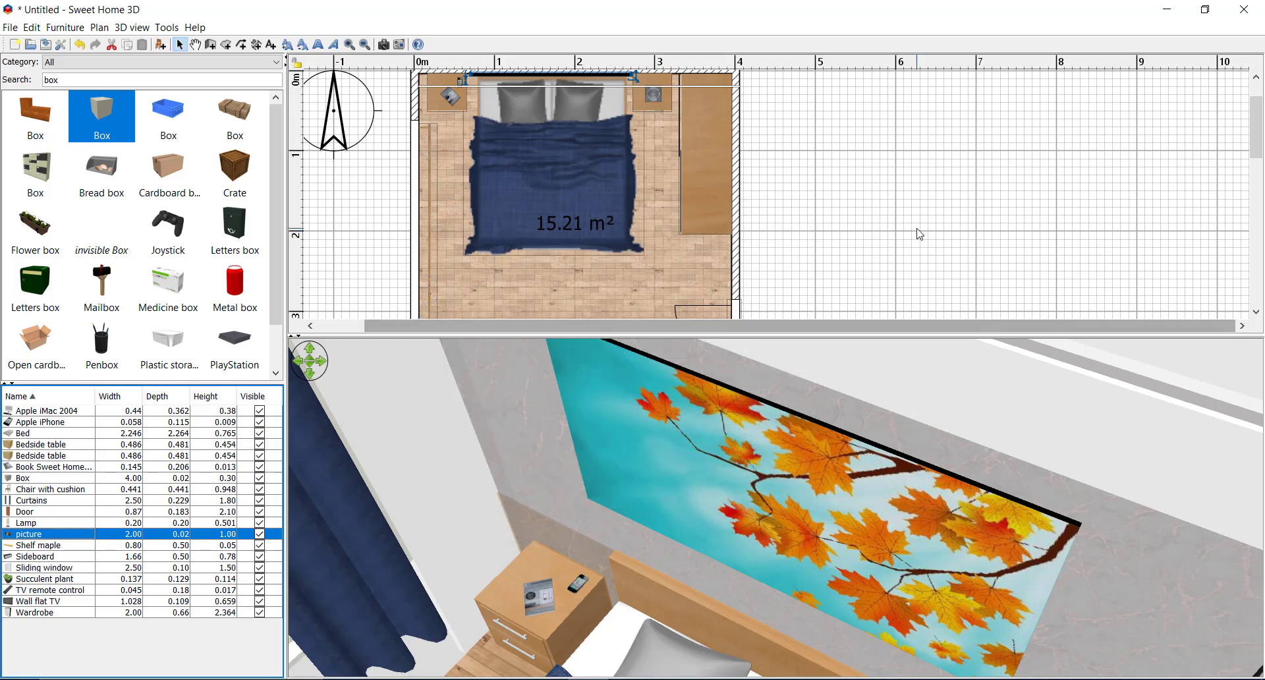
Step: Enlarge the 3D view to full height and inspect the whole room from several angles, ending above it
left_click(918, 237)
left_click_drag(756, 334, 765, 5)
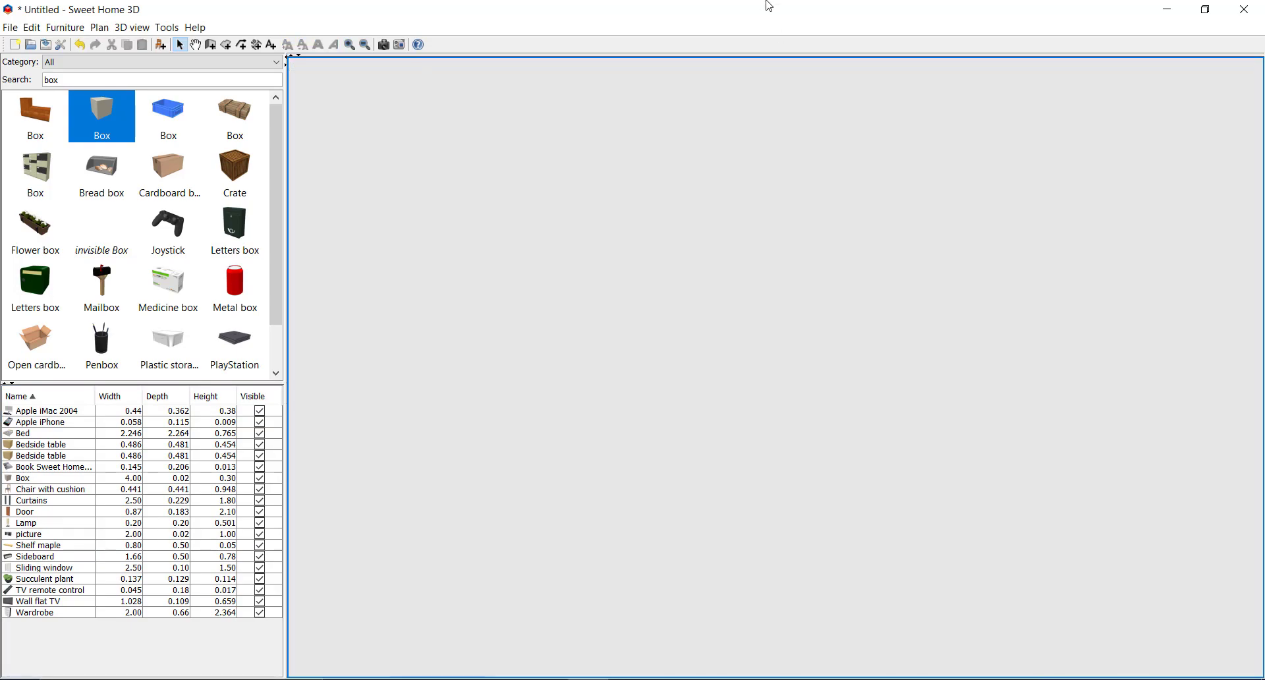
scroll(702, 263, "down", 10)
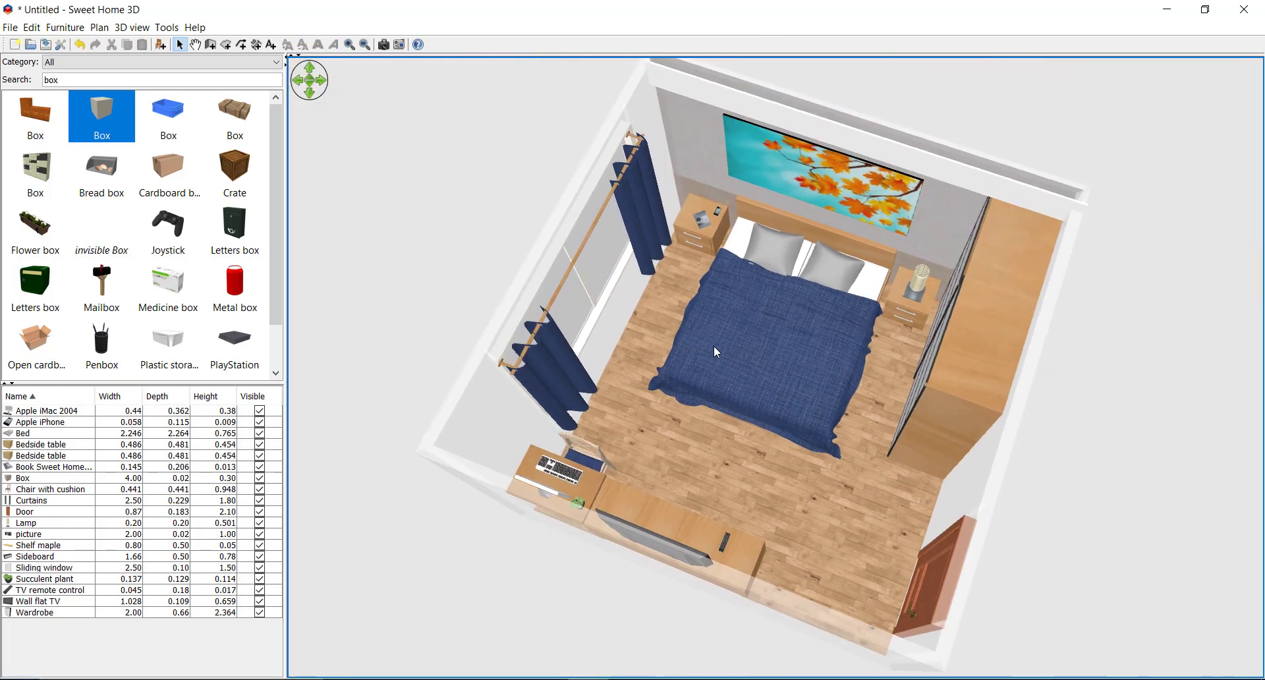
left_click_drag(705, 358, 633, 333)
left_click_drag(547, 302, 772, 389)
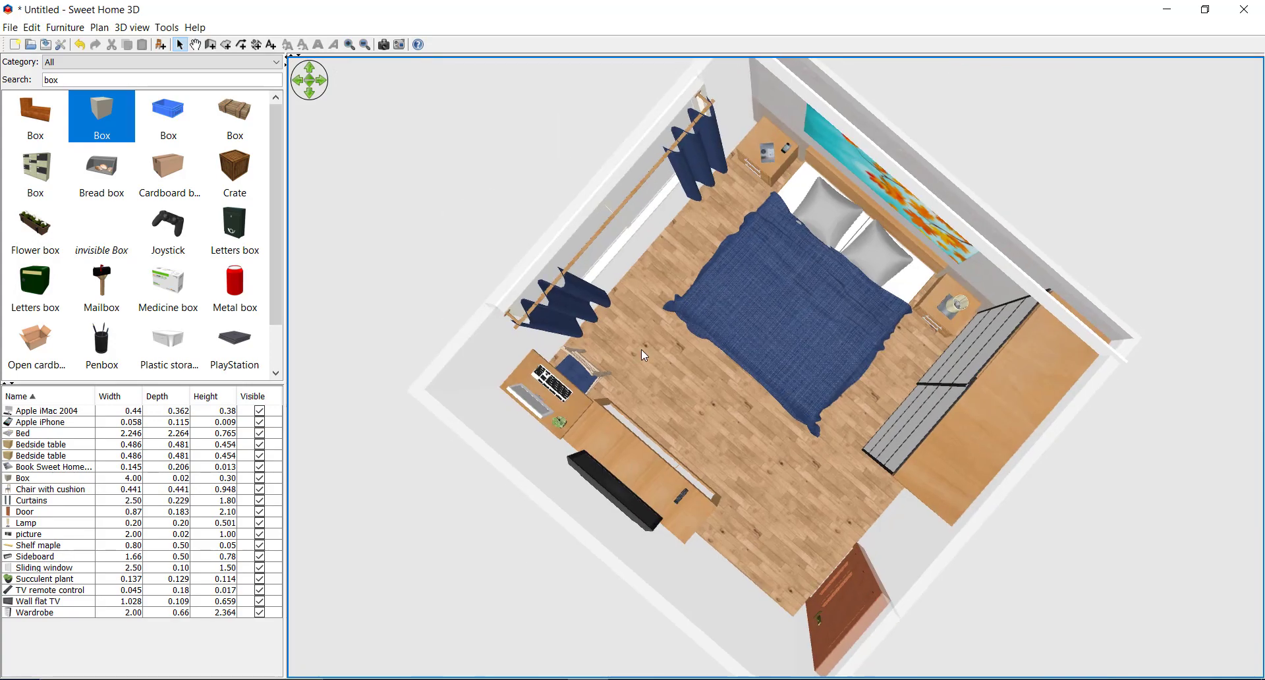
left_click_drag(642, 349, 742, 399)
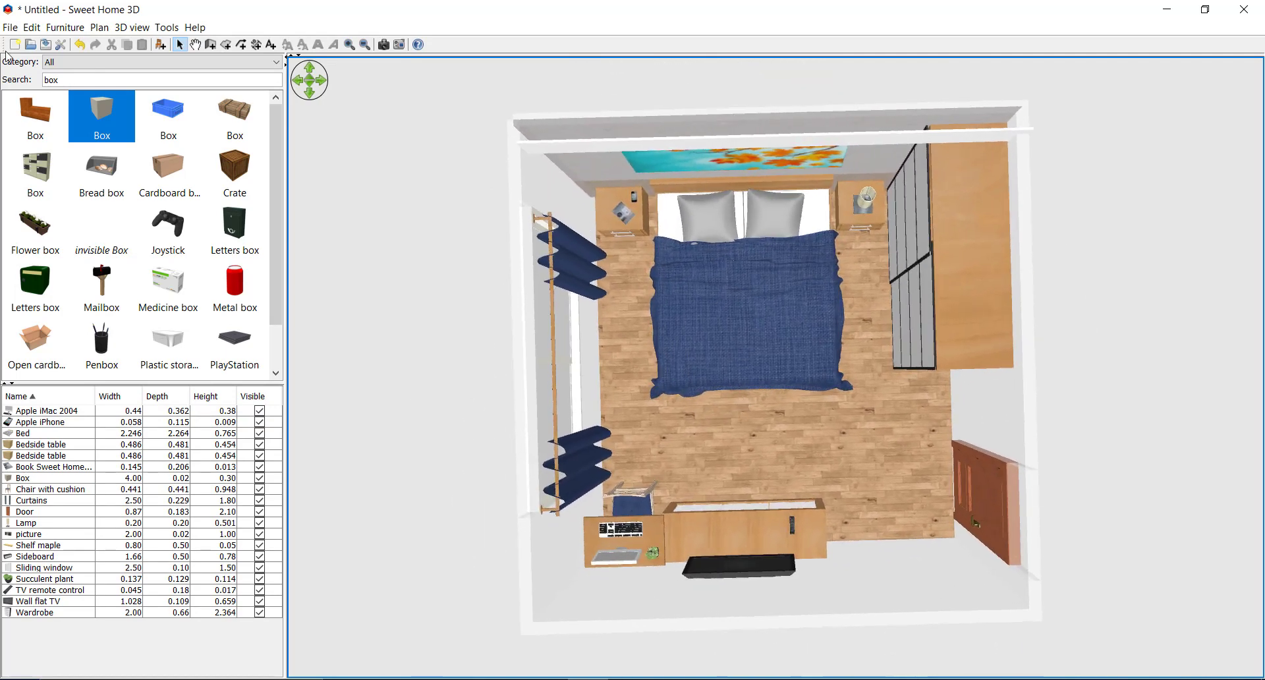
Step: Show the Lights category of the furniture catalog with the search text cleared
left_click(92, 62)
left_click(79, 158)
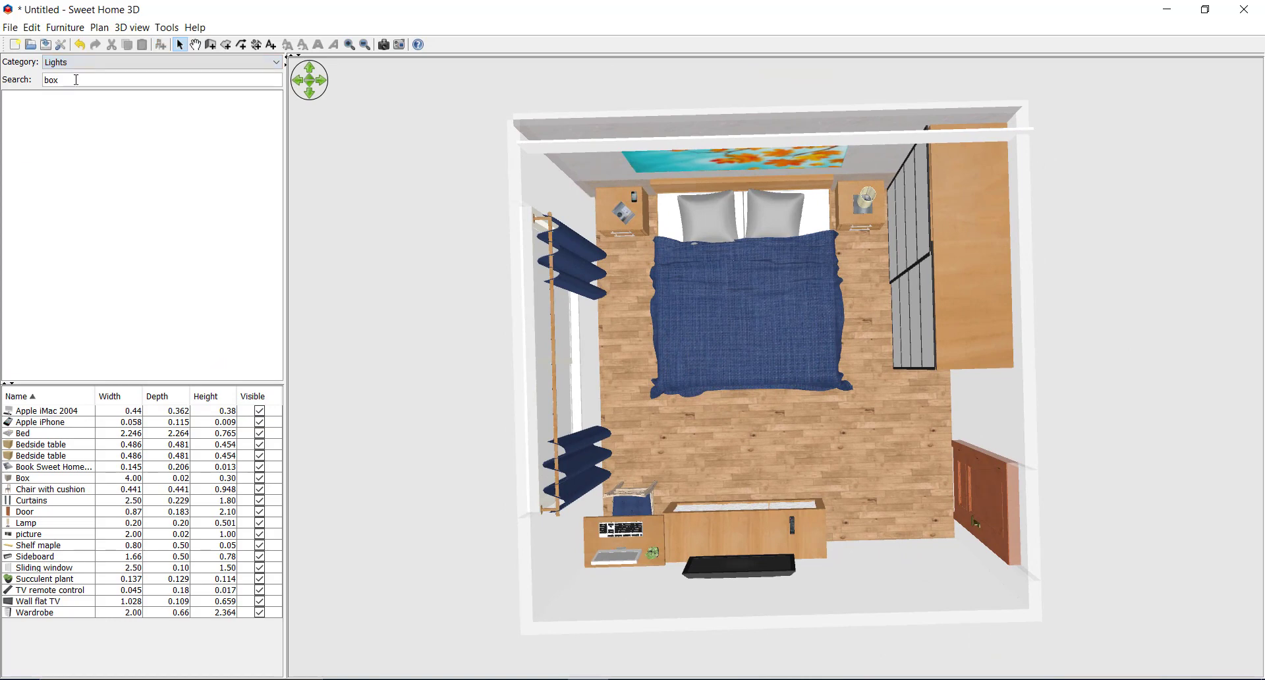
key("BackSpace")
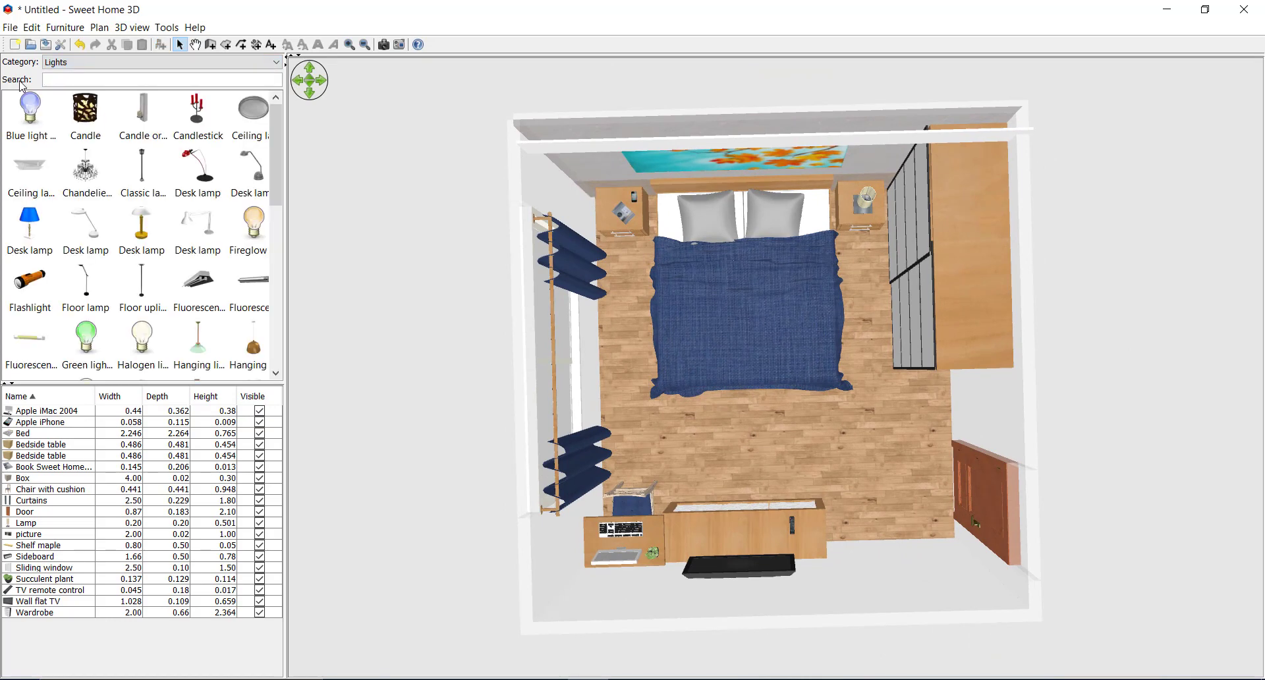
scroll(282, 177, "down", 10)
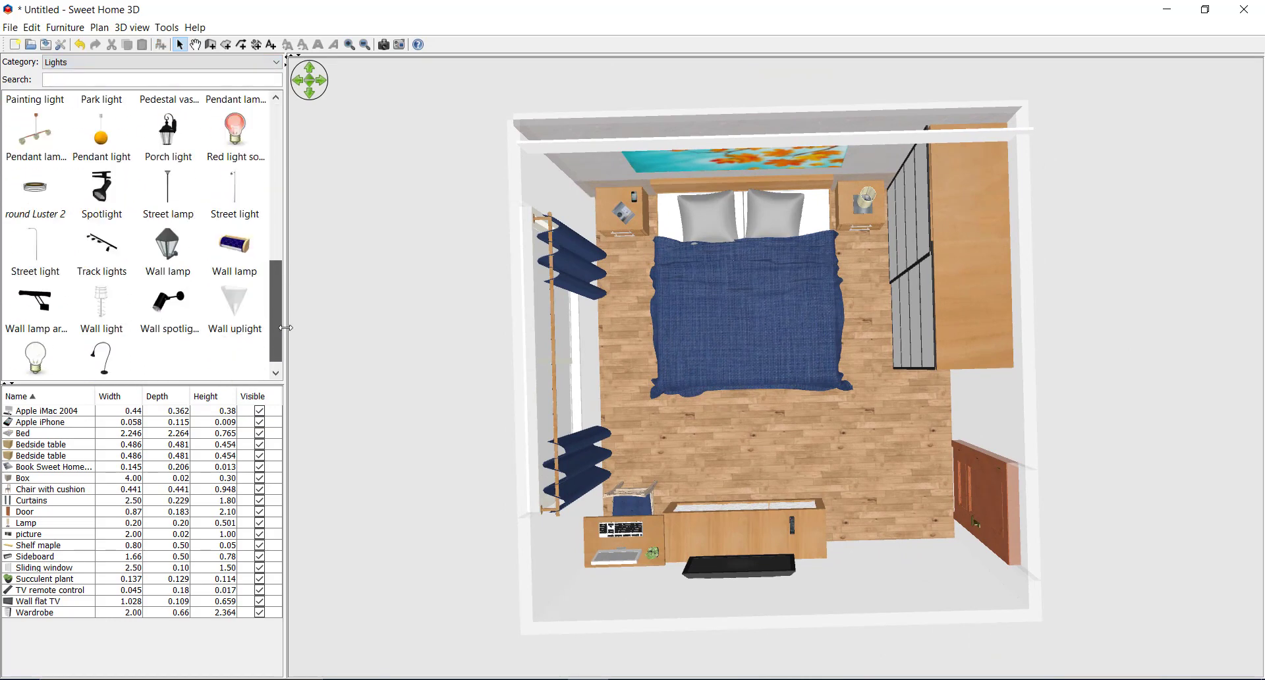
Step: Bring back the plan view and add a White light source between the bed and the sideboard
left_click(32, 359)
left_click_drag(694, 56, 621, 346)
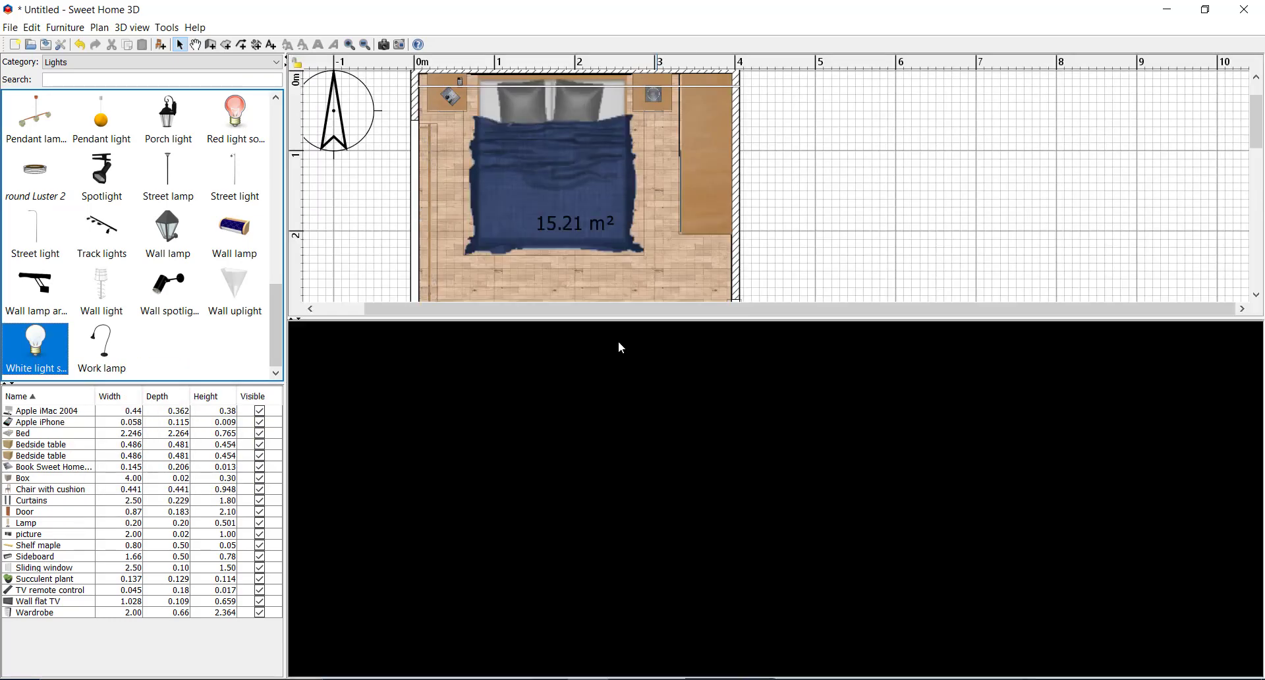
left_click_drag(513, 282, 513, 282)
scroll(513, 283, "down", 3)
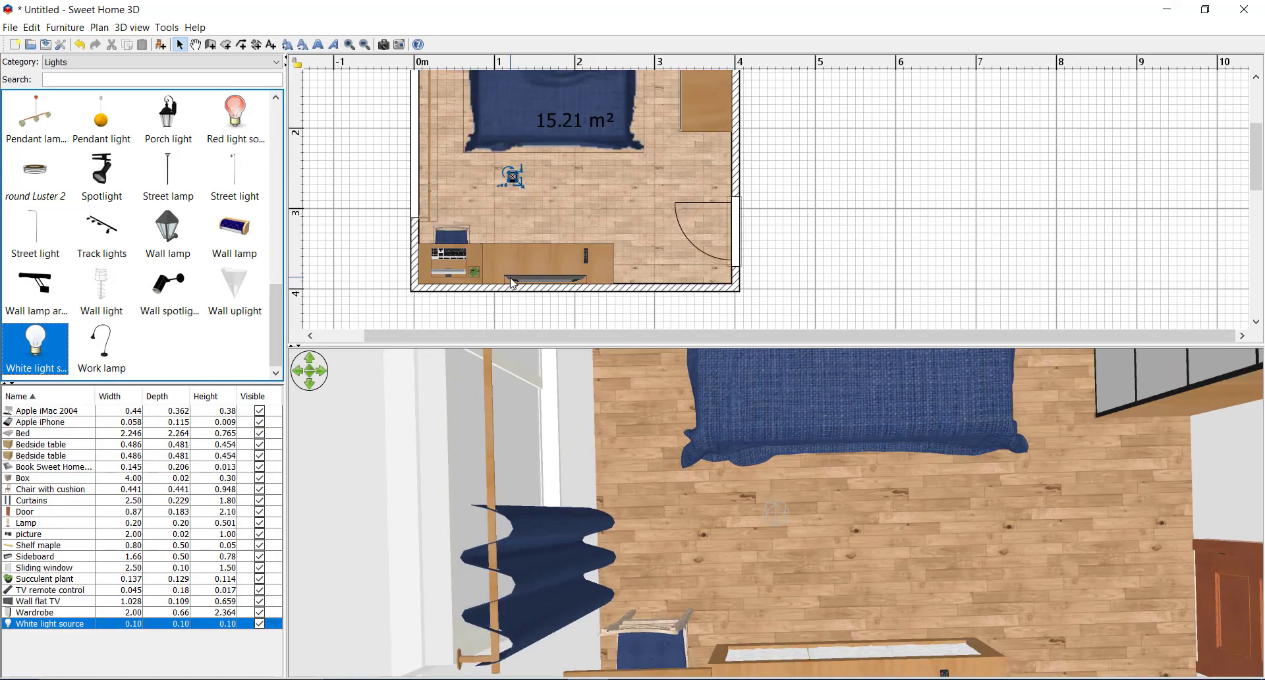
Step: Set the White light source to 0.80 m width, depth and height, 1.00 m elevation and 15% light power
double_click(50, 623)
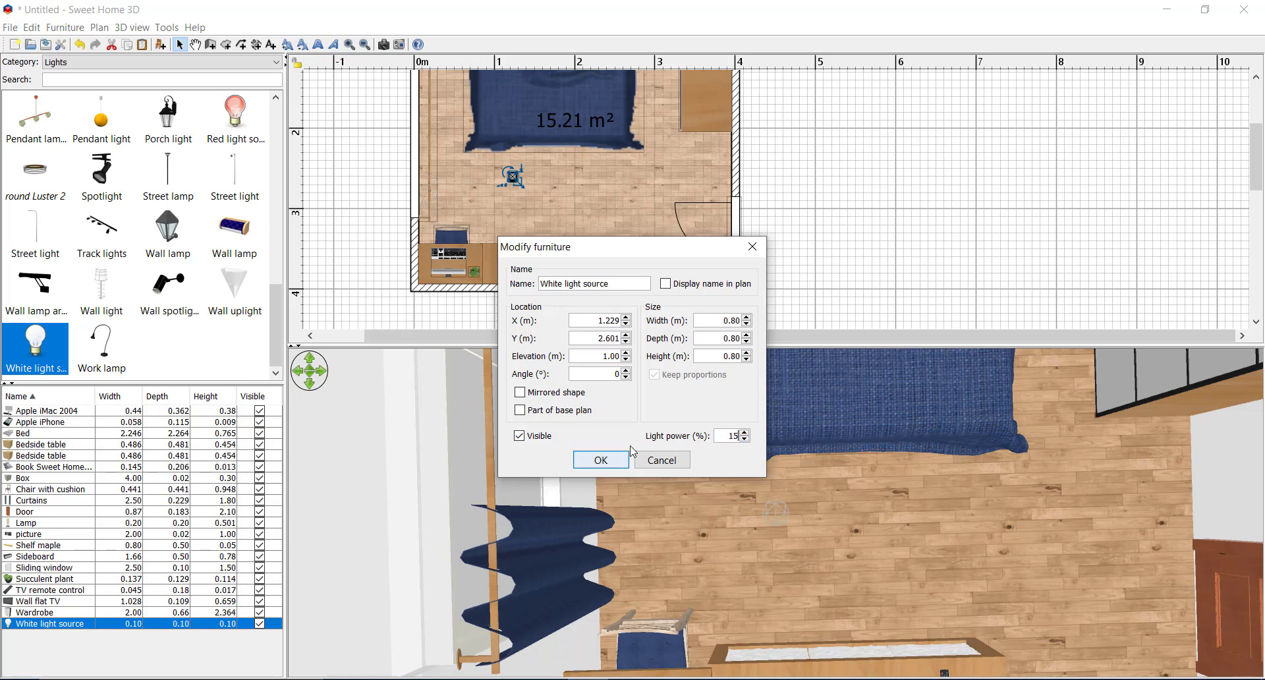
left_click(615, 463)
scroll(694, 250, "up", 3)
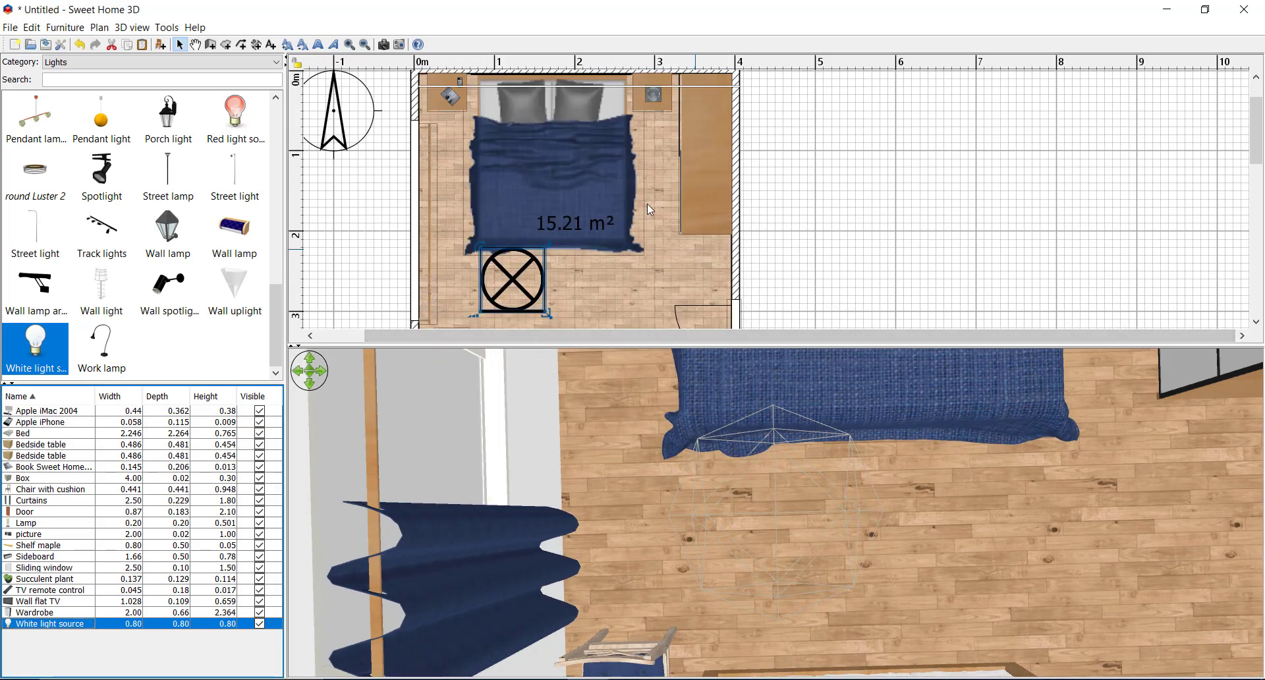
Step: Copy the White light source across the plan to have three lights over the bed area and three near the sideboard
left_click_drag(530, 292, 645, 162)
scroll(633, 180, "down", 2)
left_click_drag(635, 78, 482, 202, "ctrl")
left_click(579, 201)
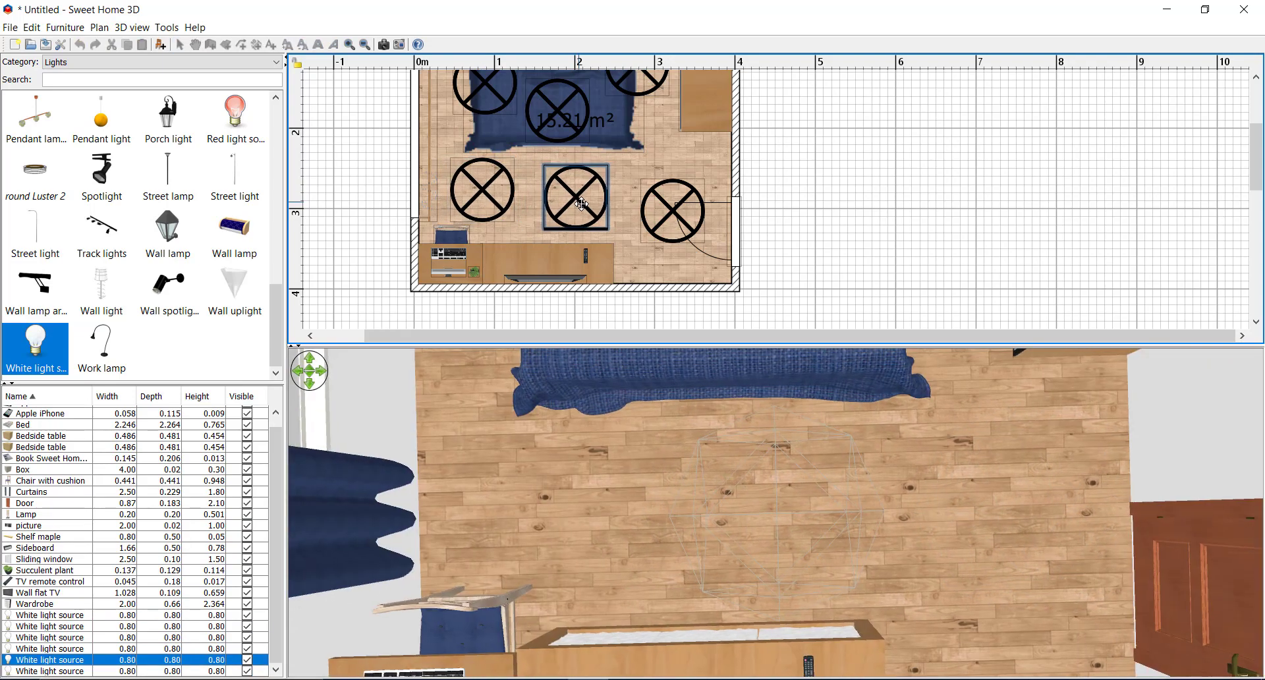
Step: Fine-tune the positions of the middle light near the sideboard and two lights over the bed, then clear the selection
left_click_drag(582, 204, 584, 207)
scroll(584, 201, "up", 3)
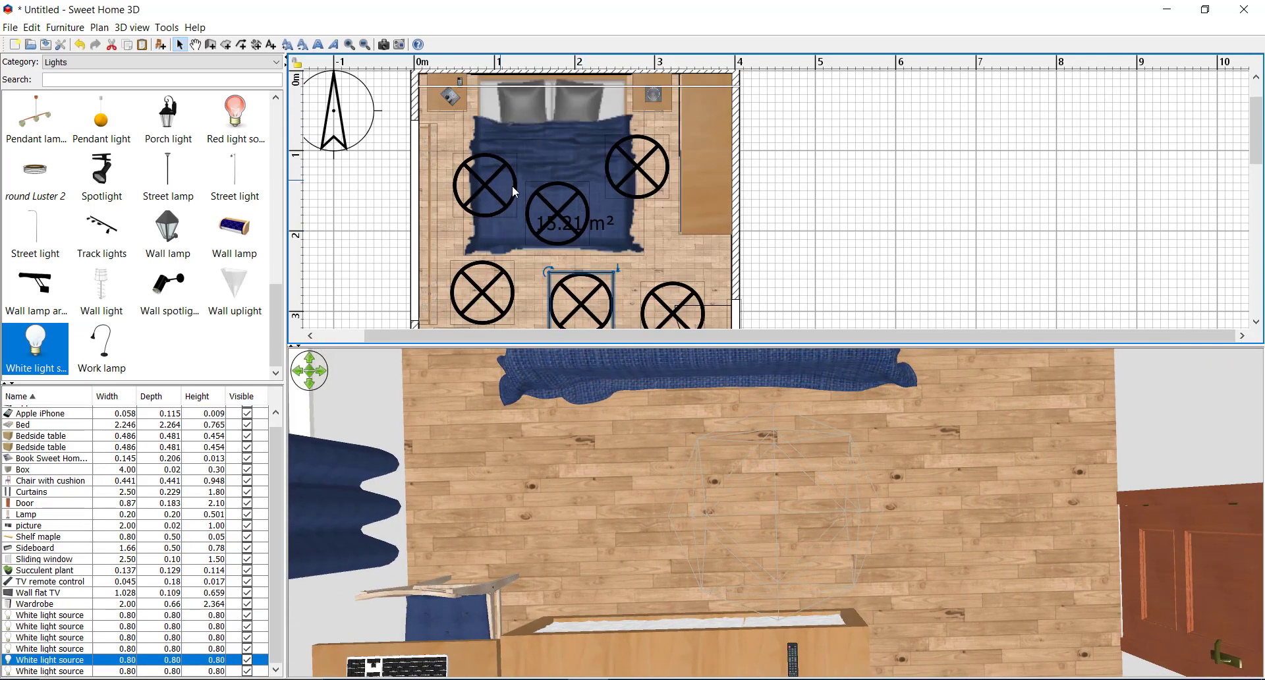
left_click_drag(494, 177, 493, 175)
left_click_drag(549, 210, 557, 213)
left_click(940, 272)
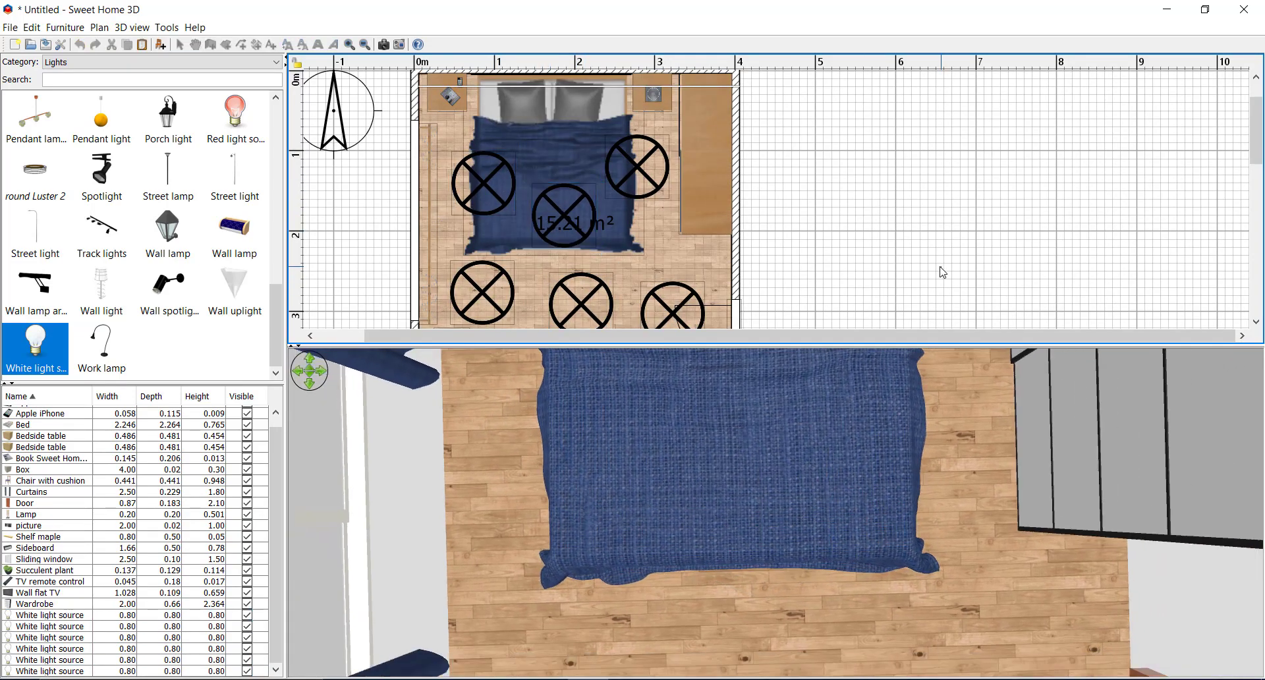
Step: Enlarge the 3D view to cover the whole plan area and switch it to virtual visit mode
left_click_drag(816, 345, 790, 56)
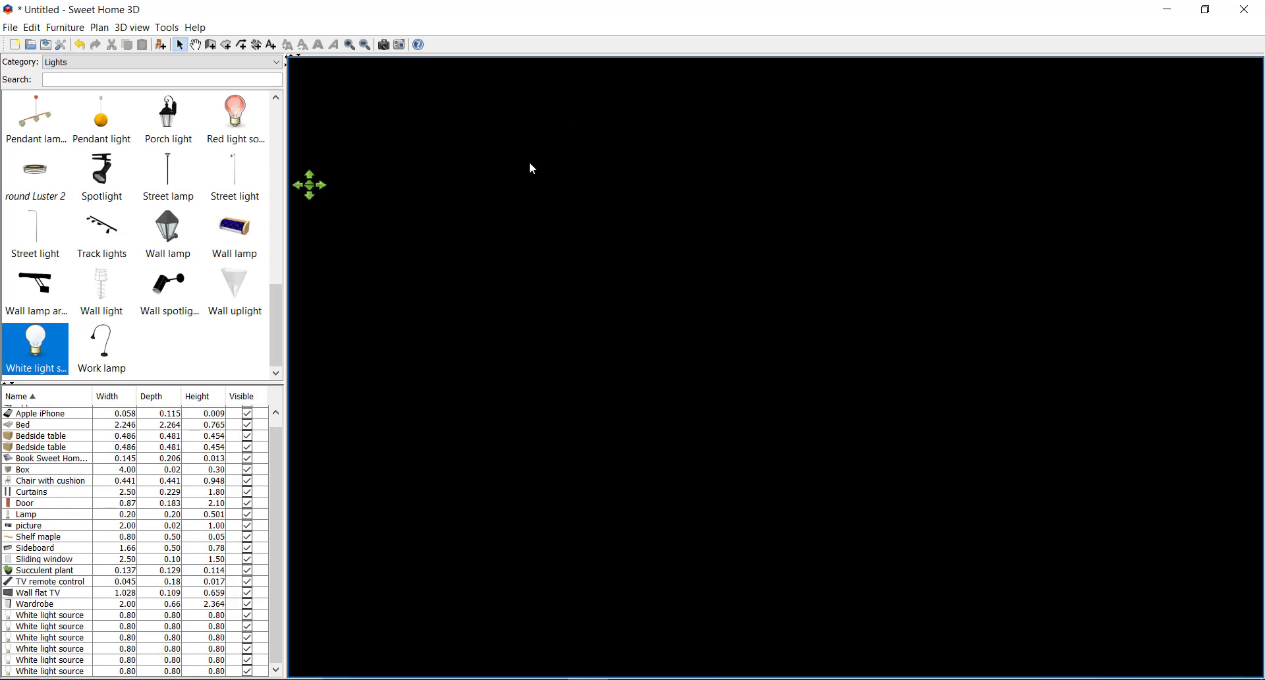
right_click(505, 238)
left_click(582, 285)
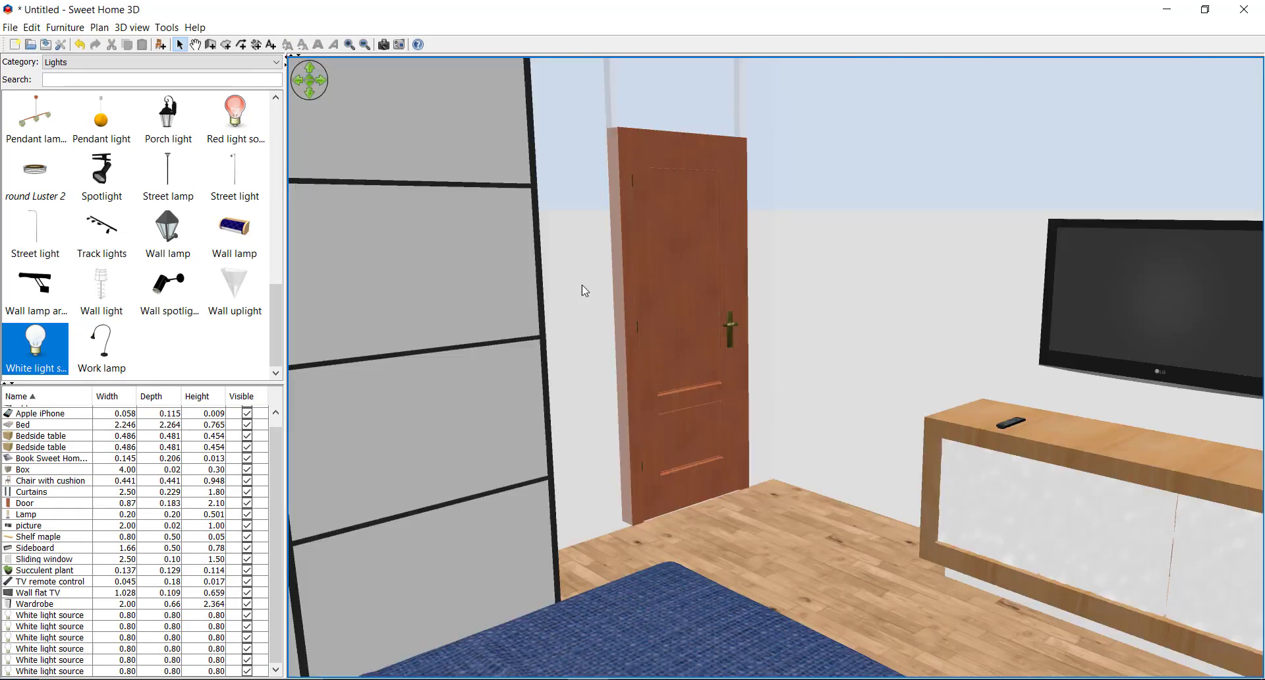
Step: Move the virtual visitor toward the door and turn the viewpoint to face the bed, curtains and autumn leaves picture
left_click_drag(587, 282, 606, 279)
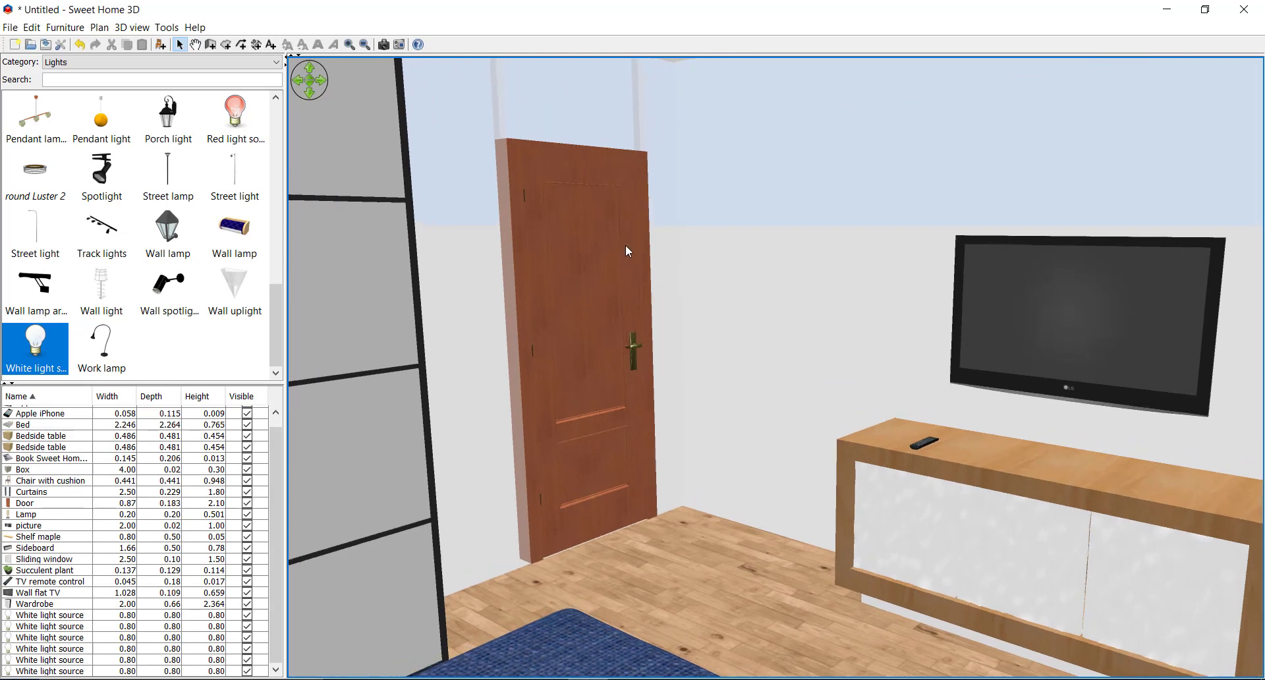
key("Up")
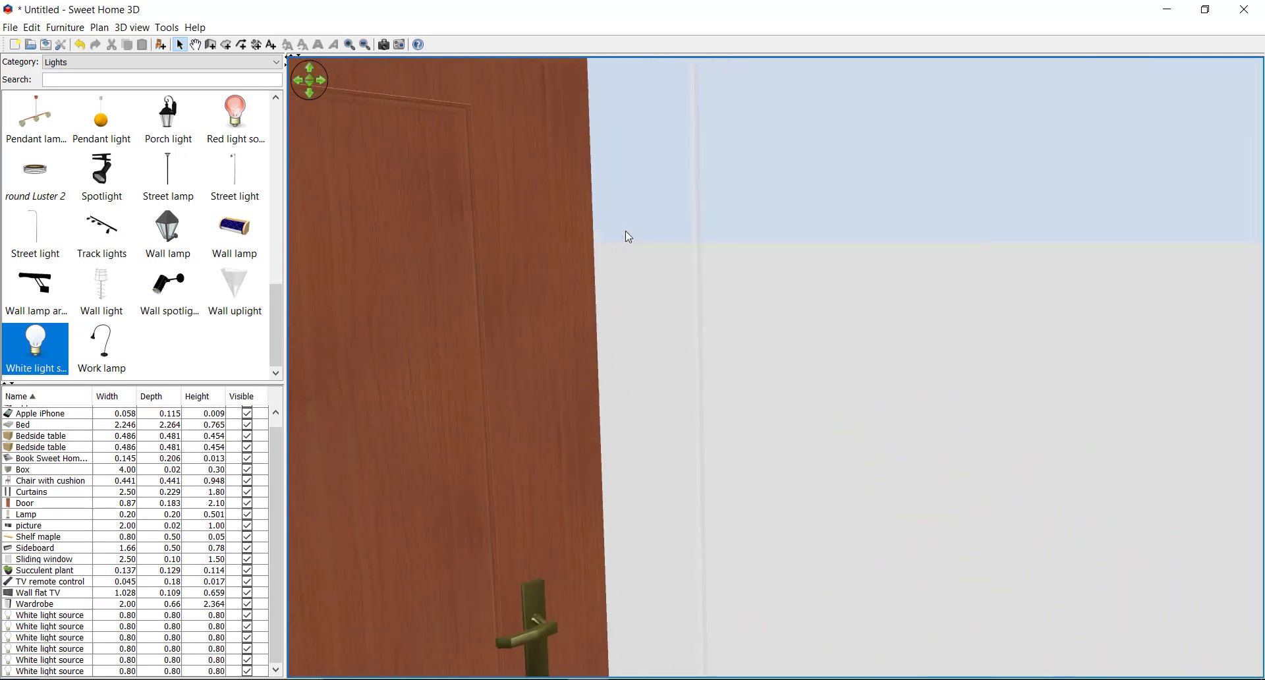
key("Right")
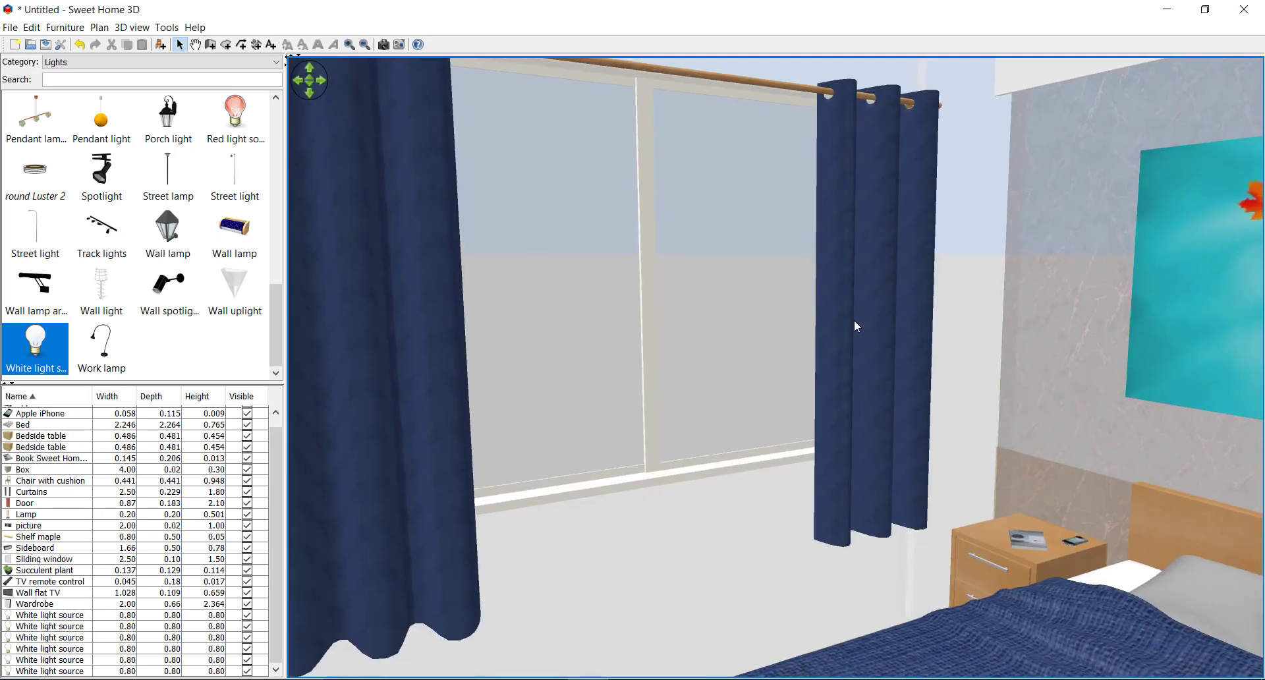
key("Right")
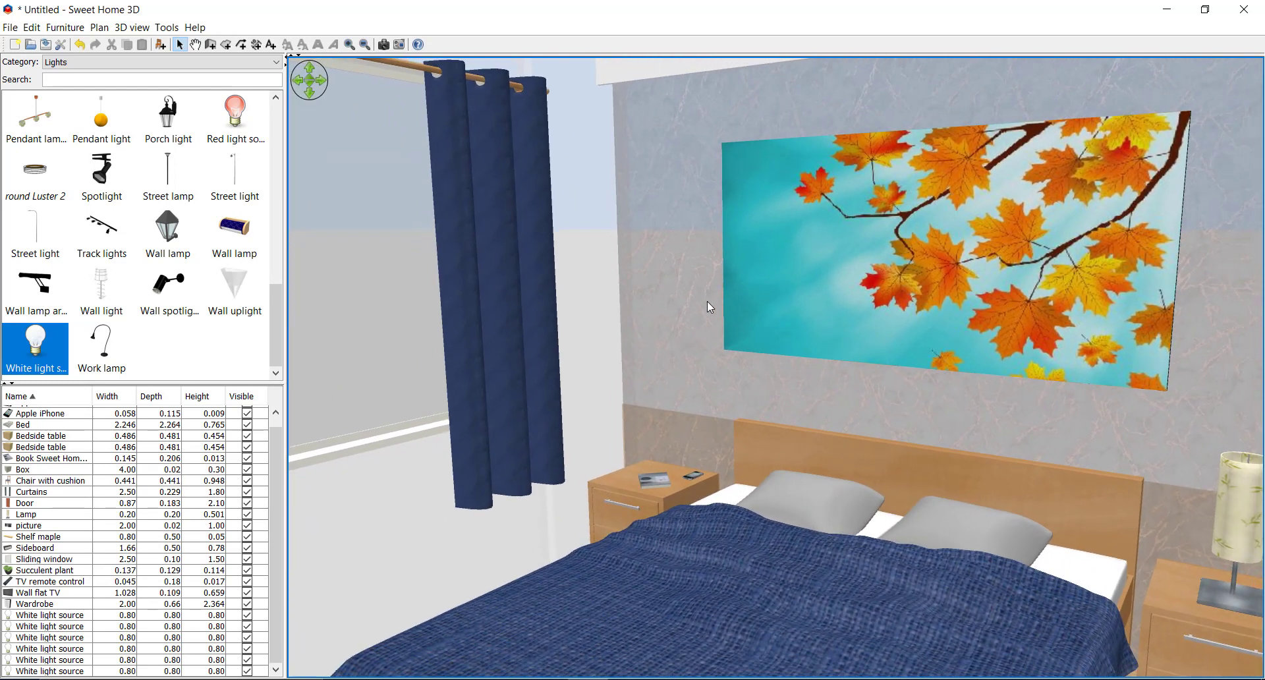
key("Right")
right_click(714, 297)
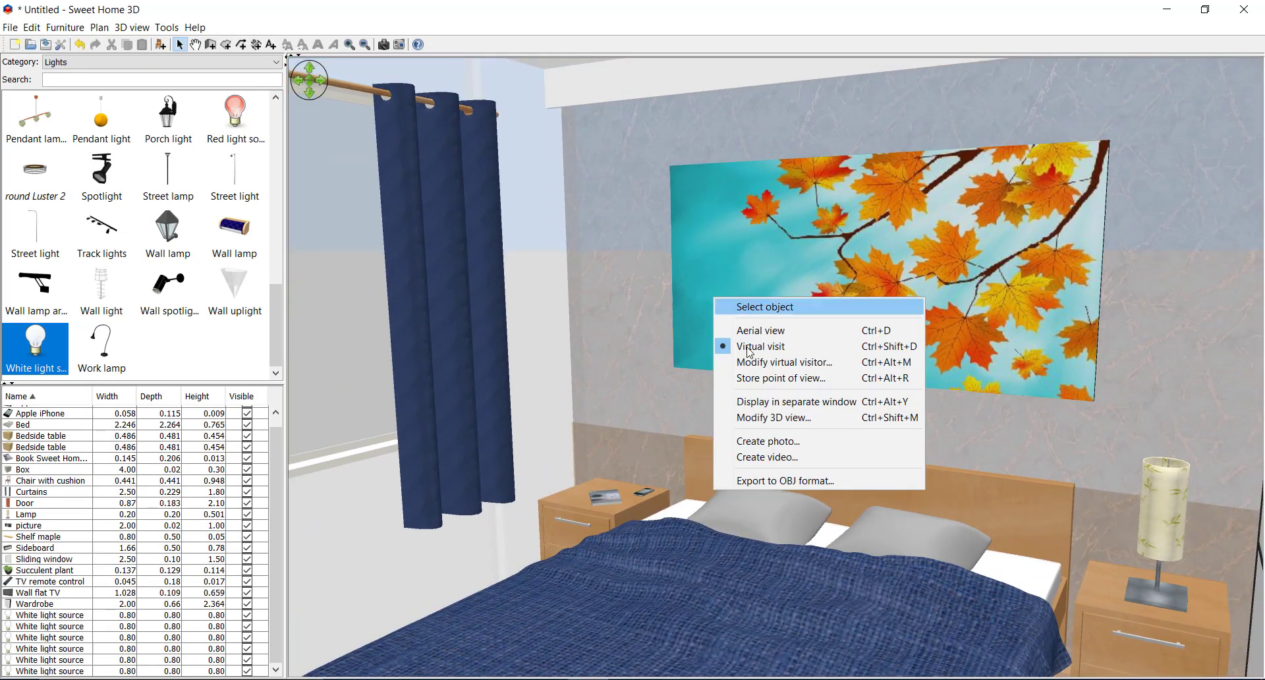
left_click(761, 416)
left_click(601, 460)
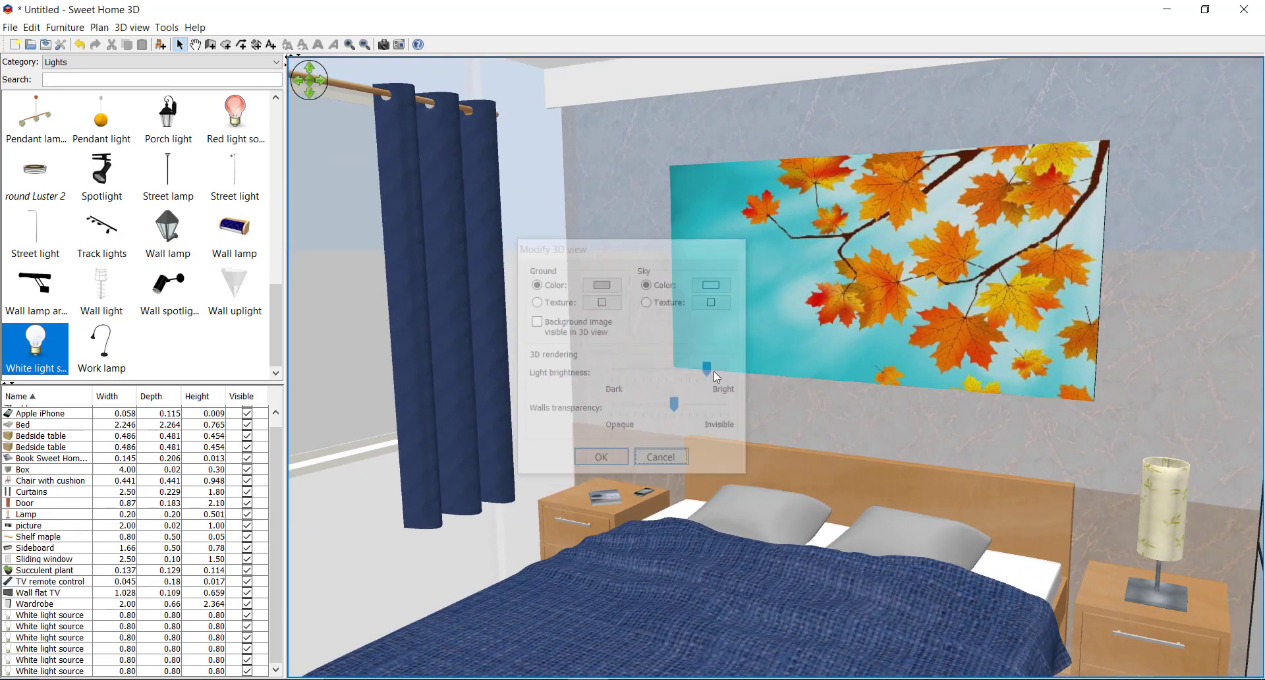
Step: Widen the virtual visitor's field of view to fit more of the bed wall and wardrobe in the frame
right_click(719, 353)
left_click(789, 417)
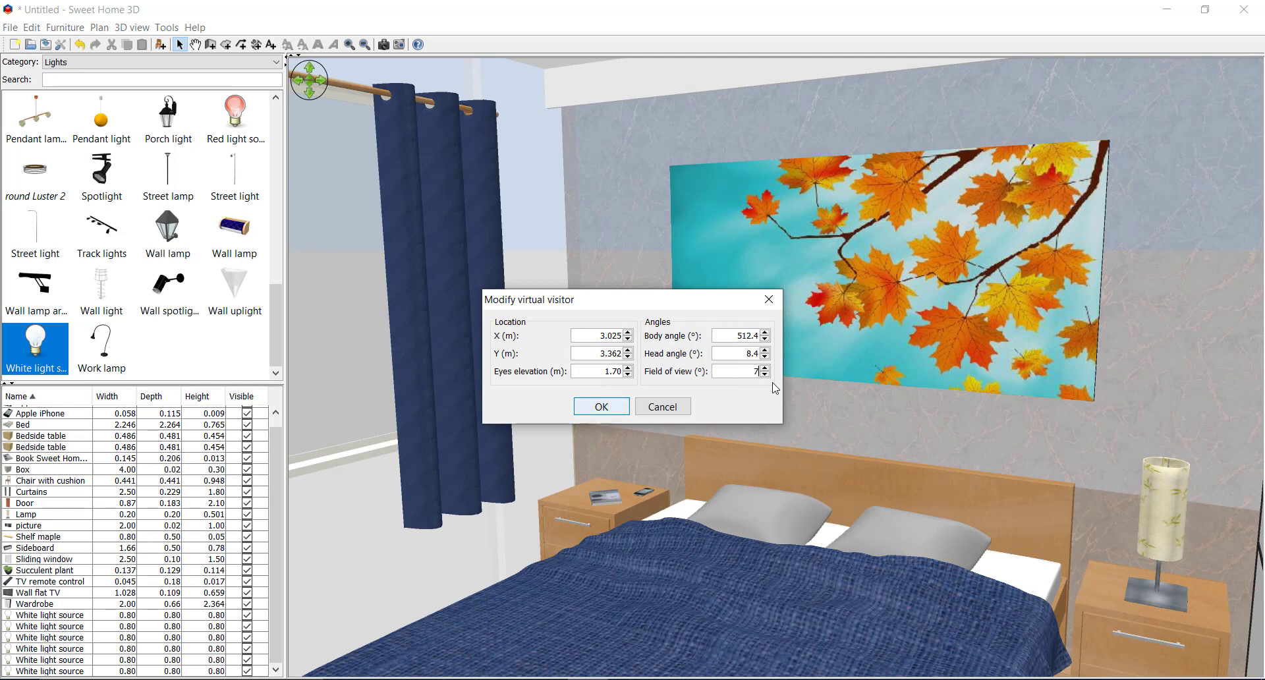
left_click(615, 407)
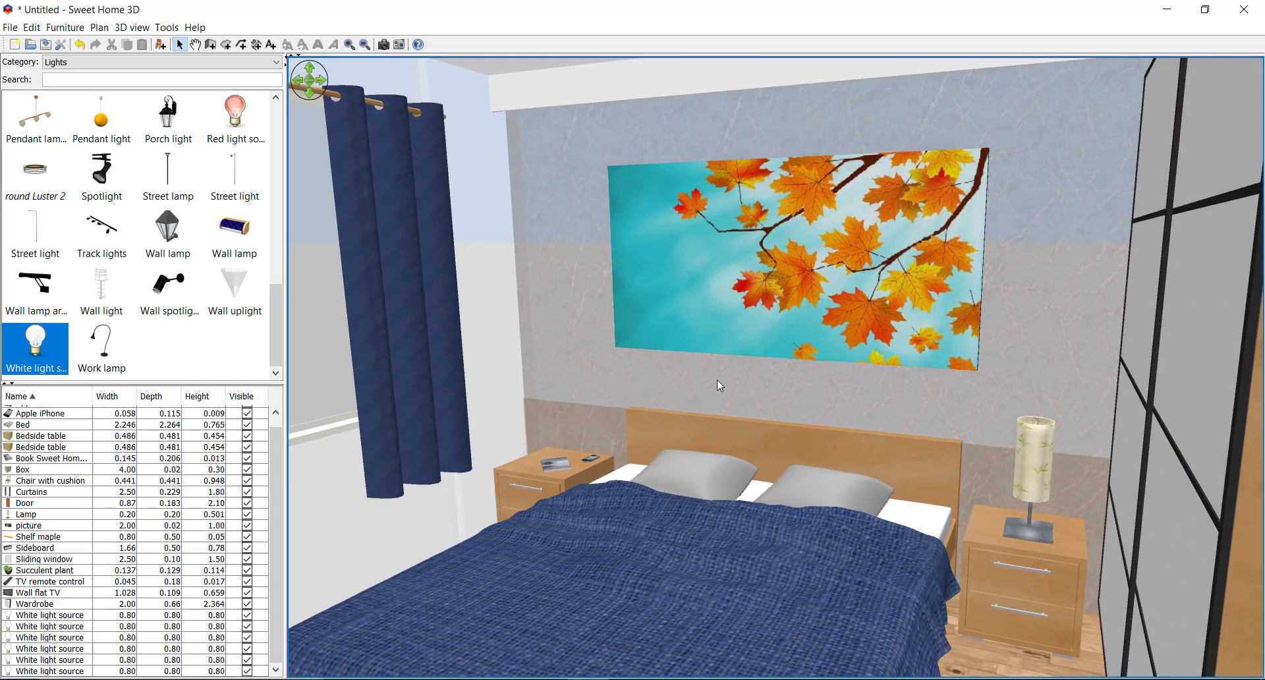